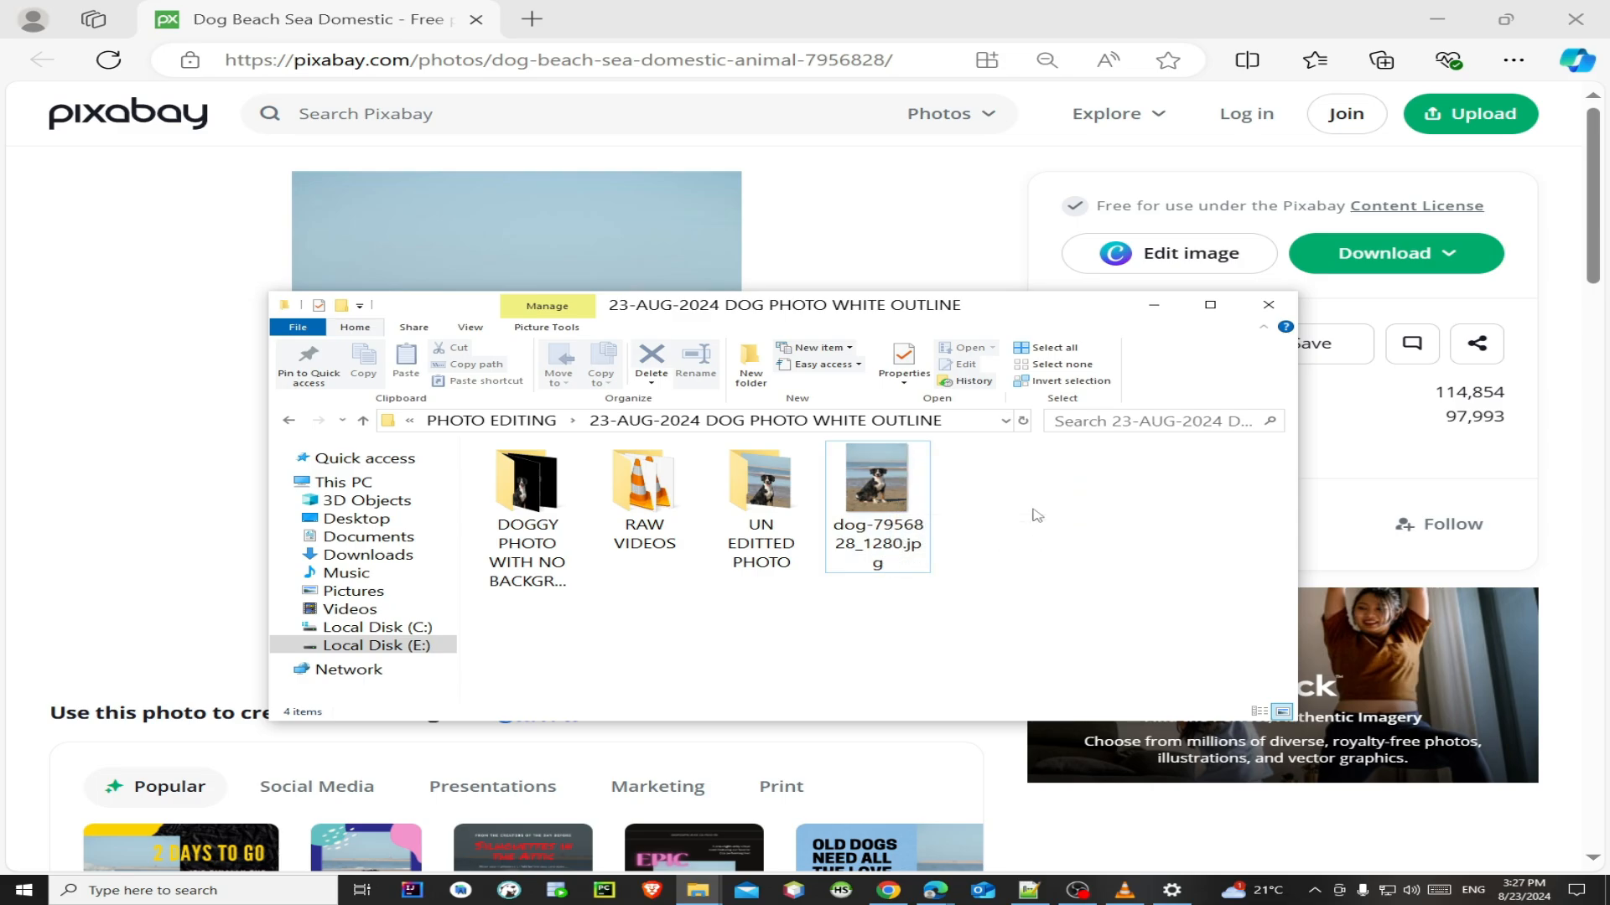
Step: Preview the photo dog-7956828_1280.jpg, close the preview, and open the file in paint.net for editing
{"action": "double_click", "coordinate": [886, 497]}
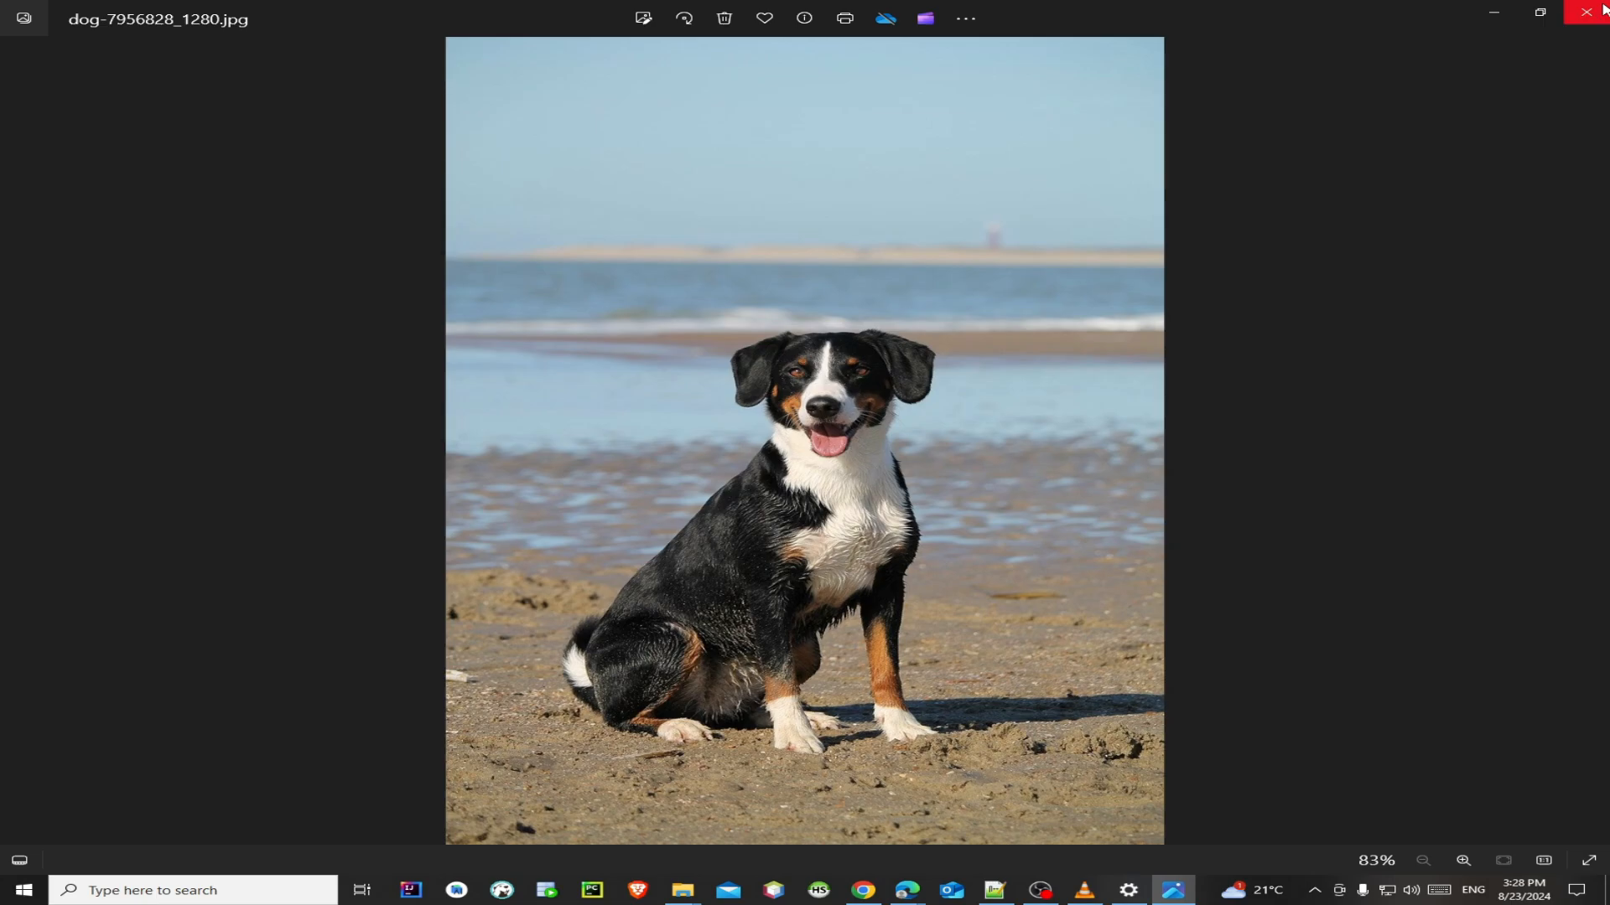
{"action": "left_click", "coordinate": [1585, 12]}
{"action": "right_click", "coordinate": [865, 490]}
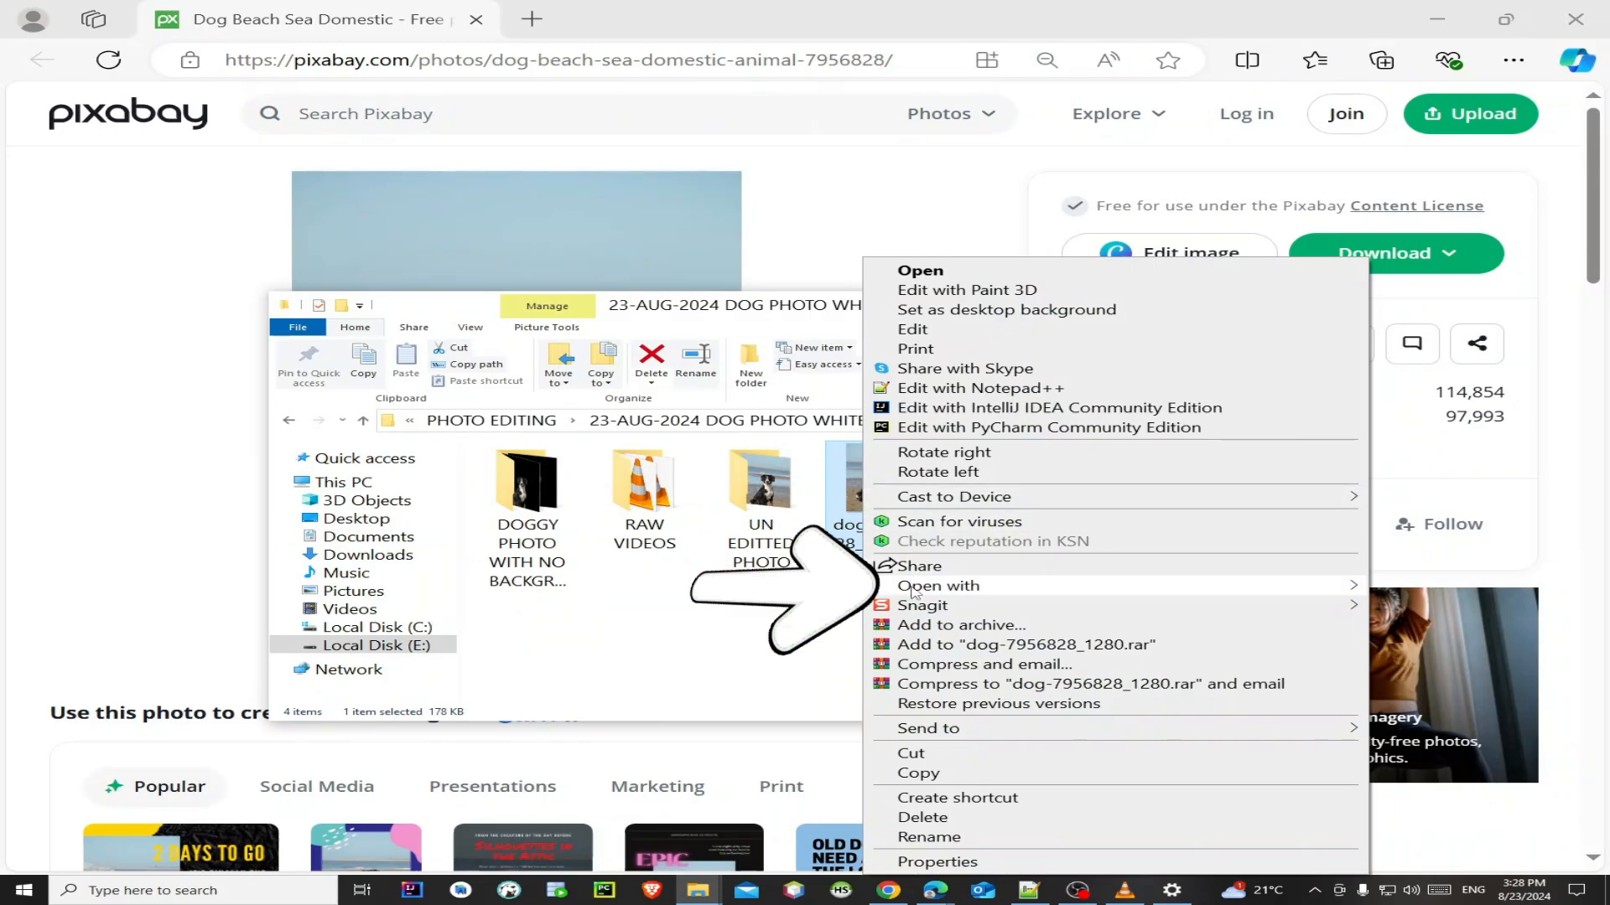
{"action": "mouse_move", "coordinate": [913, 591]}
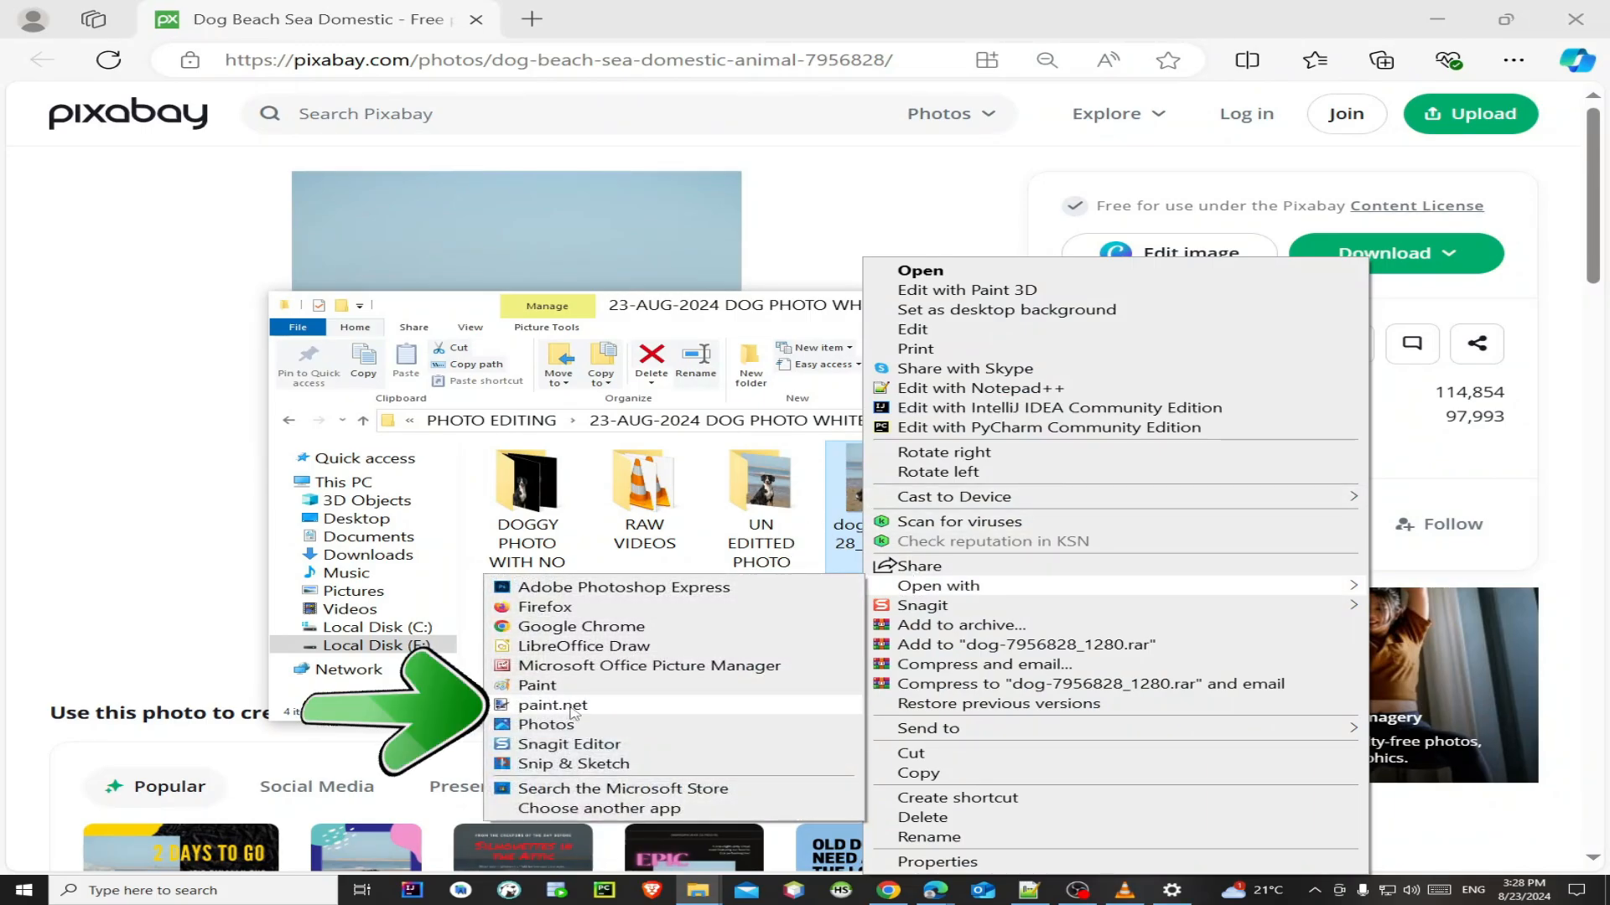
{"action": "left_click", "coordinate": [552, 705]}
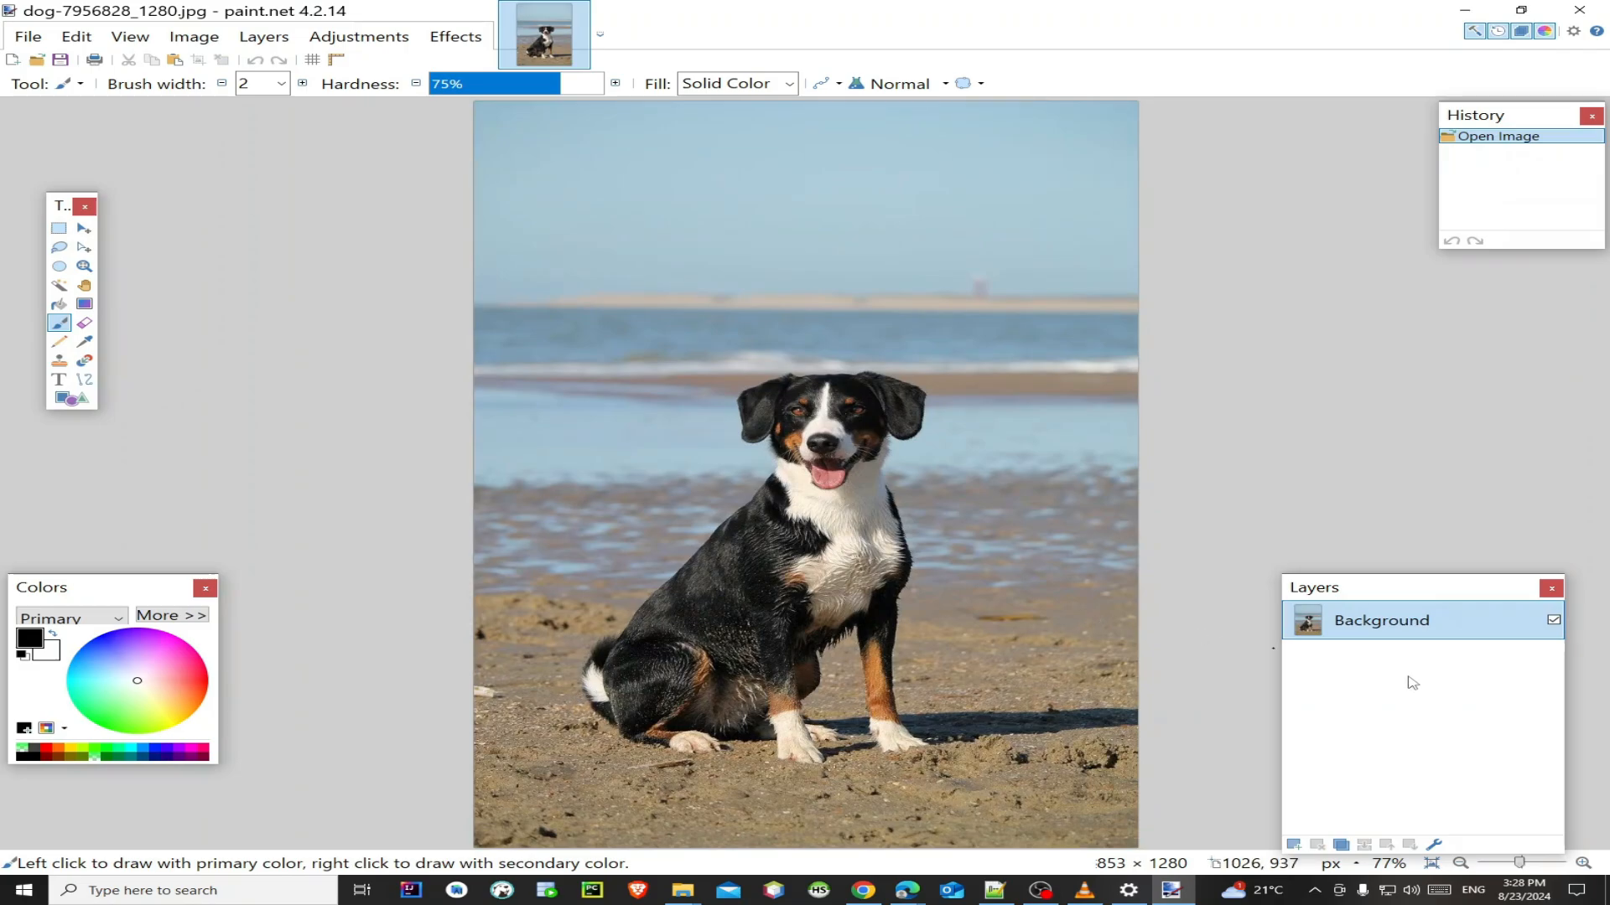
Step: Add a new layer to the dog photo and name it TRANSPARENT LAYER BACKGROUND
{"action": "left_click_drag", "start_coordinate": [1348, 589], "coordinate": [1355, 555]}
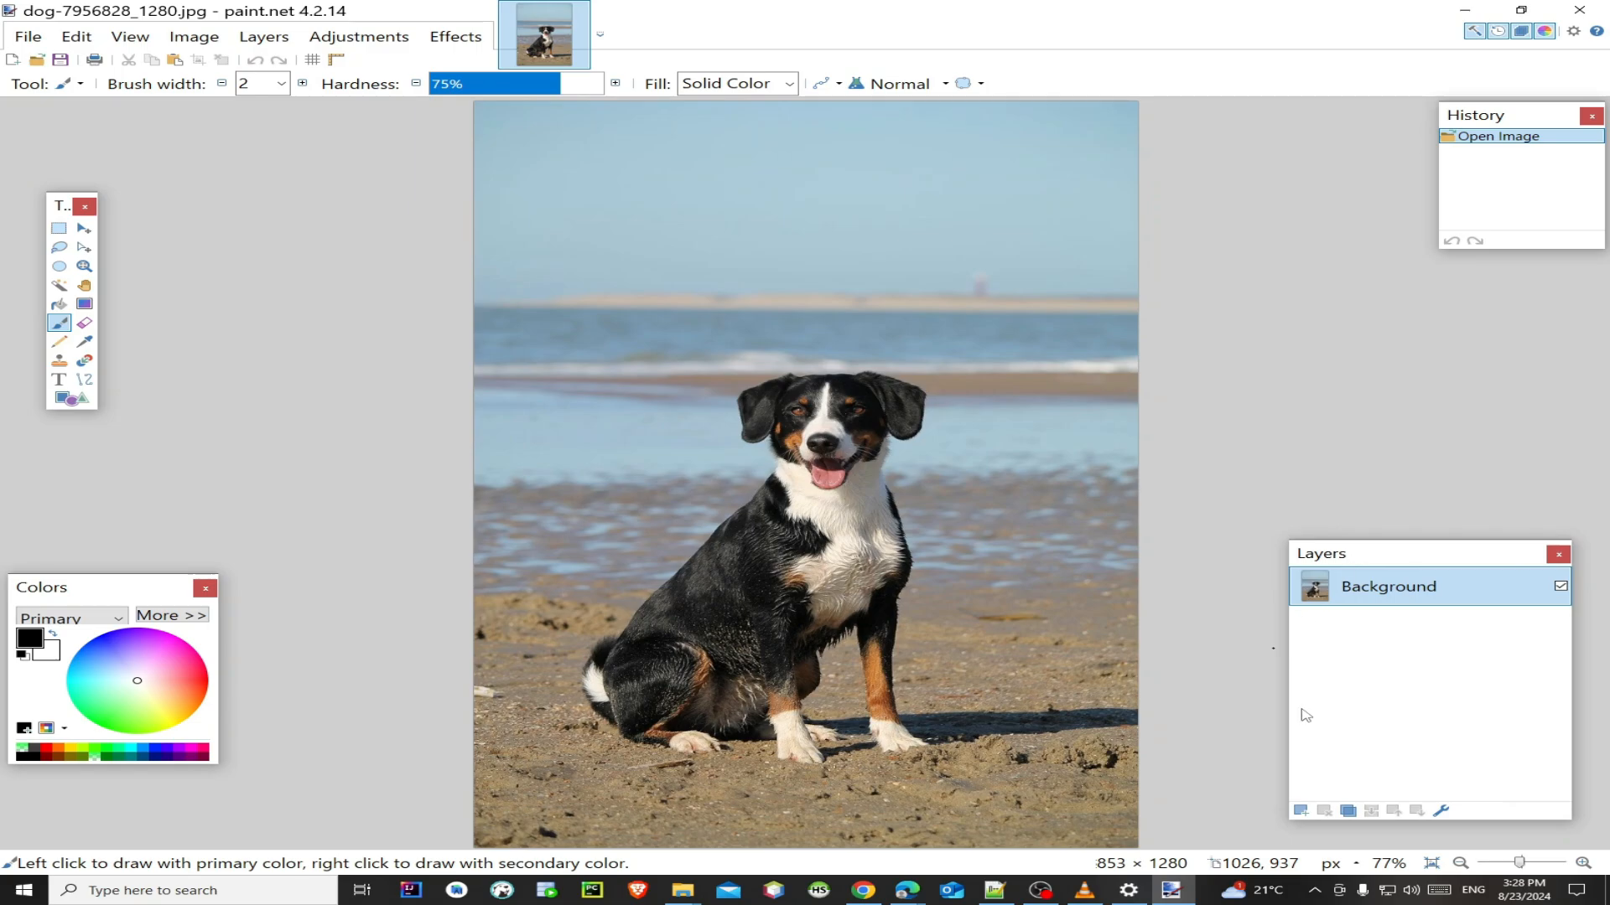
{"action": "left_click", "coordinate": [1301, 811]}
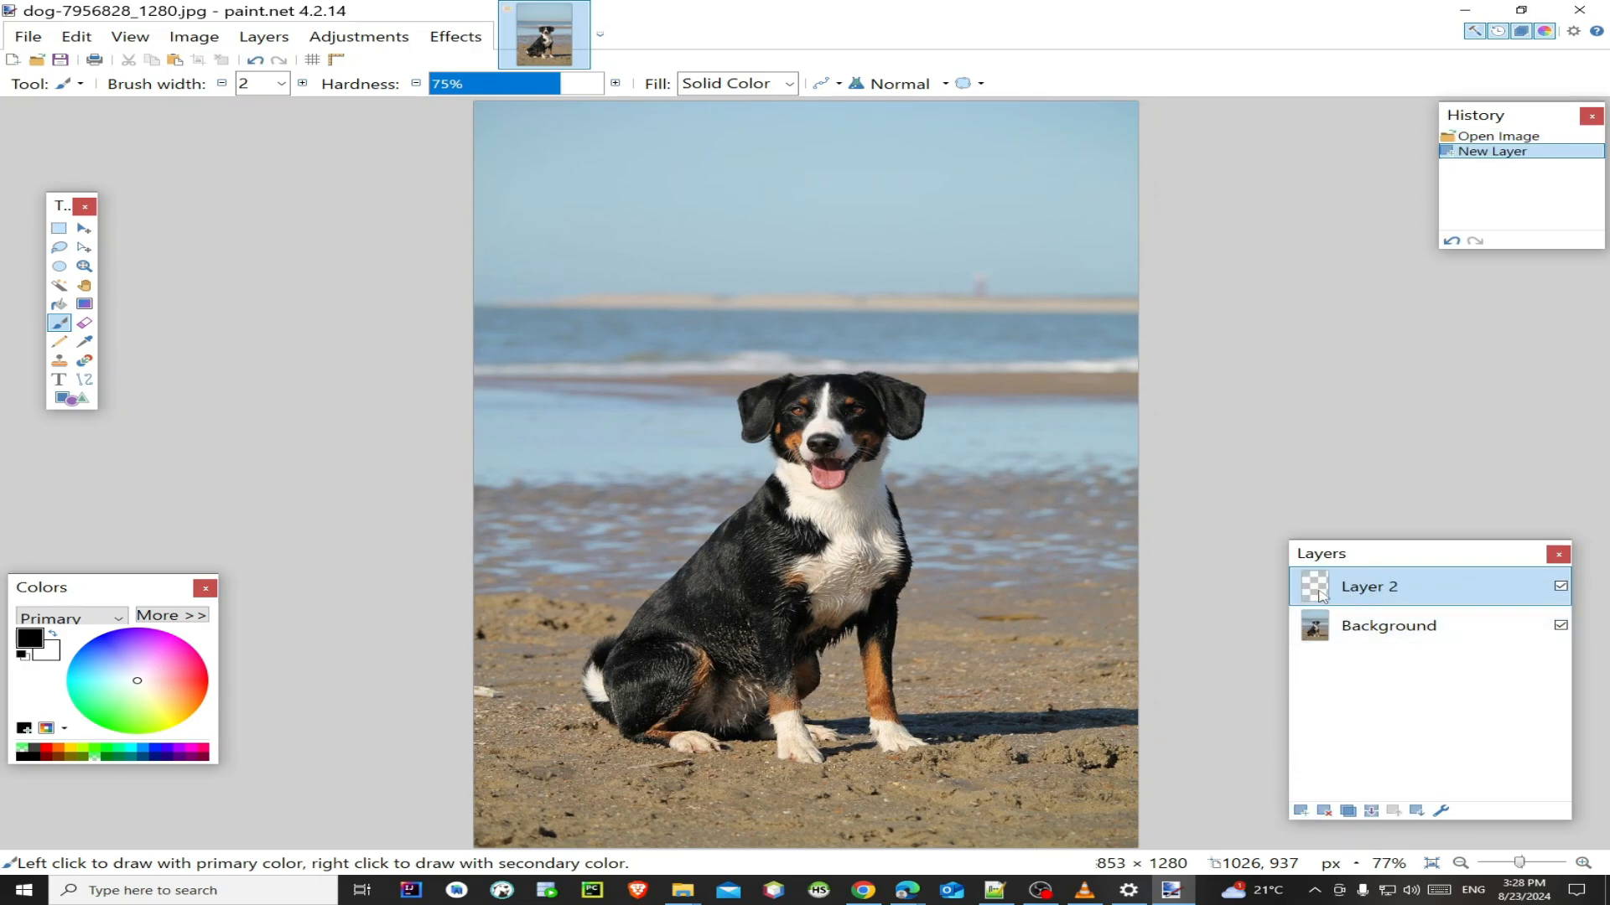
{"action": "double_click", "coordinate": [1378, 592]}
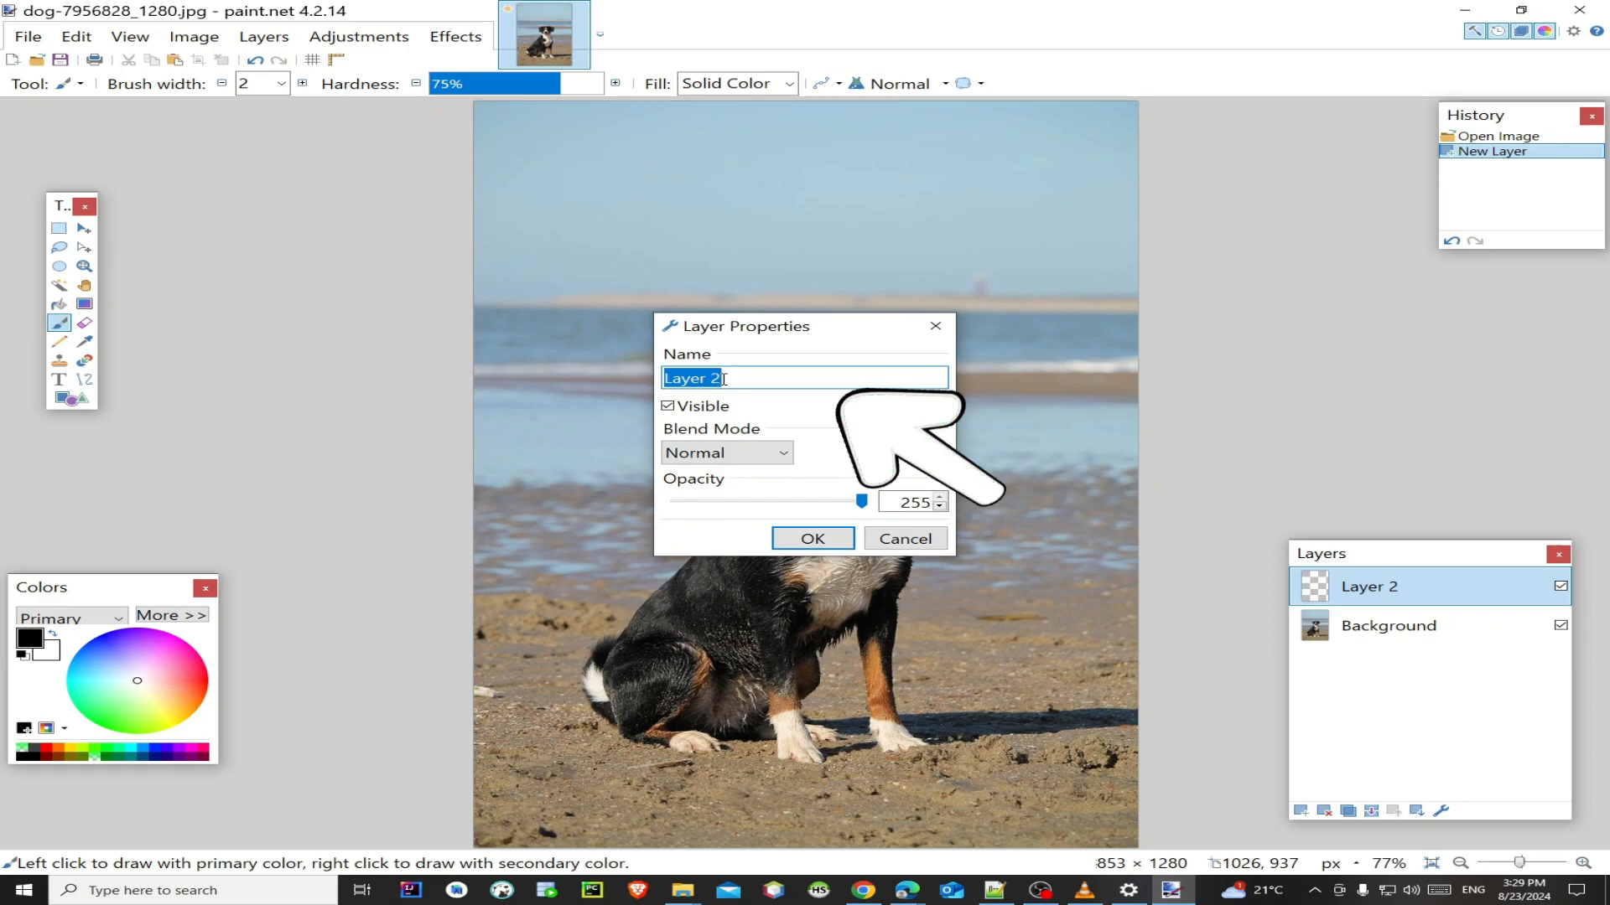
{"action": "type", "text": "TRA"}
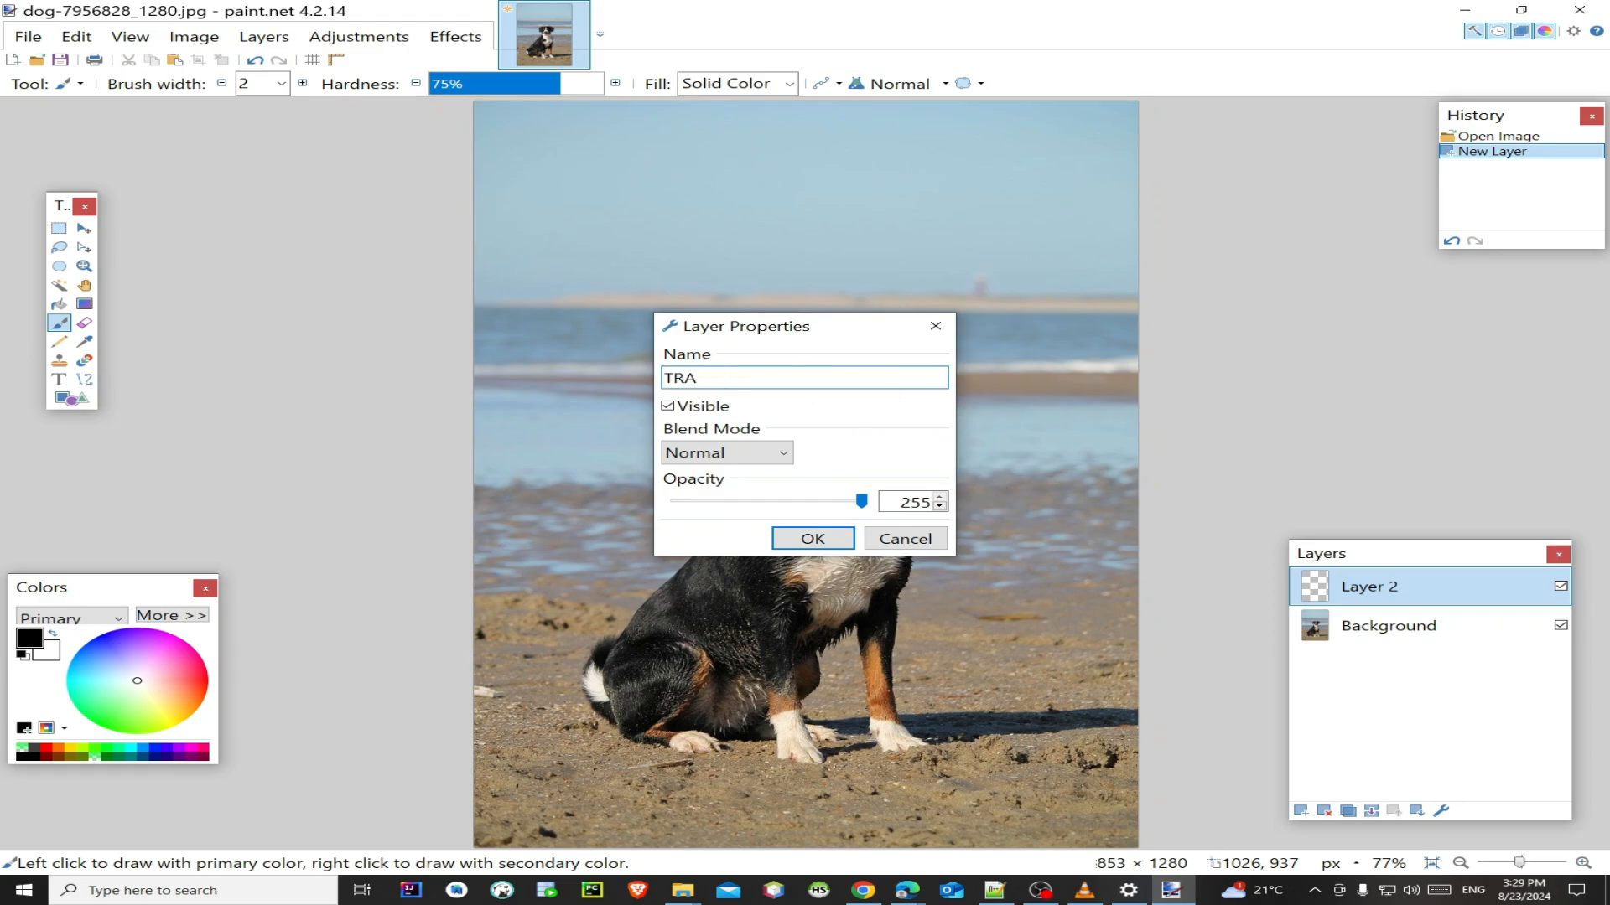
{"action": "type", "text": "NS"}
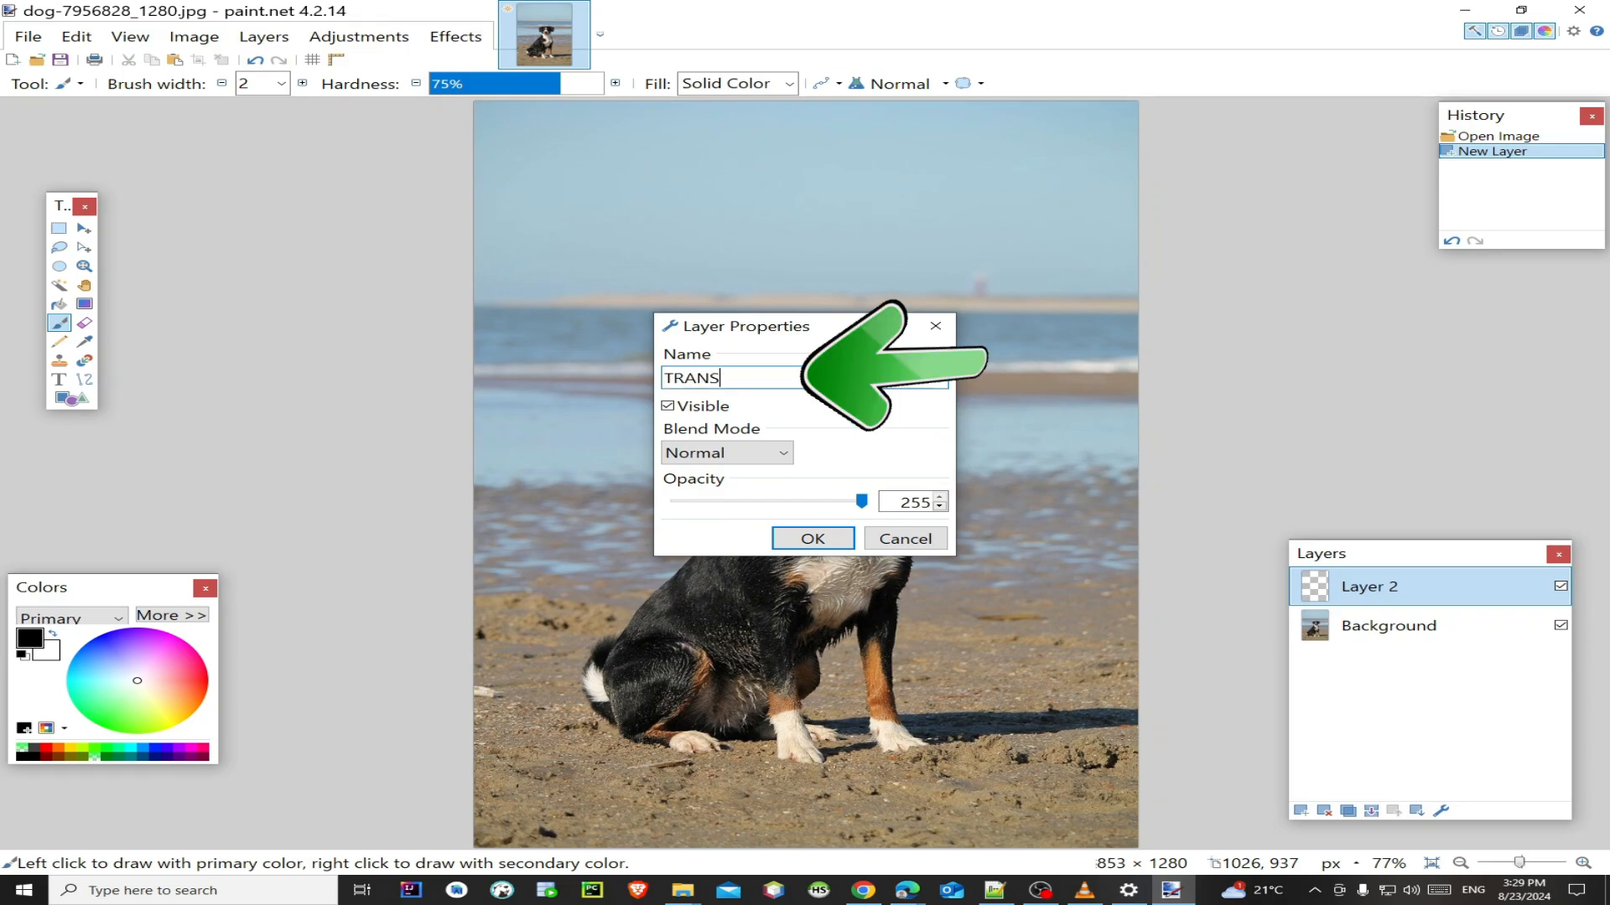
{"action": "type", "text": "PAREN"}
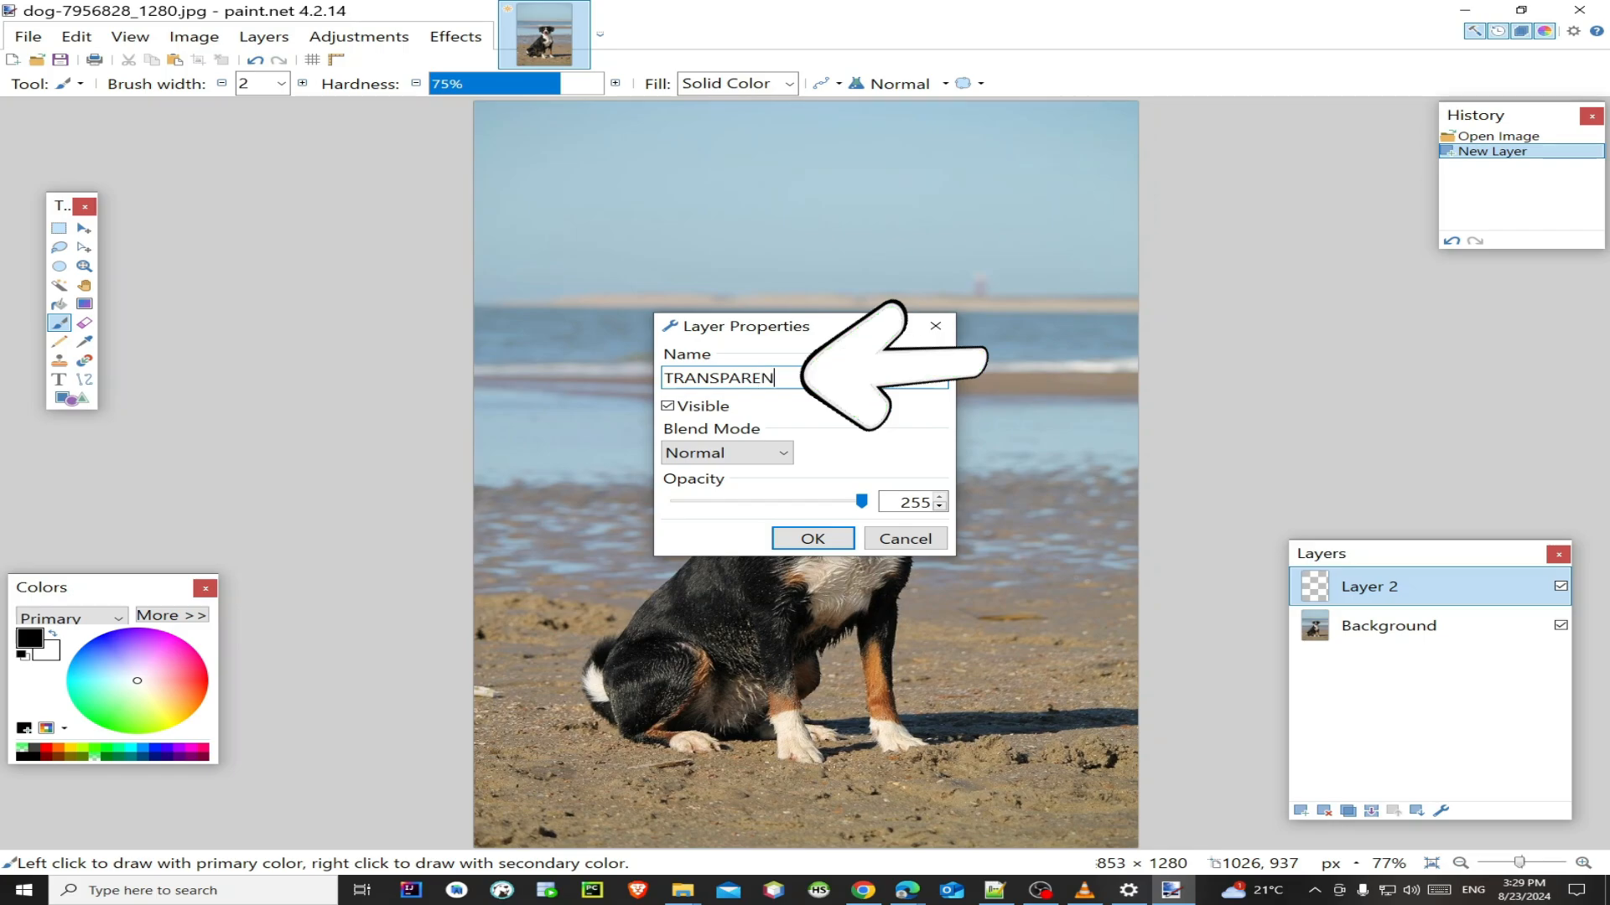
{"action": "type", "text": "T LA"}
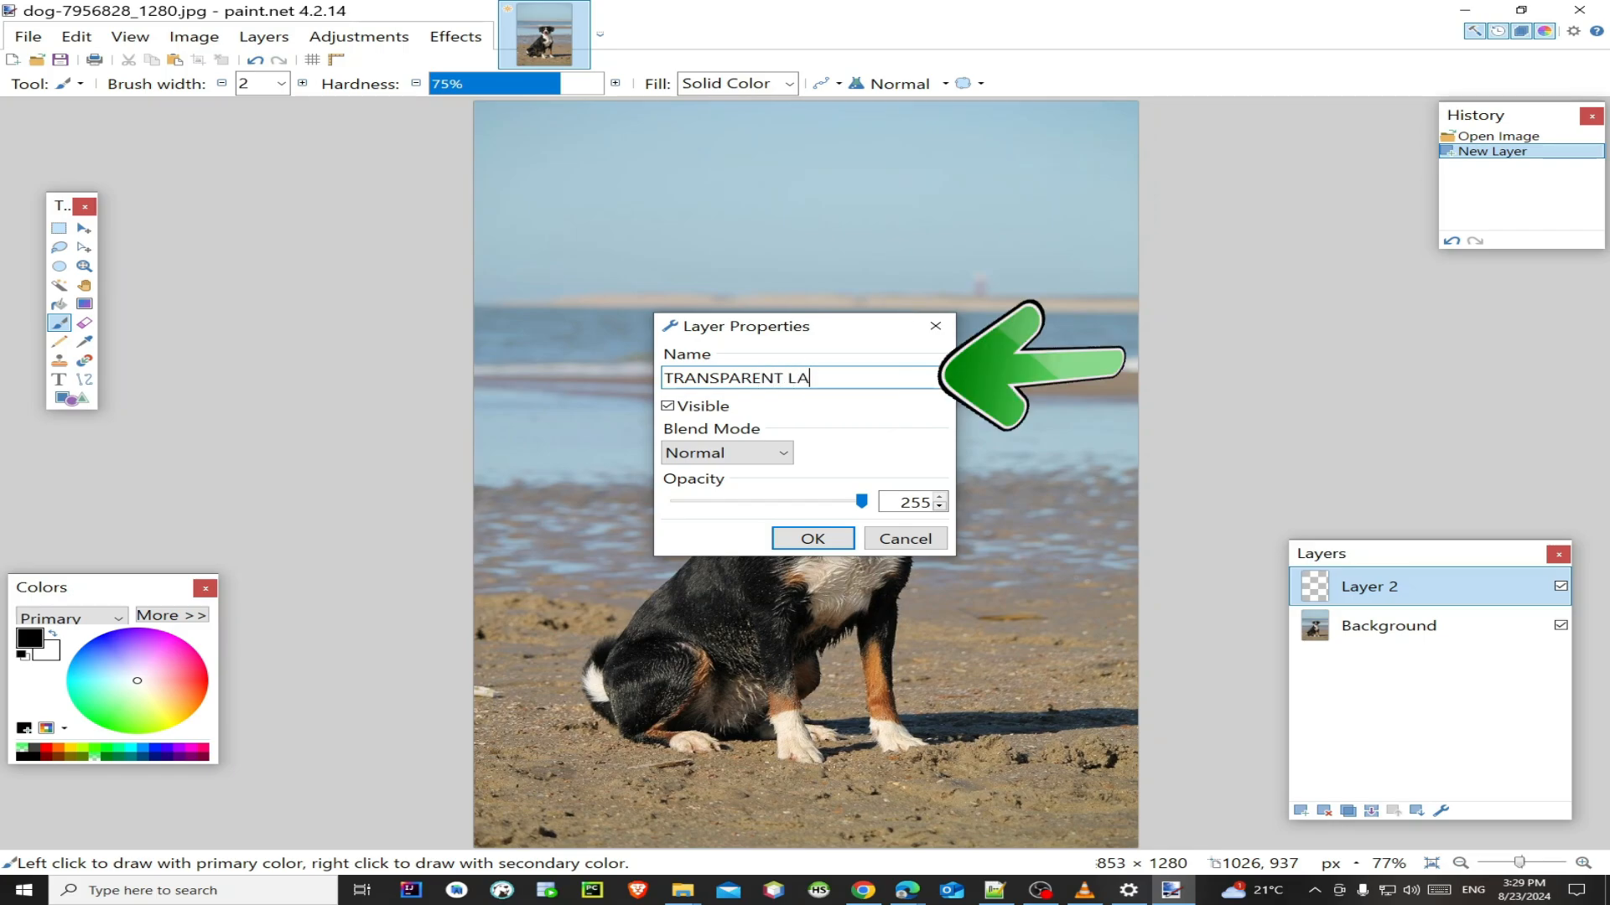
{"action": "type", "text": "YER B"}
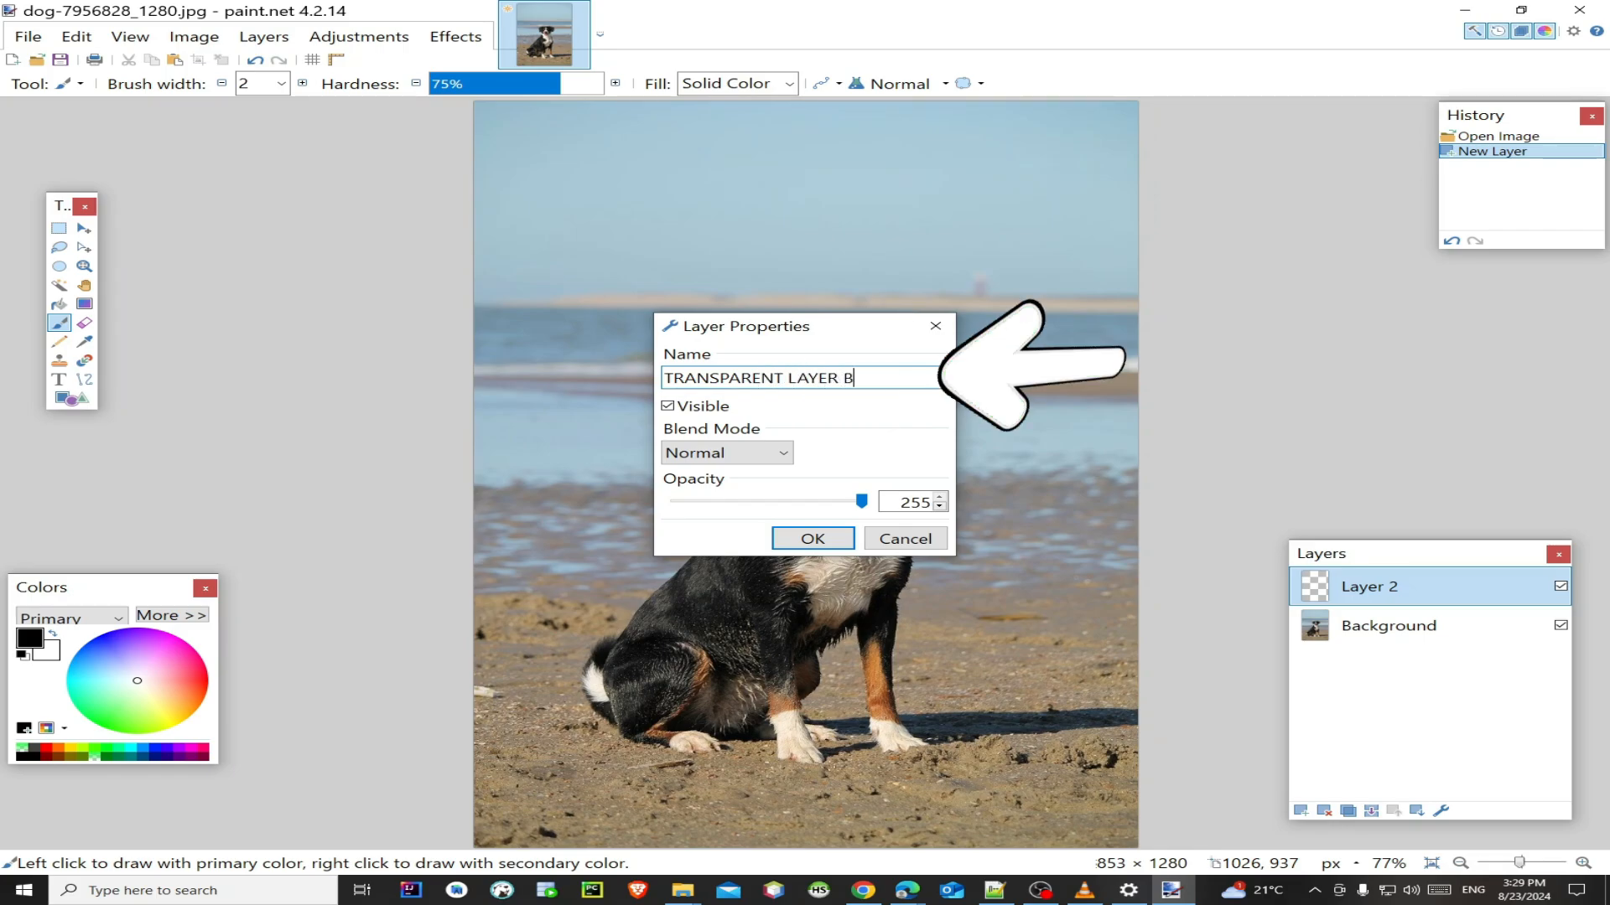
{"action": "type", "text": "AC"}
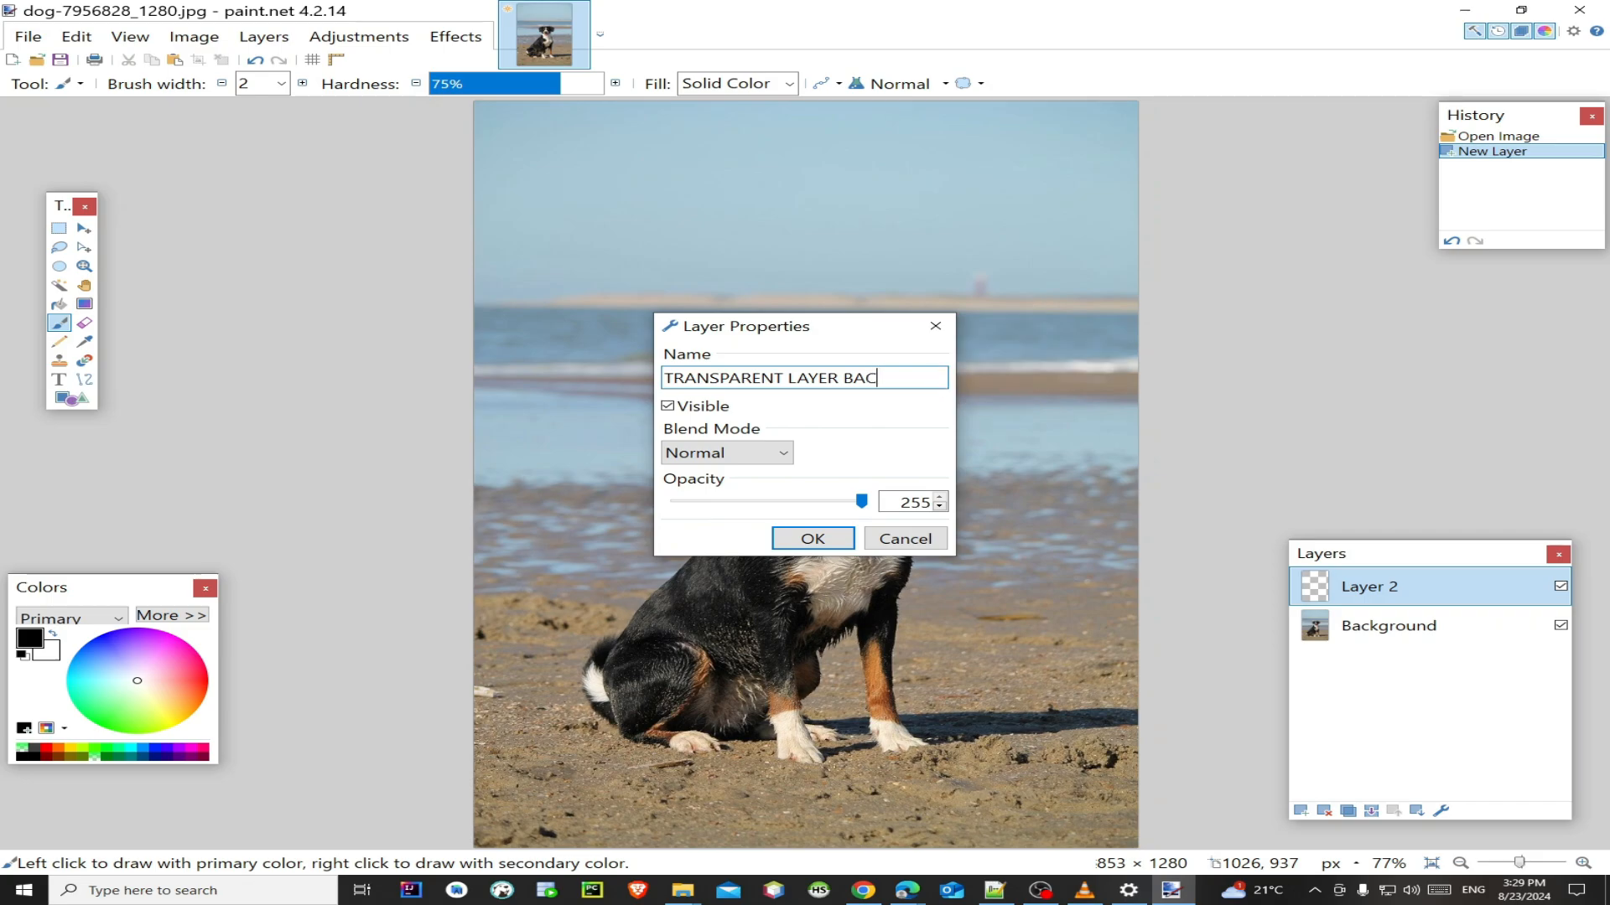
{"action": "type", "text": "KGROUND"}
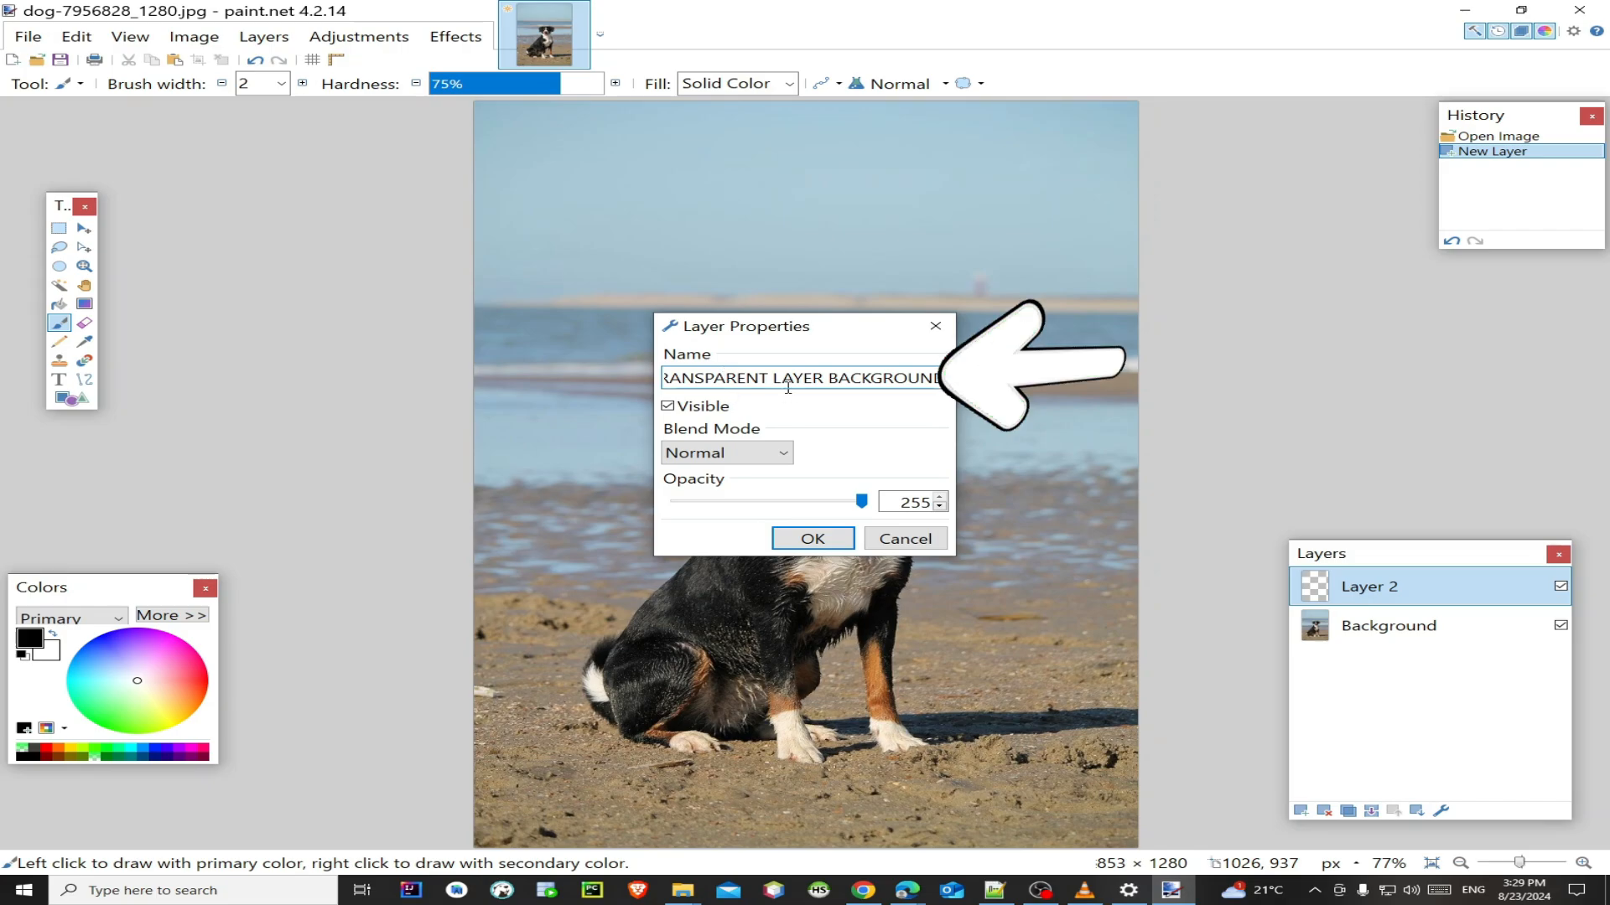
{"action": "left_click", "coordinate": [806, 539]}
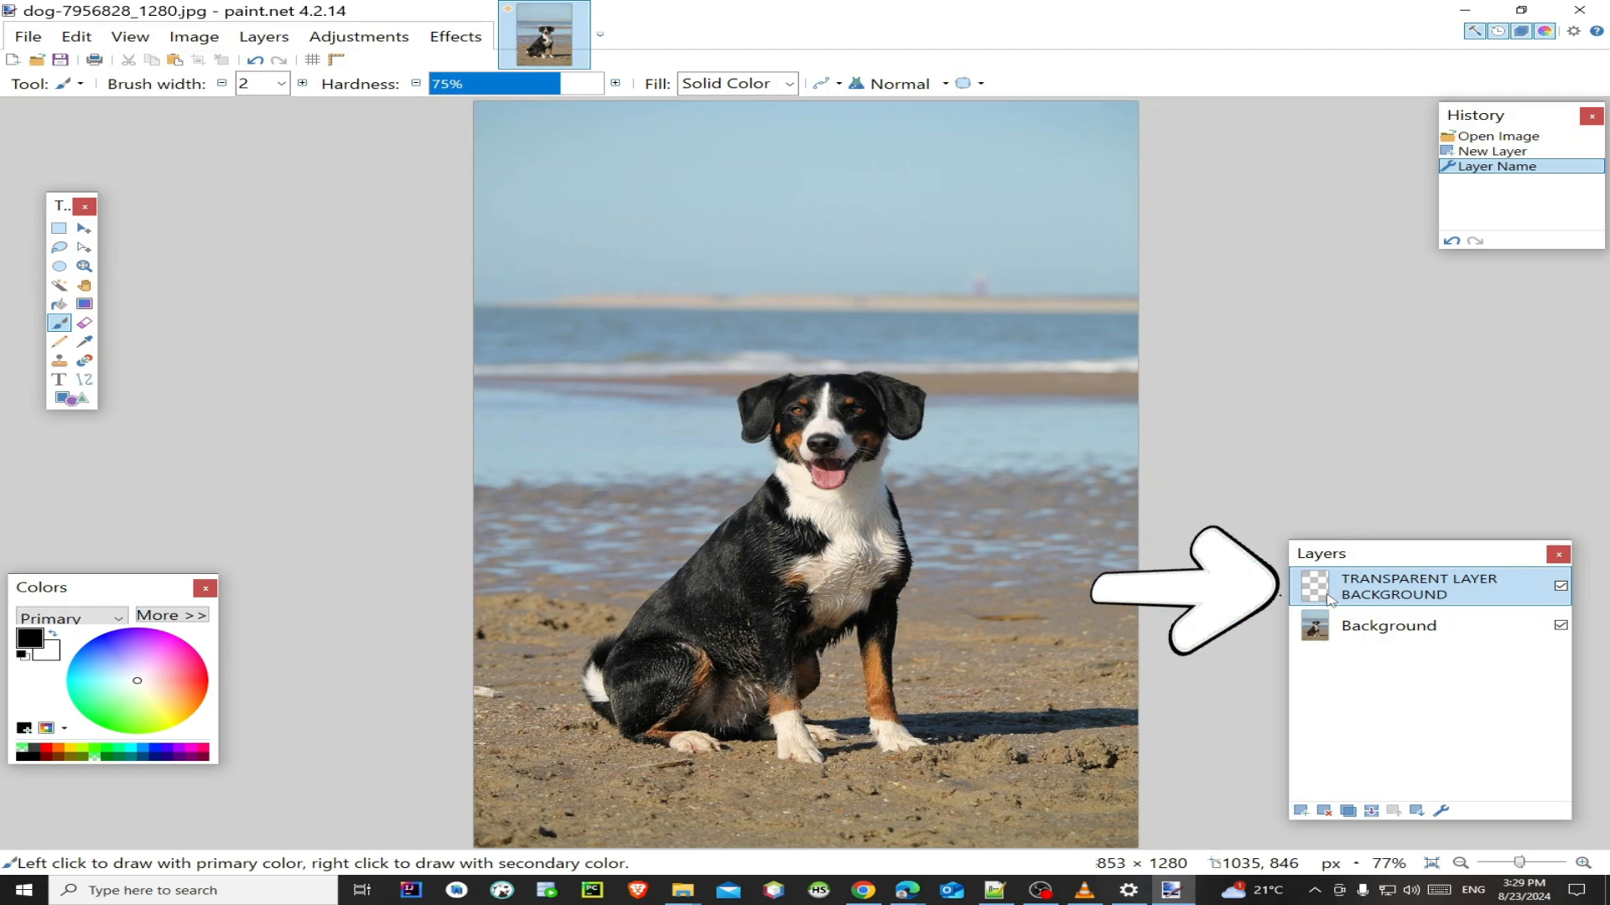
Step: Move the TRANSPARENT LAYER BACKGROUND layer below the Background photo layer
{"action": "left_click_drag", "start_coordinate": [1332, 596], "coordinate": [1329, 626]}
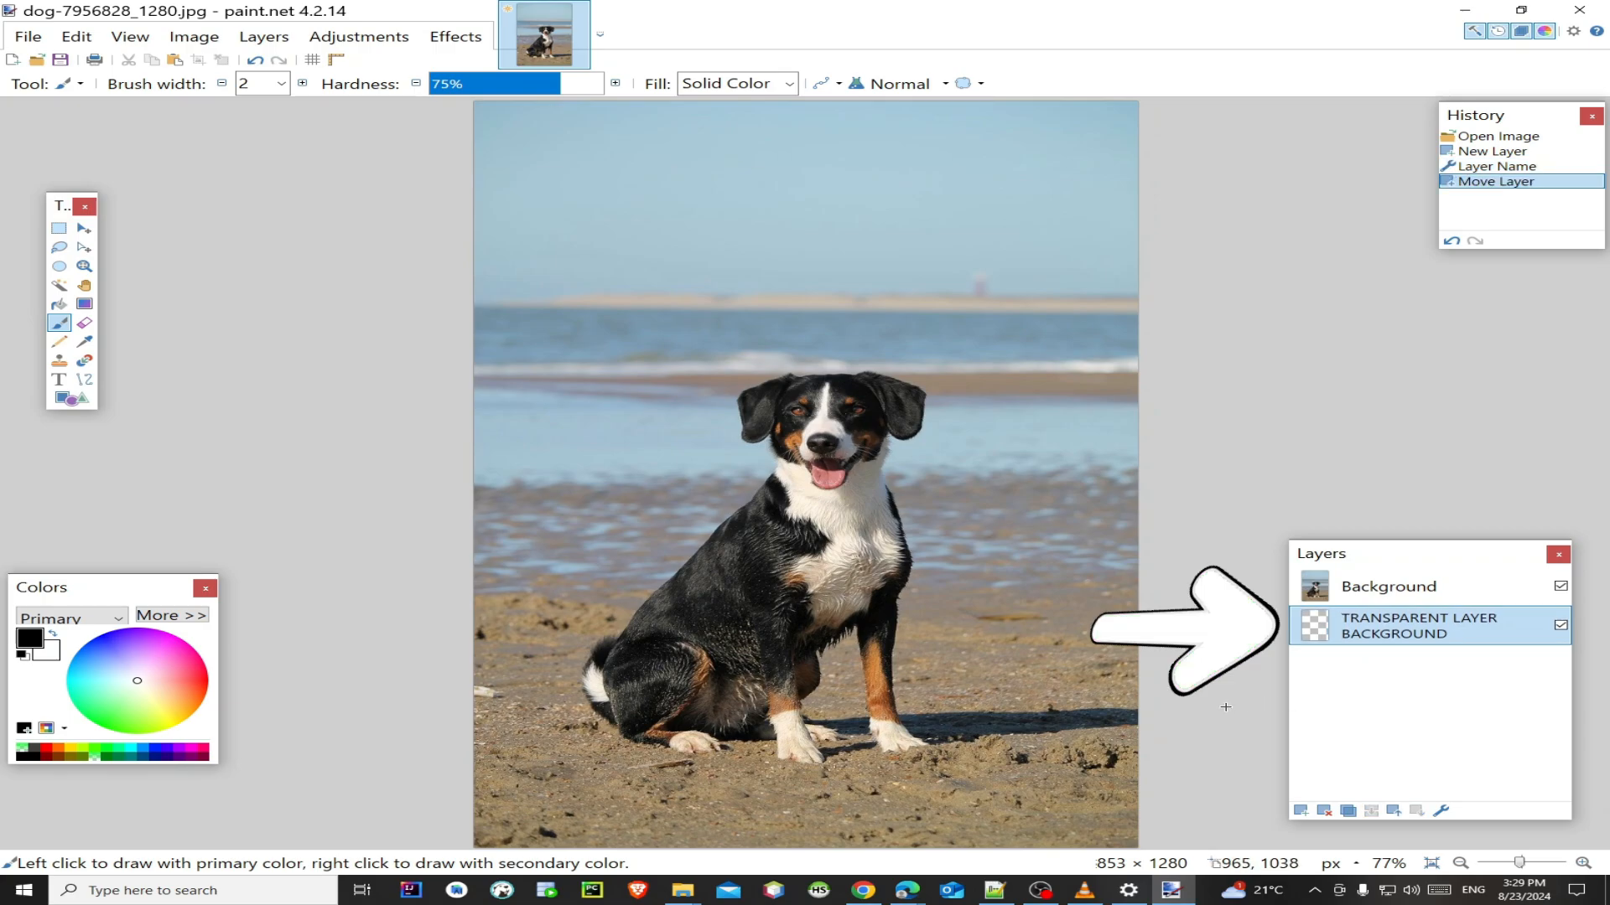
{"action": "left_click", "coordinate": [1335, 596]}
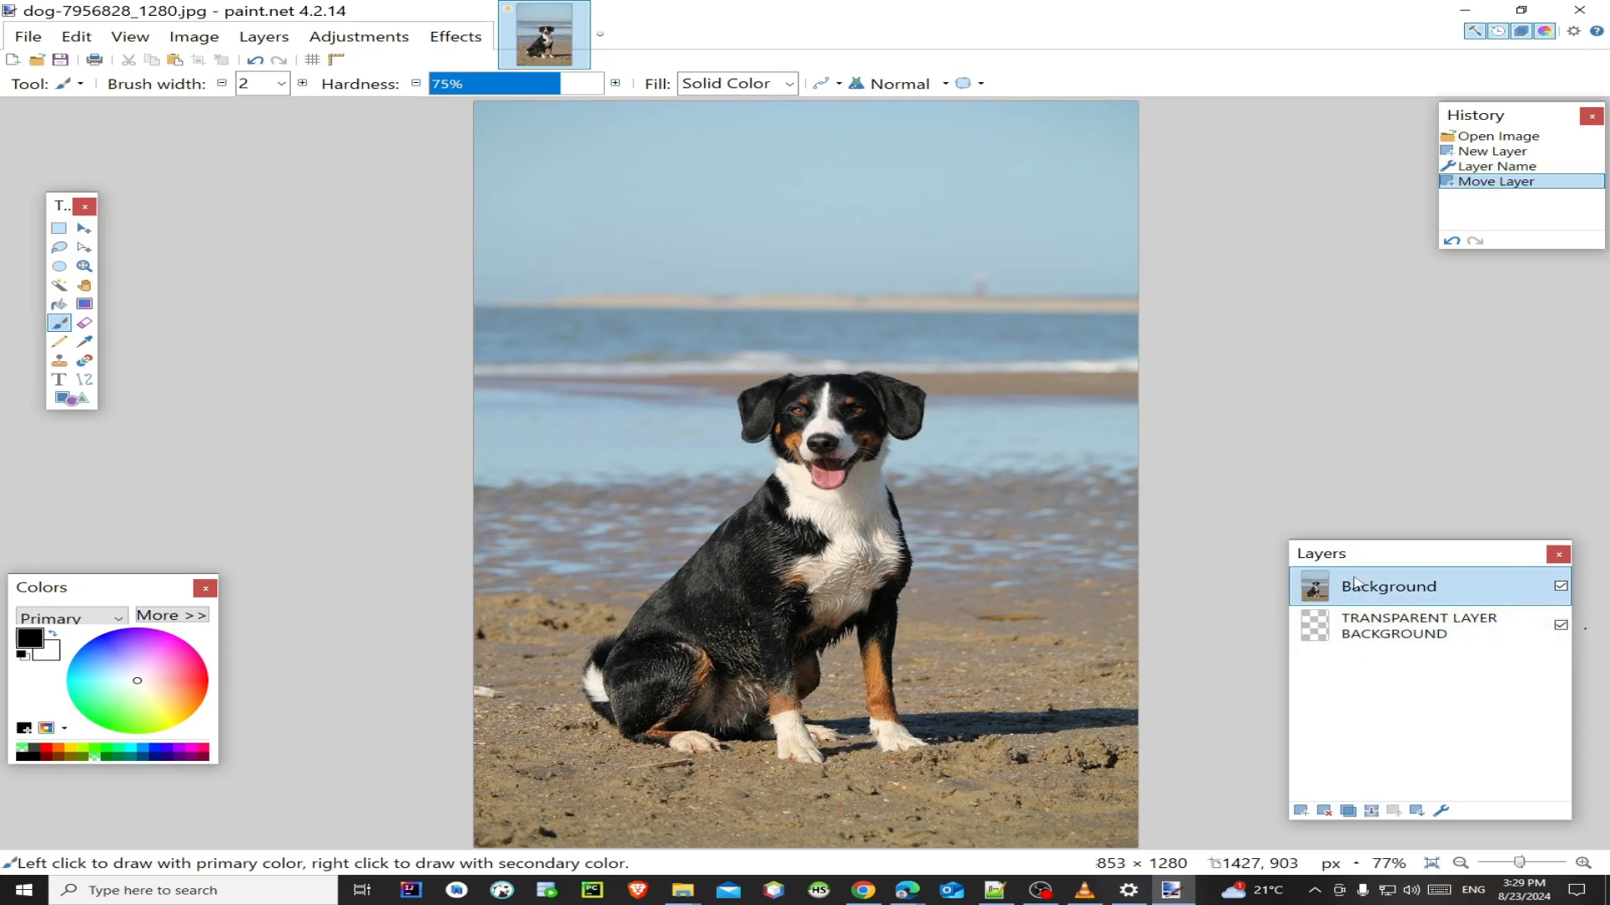
{"action": "left_click", "coordinate": [1371, 636]}
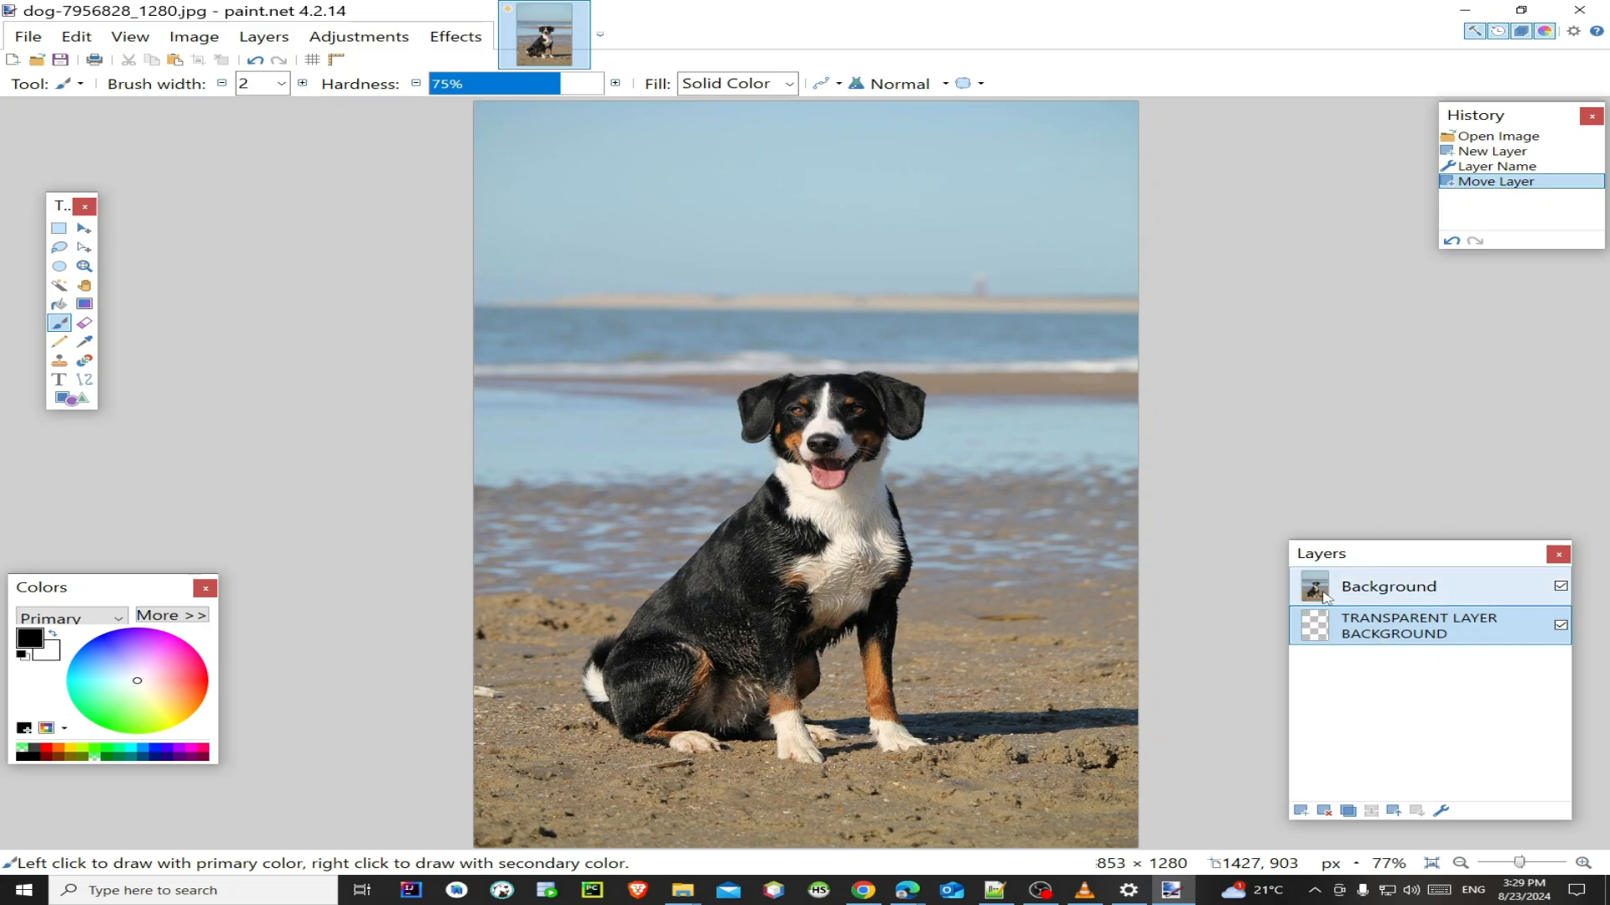
Step: Rename the Background layer containing the dog photo as DOGGY PHOTO
{"action": "left_click", "coordinate": [1324, 597]}
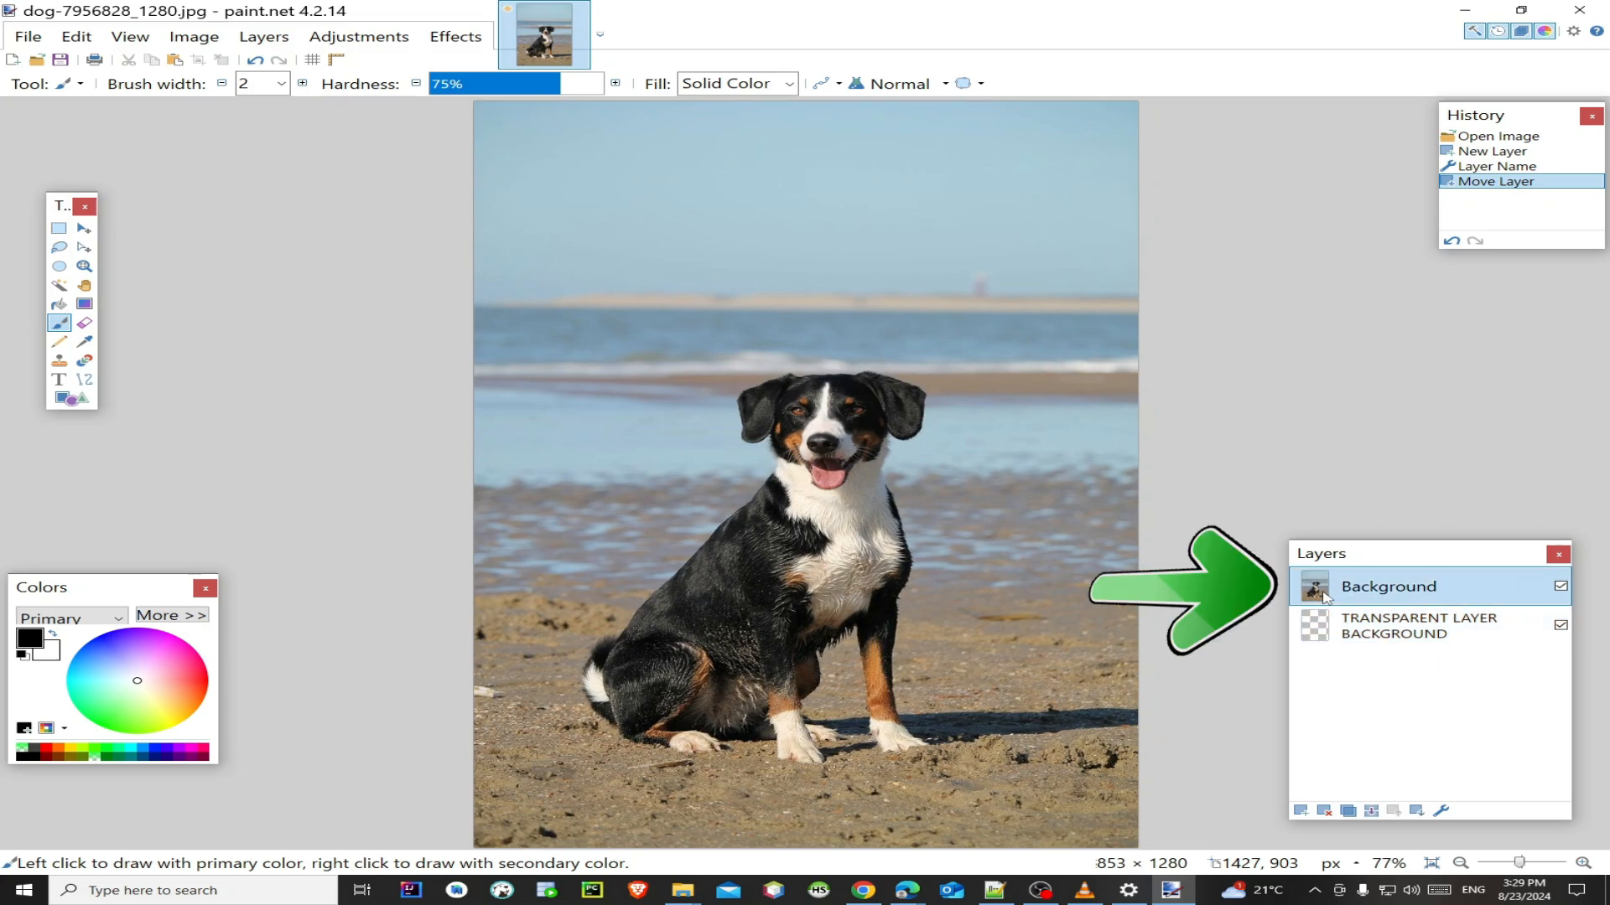
{"action": "double_click", "coordinate": [1384, 592]}
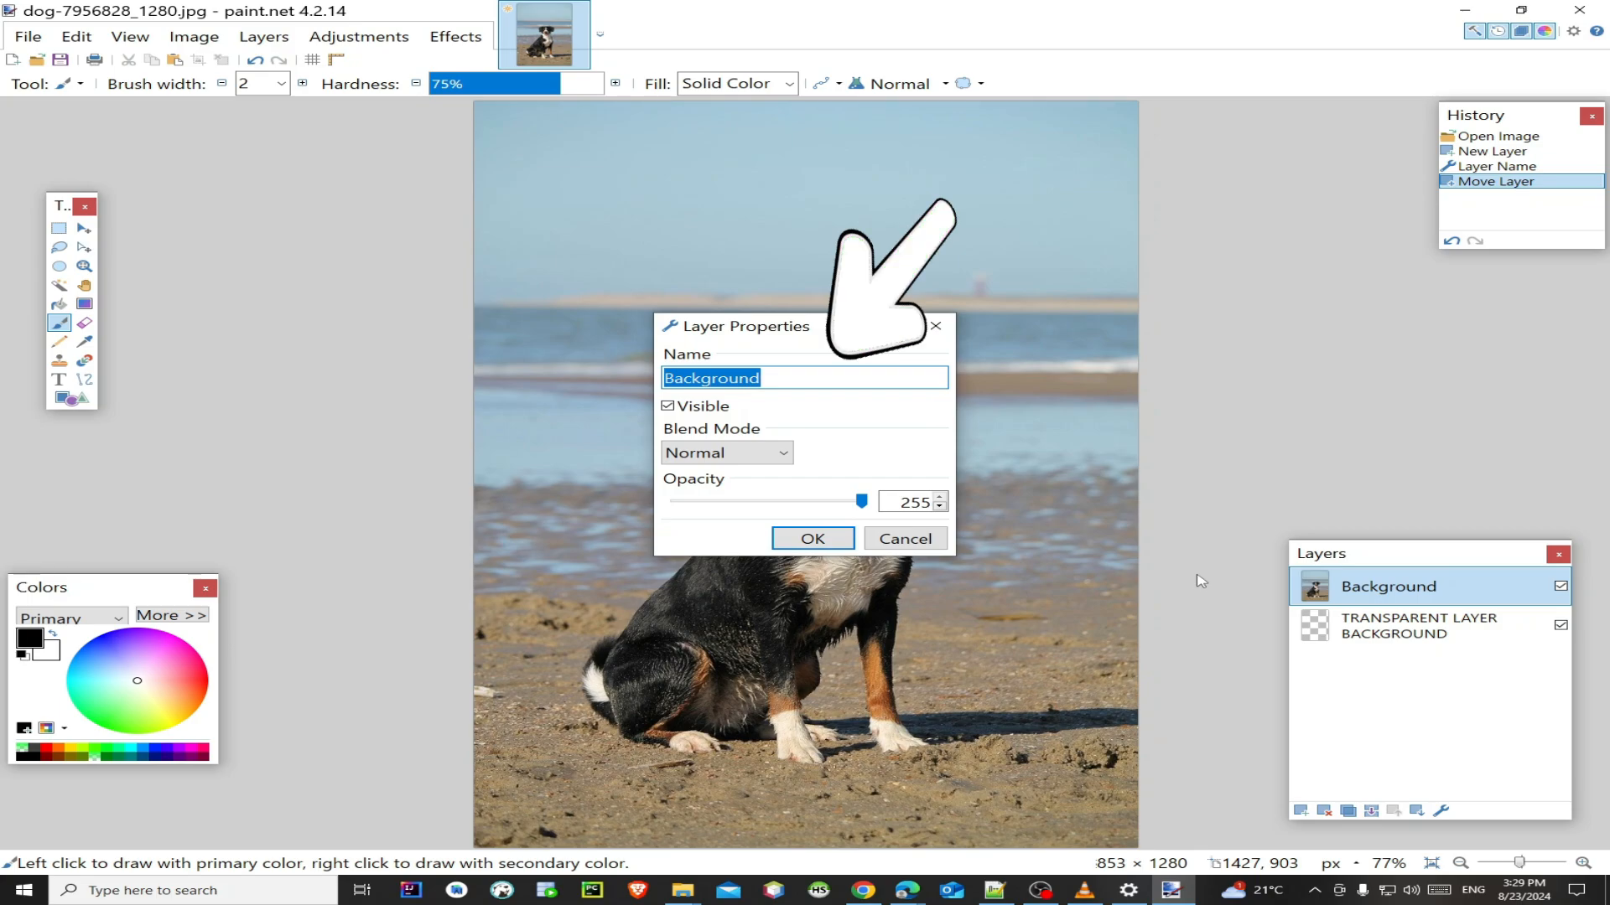
{"action": "type", "text": "DOGGY"}
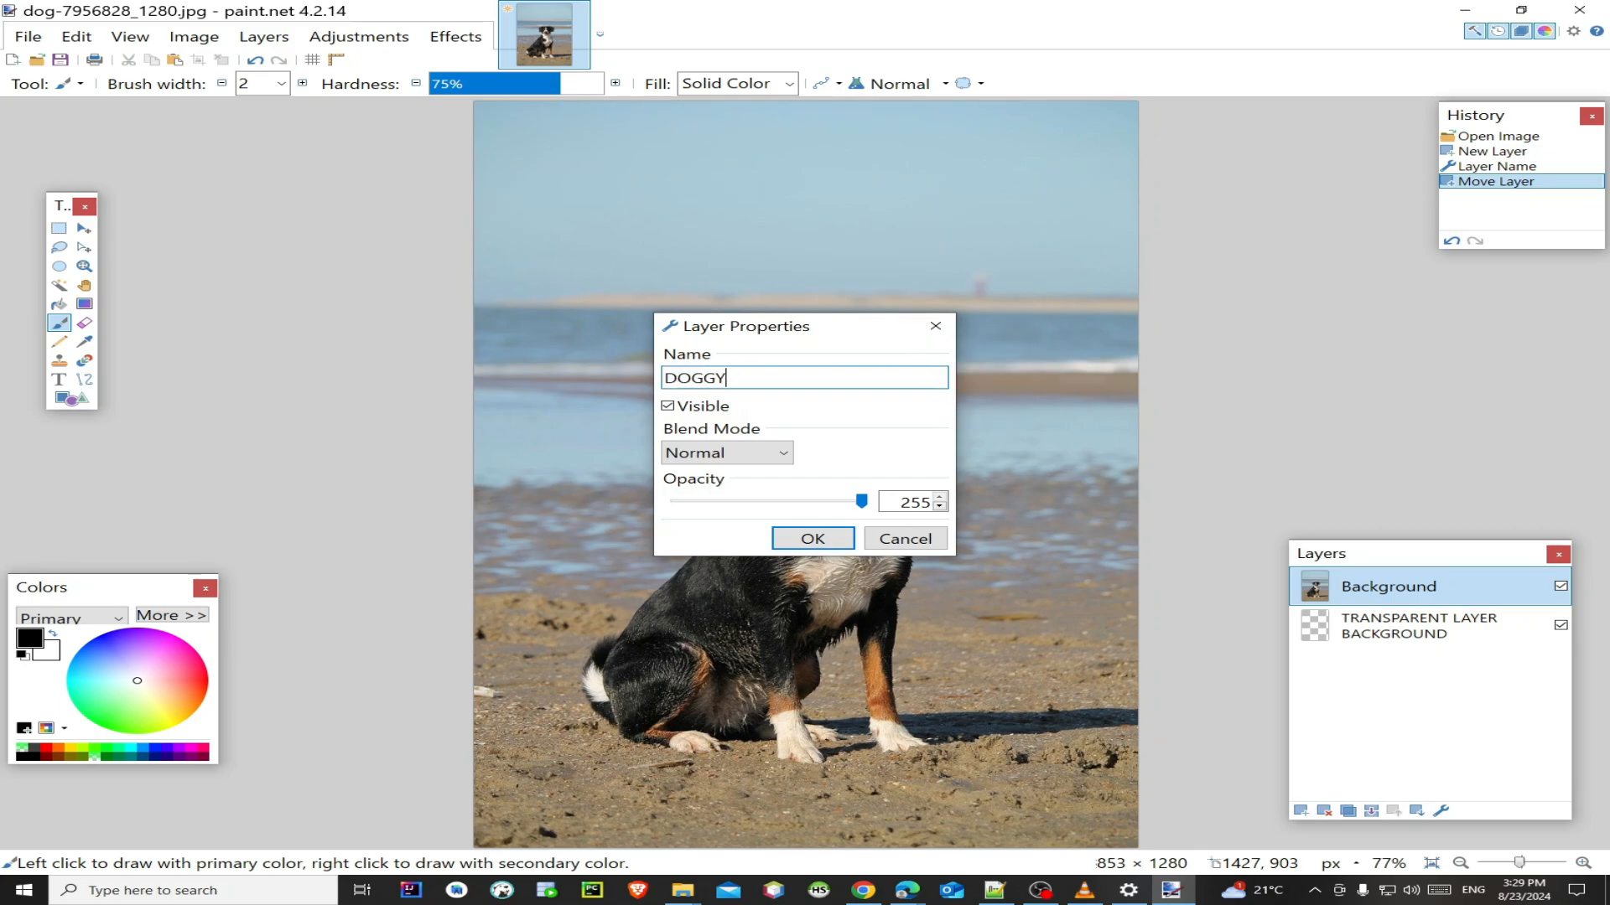
{"action": "type", "text": " PH"}
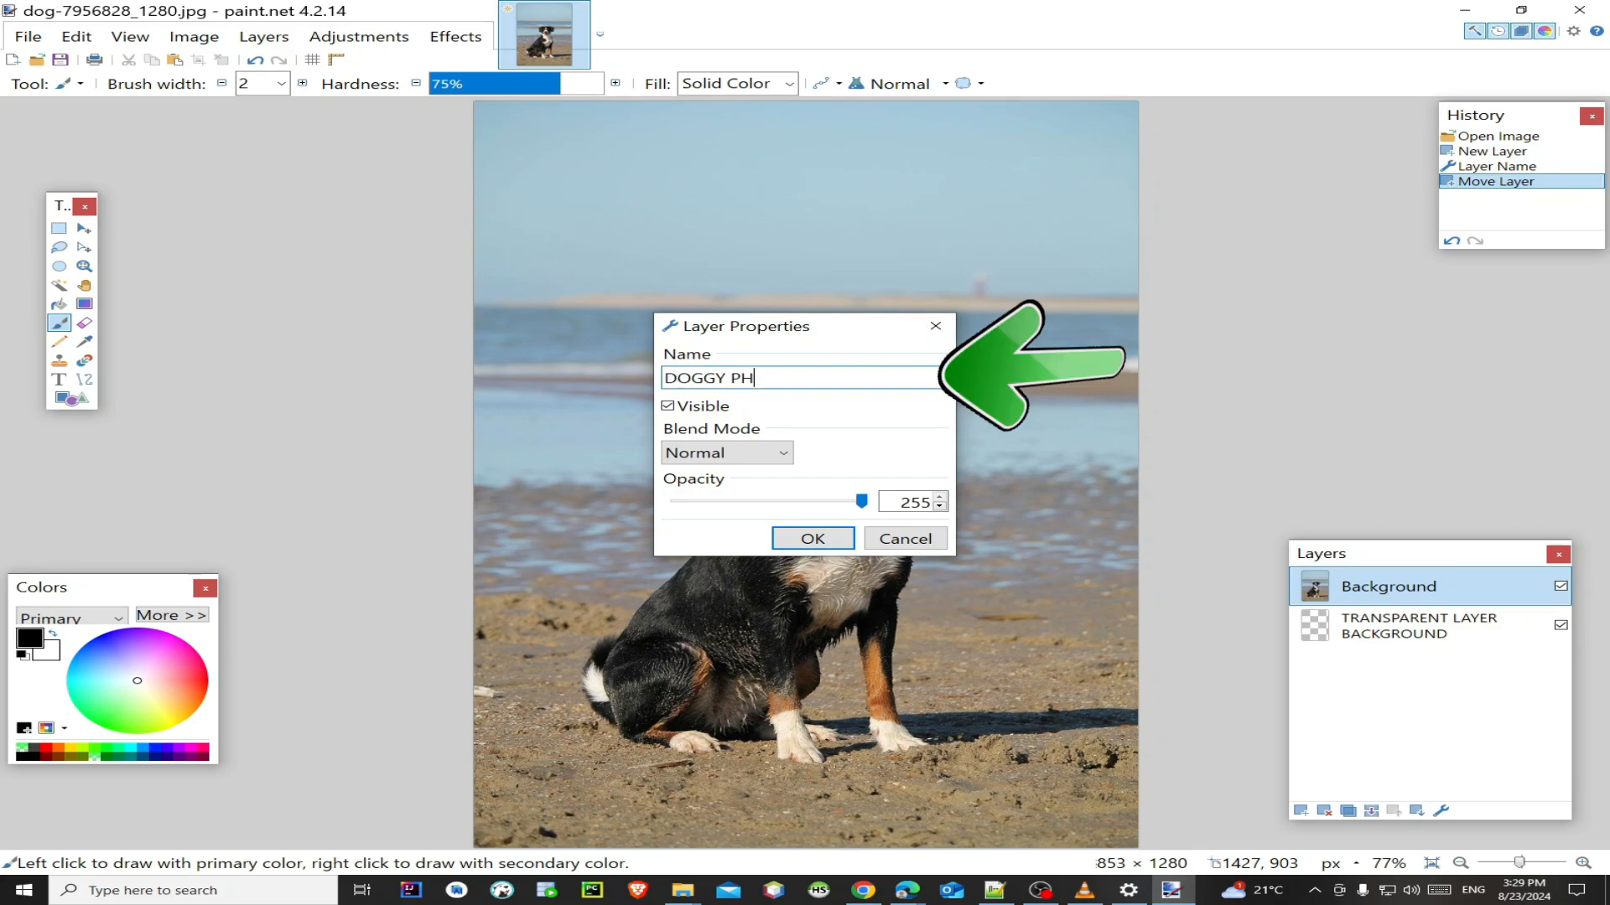
{"action": "type", "text": "OTO"}
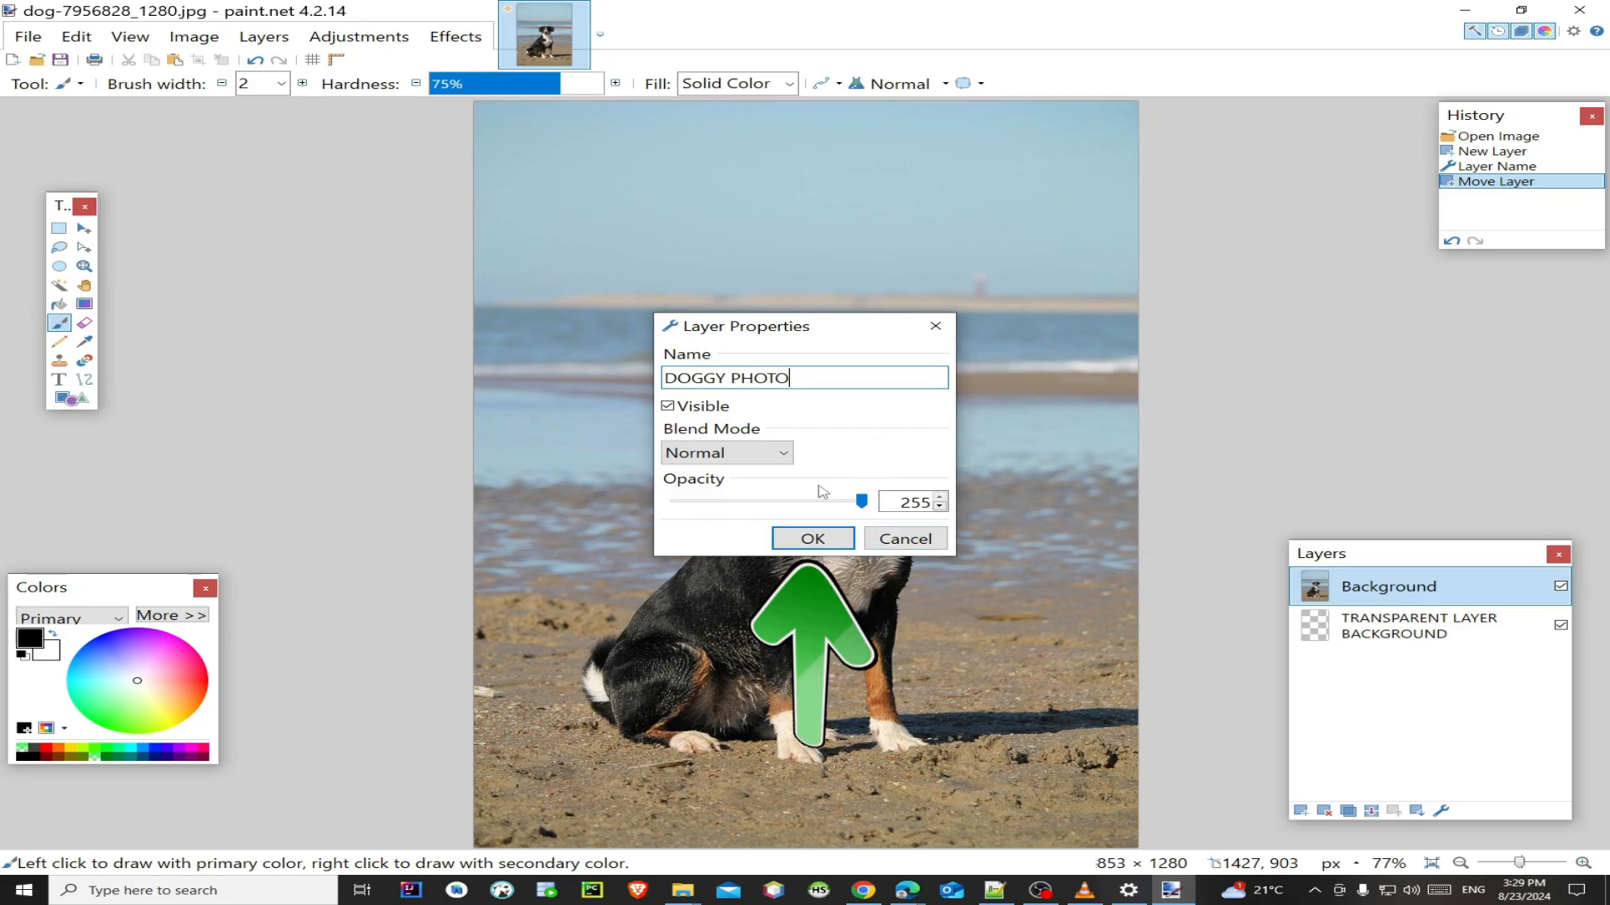
{"action": "left_click", "coordinate": [800, 540]}
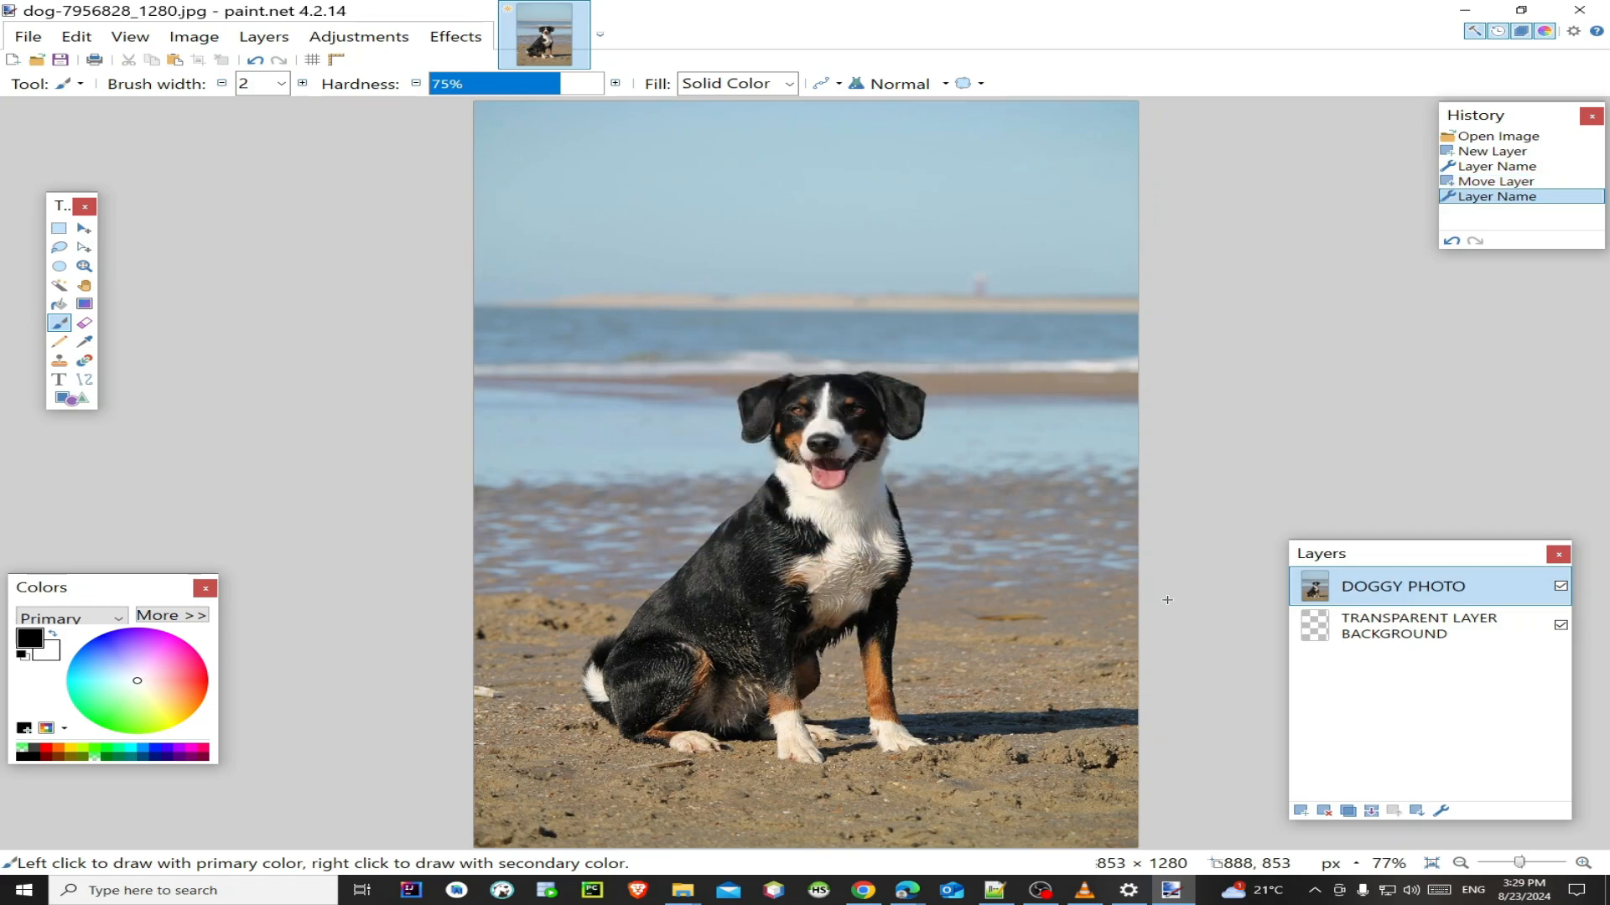
Step: Extend the dog photo layer's name to DOGGY PHOTO LAYER
{"action": "left_click", "coordinate": [1319, 636]}
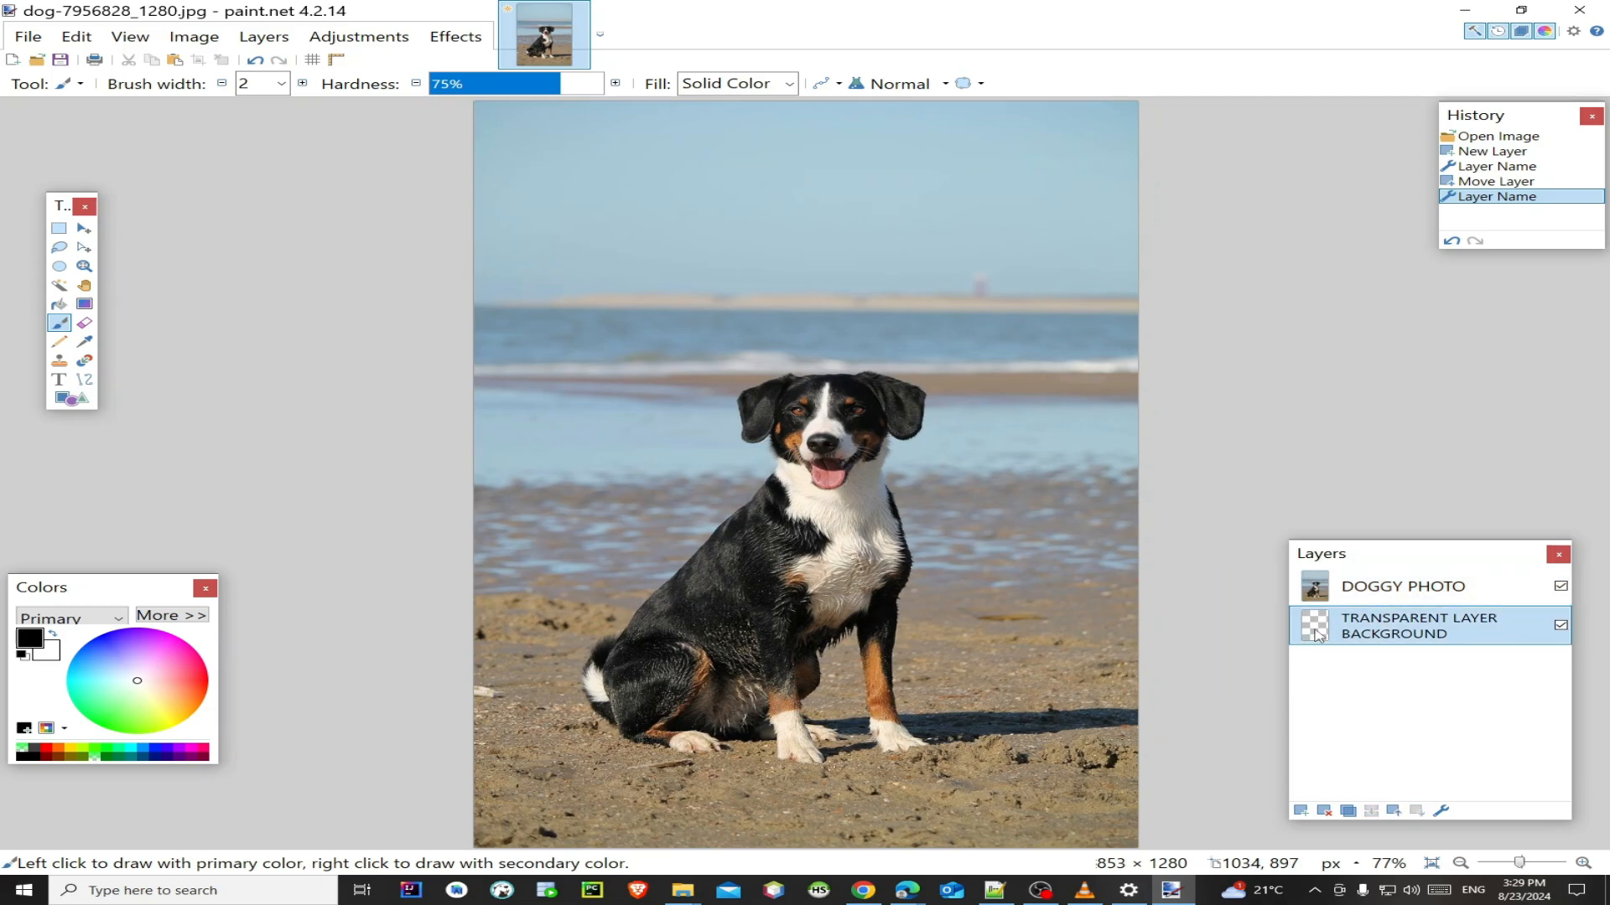
{"action": "double_click", "coordinate": [1393, 593]}
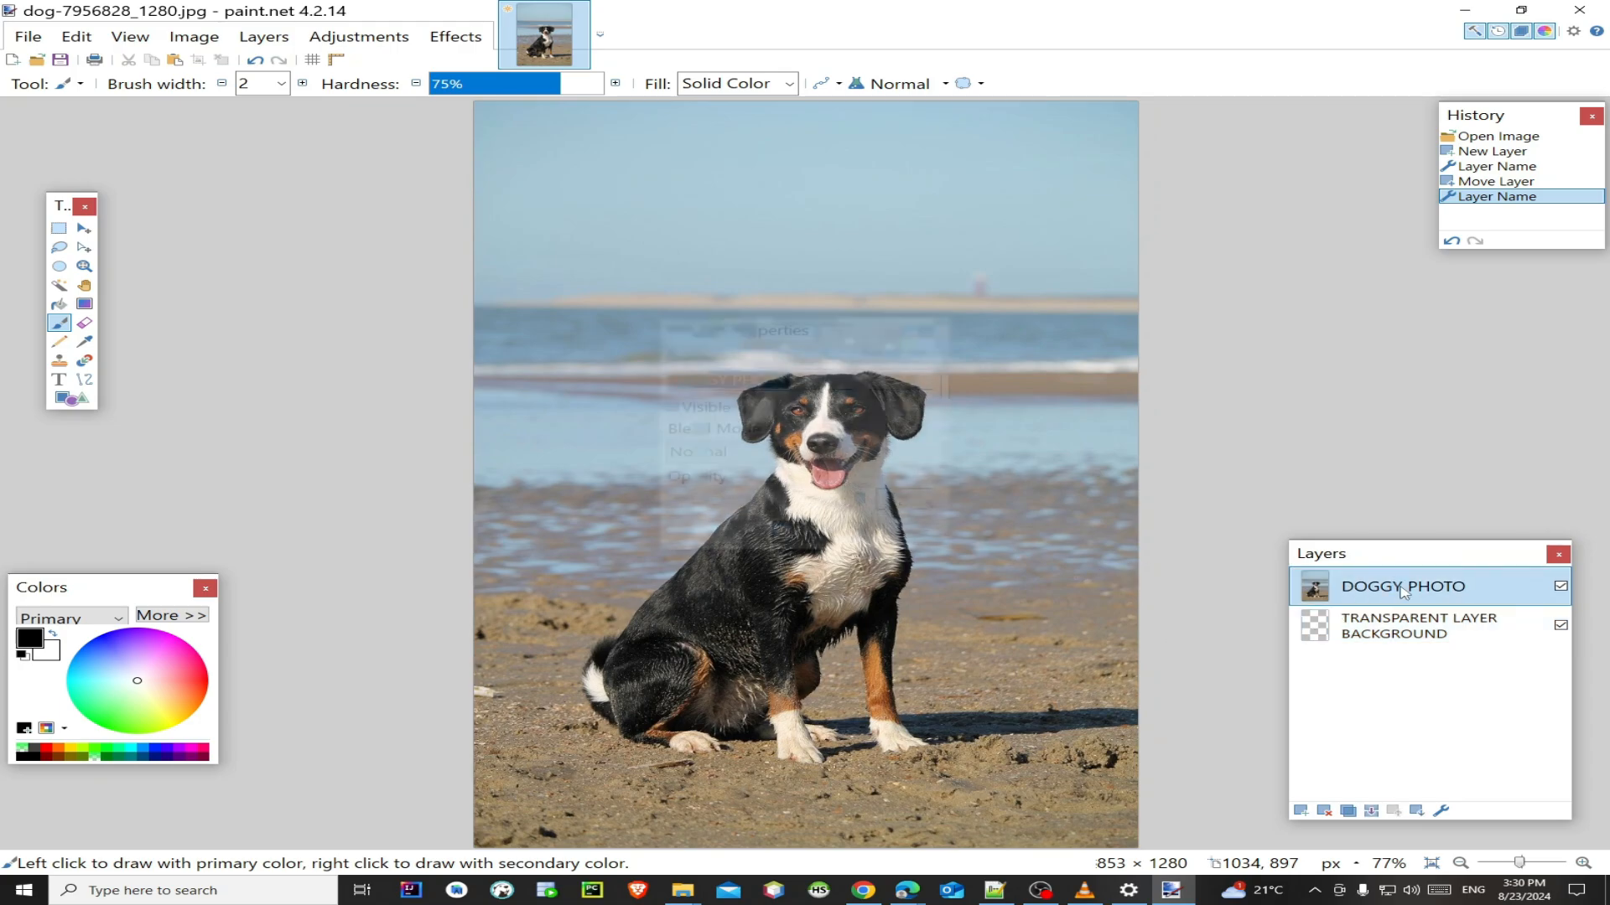
{"action": "left_click", "coordinate": [829, 378]}
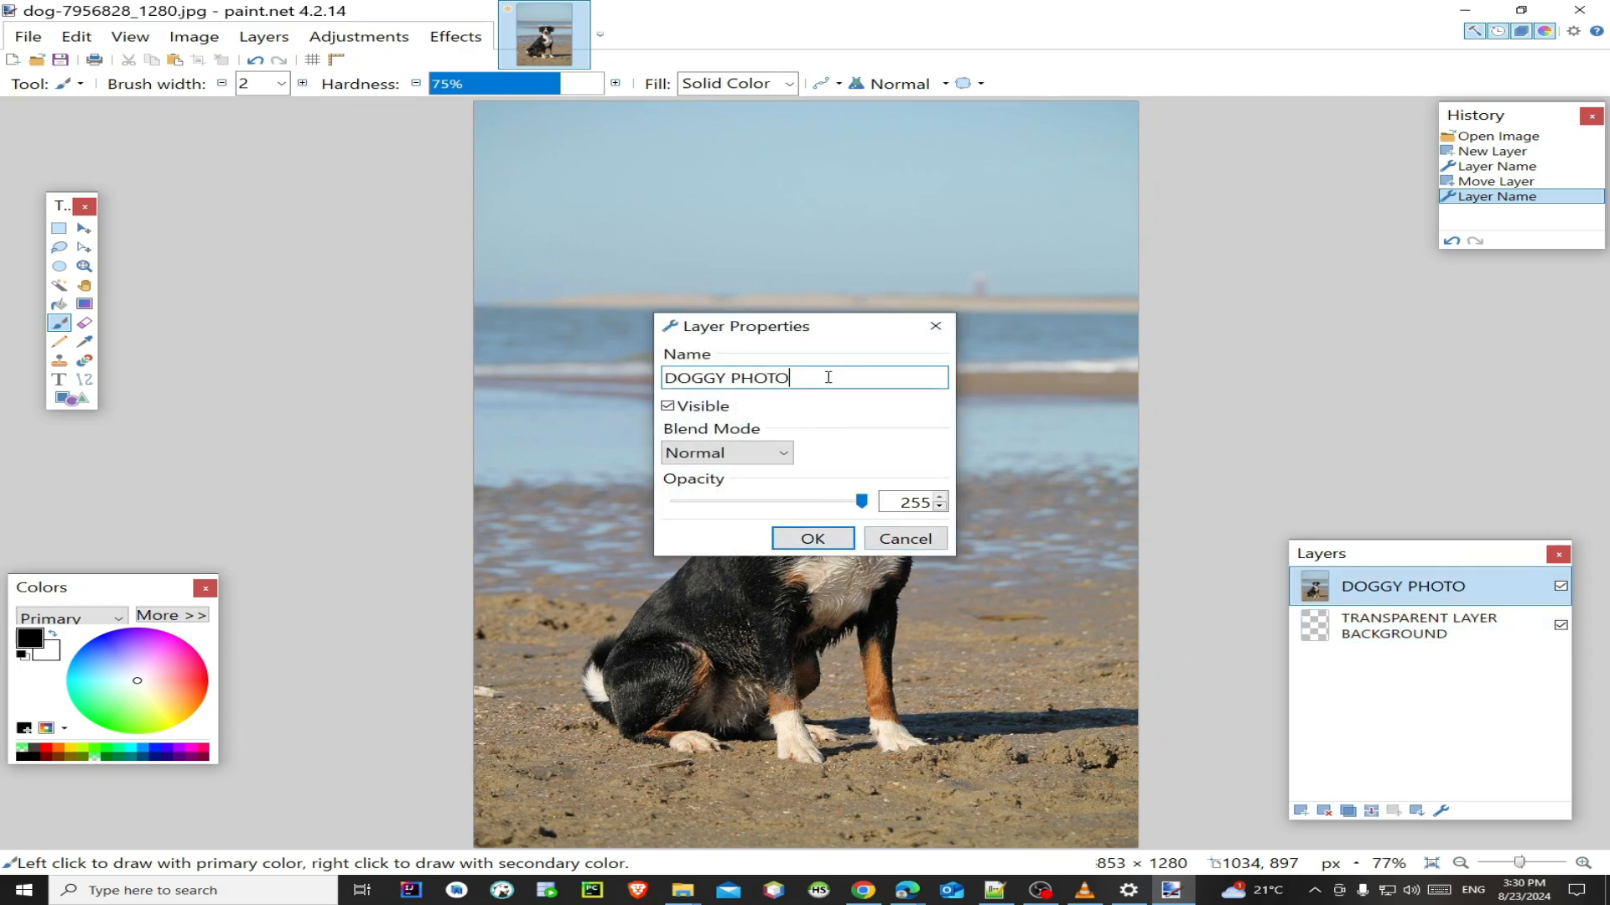
{"action": "type", "text": "LAYER"}
{"action": "key", "text": "Return"}
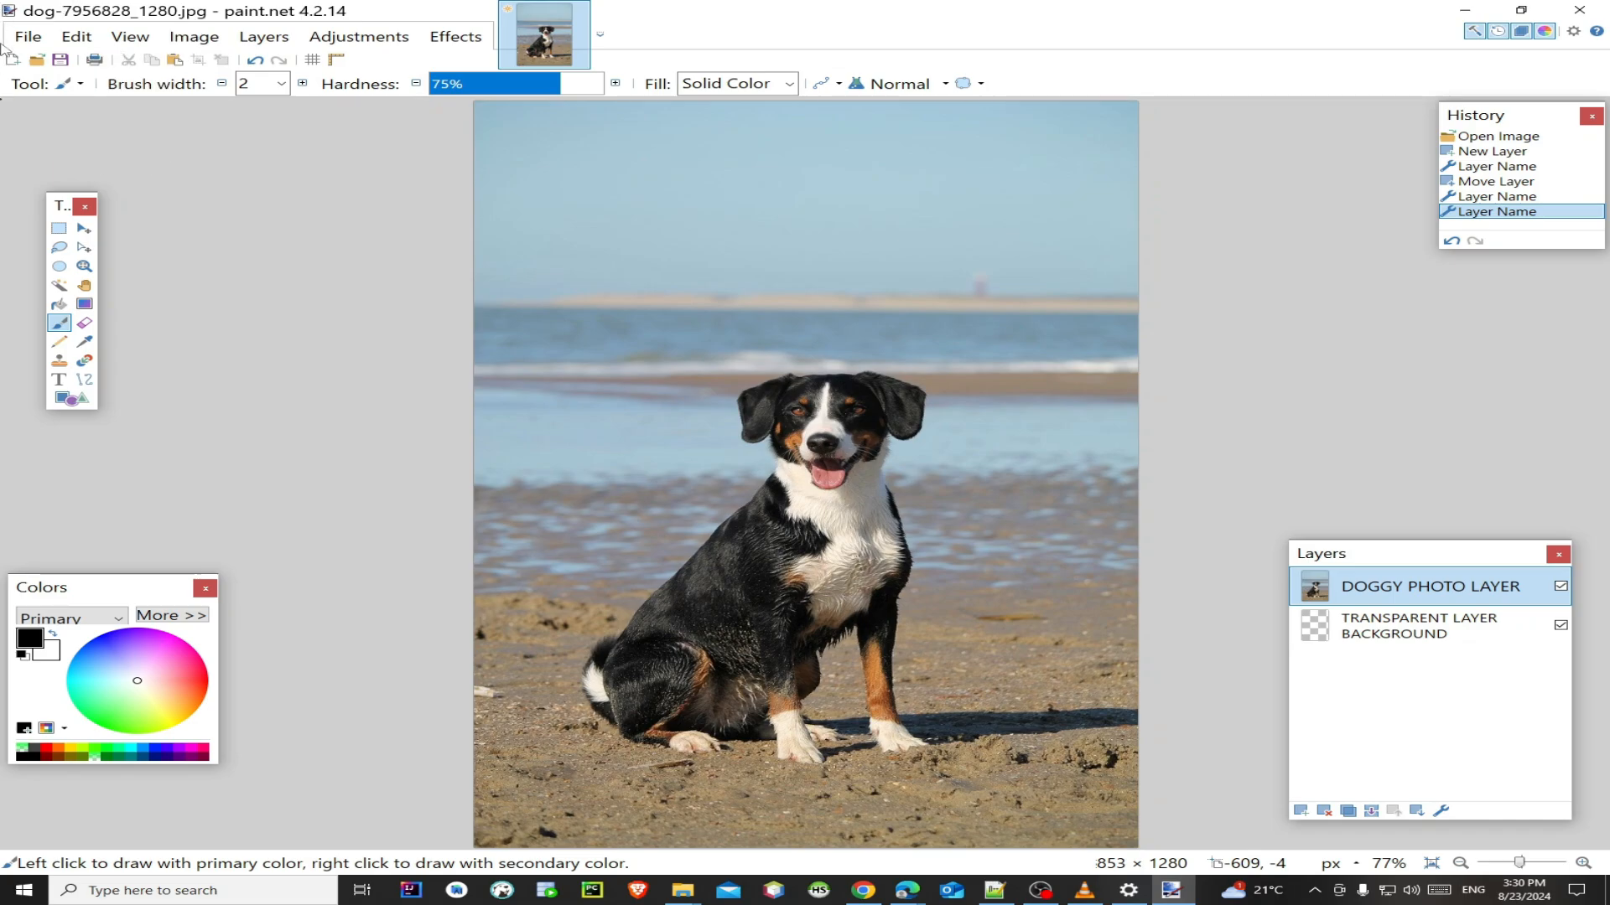
Step: Lasso a background patch of about 242 × 206 pixels along the right edge of the dog's chest and erase it from the photo layer
{"action": "left_click", "coordinate": [59, 249]}
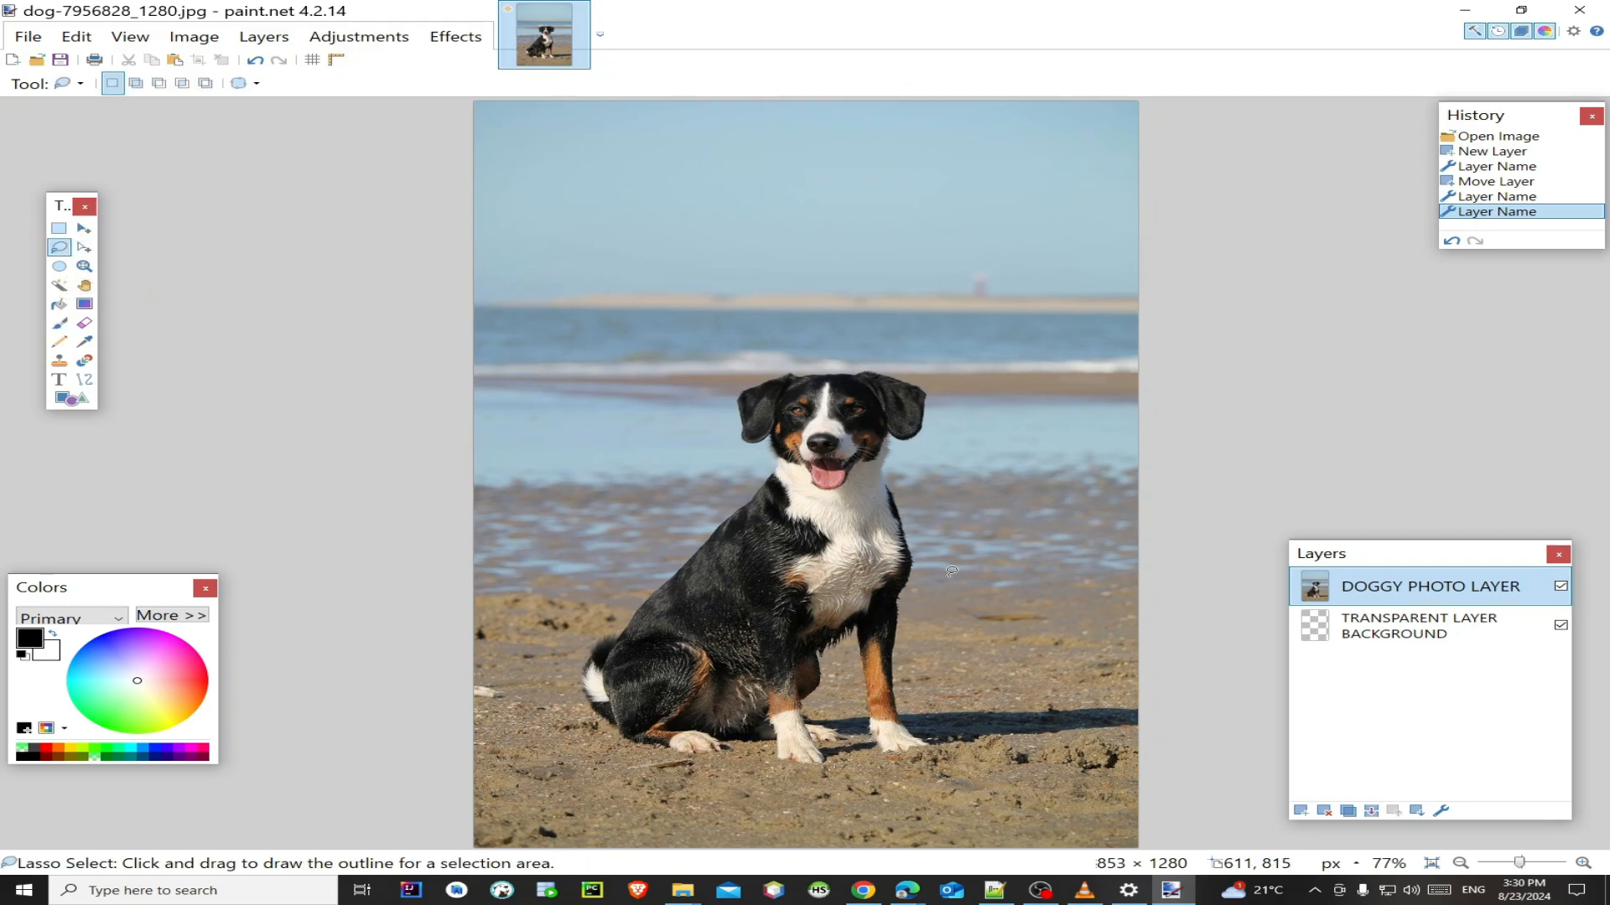
{"action": "key", "text": "ctrl+plus"}
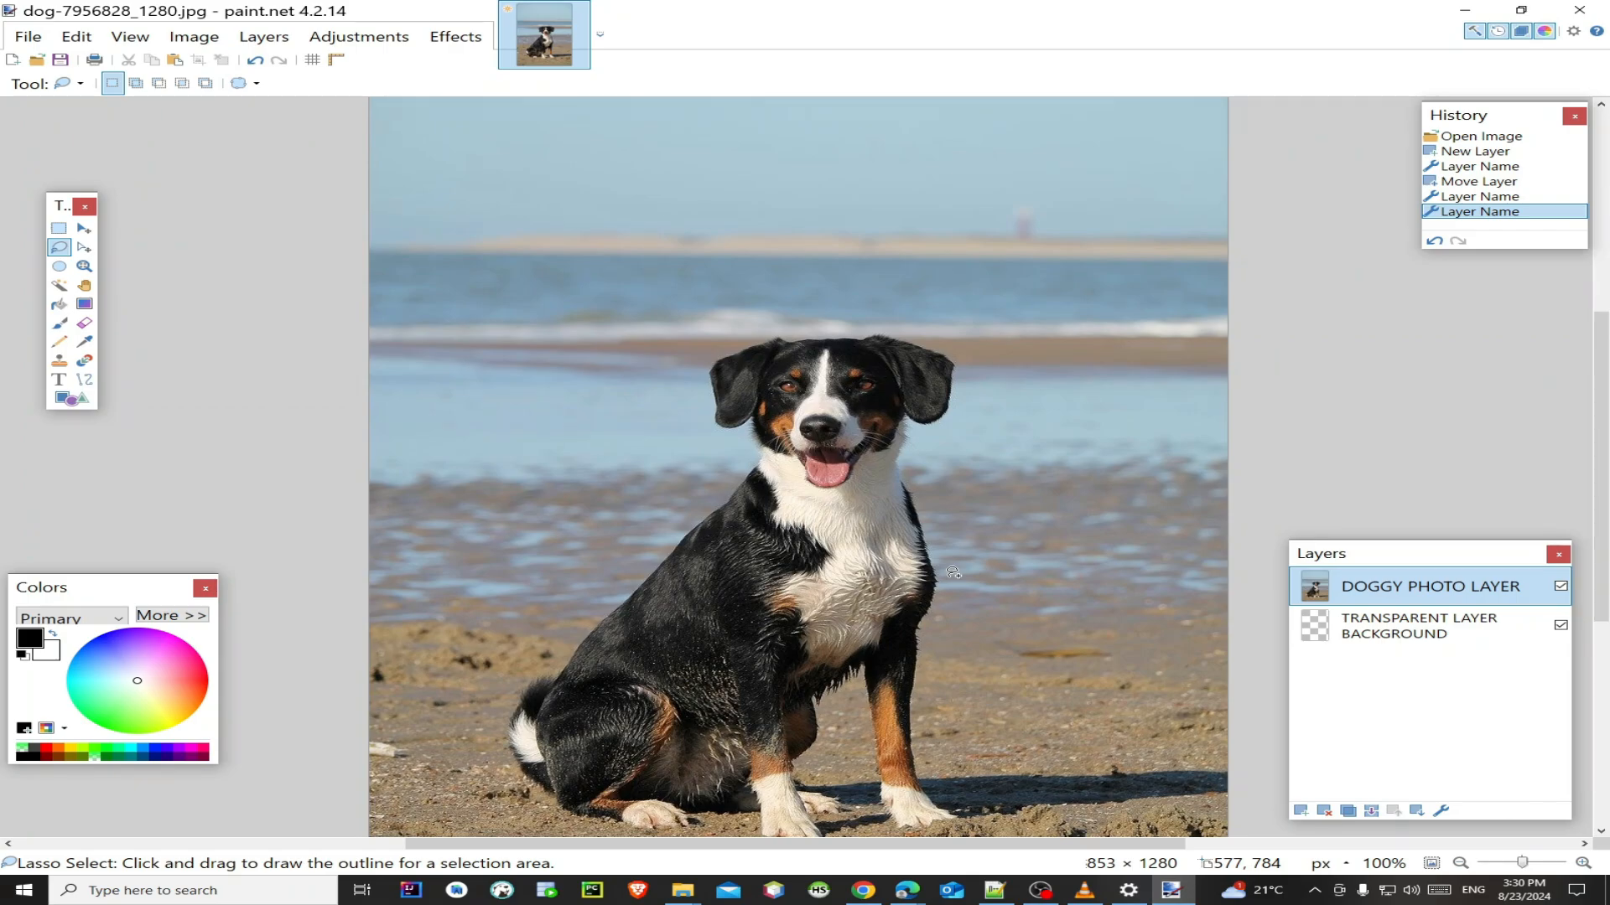
{"action": "scroll", "coordinate": [953, 572], "scroll_direction": "up", "scroll_amount": 1}
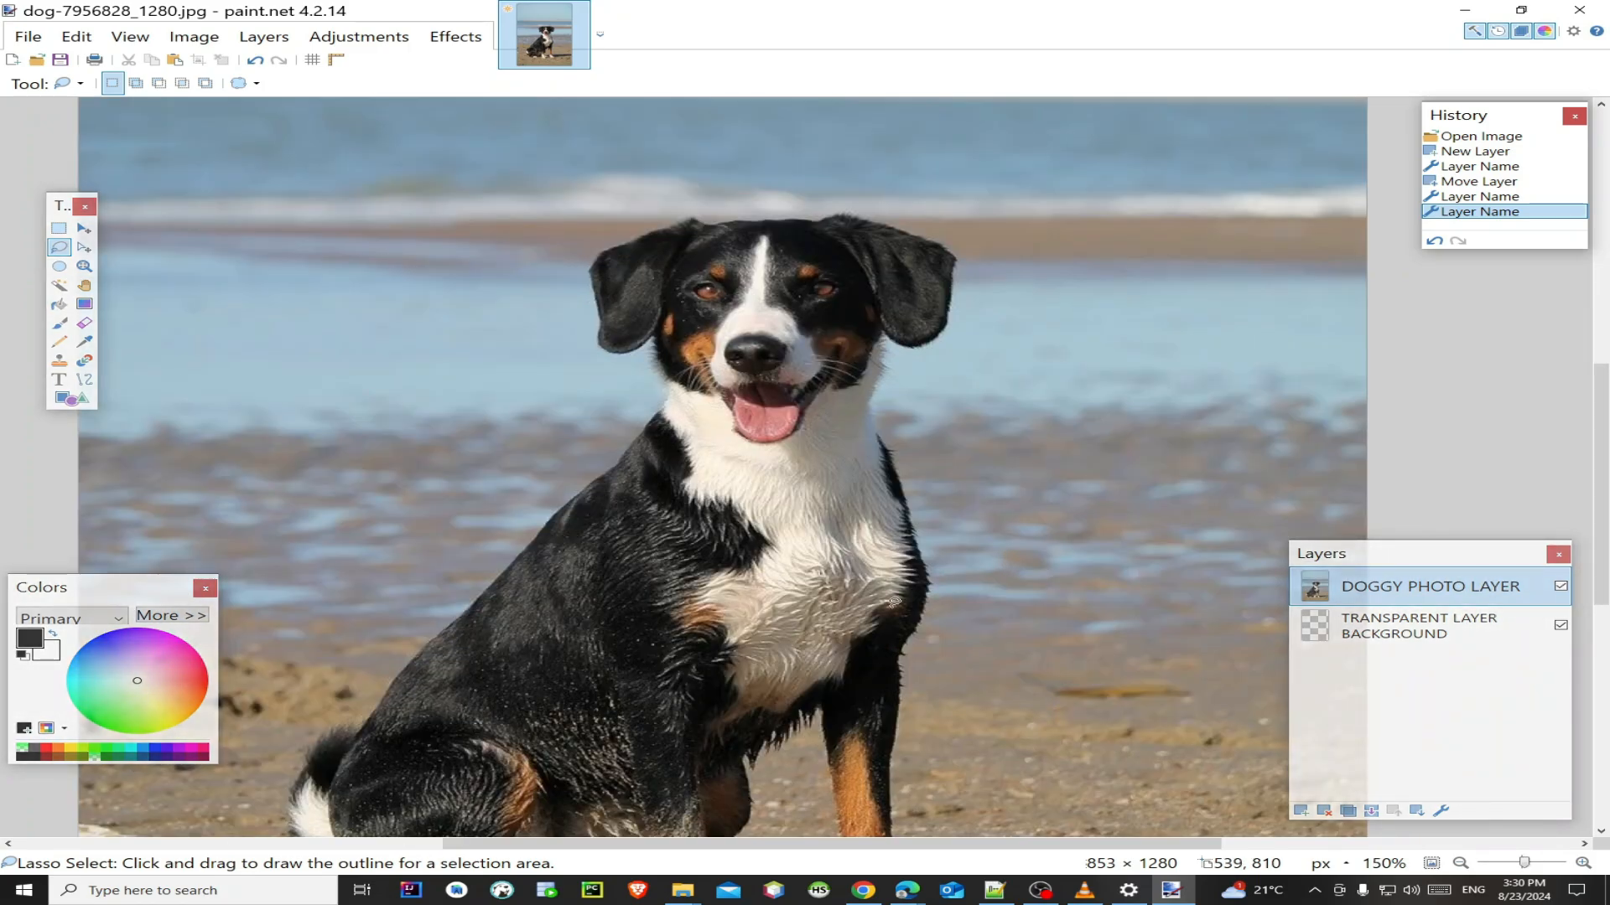
{"action": "scroll", "coordinate": [1055, 596], "scroll_direction": "up", "scroll_amount": 3}
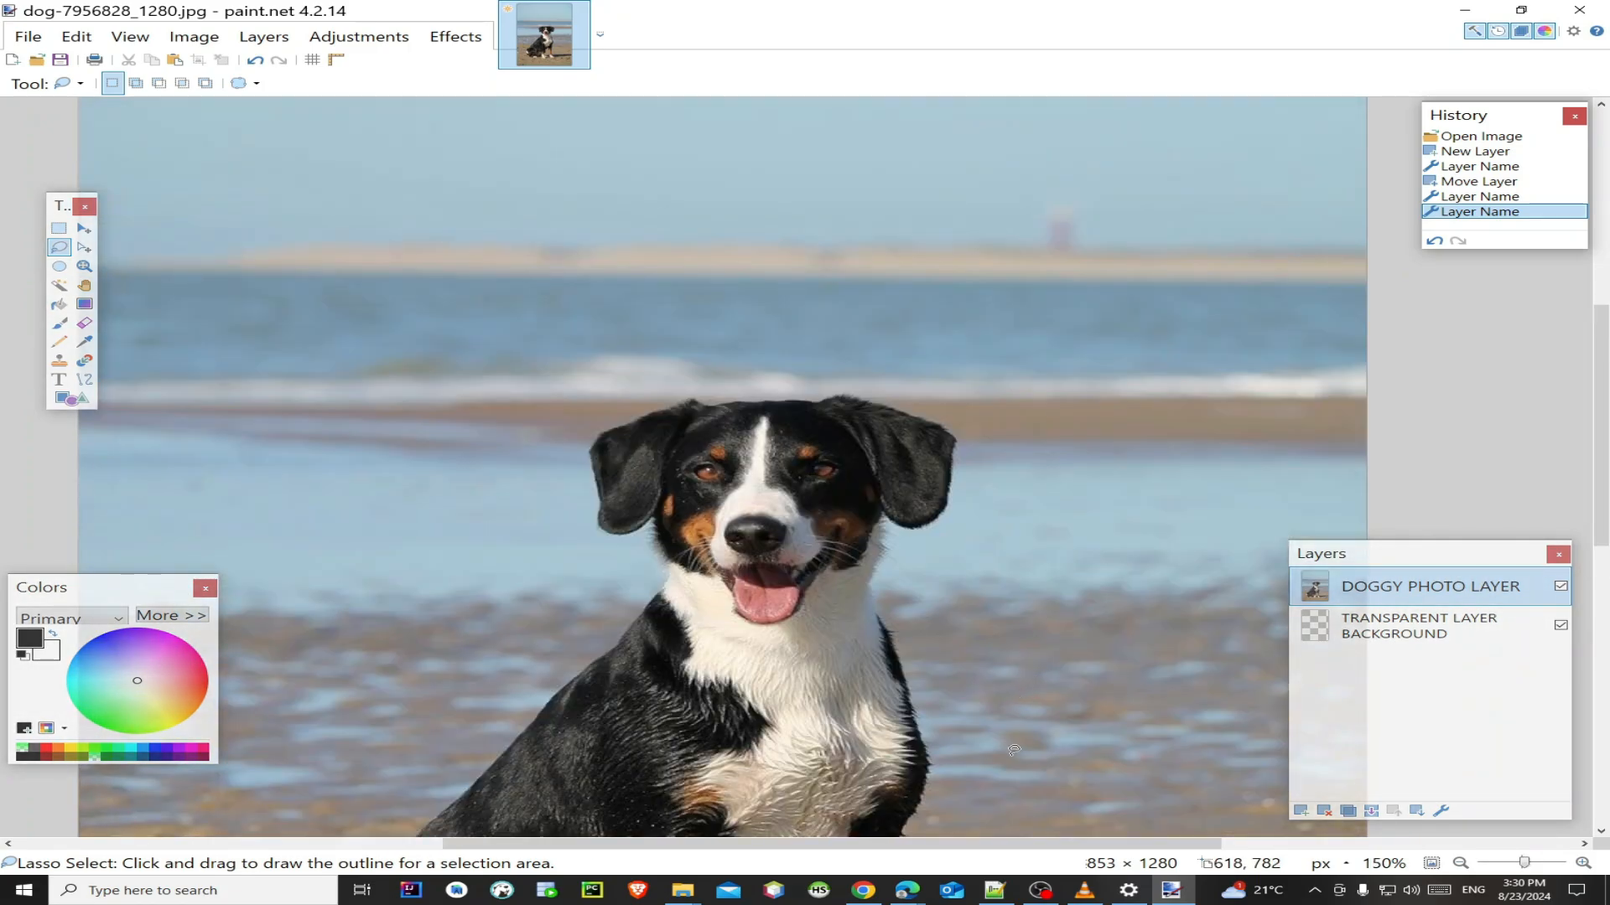
{"action": "scroll", "coordinate": [890, 653], "scroll_direction": "down", "scroll_amount": 3}
{"action": "scroll", "coordinate": [894, 652], "scroll_direction": "down", "scroll_amount": 3}
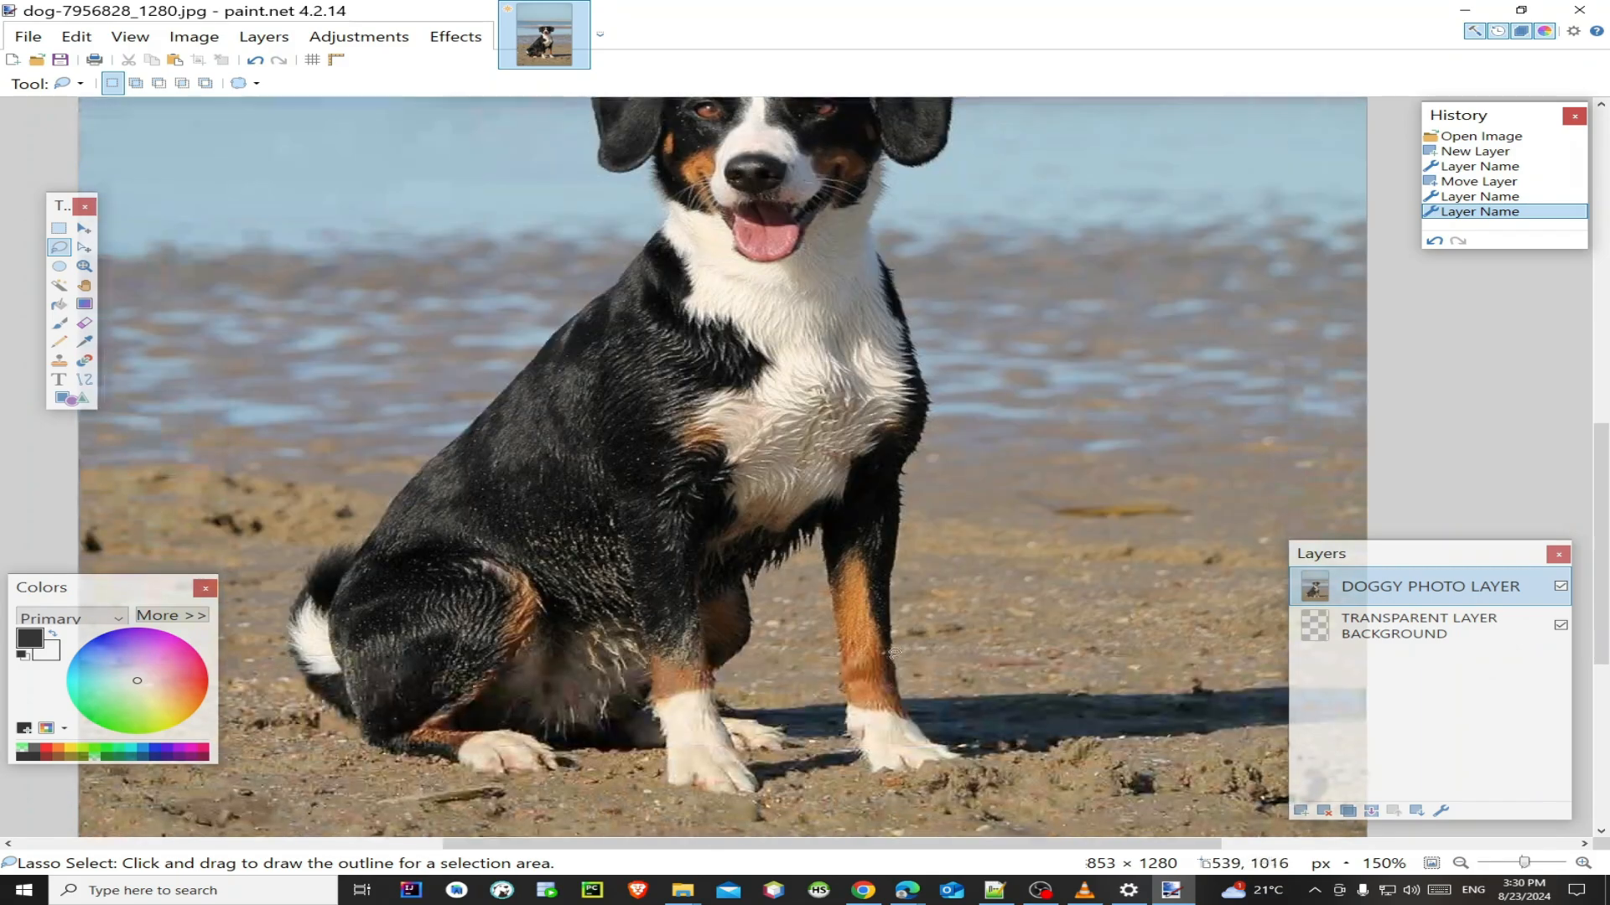
{"action": "scroll", "coordinate": [894, 652], "scroll_direction": "up", "scroll_amount": 2}
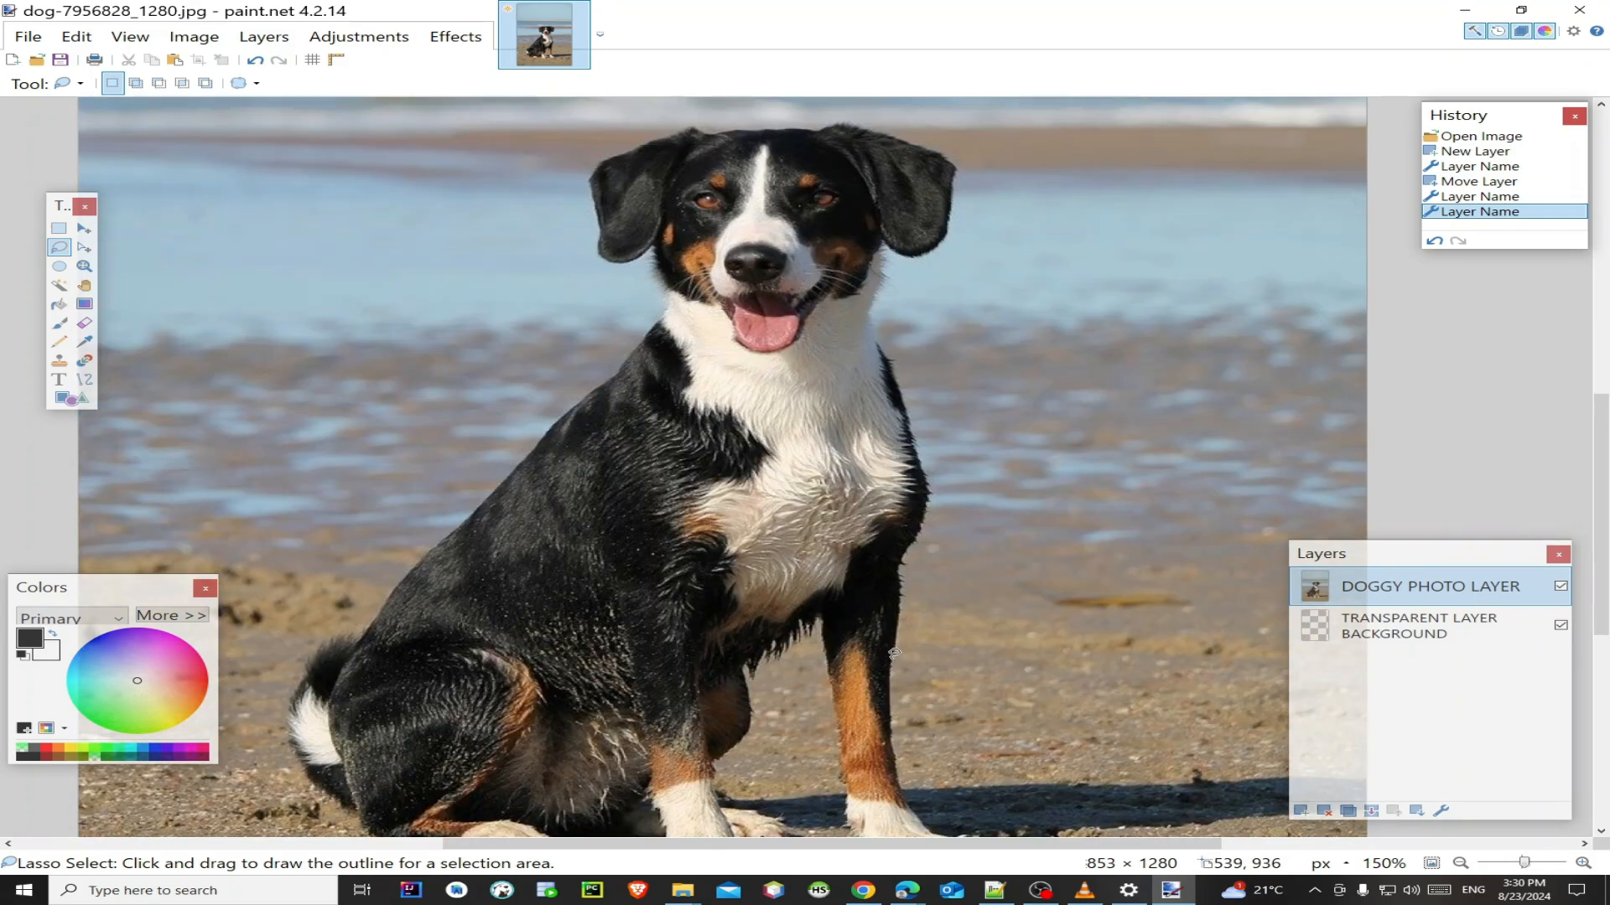
{"action": "scroll", "coordinate": [894, 652], "scroll_direction": "up", "scroll_amount": 2}
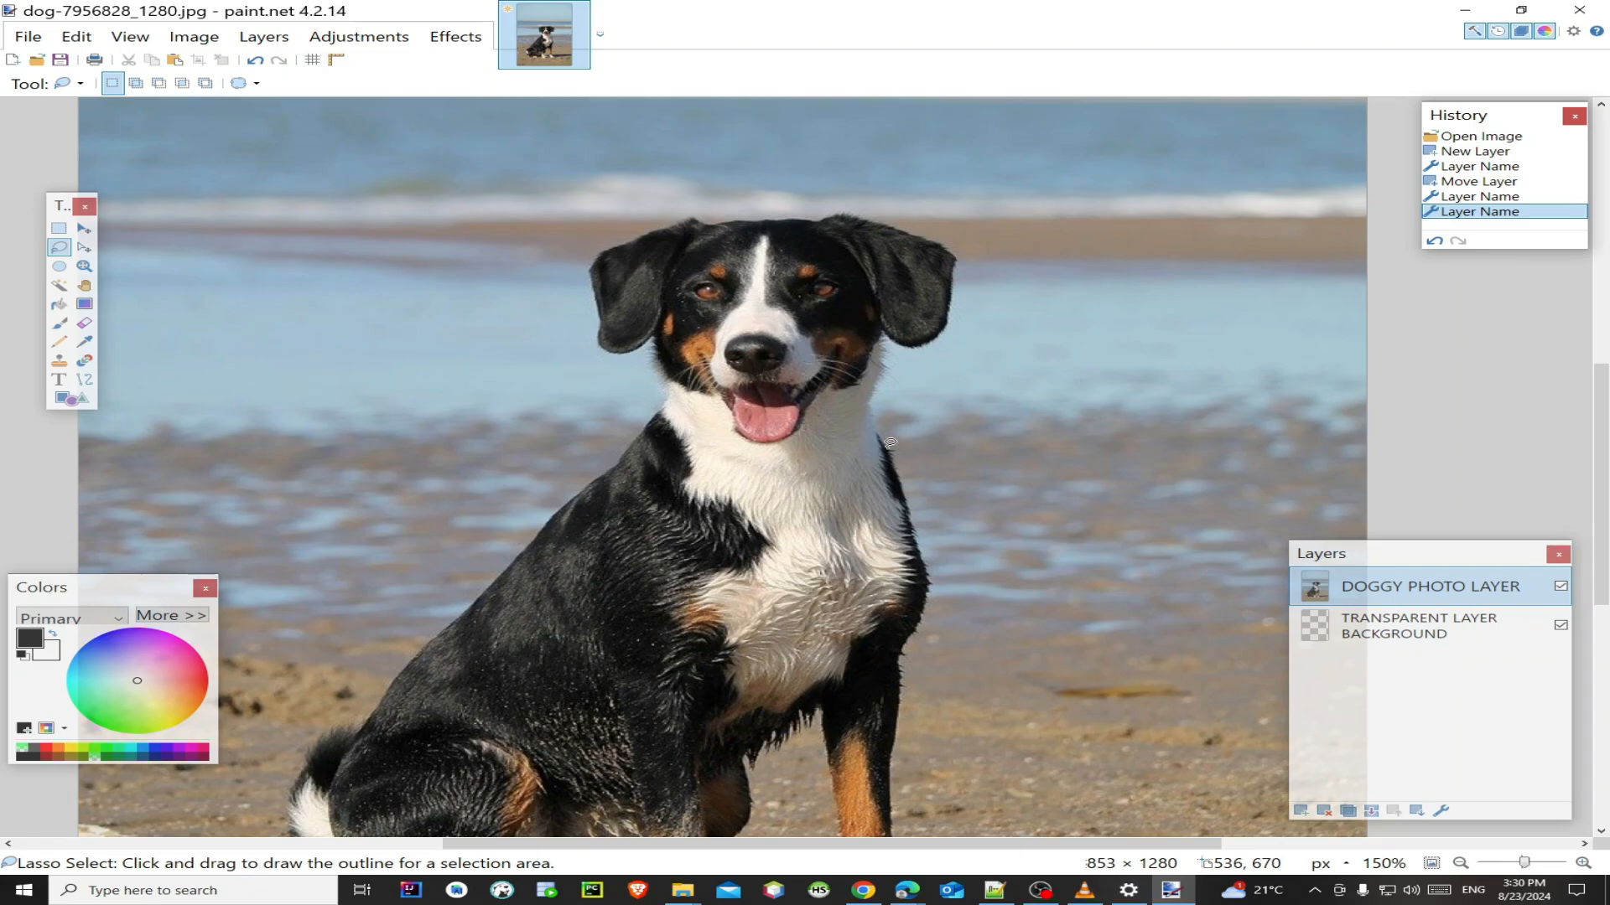
{"action": "mouse_move", "coordinate": [888, 450]}
{"action": "left_mouse_down"}
{"action": "mouse_move", "coordinate": [928, 573]}
{"action": "mouse_move", "coordinate": [905, 649]}
{"action": "left_mouse_up"}
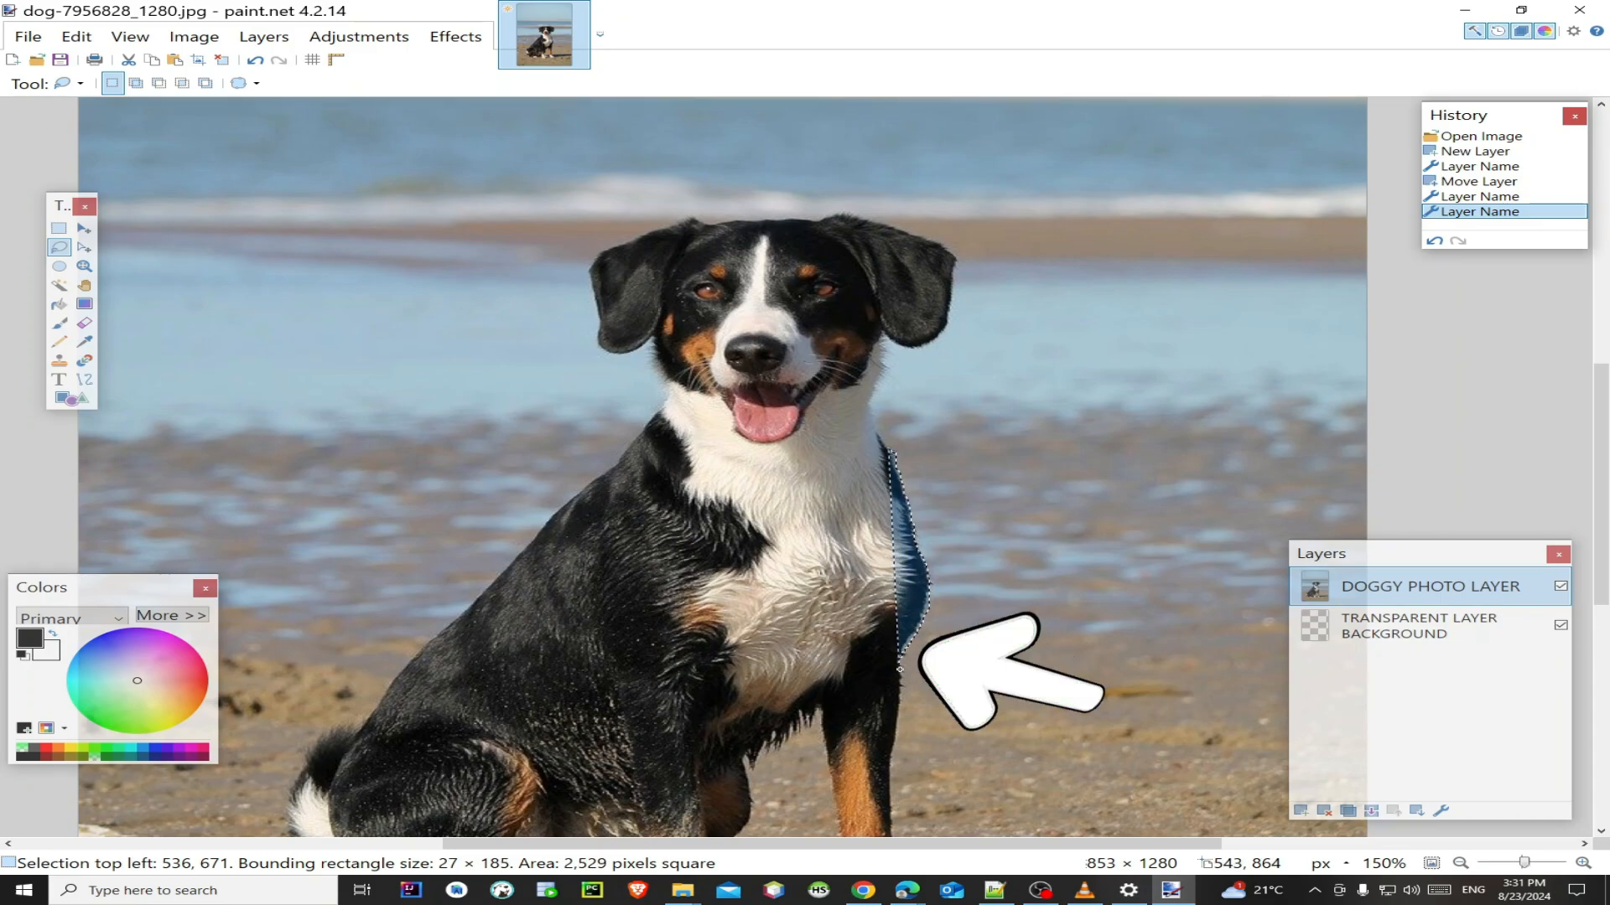
{"action": "mouse_move", "coordinate": [899, 669]}
{"action": "left_mouse_down"}
{"action": "mouse_move", "coordinate": [1040, 658]}
{"action": "mouse_move", "coordinate": [1128, 627]}
{"action": "mouse_move", "coordinate": [1211, 565]}
{"action": "mouse_move", "coordinate": [1254, 466]}
{"action": "left_mouse_up"}
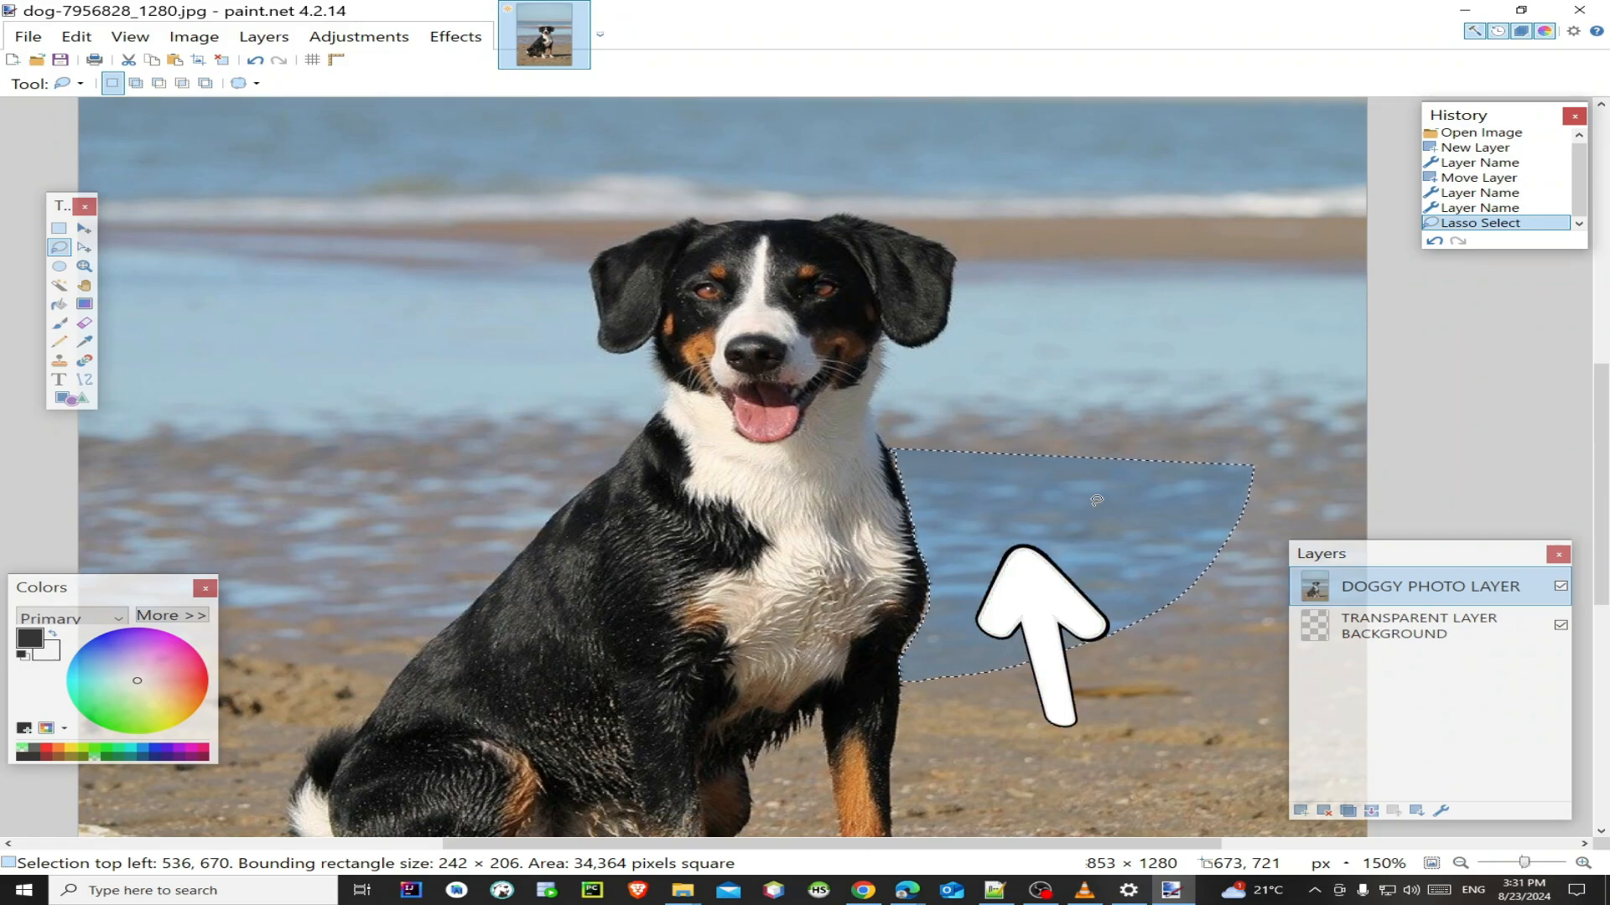
{"action": "key", "text": "Delete"}
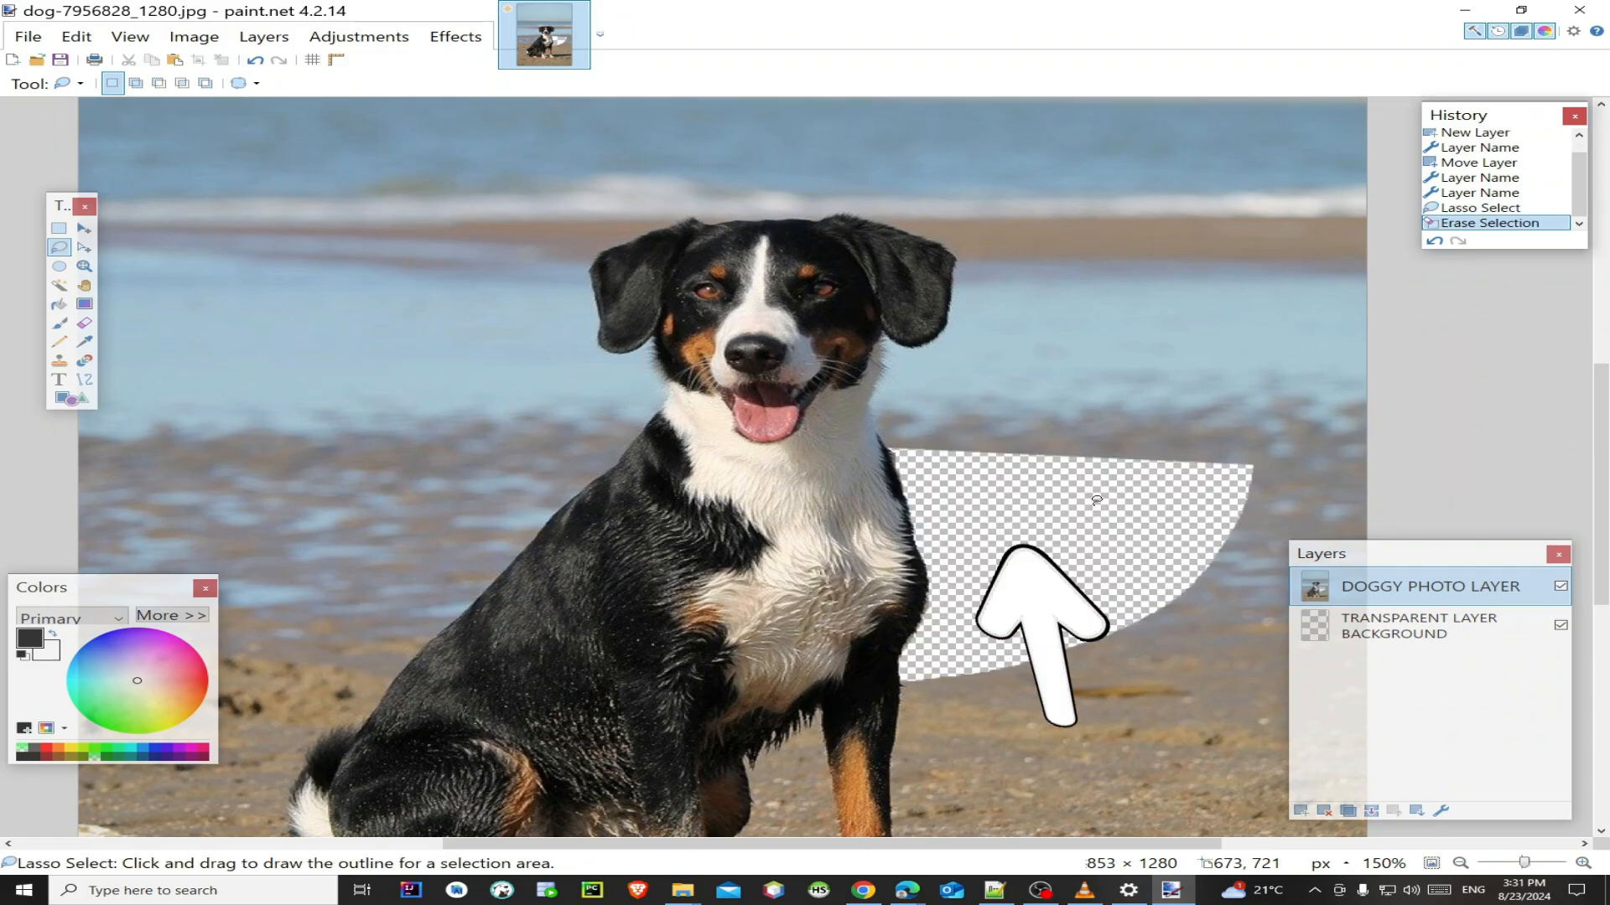
Step: Lasso the patch of background along the dog's back, left of its body, and erase it
{"action": "scroll", "coordinate": [1000, 544], "scroll_direction": "down", "scroll_amount": 2}
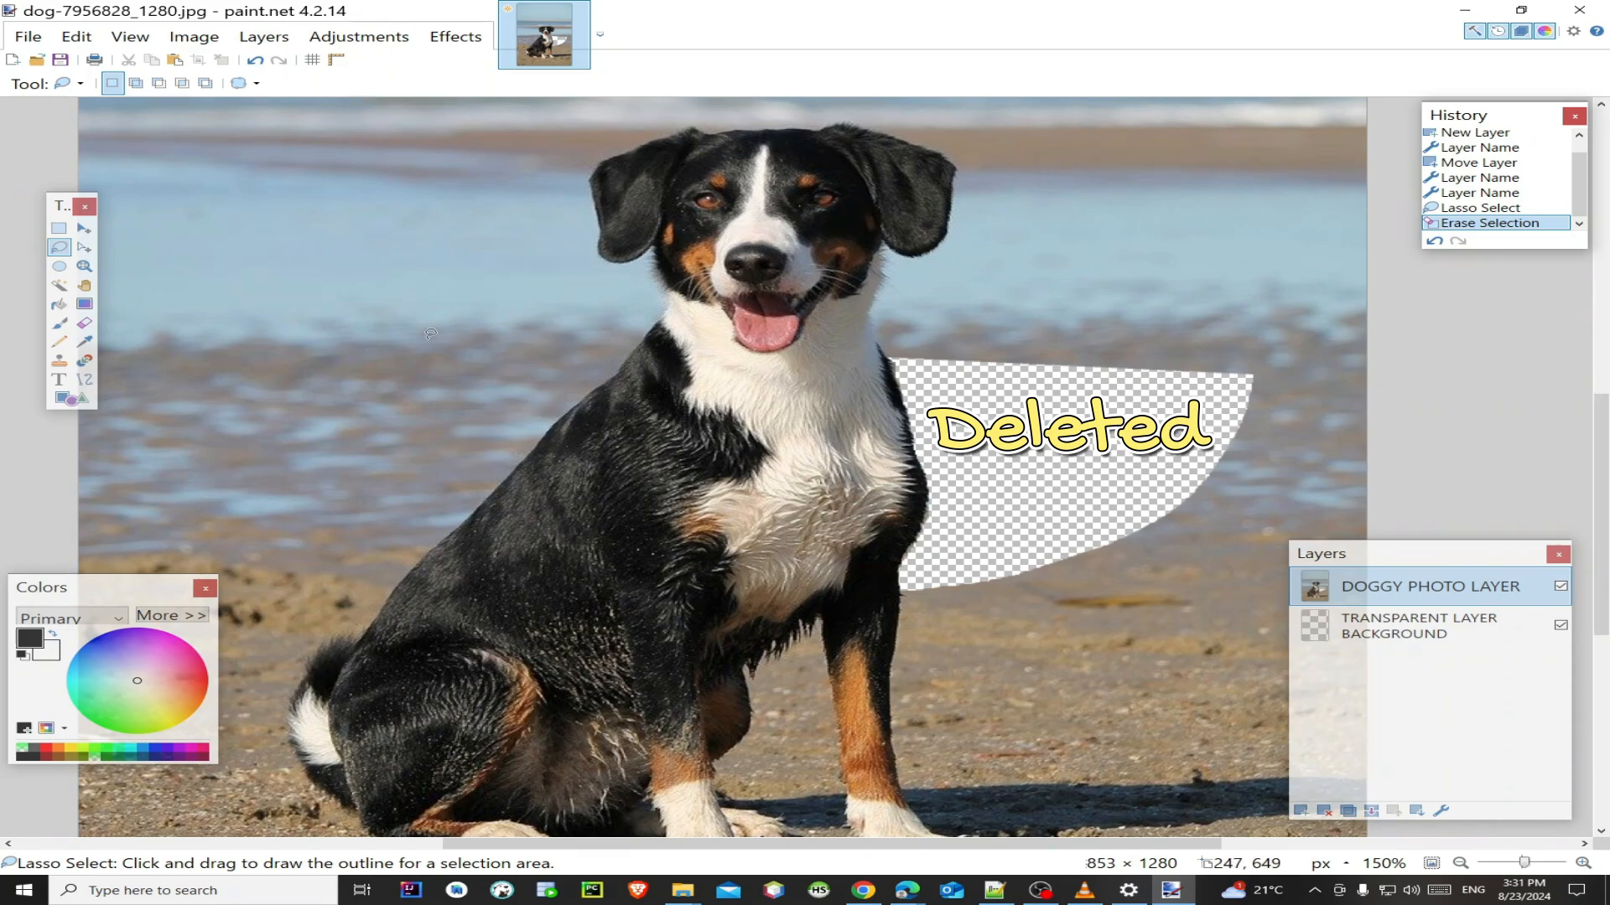
{"action": "mouse_move", "coordinate": [379, 585]}
{"action": "left_mouse_down"}
{"action": "mouse_move", "coordinate": [417, 573]}
{"action": "mouse_move", "coordinate": [468, 521]}
{"action": "mouse_move", "coordinate": [576, 379]}
{"action": "mouse_move", "coordinate": [352, 403]}
{"action": "mouse_move", "coordinate": [238, 461]}
{"action": "left_mouse_up"}
{"action": "key", "text": "Delete"}
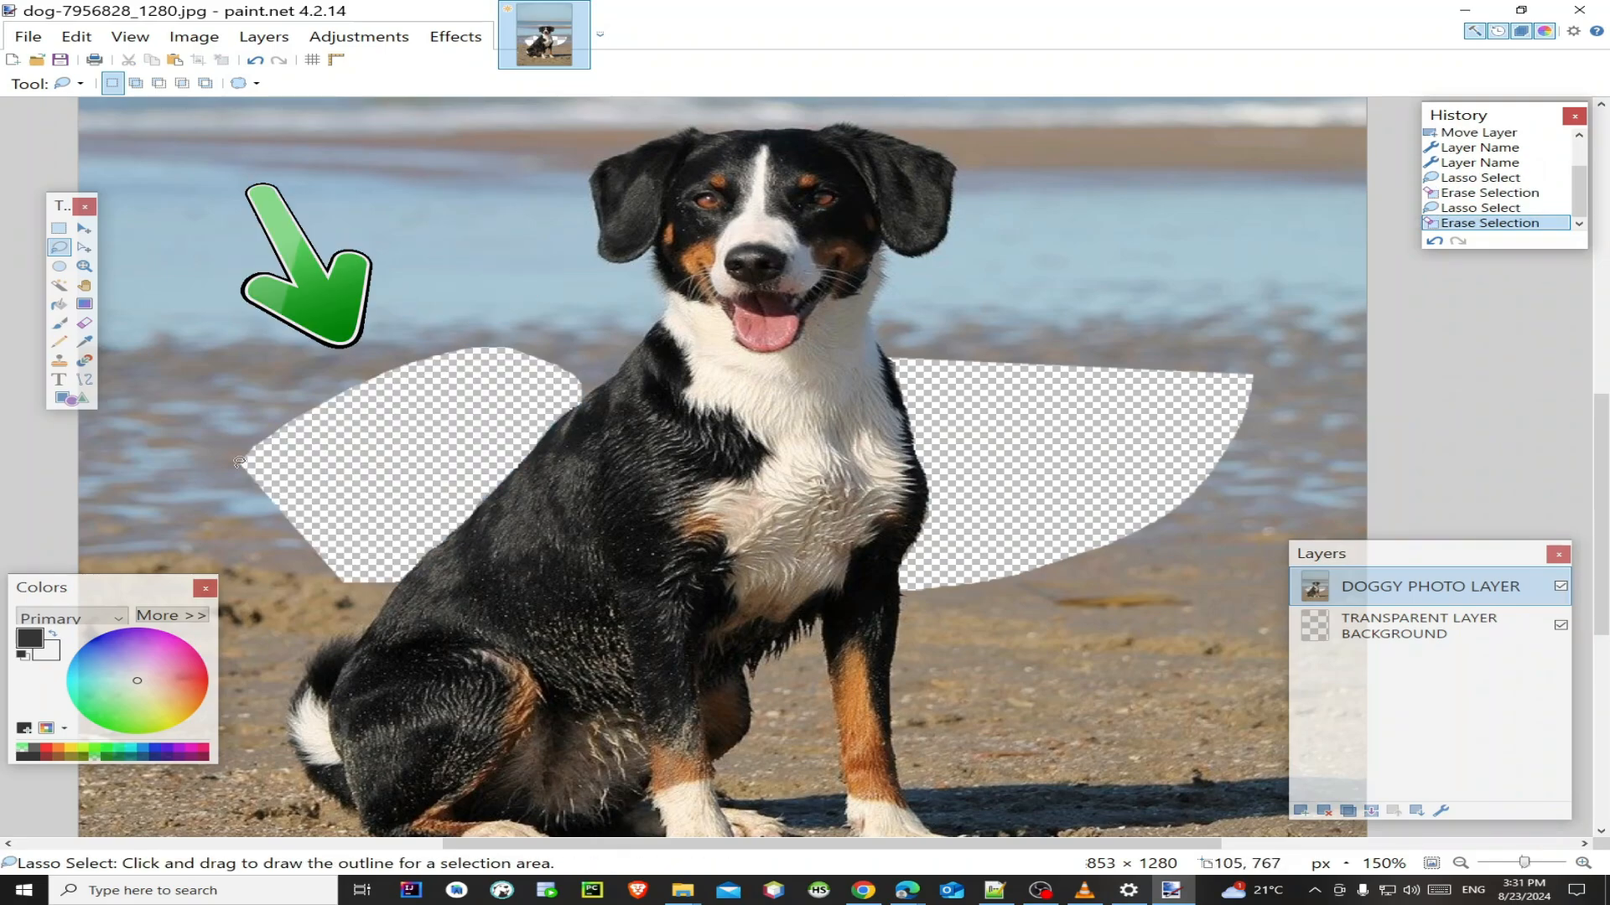
Step: Lasso and erase a background strip of about 199 × 105 pixels above the dog's head, plus a leftover fringe of about 52 × 33 pixels
{"action": "scroll", "coordinate": [605, 646], "scroll_direction": "up", "scroll_amount": 2}
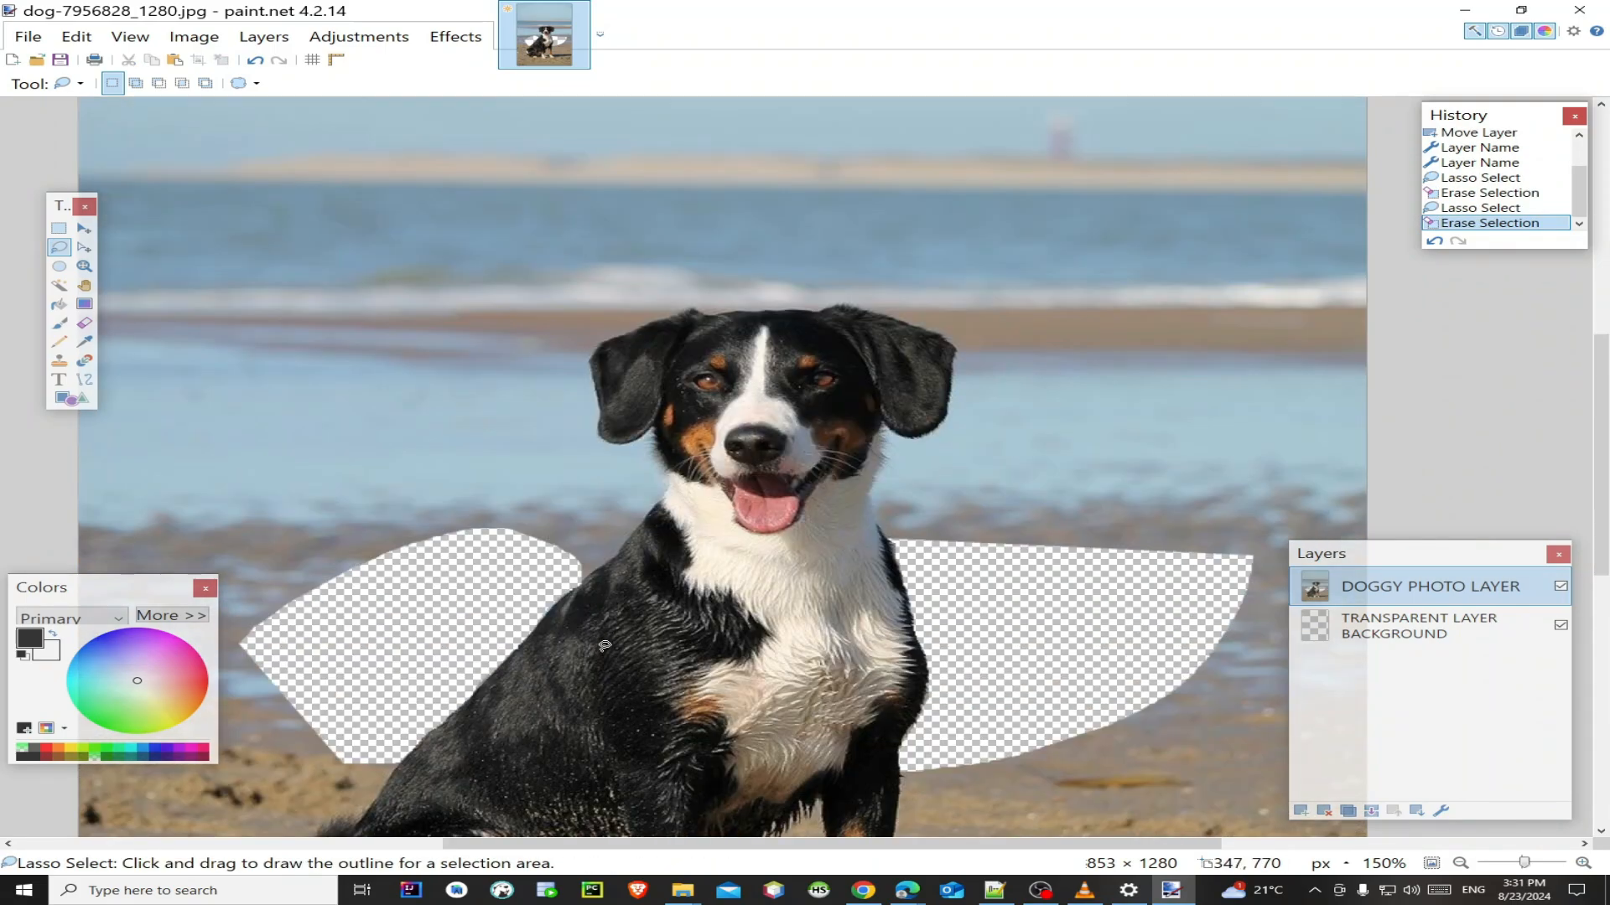
{"action": "scroll", "coordinate": [605, 646], "scroll_direction": "down", "scroll_amount": 2}
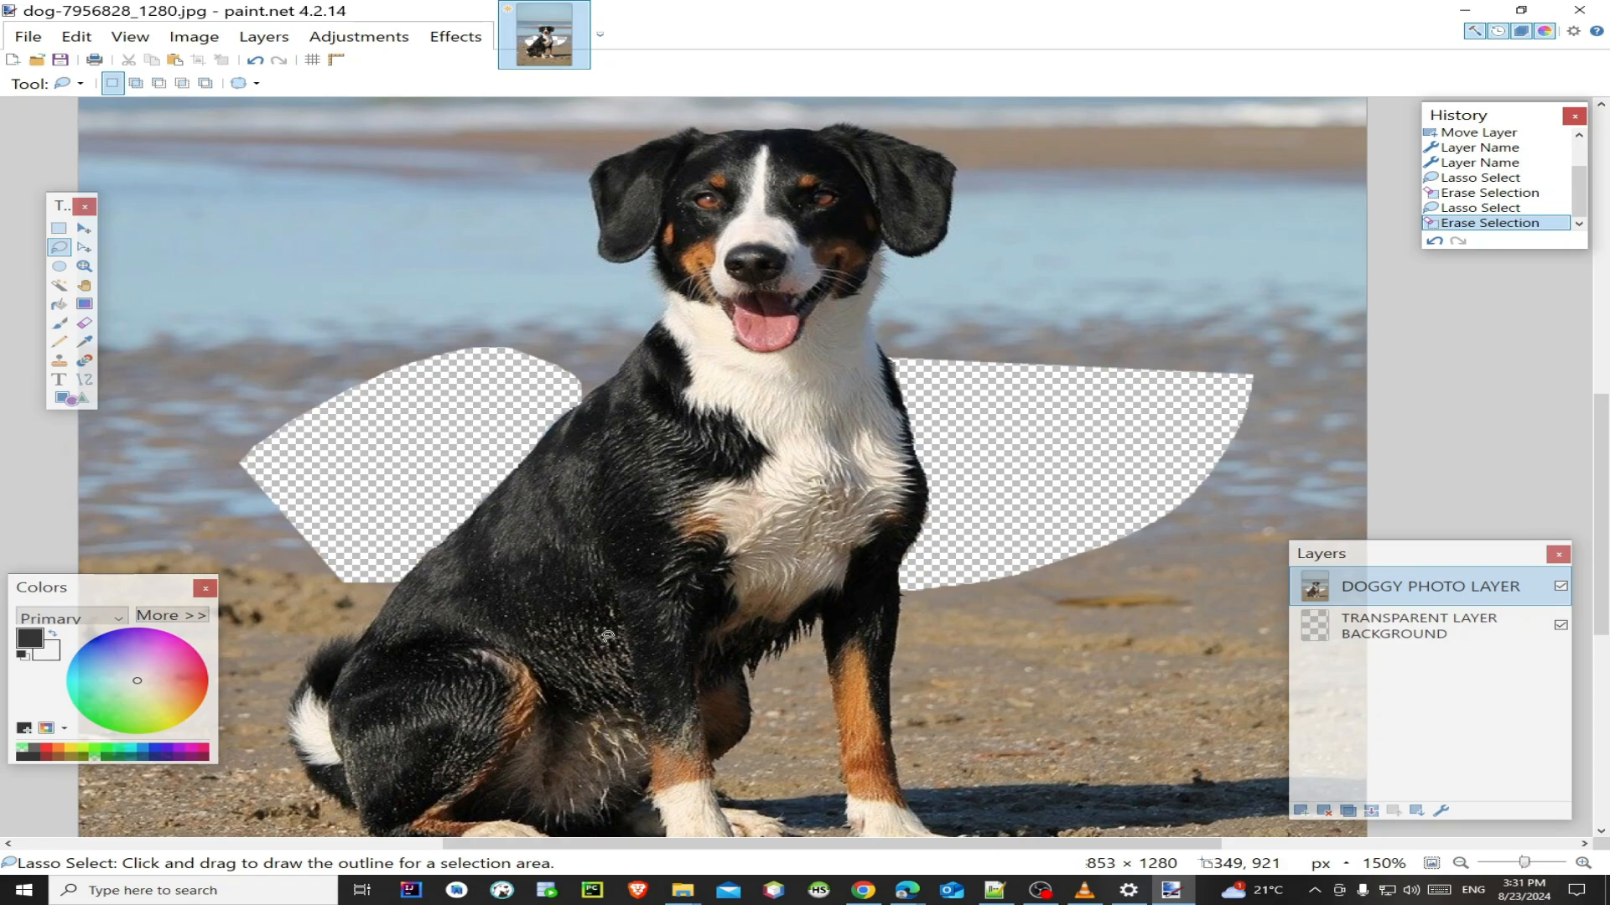
{"action": "scroll", "coordinate": [607, 636], "scroll_direction": "up", "scroll_amount": 1}
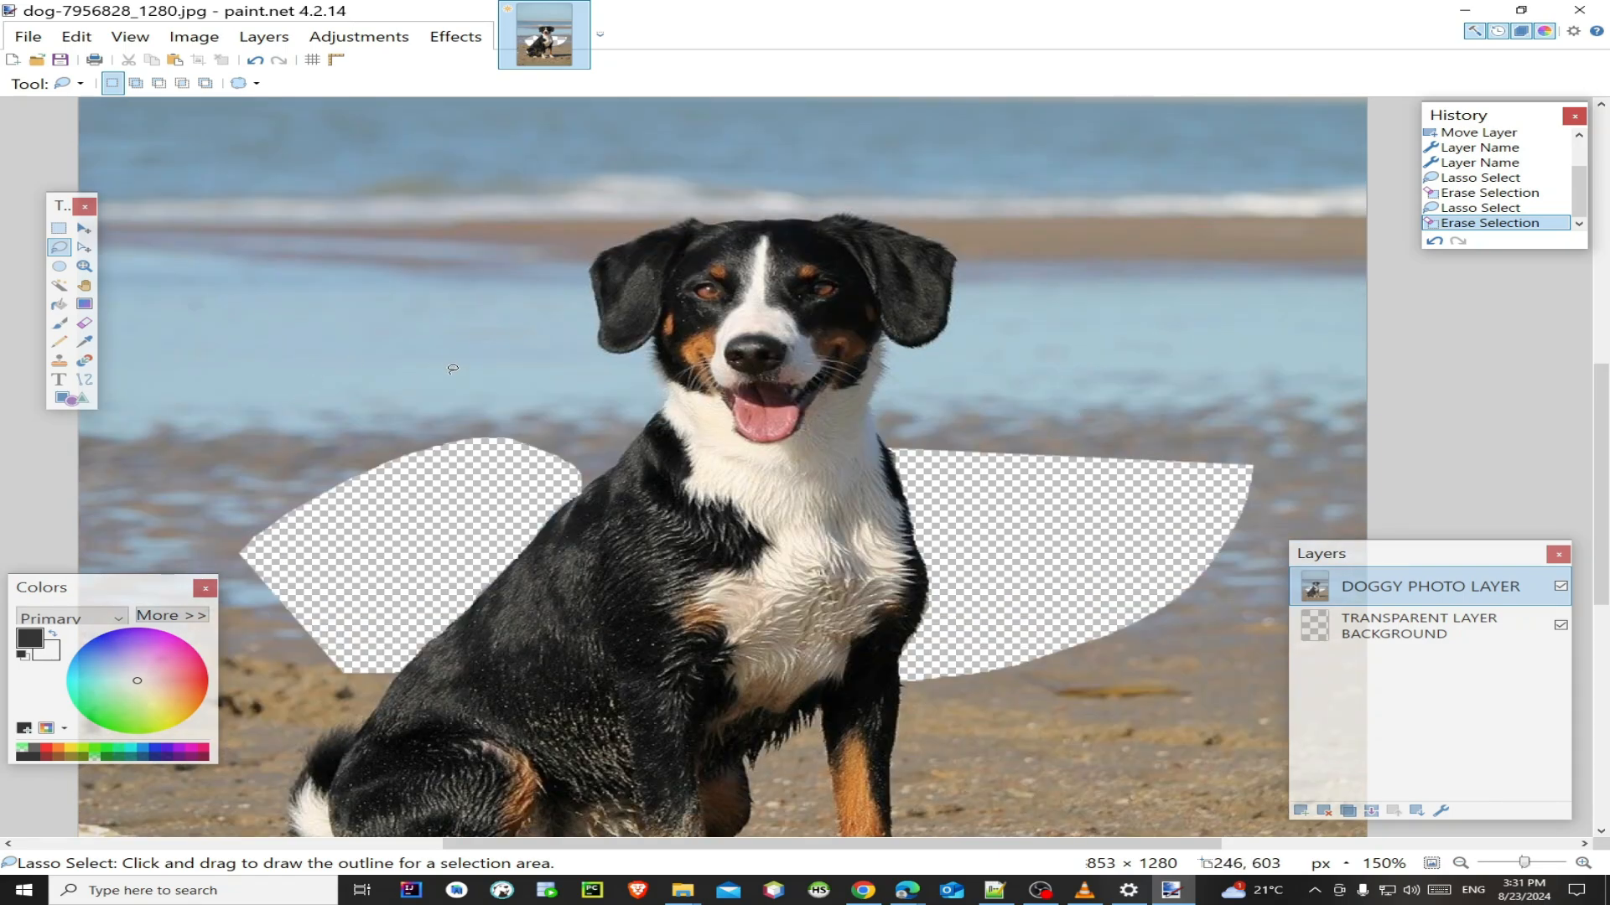
{"action": "scroll", "coordinate": [523, 370], "scroll_direction": "up", "scroll_amount": 3}
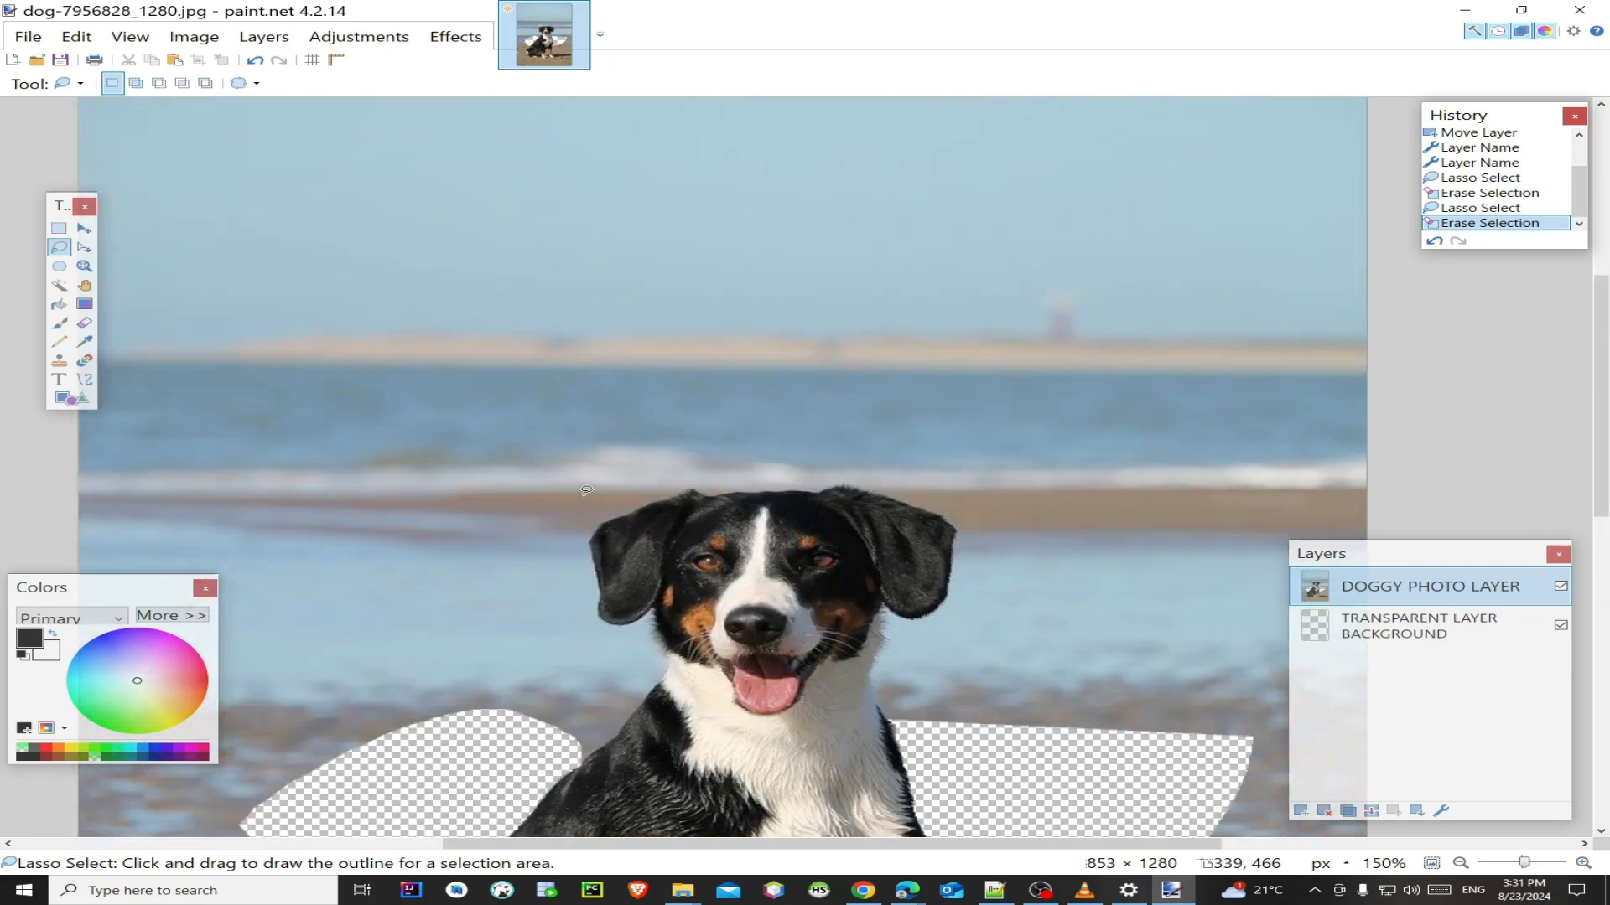
{"action": "left_click_drag", "start_coordinate": [578, 496], "coordinate": [595, 509]}
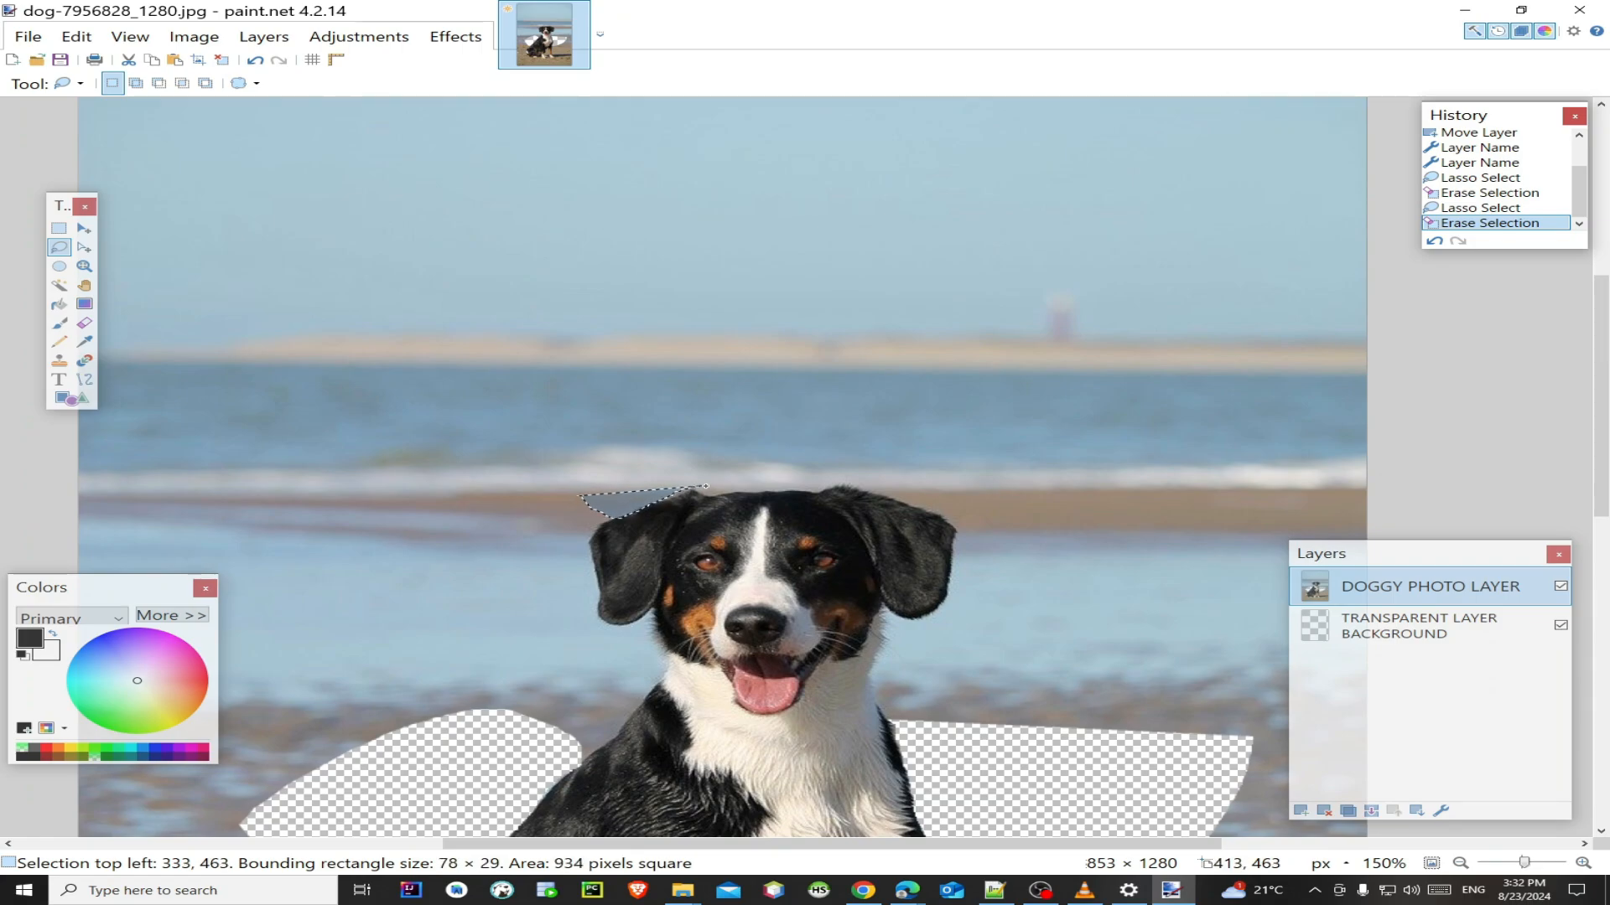
{"action": "mouse_move", "coordinate": [730, 491]}
{"action": "left_mouse_down"}
{"action": "mouse_move", "coordinate": [852, 478]}
{"action": "mouse_move", "coordinate": [880, 413]}
{"action": "mouse_move", "coordinate": [591, 396]}
{"action": "left_mouse_up"}
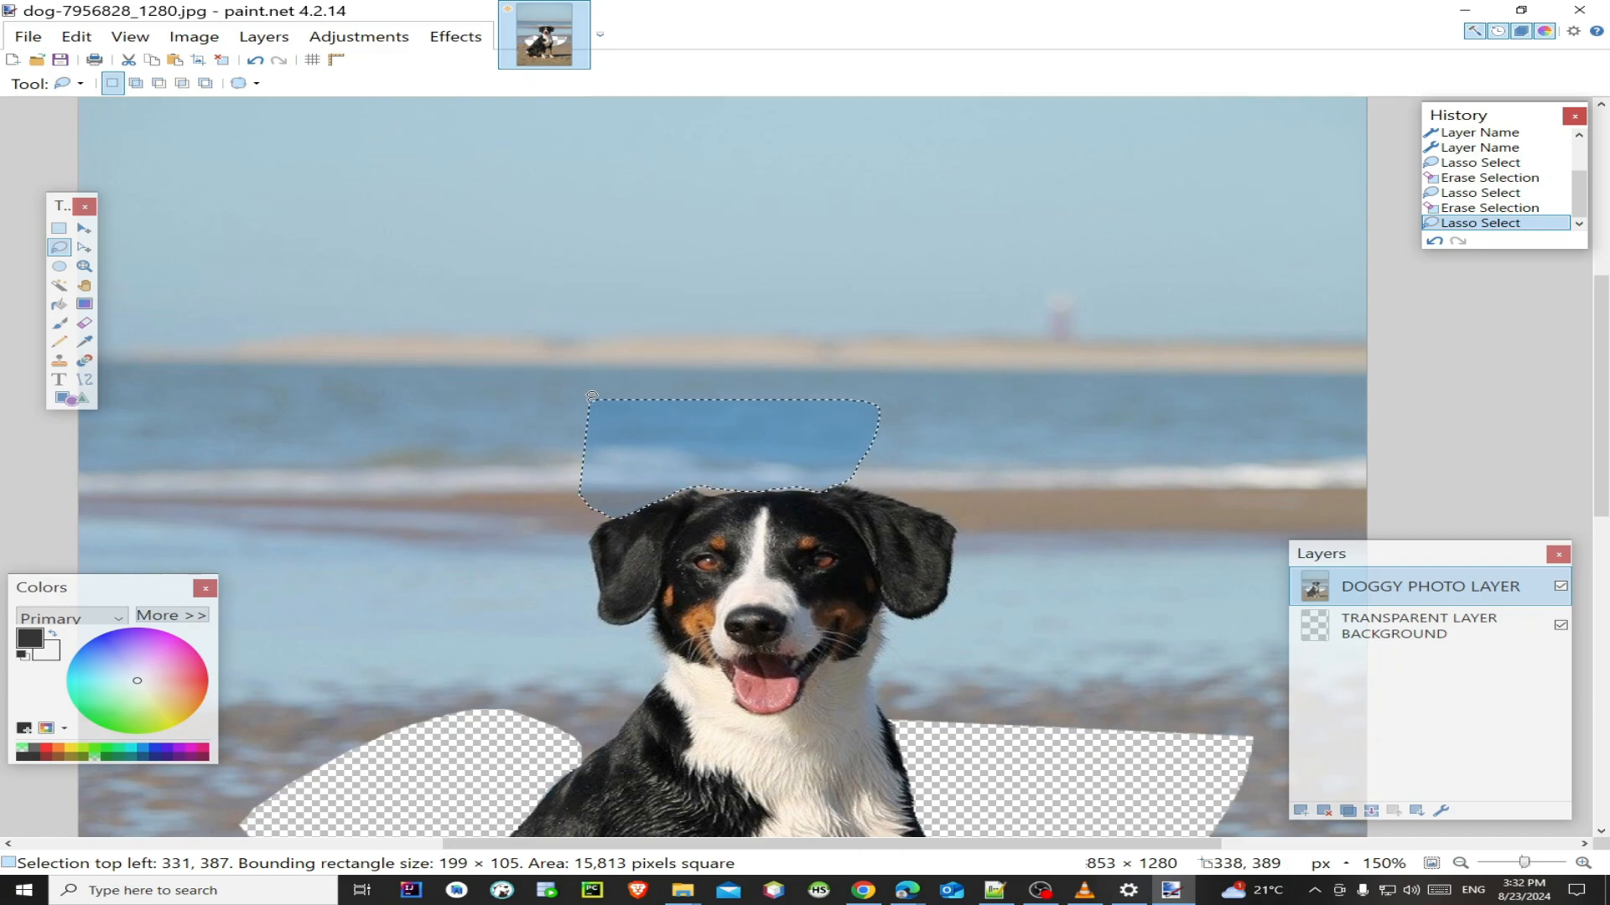
{"action": "key", "text": "Delete"}
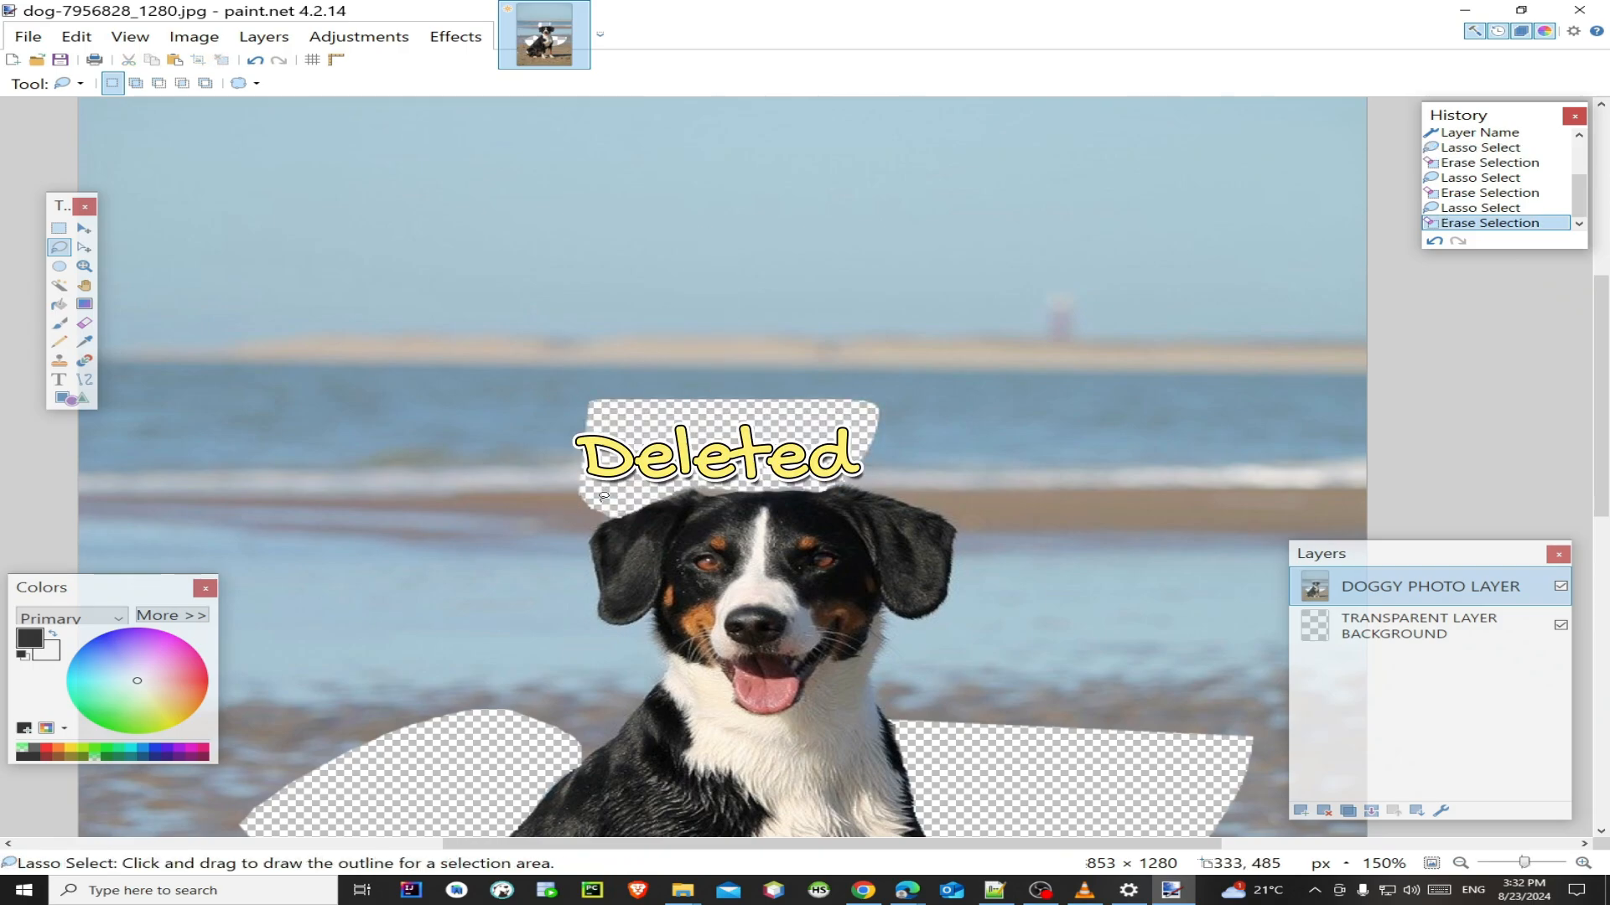
{"action": "mouse_move", "coordinate": [696, 483]}
{"action": "left_mouse_down"}
{"action": "mouse_move", "coordinate": [738, 487]}
{"action": "mouse_move", "coordinate": [741, 464]}
{"action": "mouse_move", "coordinate": [669, 454]}
{"action": "left_mouse_up"}
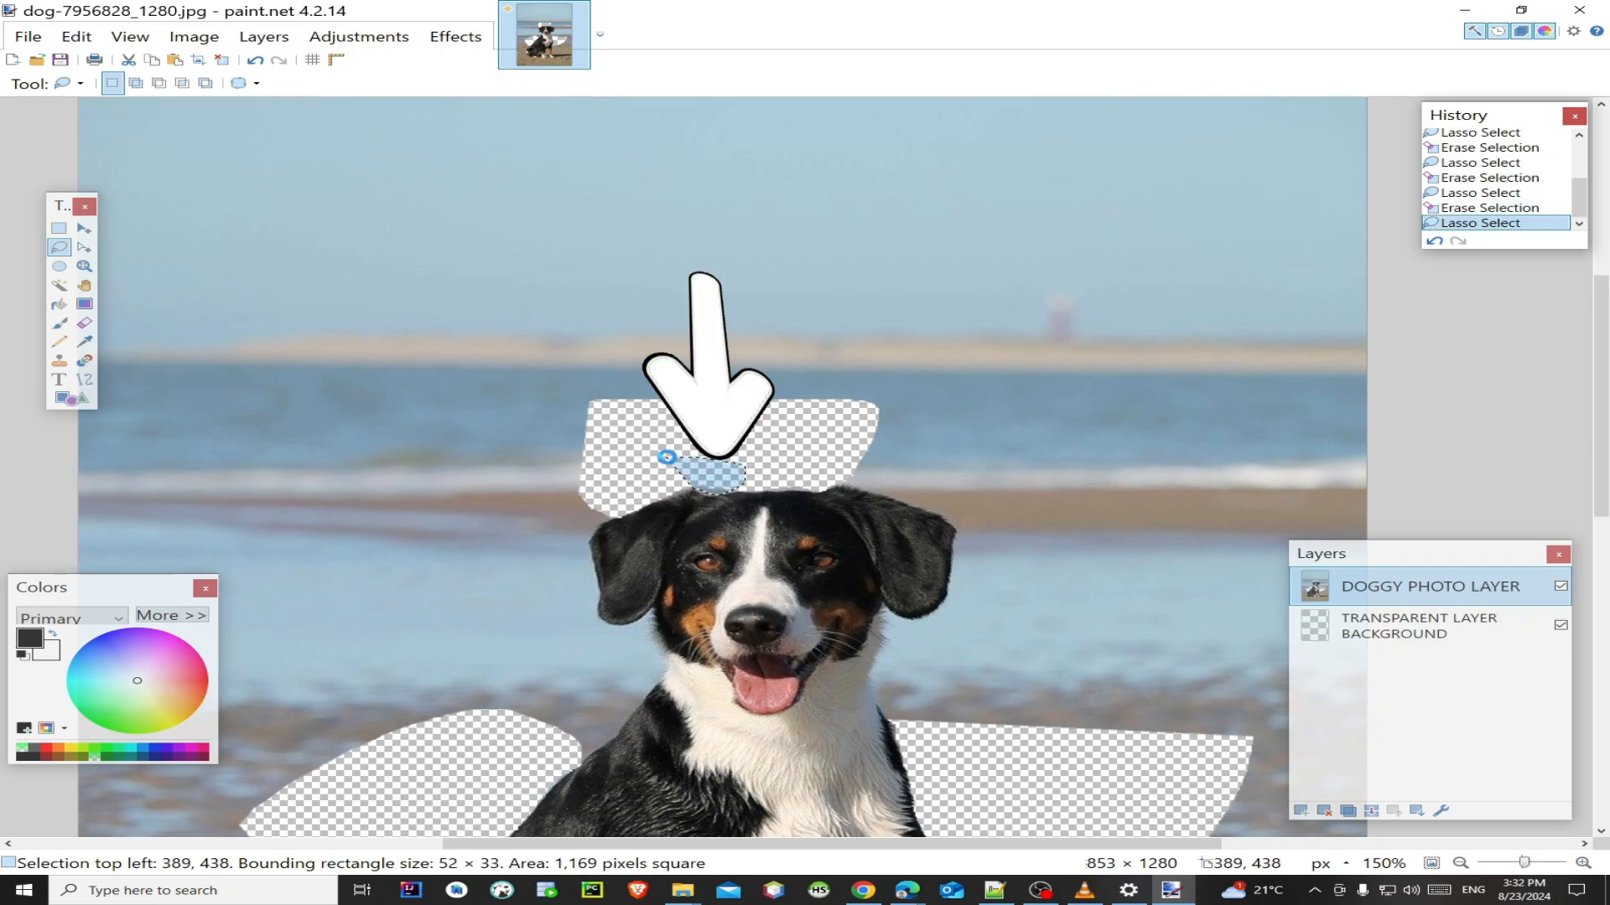
{"action": "key", "text": "Delete"}
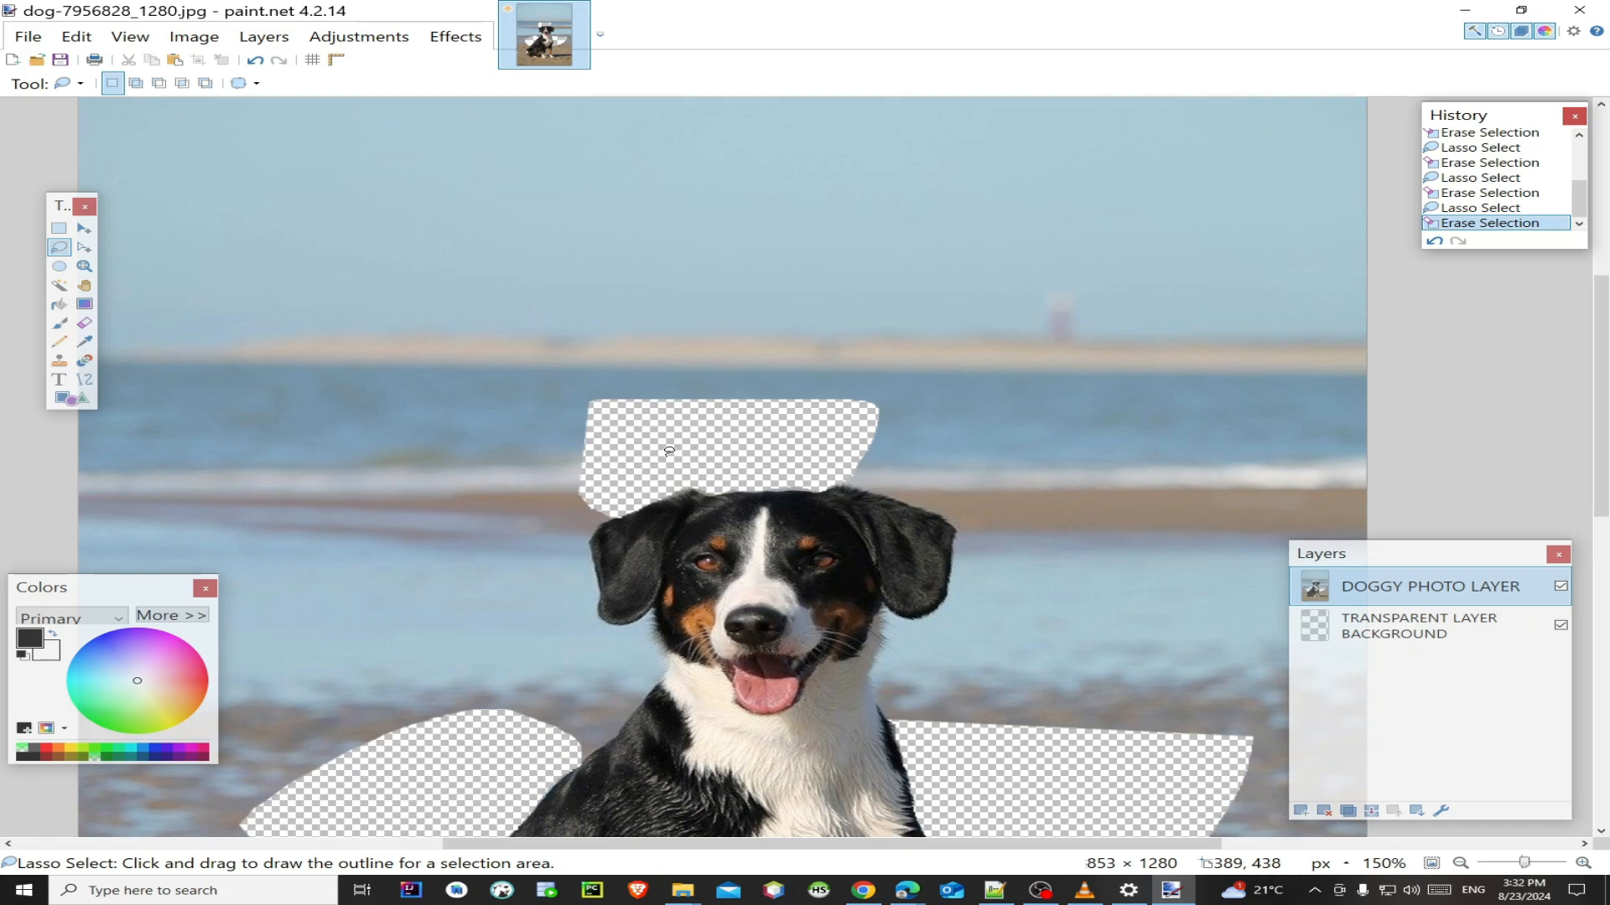
Step: Lasso the sand beneath the dog's tail and hind paw, an area about 221 × 208 pixels, and erase it
{"action": "scroll", "coordinate": [765, 621], "scroll_direction": "down", "scroll_amount": 6}
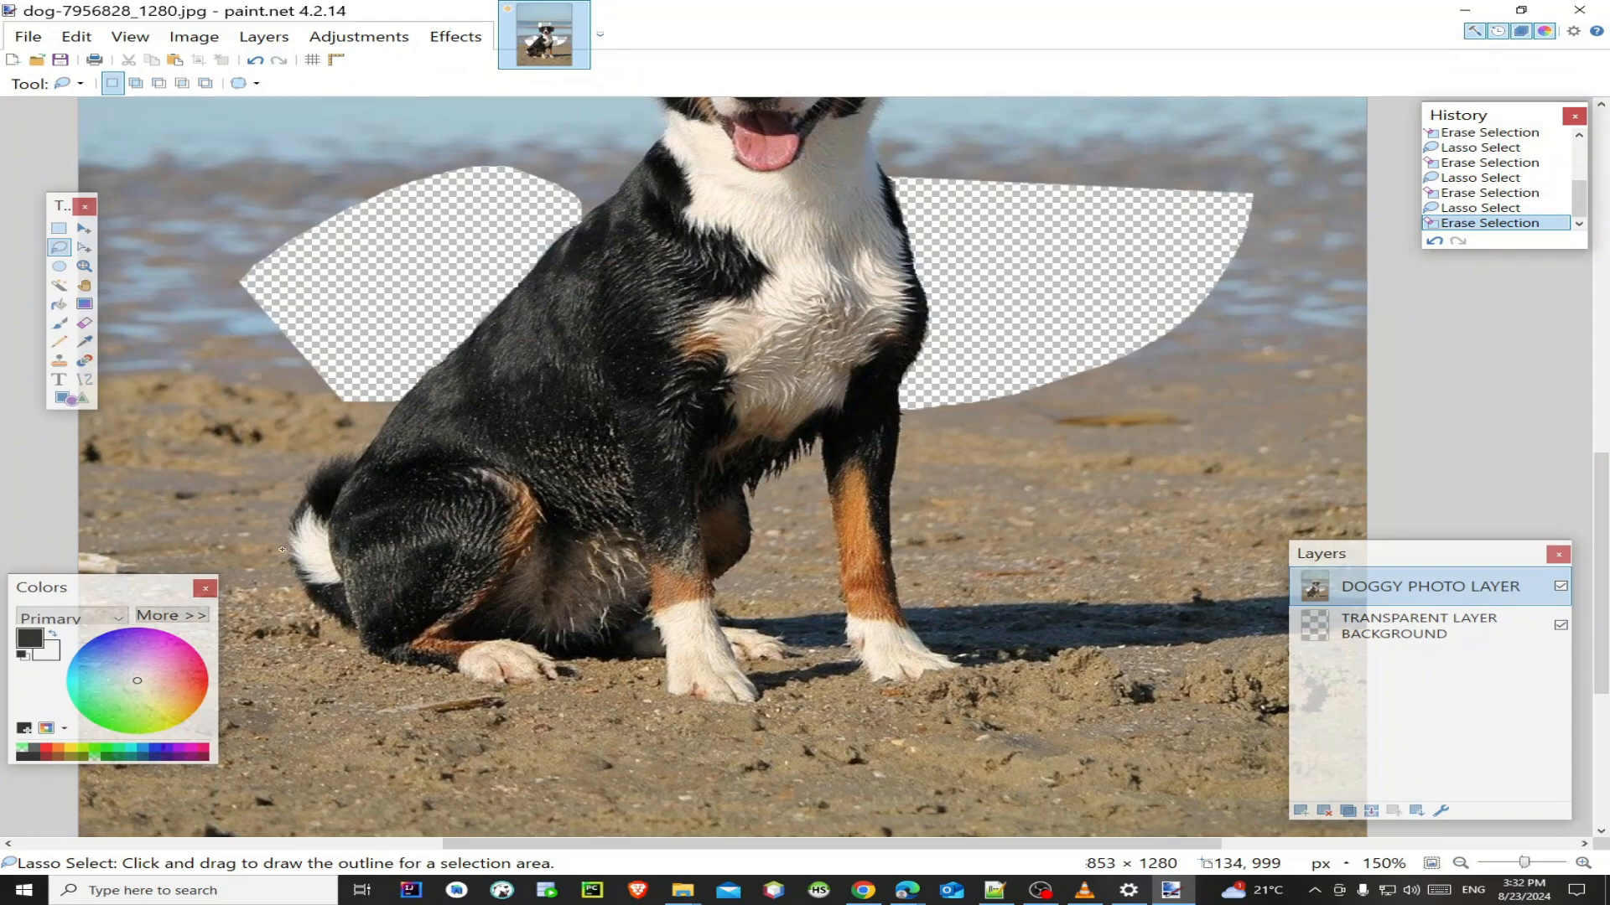
{"action": "mouse_move", "coordinate": [282, 549]}
{"action": "left_mouse_down"}
{"action": "mouse_move", "coordinate": [373, 664]}
{"action": "mouse_move", "coordinate": [560, 683]}
{"action": "mouse_move", "coordinate": [567, 741]}
{"action": "mouse_move", "coordinate": [523, 778]}
{"action": "mouse_move", "coordinate": [368, 786]}
{"action": "mouse_move", "coordinate": [309, 765]}
{"action": "mouse_move", "coordinate": [259, 718]}
{"action": "mouse_move", "coordinate": [277, 721]}
{"action": "mouse_move", "coordinate": [238, 639]}
{"action": "left_mouse_up"}
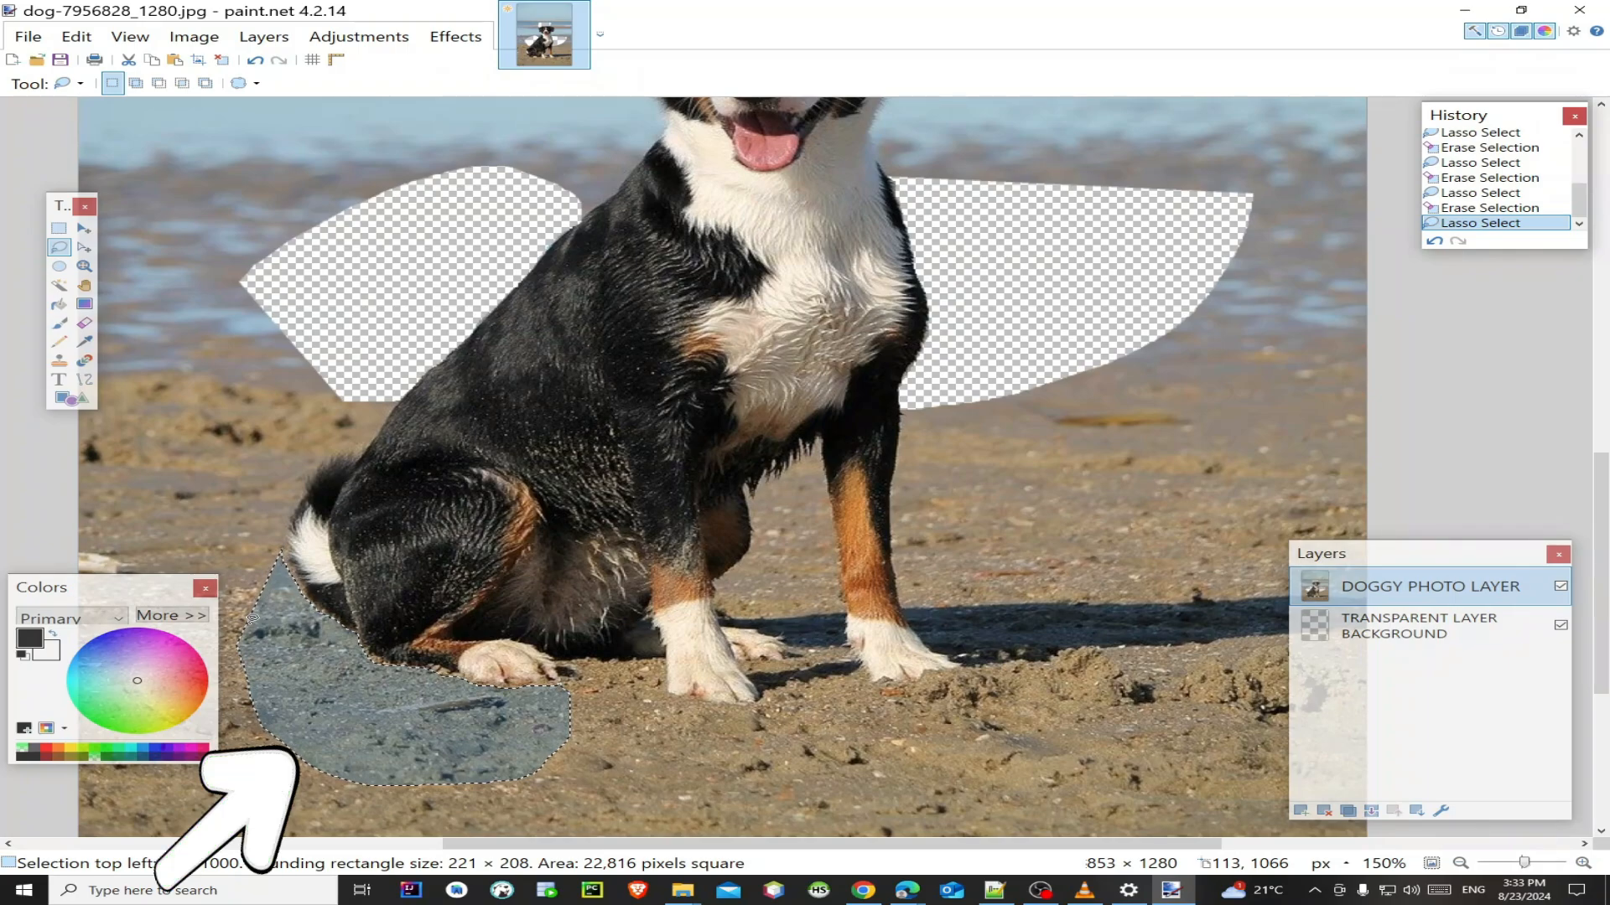
{"action": "key", "text": "Delete"}
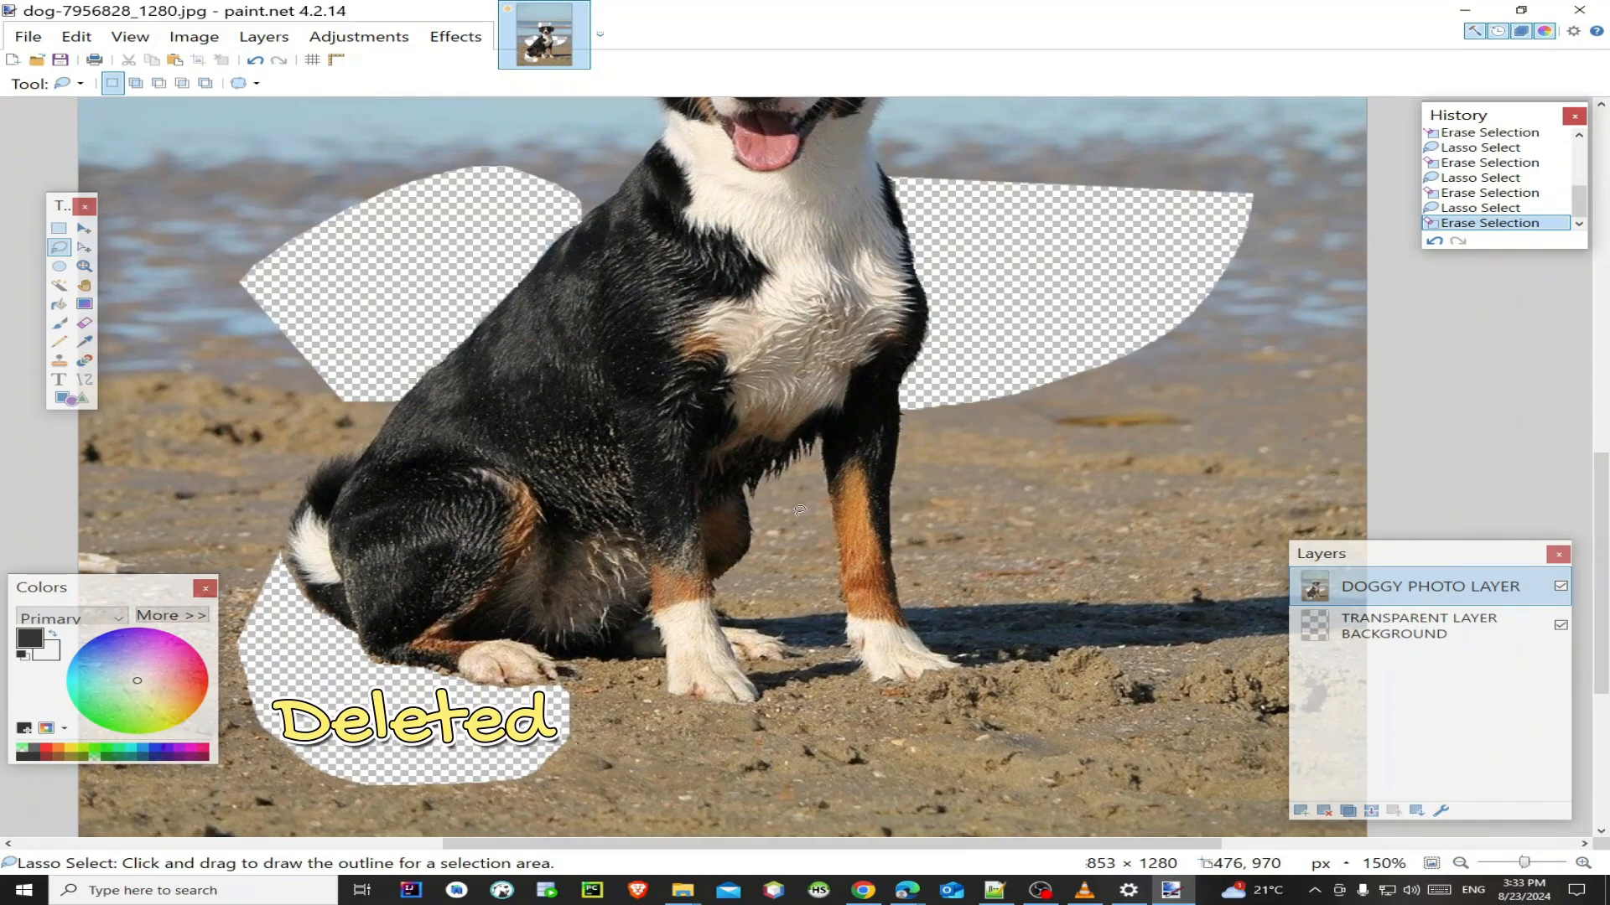
Step: Lasso the wide sky and sea area surrounding the dog's head out to the image edges, about 853 × 910 pixels, and erase it
{"action": "scroll", "coordinate": [740, 341], "scroll_direction": "up", "scroll_amount": 5}
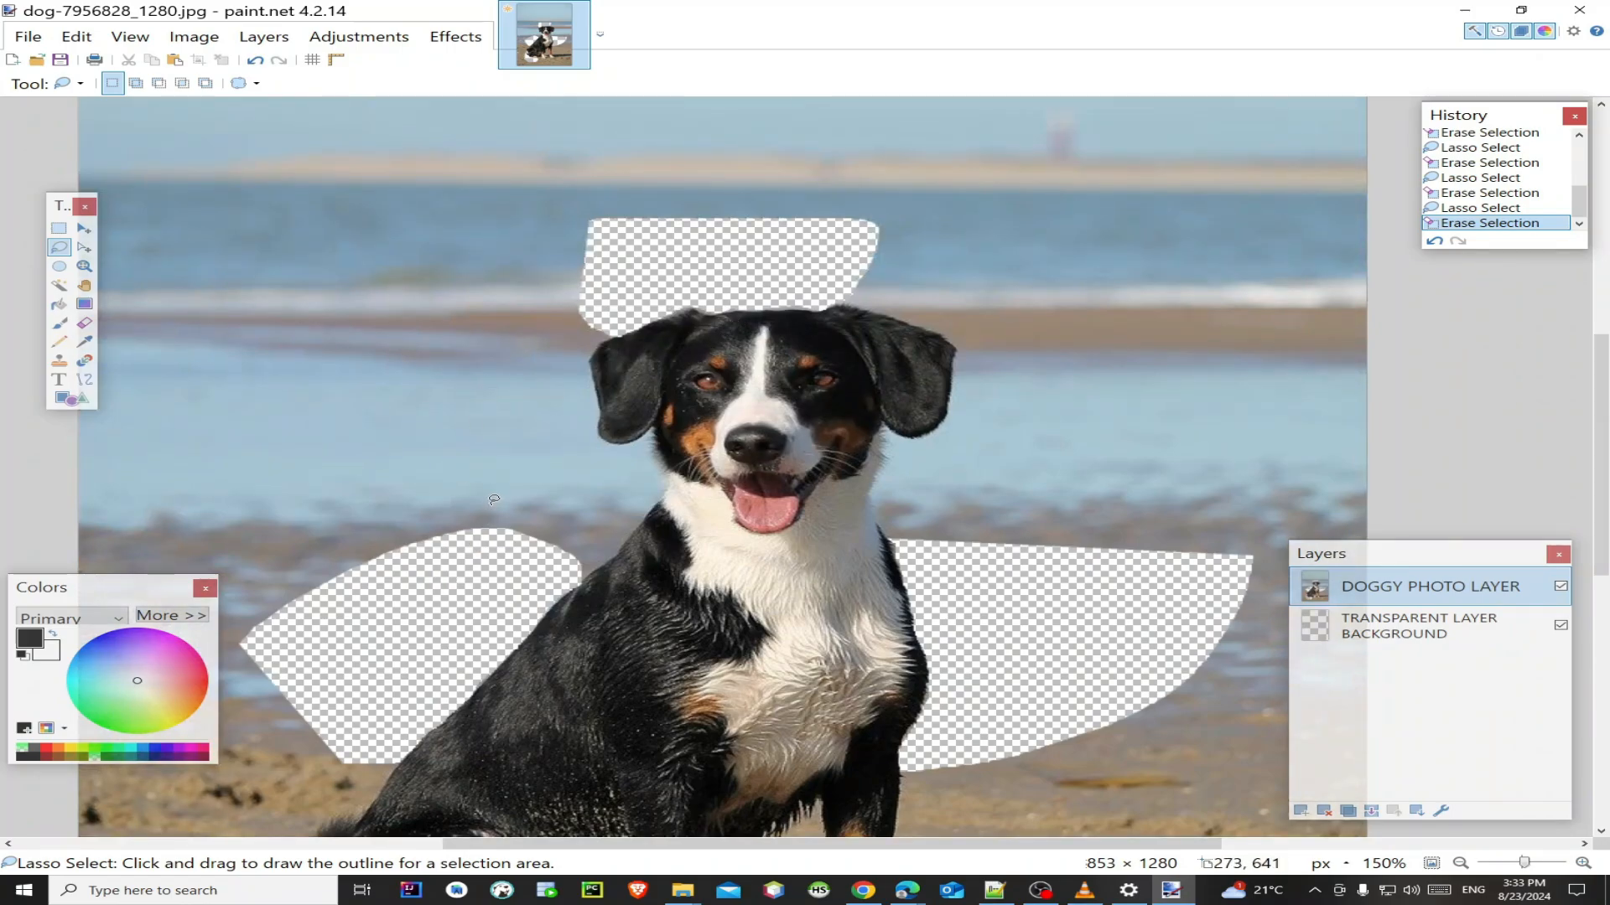
{"action": "mouse_move", "coordinate": [426, 593]}
{"action": "left_mouse_down"}
{"action": "mouse_move", "coordinate": [498, 394]}
{"action": "mouse_move", "coordinate": [549, 340]}
{"action": "mouse_move", "coordinate": [703, 277]}
{"action": "mouse_move", "coordinate": [871, 281]}
{"action": "mouse_move", "coordinate": [973, 352]}
{"action": "mouse_move", "coordinate": [956, 587]}
{"action": "mouse_move", "coordinate": [1006, 759]}
{"action": "mouse_move", "coordinate": [1040, 805]}
{"action": "mouse_move", "coordinate": [1291, 805]}
{"action": "mouse_move", "coordinate": [1576, 662]}
{"action": "left_mouse_up"}
{"action": "left_click_drag", "start_coordinate": [1413, 727], "coordinate": [1413, 27]}
{"action": "mouse_move", "coordinate": [1567, 17]}
{"action": "left_mouse_down"}
{"action": "mouse_move", "coordinate": [1489, 47]}
{"action": "mouse_move", "coordinate": [1425, 17]}
{"action": "mouse_move", "coordinate": [382, 12]}
{"action": "mouse_move", "coordinate": [43, 678]}
{"action": "mouse_move", "coordinate": [76, 787]}
{"action": "left_mouse_up"}
{"action": "scroll", "coordinate": [43, 678], "scroll_direction": "down", "scroll_amount": 3}
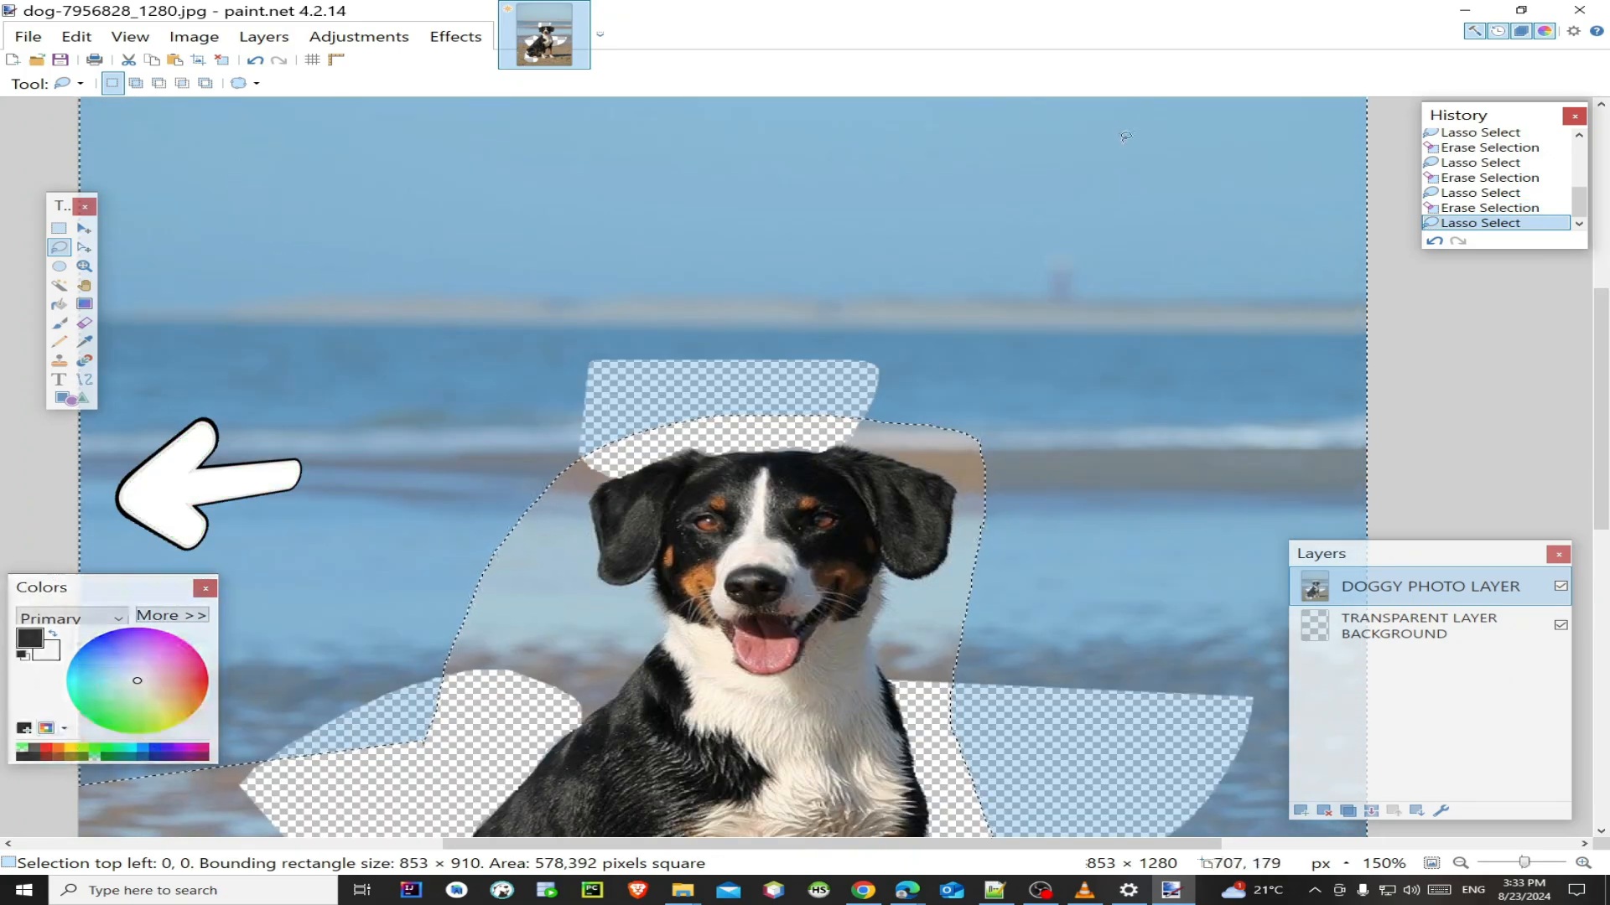
{"action": "scroll", "coordinate": [837, 334], "scroll_direction": "up", "scroll_amount": 6}
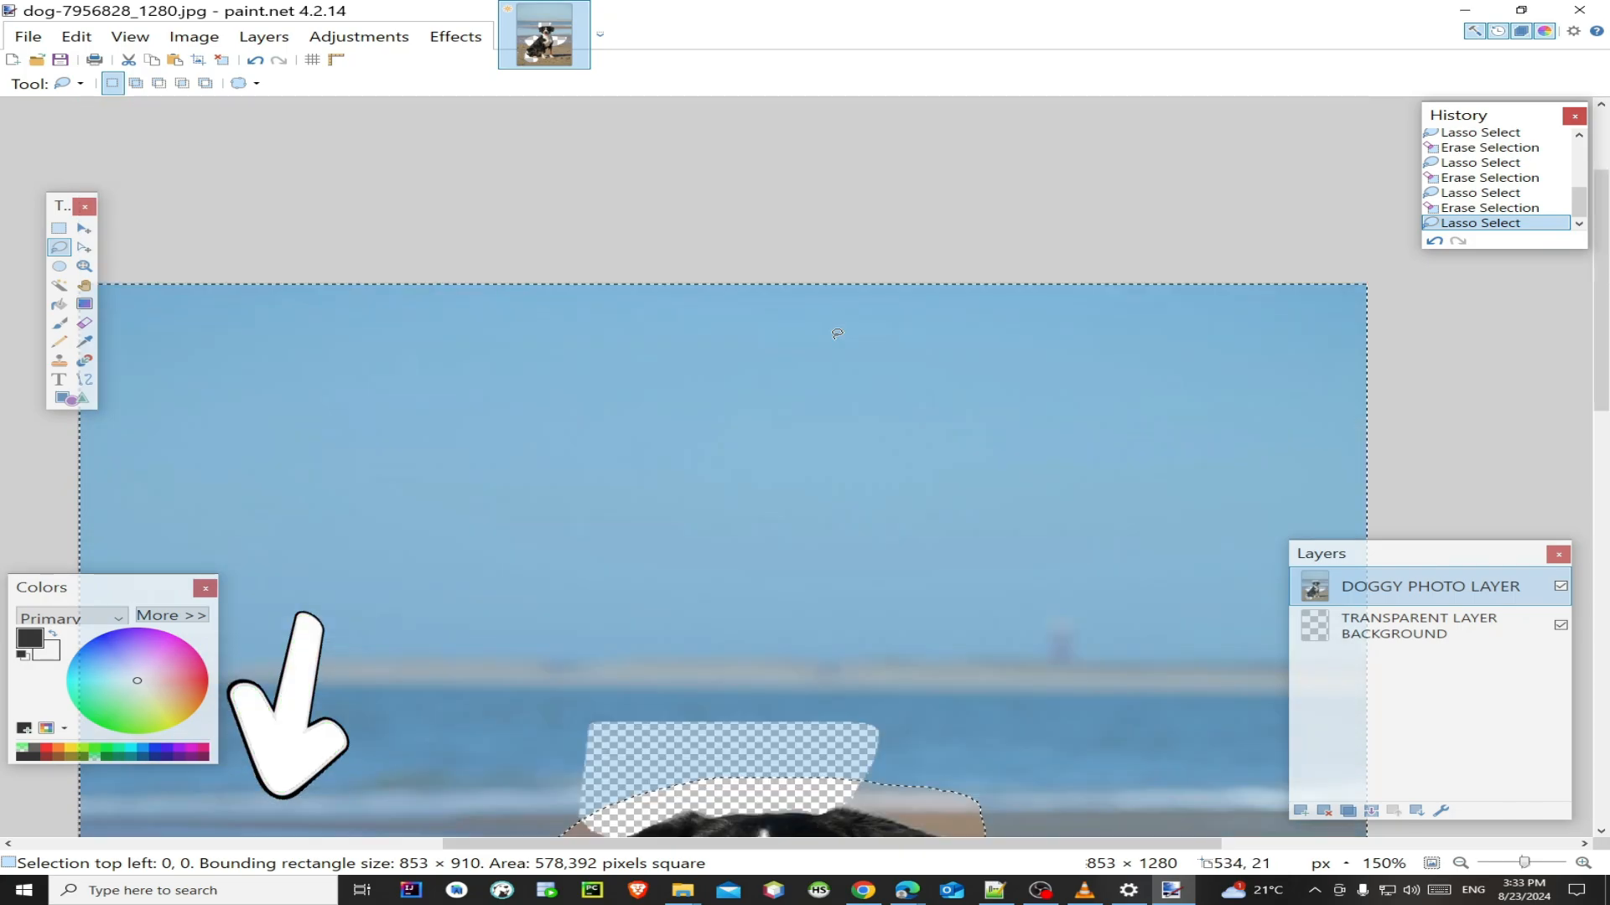
{"action": "scroll", "coordinate": [836, 334], "scroll_direction": "down", "scroll_amount": 7}
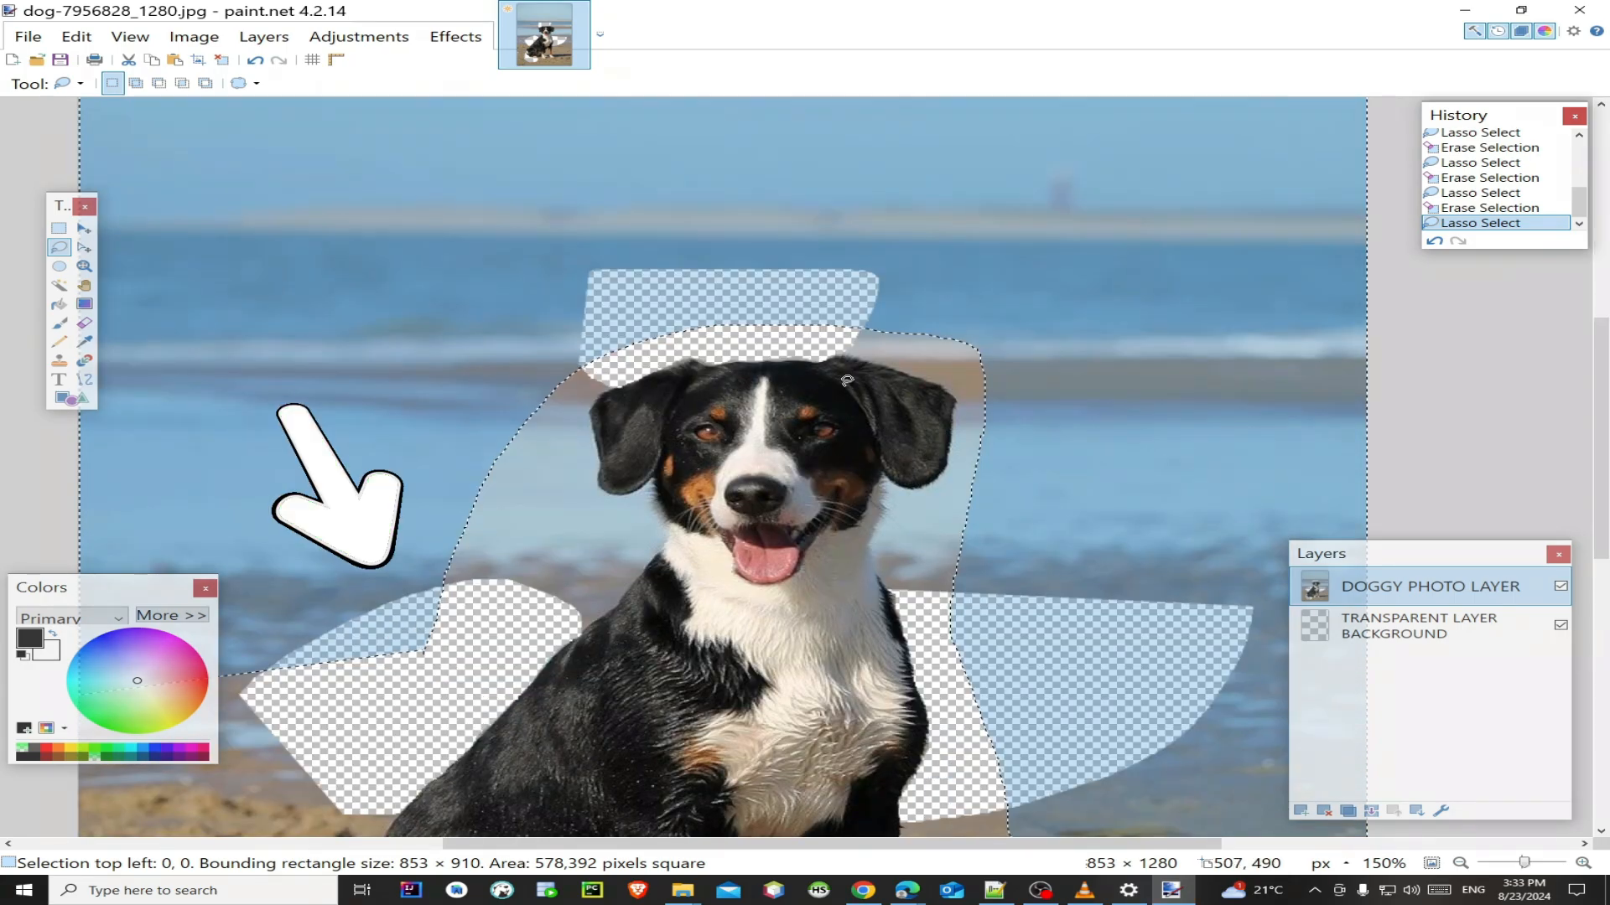
{"action": "key", "text": "Delete"}
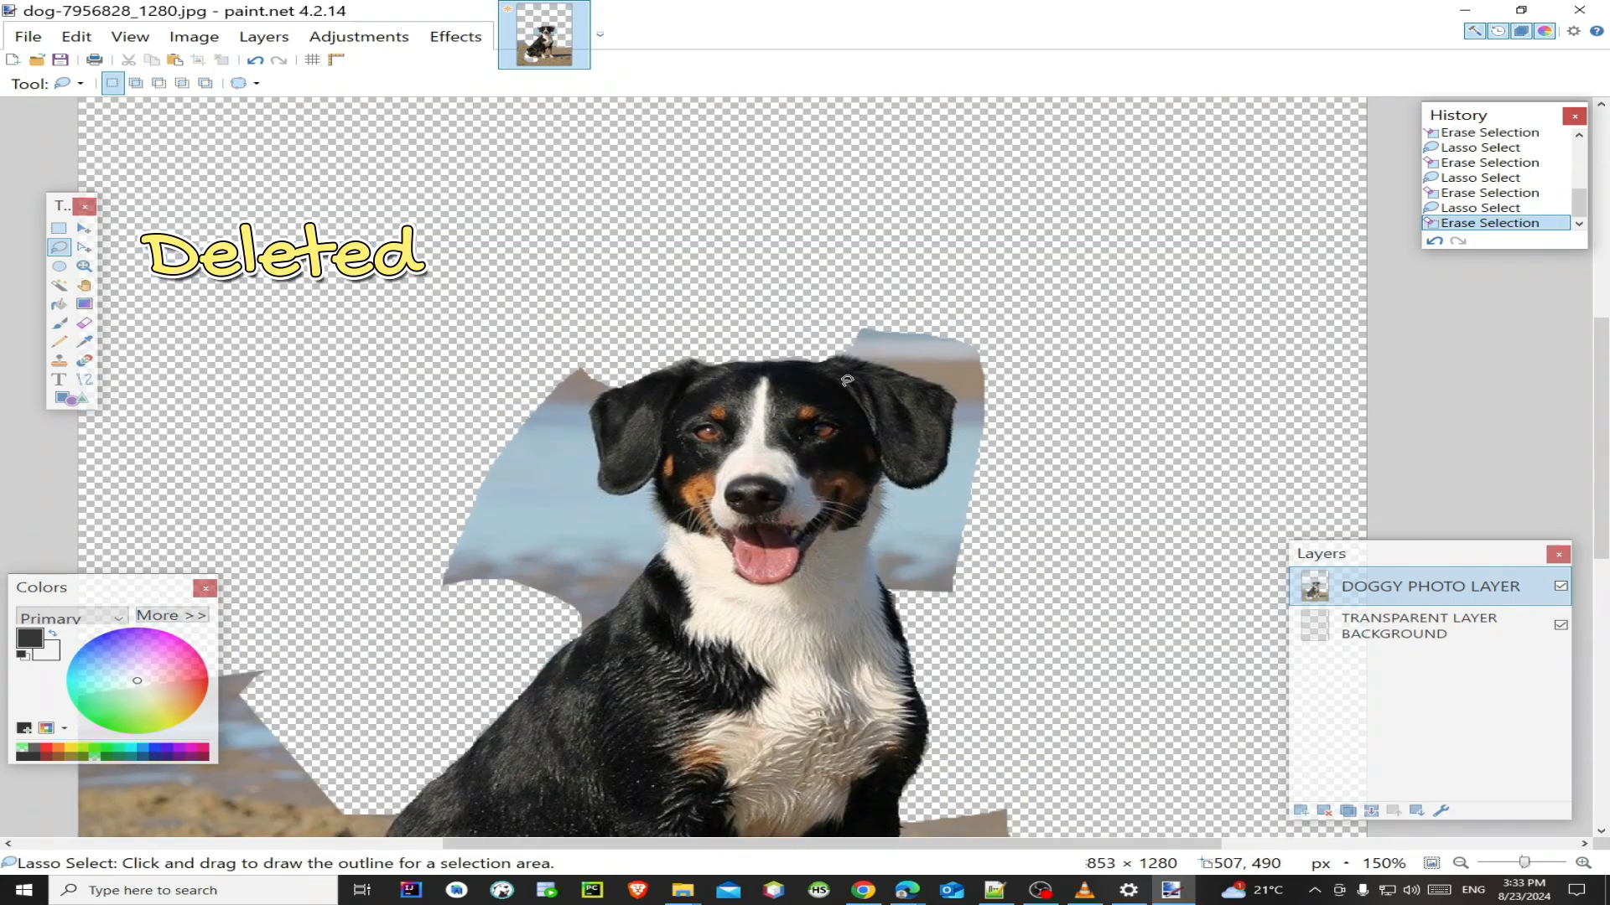
Step: Lasso and erase the remaining background left of the dog's head and neck, about 214 × 306 pixels, then clean up the fringe beside that ear
{"action": "scroll", "coordinate": [1174, 336], "scroll_direction": "down", "scroll_amount": 5}
{"action": "scroll", "coordinate": [1173, 344], "scroll_direction": "up", "scroll_amount": 5}
{"action": "mouse_move", "coordinate": [399, 473]}
{"action": "left_mouse_down"}
{"action": "mouse_move", "coordinate": [403, 590]}
{"action": "mouse_move", "coordinate": [526, 635]}
{"action": "mouse_move", "coordinate": [583, 635]}
{"action": "mouse_move", "coordinate": [620, 605]}
{"action": "mouse_move", "coordinate": [667, 515]}
{"action": "mouse_move", "coordinate": [653, 482]}
{"action": "mouse_move", "coordinate": [601, 490]}
{"action": "mouse_move", "coordinate": [605, 382]}
{"action": "mouse_move", "coordinate": [419, 314]}
{"action": "mouse_move", "coordinate": [394, 393]}
{"action": "left_mouse_up"}
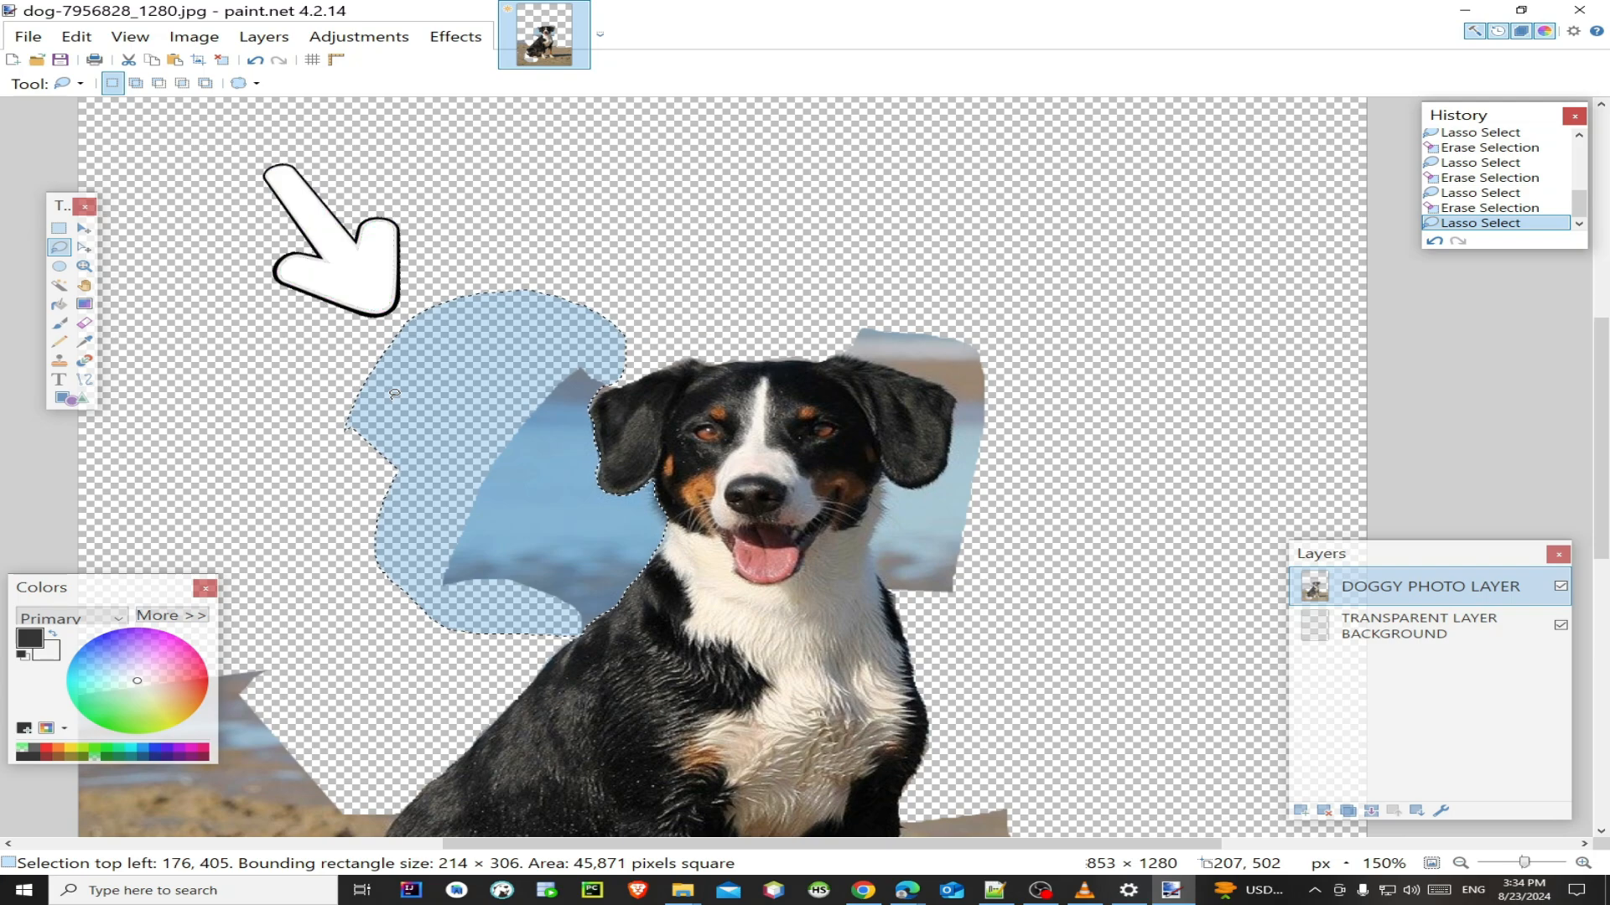
{"action": "key", "text": "Delete"}
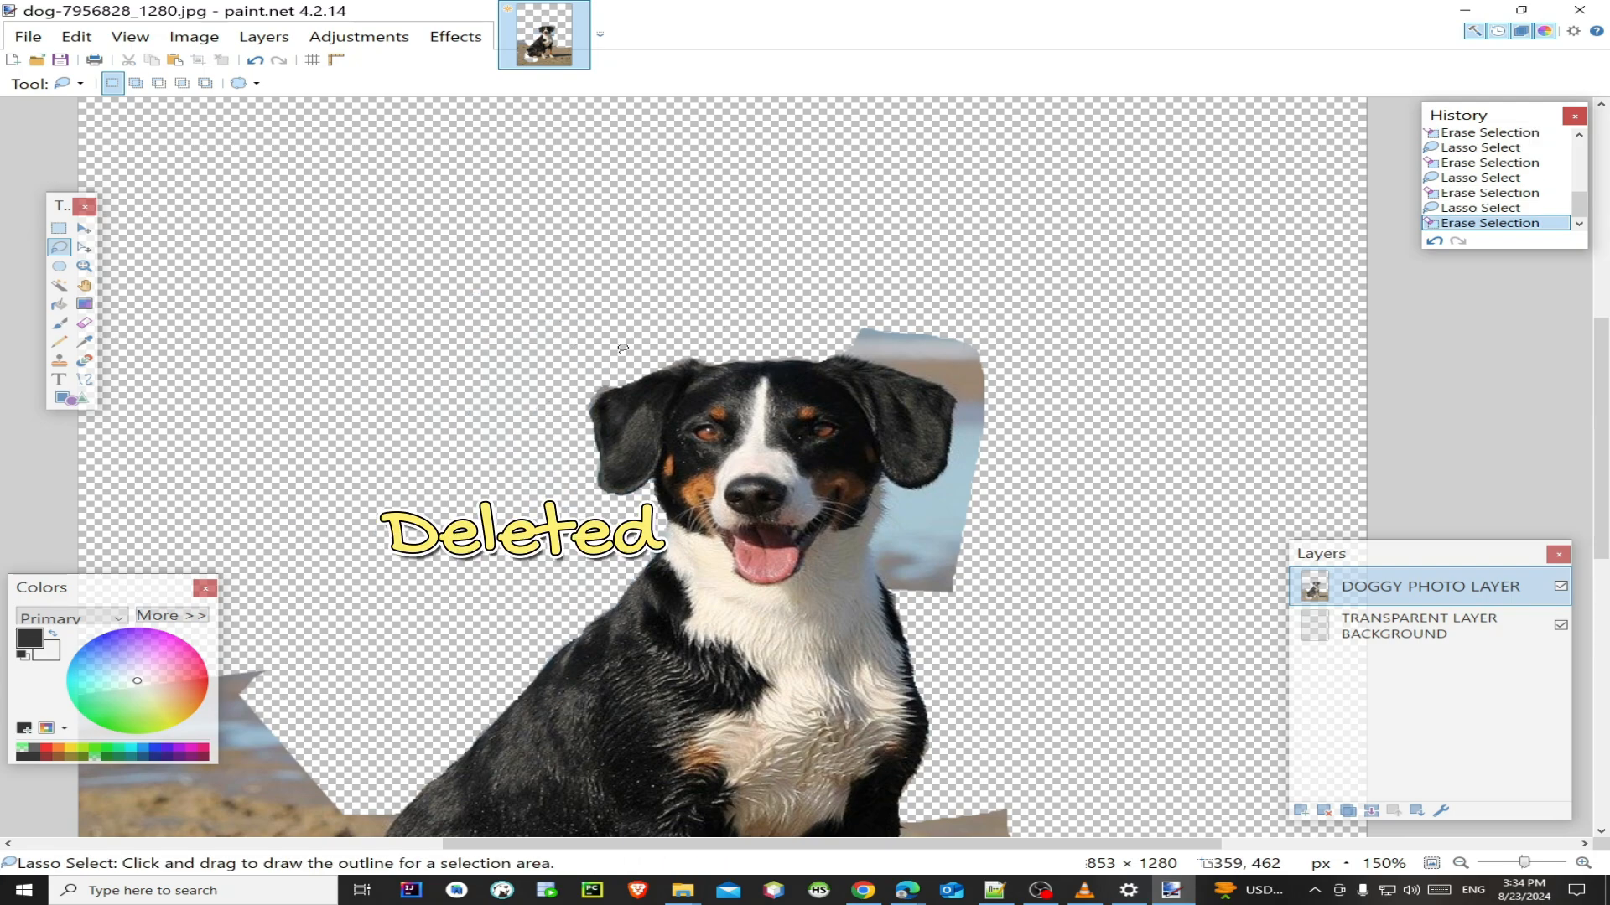
{"action": "mouse_move", "coordinate": [617, 370]}
{"action": "left_mouse_down"}
{"action": "mouse_move", "coordinate": [549, 422]}
{"action": "mouse_move", "coordinate": [560, 394]}
{"action": "mouse_move", "coordinate": [561, 415]}
{"action": "mouse_move", "coordinate": [585, 413]}
{"action": "mouse_move", "coordinate": [620, 361]}
{"action": "left_mouse_up"}
{"action": "left_click", "coordinate": [569, 421]}
{"action": "key", "text": "Delete"}
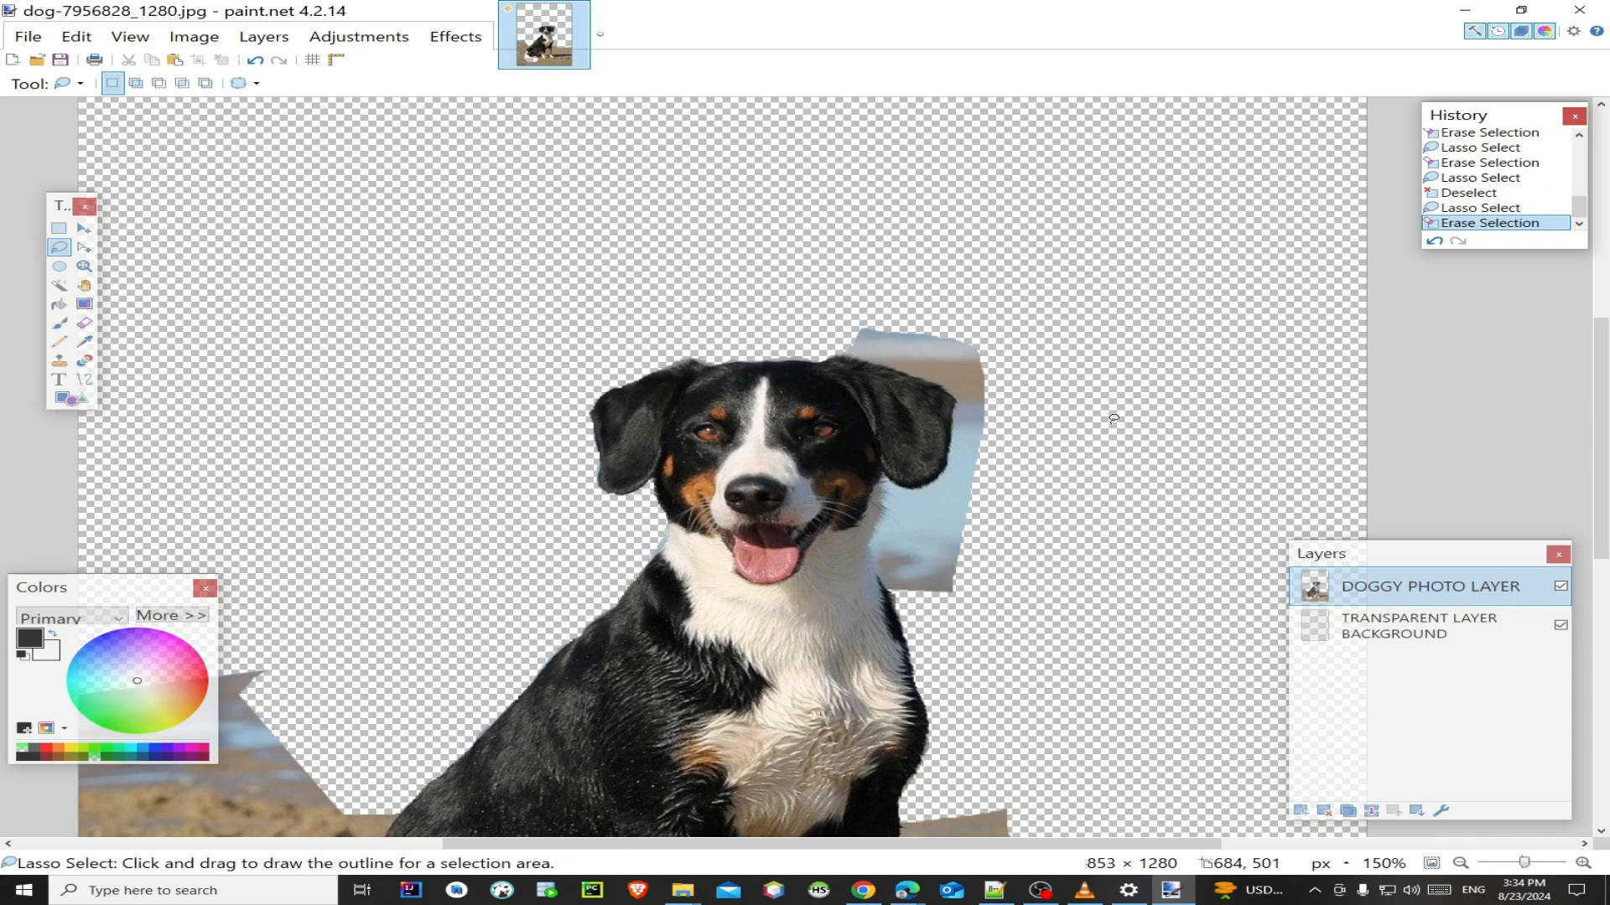
{"action": "scroll", "coordinate": [1114, 420], "scroll_direction": "down", "scroll_amount": 5}
{"action": "scroll", "coordinate": [1103, 502], "scroll_direction": "down", "scroll_amount": 1}
{"action": "scroll", "coordinate": [1105, 496], "scroll_direction": "up", "scroll_amount": 7}
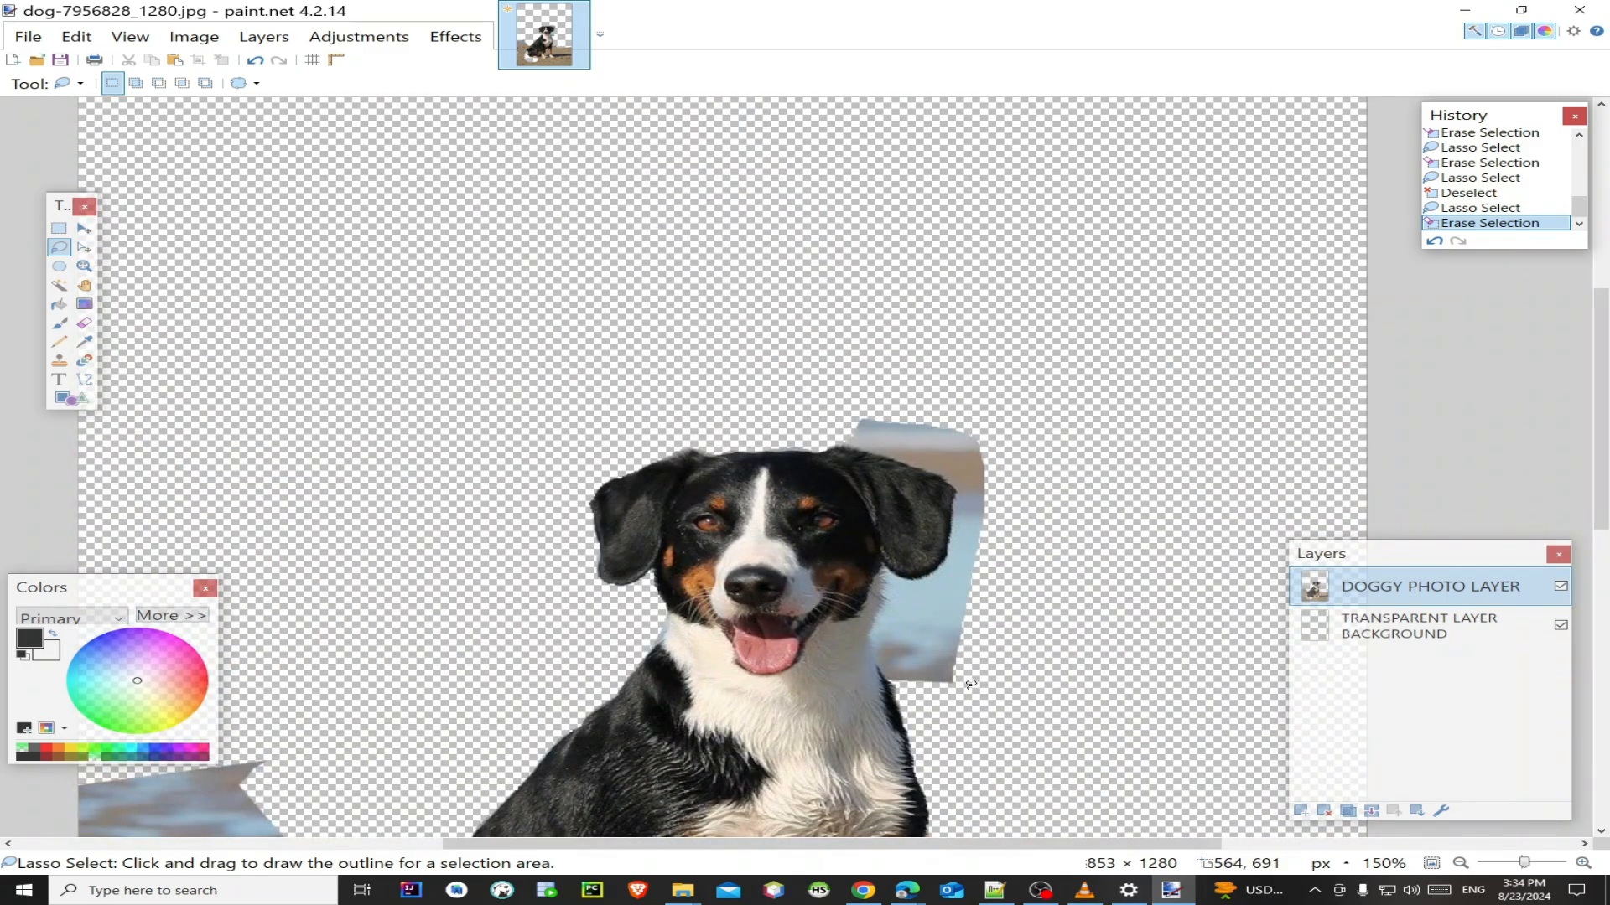
{"action": "mouse_move", "coordinate": [1021, 668]}
{"action": "left_mouse_down"}
{"action": "mouse_move", "coordinate": [972, 694]}
{"action": "mouse_move", "coordinate": [884, 681]}
{"action": "left_mouse_up"}
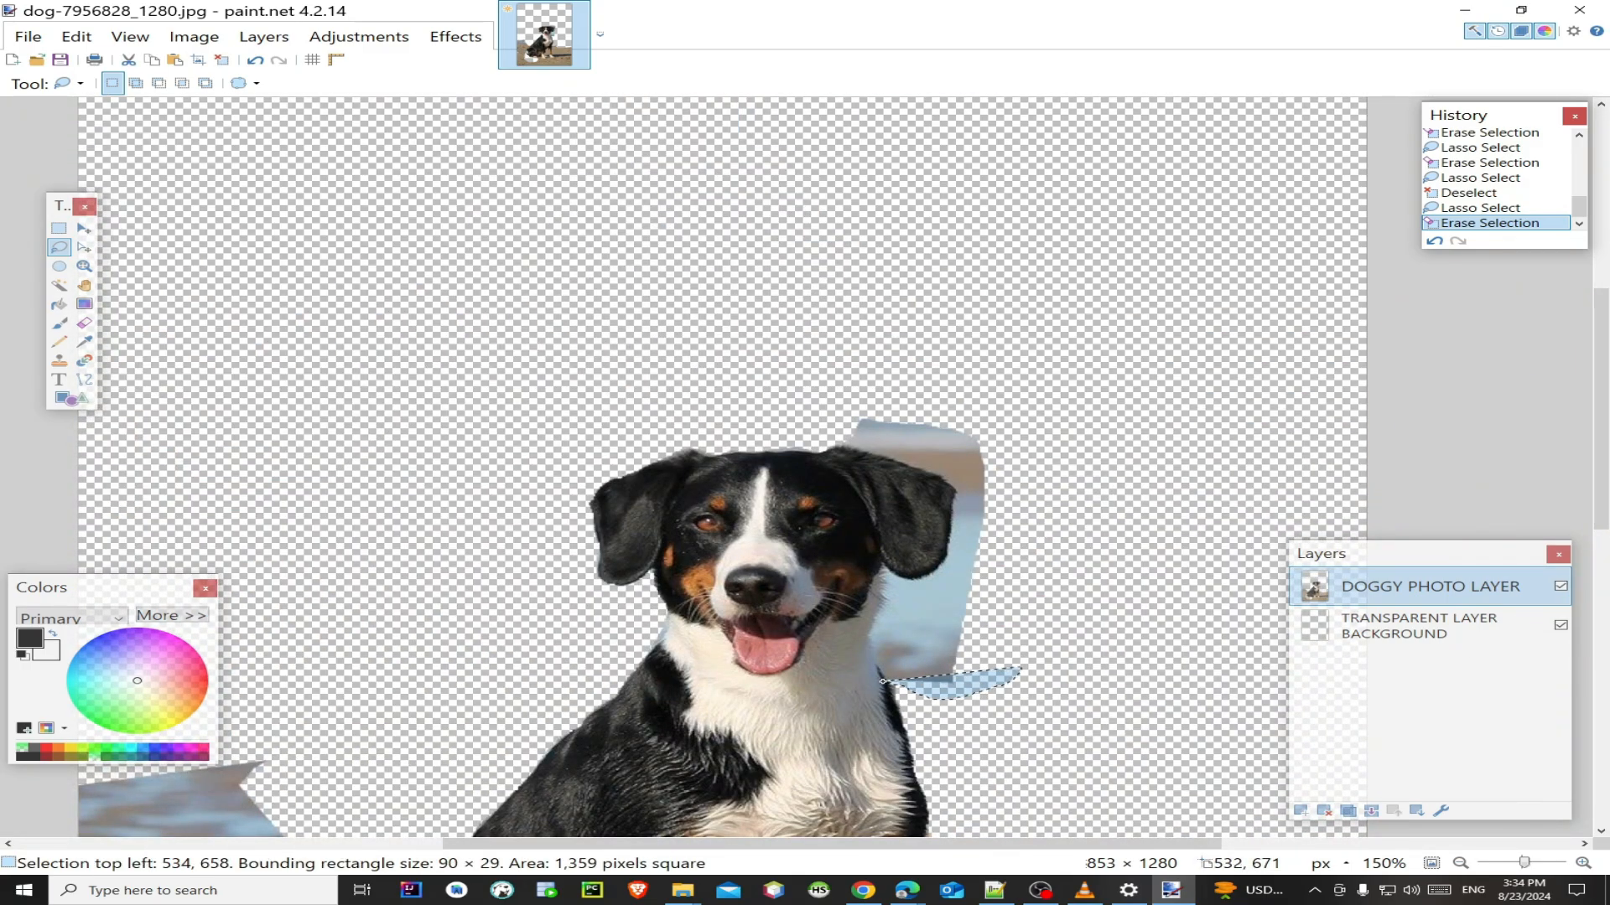
{"action": "key", "text": "Delete"}
{"action": "key", "text": "ctrl+d"}
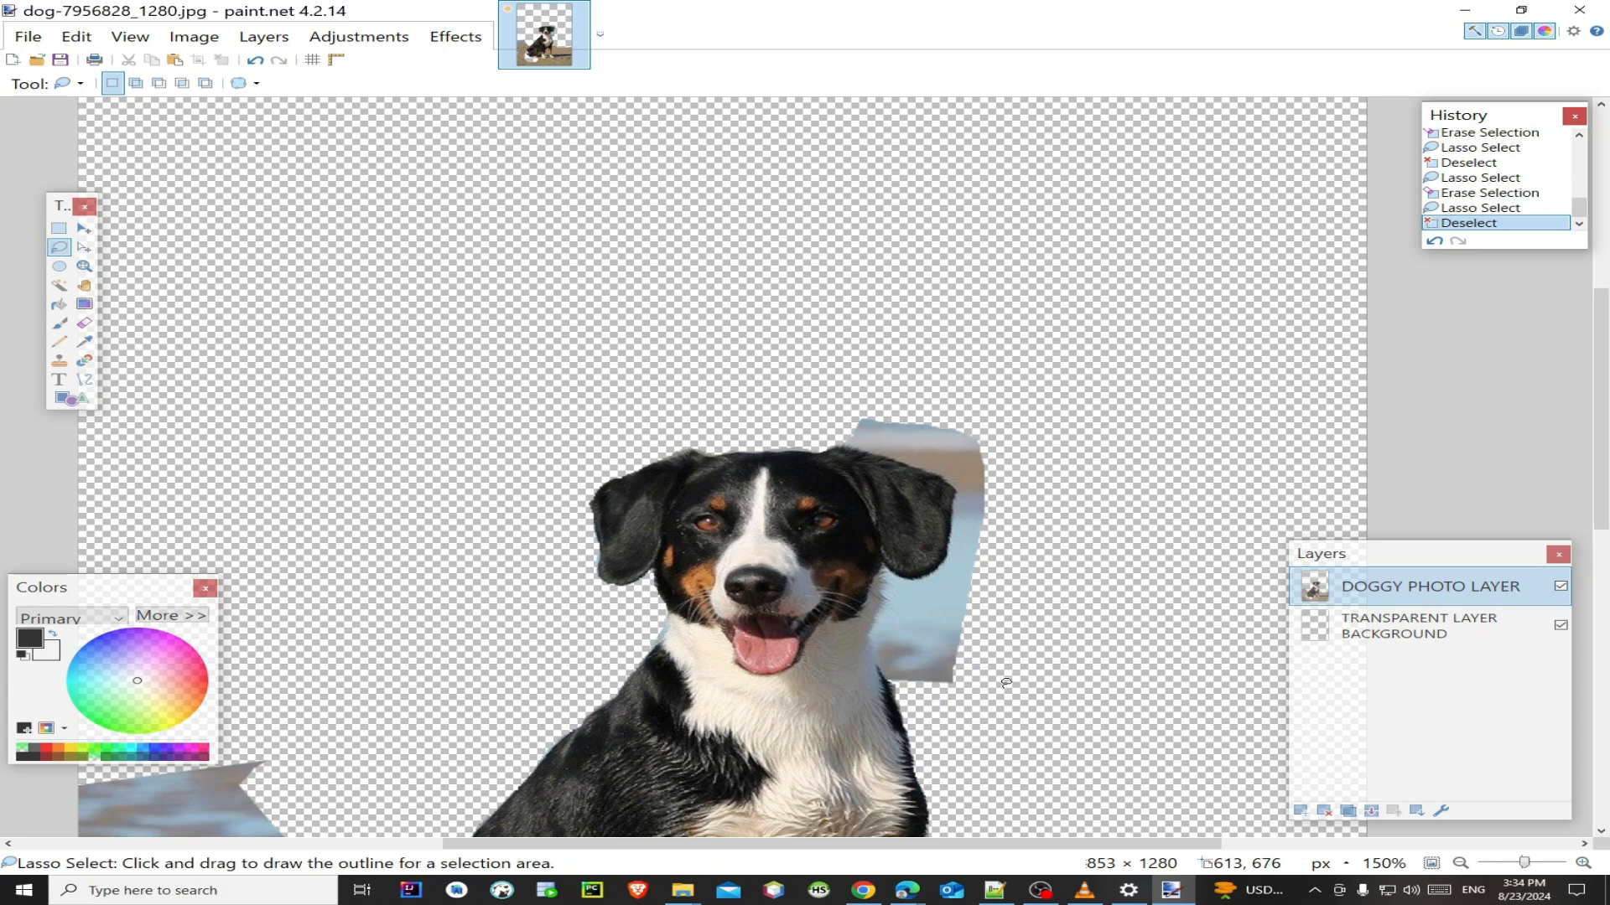
Step: Lasso and erase the background between the dog's right-hand ear and neck, about 100 × 128 pixels, plus the 46 × 32 pixel fringe under that ear
{"action": "mouse_move", "coordinate": [911, 690]}
{"action": "left_mouse_down"}
{"action": "mouse_move", "coordinate": [946, 692]}
{"action": "mouse_move", "coordinate": [910, 689]}
{"action": "mouse_move", "coordinate": [874, 658]}
{"action": "mouse_move", "coordinate": [886, 566]}
{"action": "mouse_move", "coordinate": [919, 585]}
{"action": "mouse_move", "coordinate": [952, 555]}
{"action": "mouse_move", "coordinate": [1021, 692]}
{"action": "left_mouse_up"}
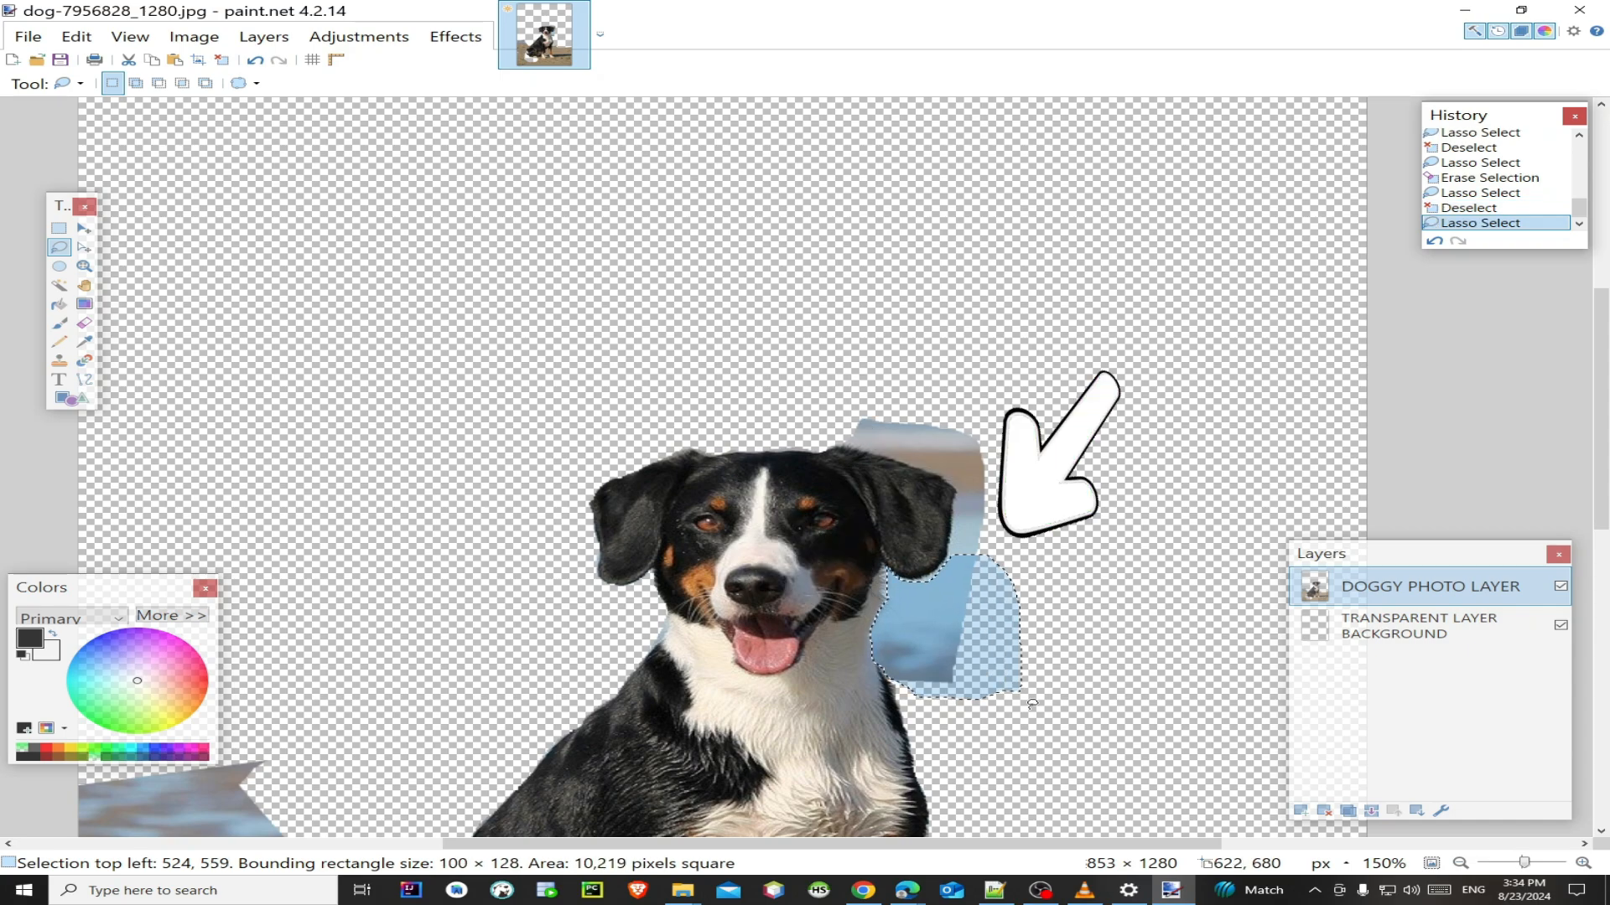
{"action": "key", "text": "Delete"}
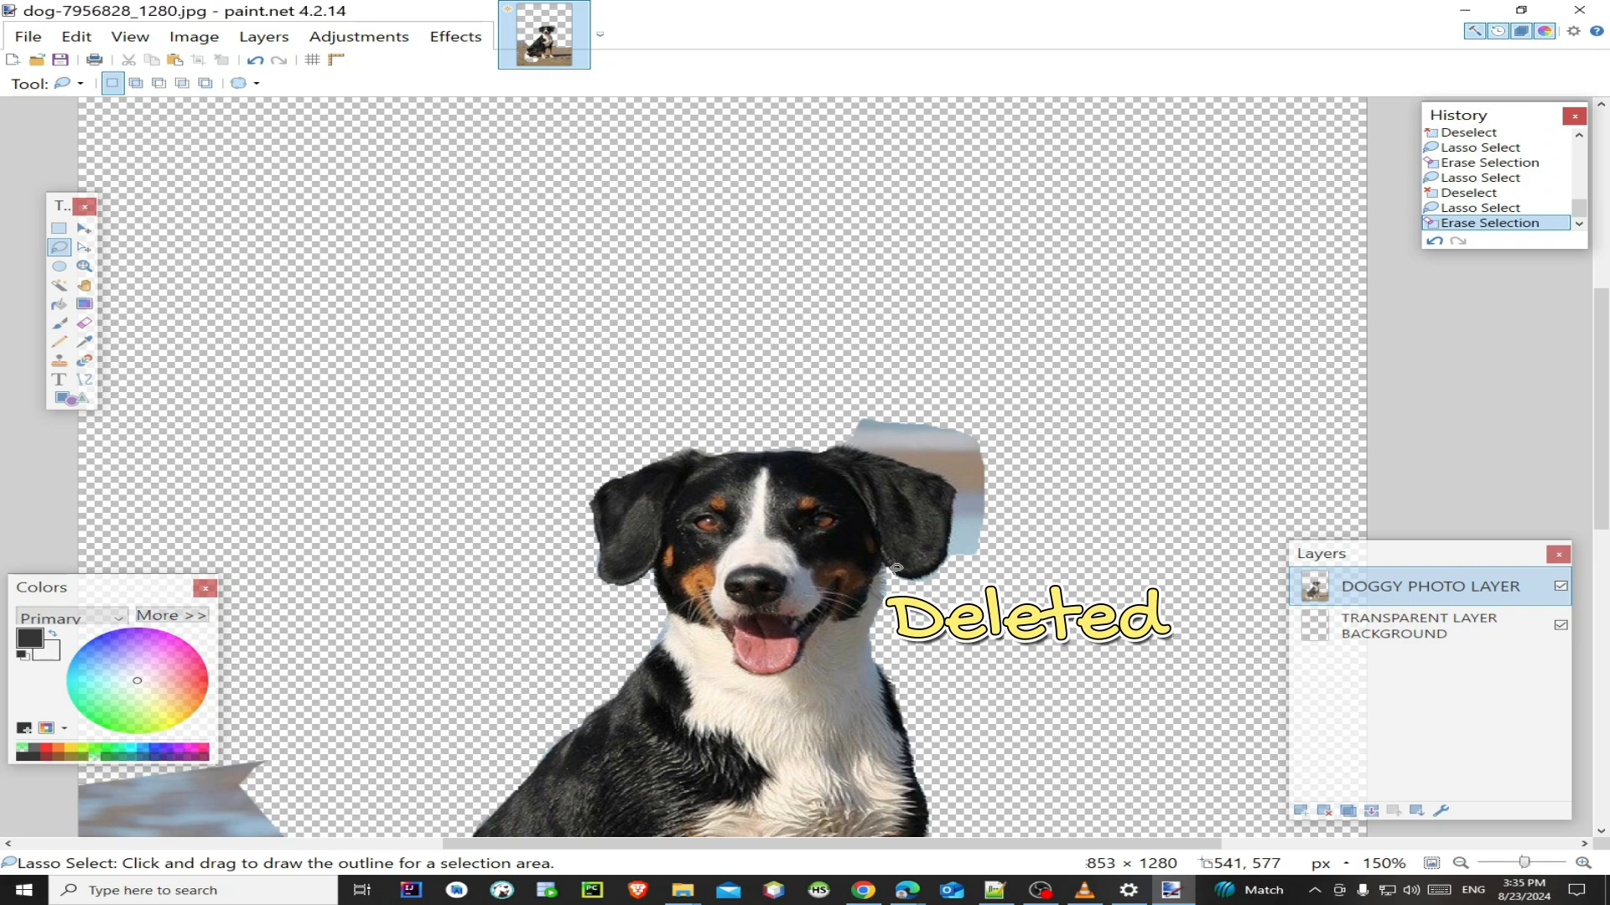
{"action": "mouse_move", "coordinate": [891, 573]}
{"action": "left_mouse_down"}
{"action": "mouse_move", "coordinate": [948, 560]}
{"action": "mouse_move", "coordinate": [951, 592]}
{"action": "mouse_move", "coordinate": [950, 567]}
{"action": "mouse_move", "coordinate": [894, 573]}
{"action": "mouse_move", "coordinate": [952, 567]}
{"action": "mouse_move", "coordinate": [886, 575]}
{"action": "mouse_move", "coordinate": [897, 594]}
{"action": "mouse_move", "coordinate": [957, 579]}
{"action": "left_mouse_up"}
{"action": "left_click", "coordinate": [956, 566]}
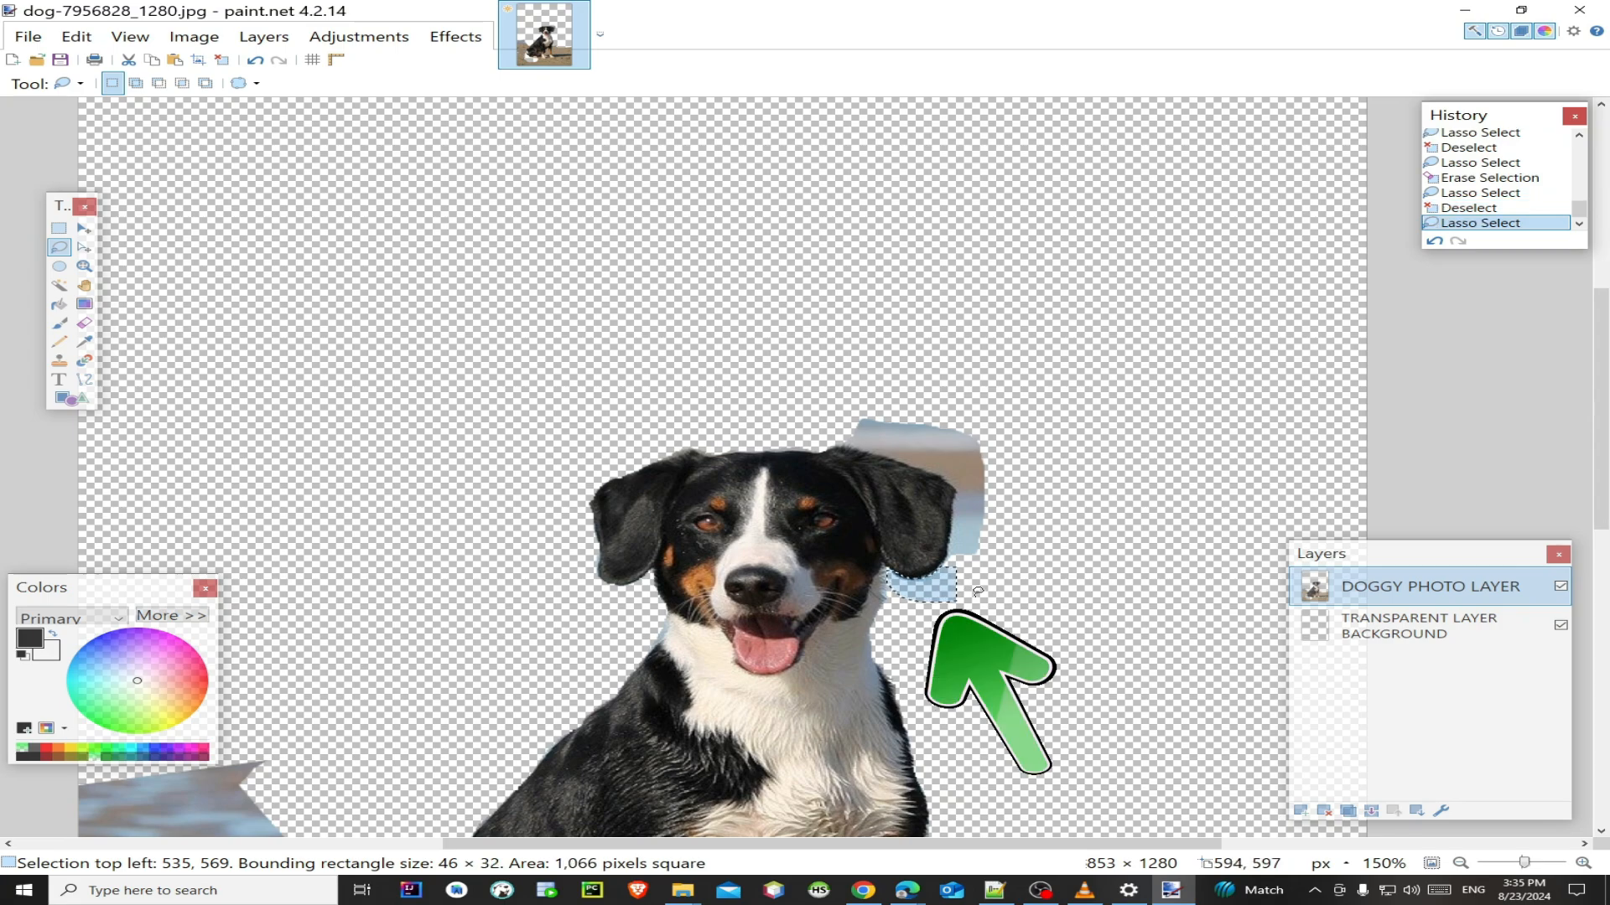
{"action": "key", "text": "Delete"}
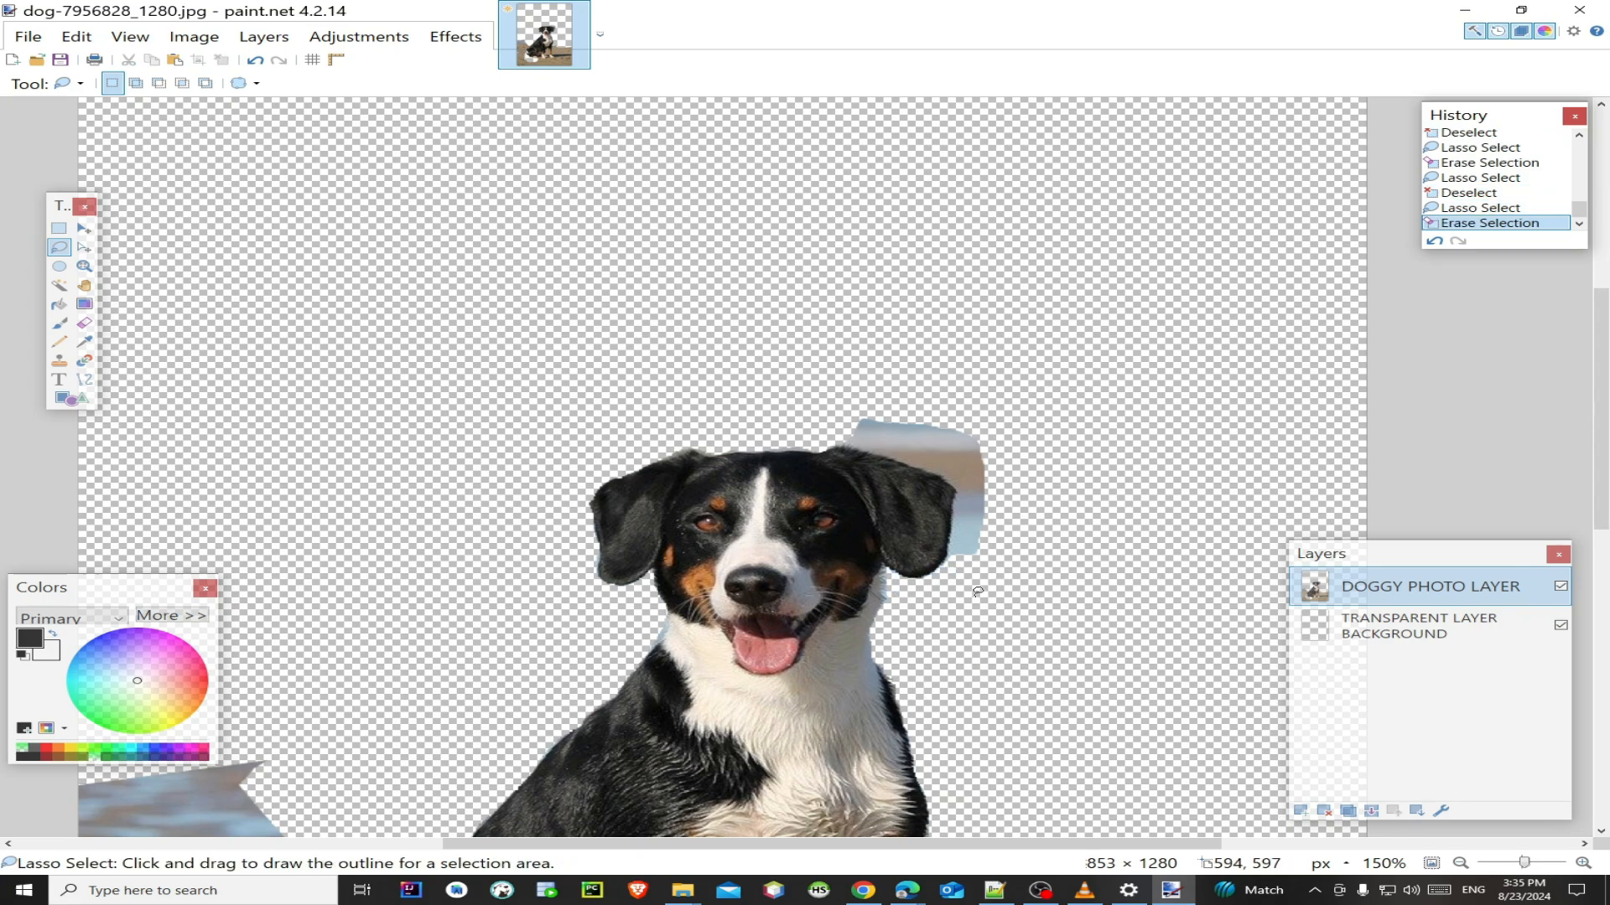
Step: Lasso the remaining background patch above and beside the dog's right-hand ear, an area about 192 × 235 pixels, and erase it
{"action": "scroll", "coordinate": [1007, 593], "scroll_direction": "up", "scroll_amount": 3}
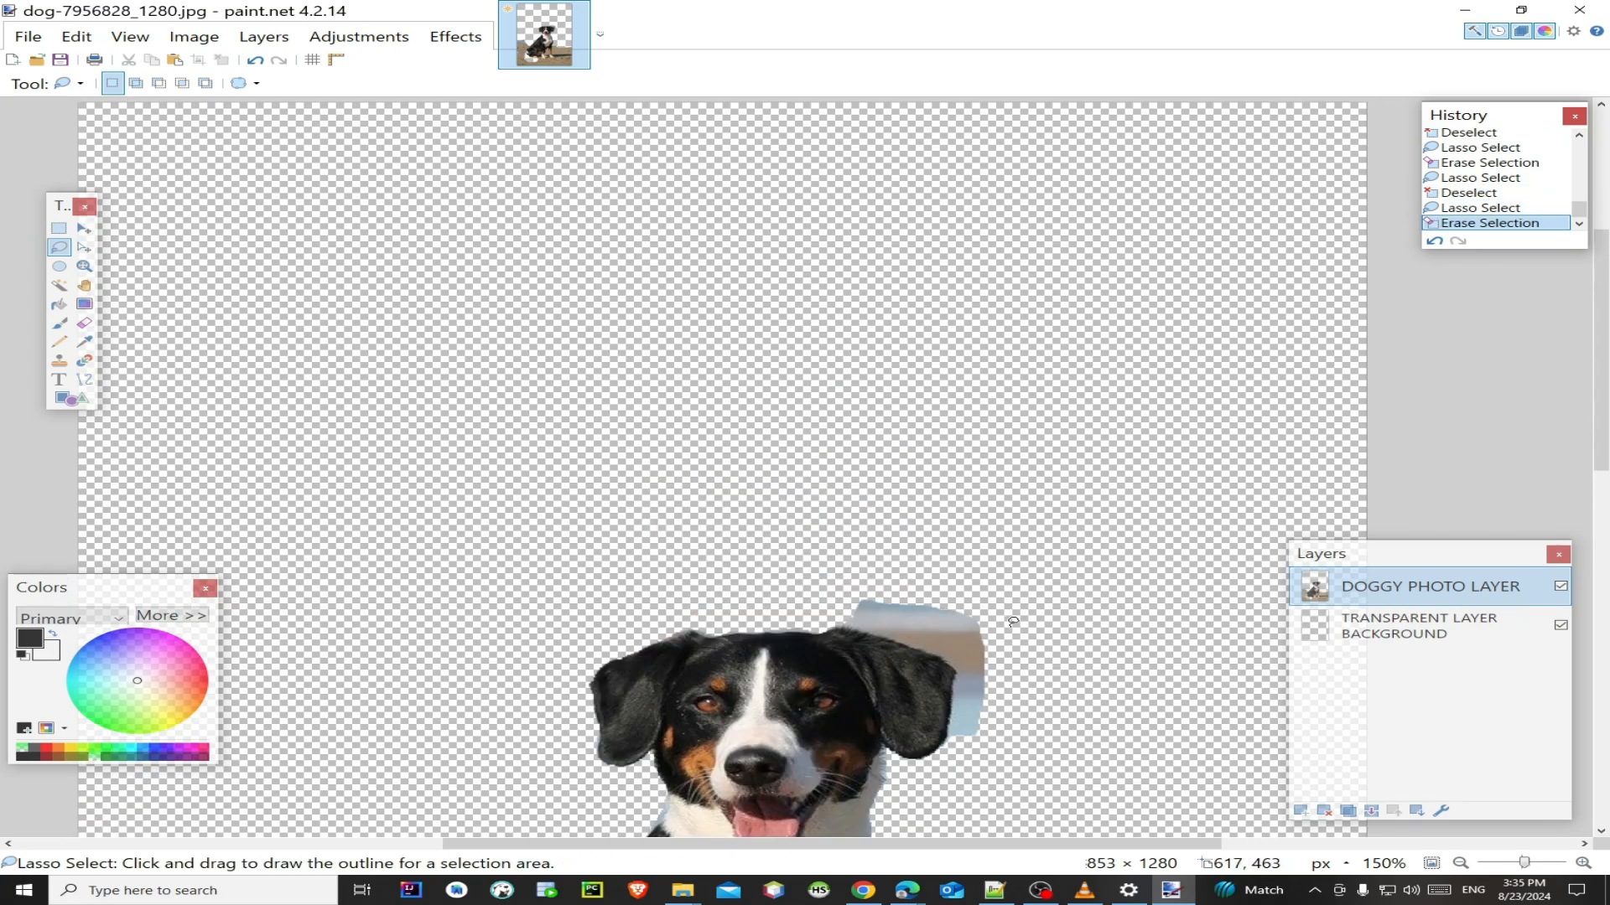
{"action": "scroll", "coordinate": [1012, 620], "scroll_direction": "up", "scroll_amount": 3}
{"action": "scroll", "coordinate": [1016, 616], "scroll_direction": "down", "scroll_amount": 6}
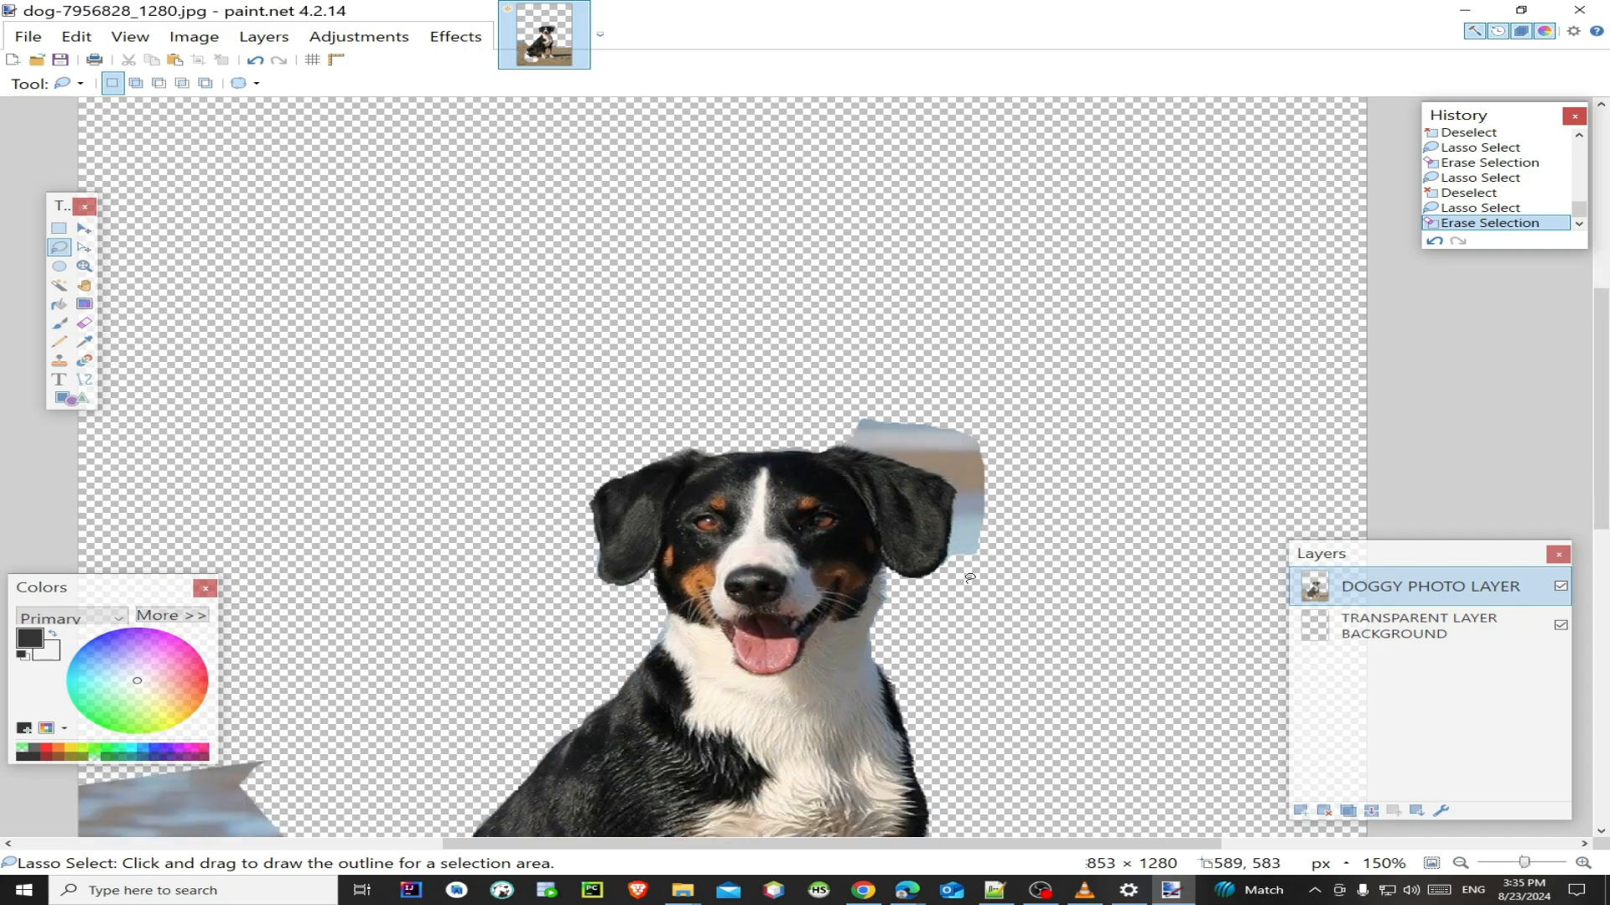
{"action": "scroll", "coordinate": [1047, 527], "scroll_direction": "down", "scroll_amount": 14}
{"action": "scroll", "coordinate": [1046, 534], "scroll_direction": "up", "scroll_amount": 11}
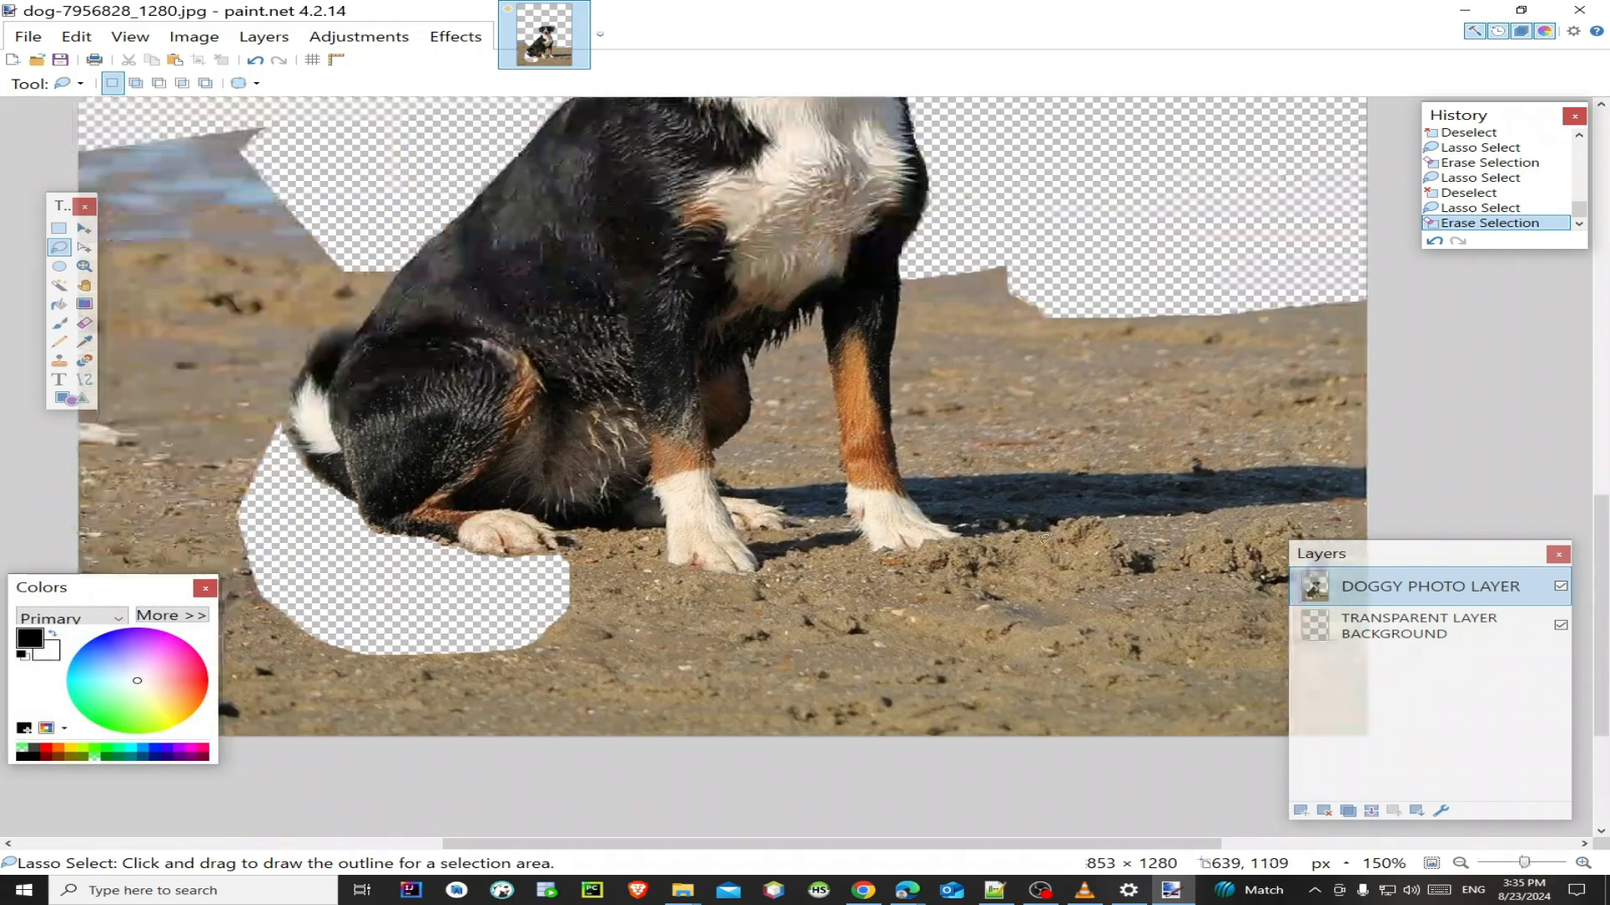
{"action": "scroll", "coordinate": [1046, 538], "scroll_direction": "up", "scroll_amount": 4}
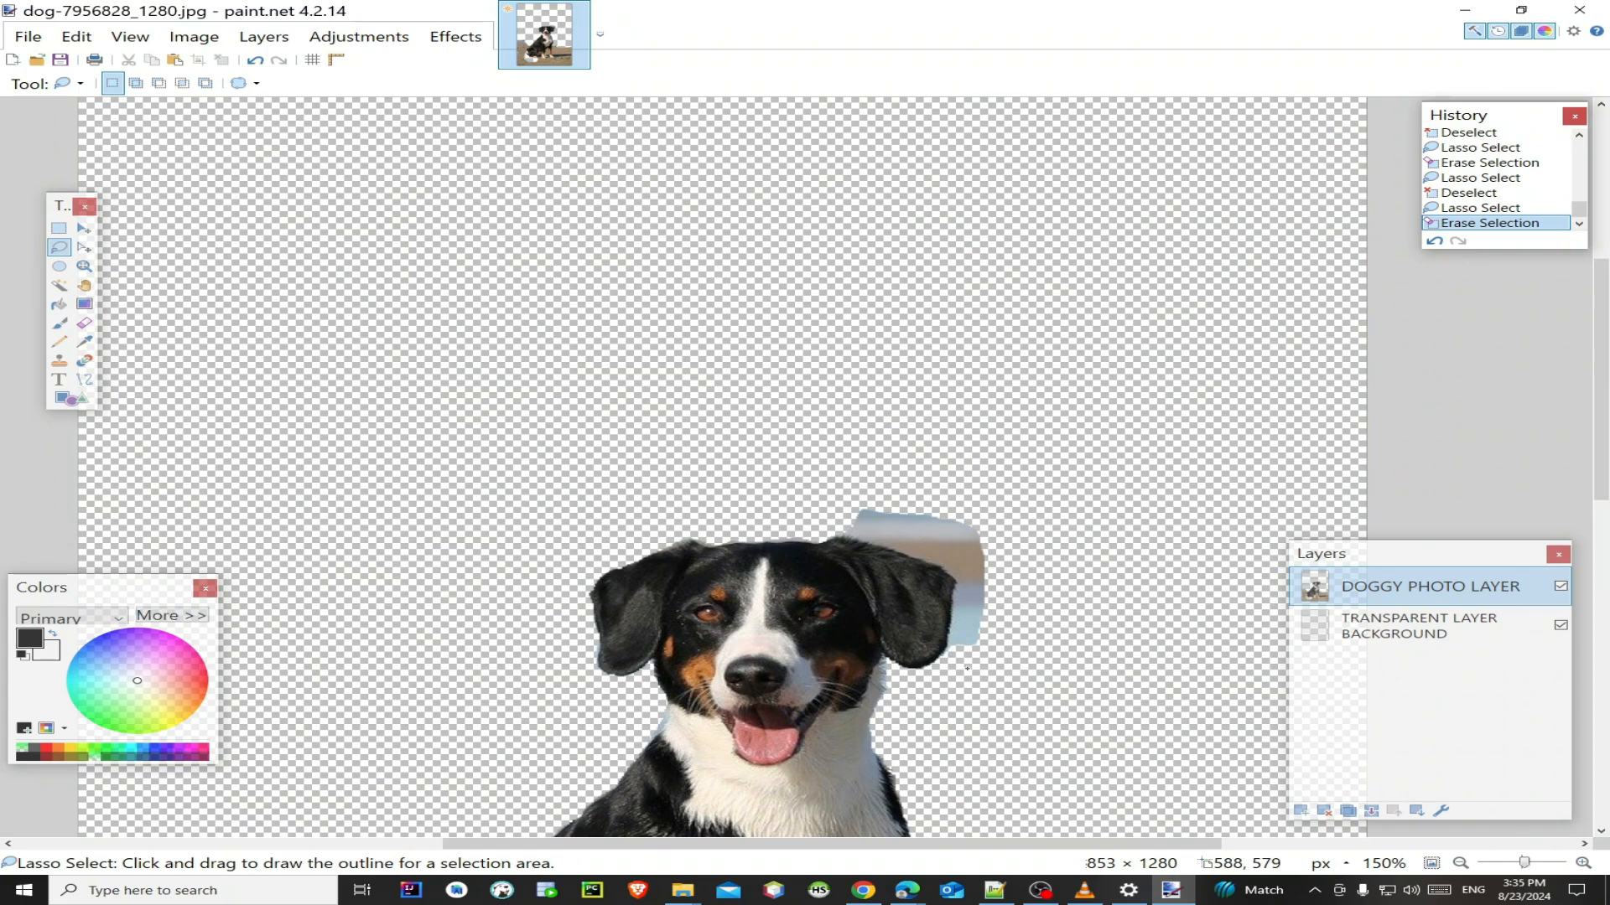
{"action": "mouse_move", "coordinate": [966, 668]}
{"action": "left_mouse_down"}
{"action": "mouse_move", "coordinate": [960, 578]}
{"action": "mouse_move", "coordinate": [827, 536]}
{"action": "mouse_move", "coordinate": [814, 505]}
{"action": "mouse_move", "coordinate": [859, 461]}
{"action": "mouse_move", "coordinate": [974, 451]}
{"action": "mouse_move", "coordinate": [1020, 539]}
{"action": "mouse_move", "coordinate": [1102, 590]}
{"action": "mouse_move", "coordinate": [1082, 711]}
{"action": "left_mouse_up"}
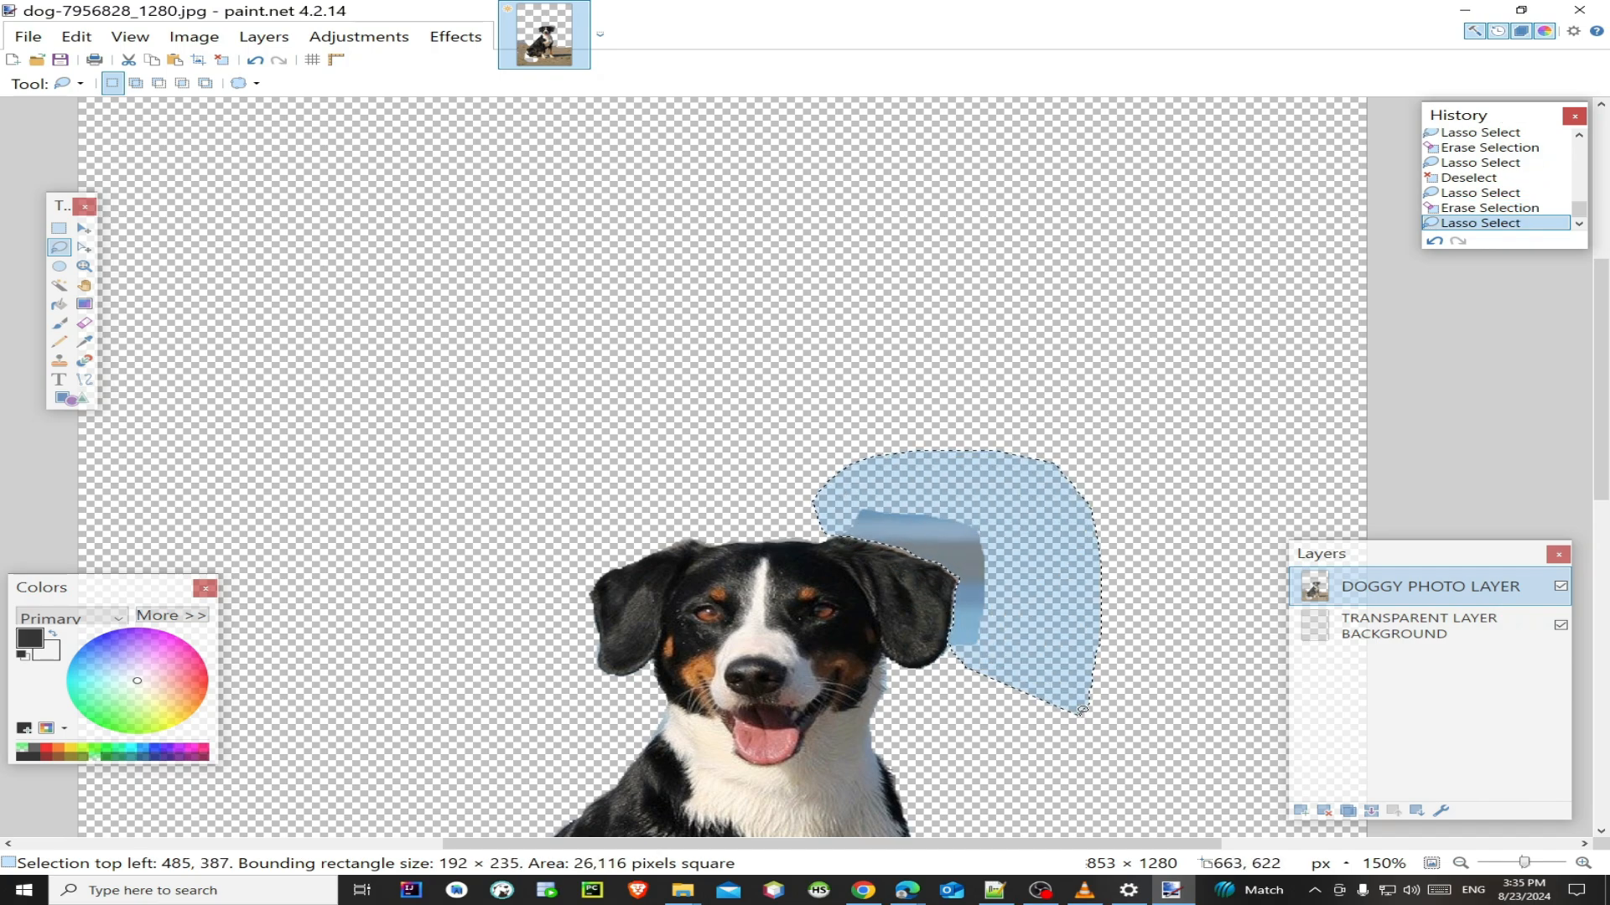
{"action": "key", "text": "Delete"}
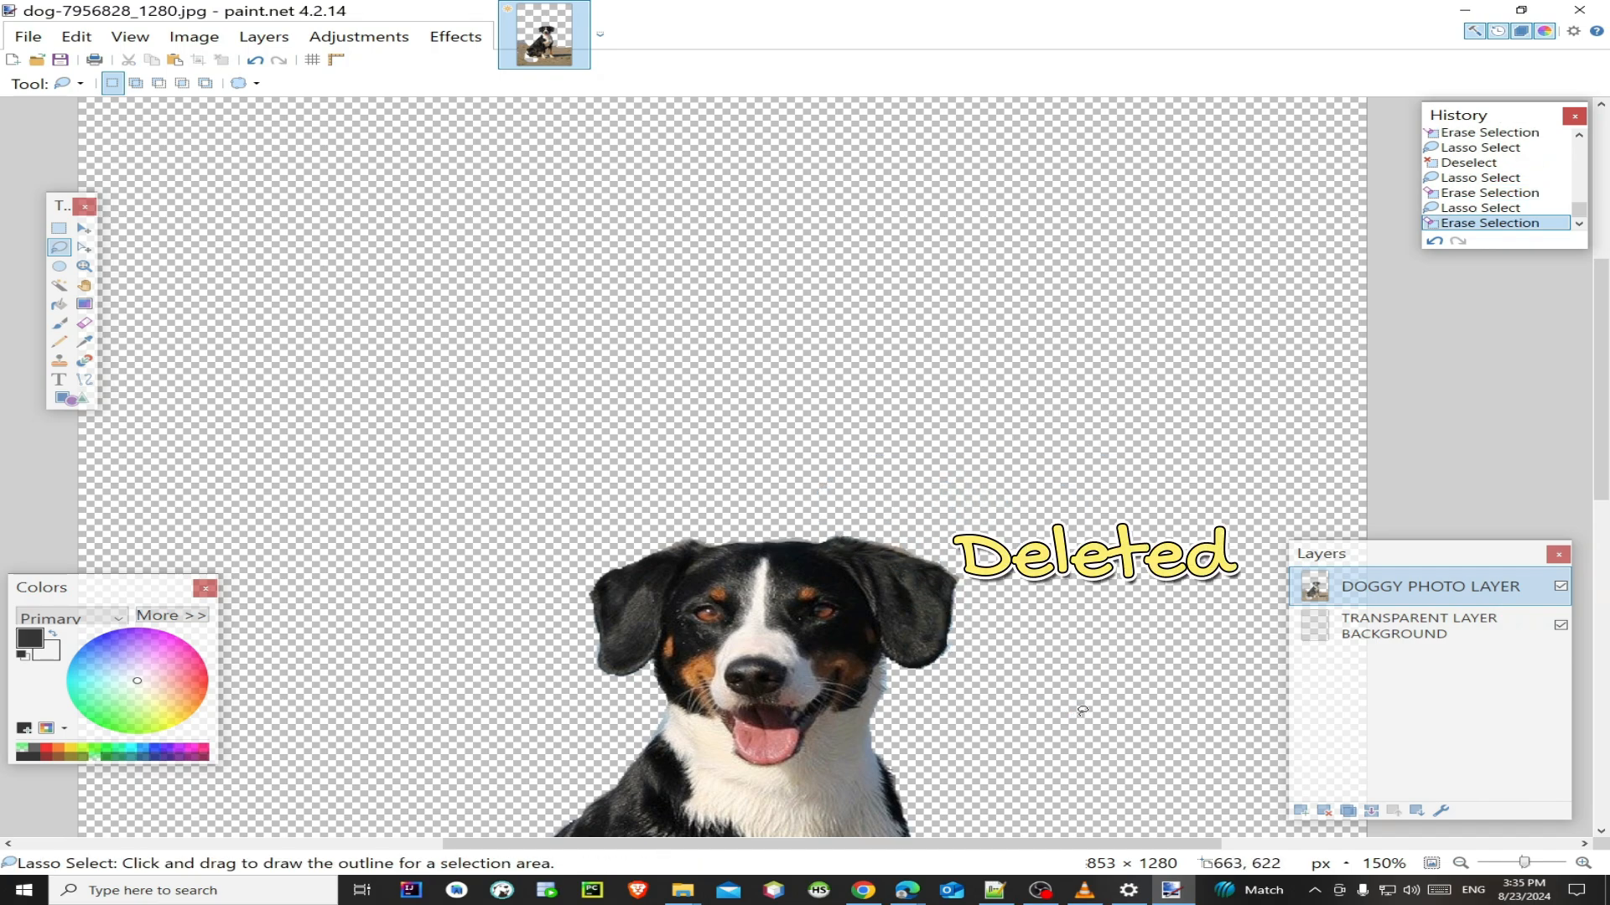
Step: Lasso and erase the sand around the dog's right-hand front paw, about 219 × 270 pixels, then clean up the bit at its toe tips
{"action": "scroll", "coordinate": [1081, 711], "scroll_direction": "down", "scroll_amount": 3}
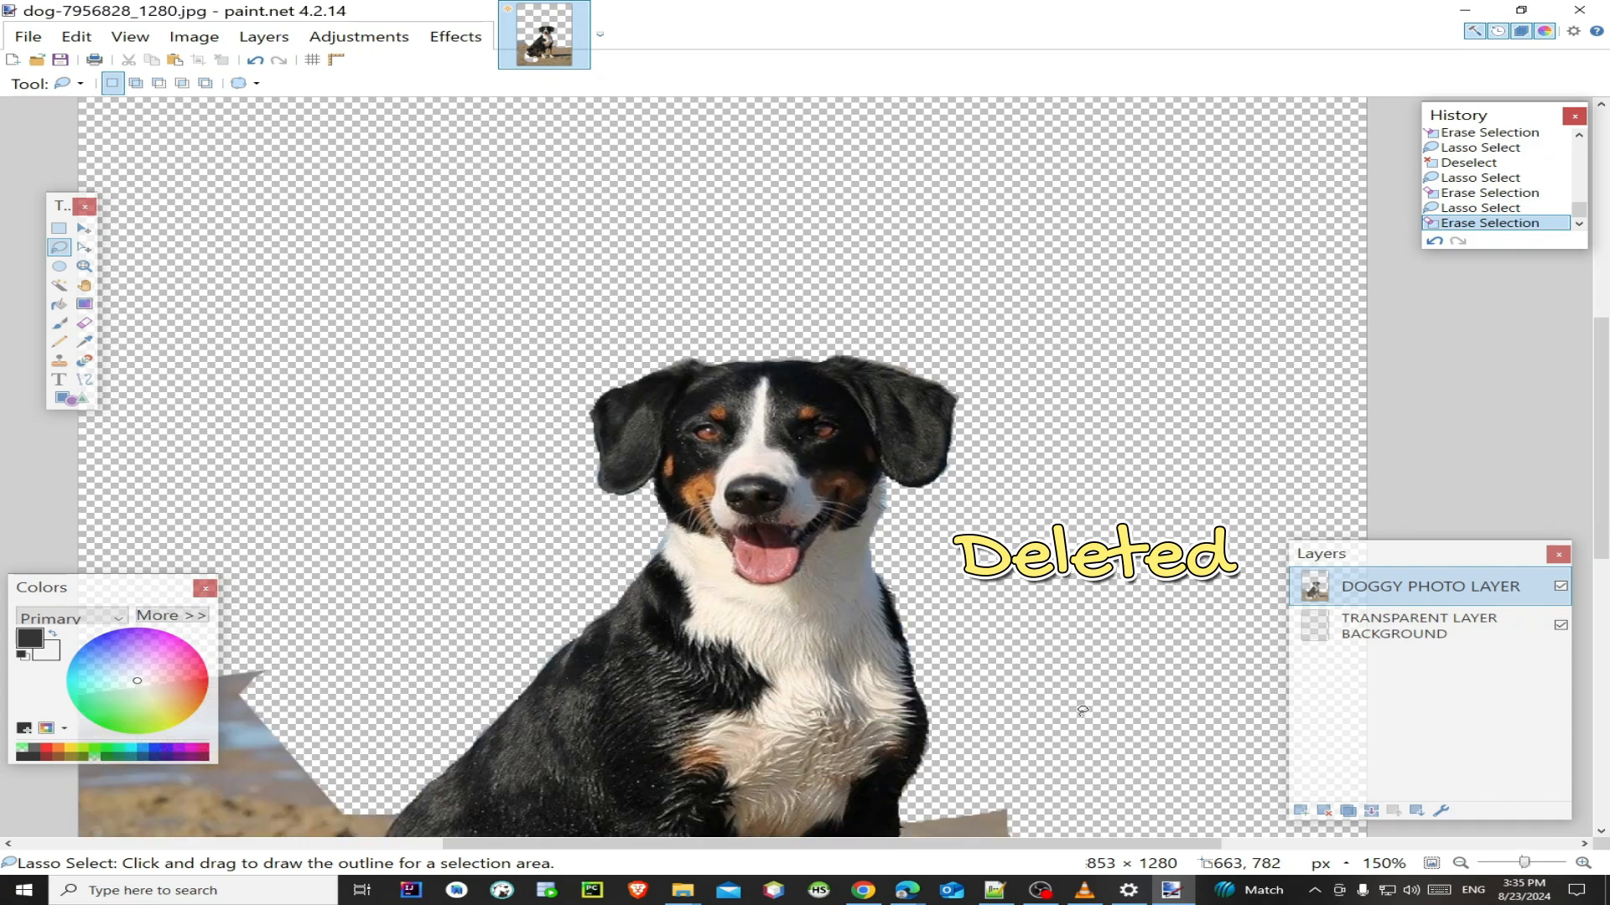
{"action": "scroll", "coordinate": [1082, 711], "scroll_direction": "down", "scroll_amount": 5}
{"action": "scroll", "coordinate": [1082, 711], "scroll_direction": "down", "scroll_amount": 3}
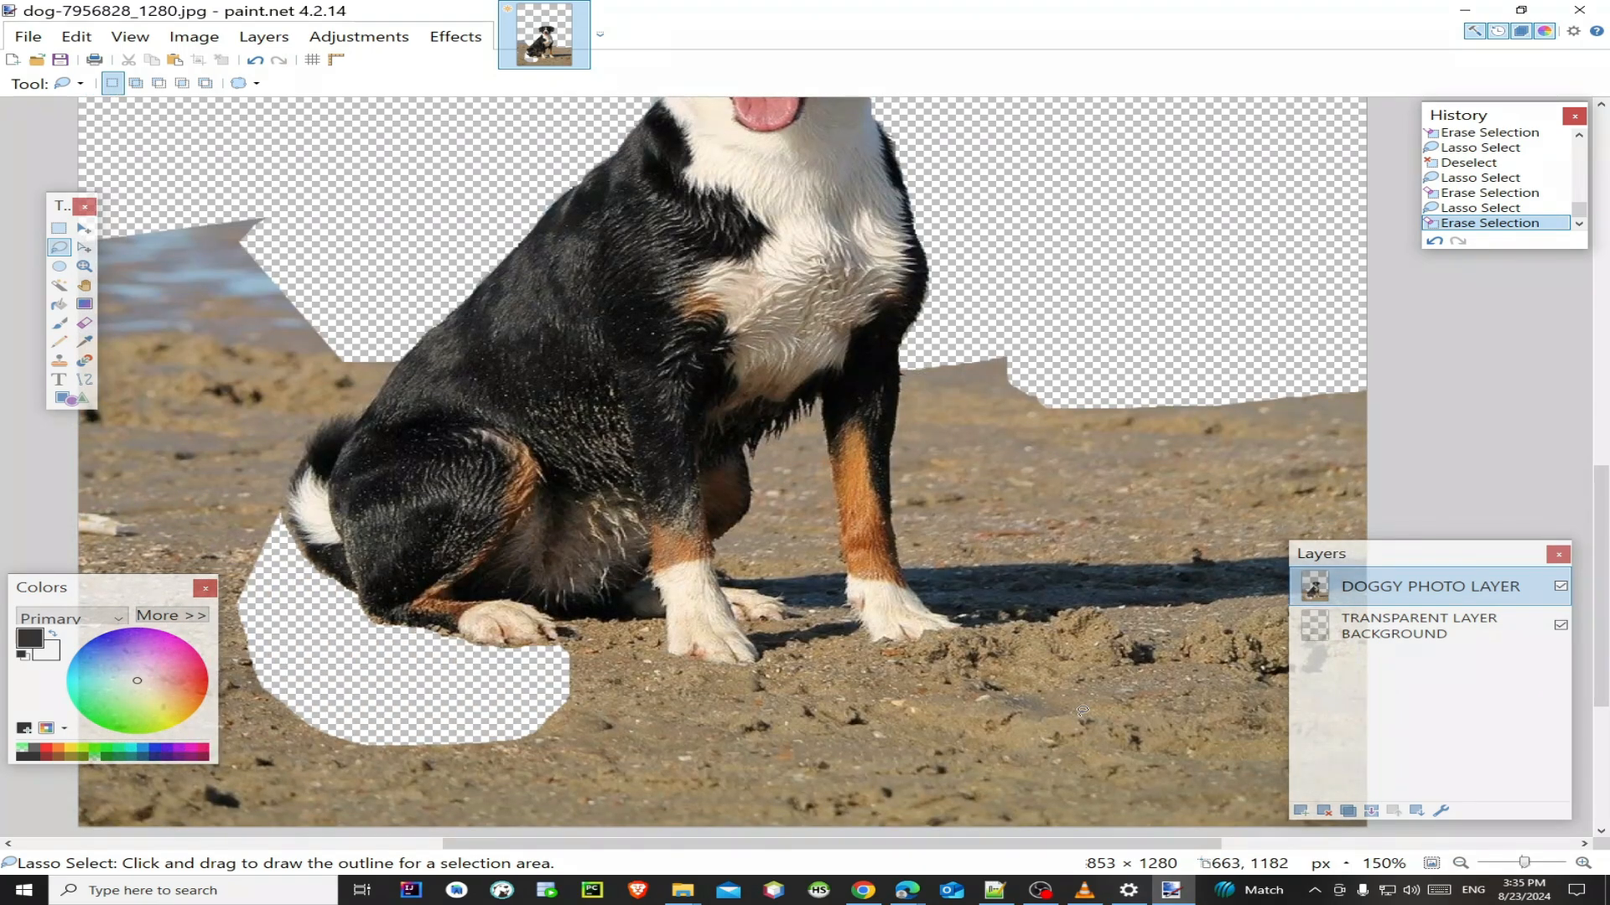
{"action": "scroll", "coordinate": [1086, 711], "scroll_direction": "down", "scroll_amount": 2}
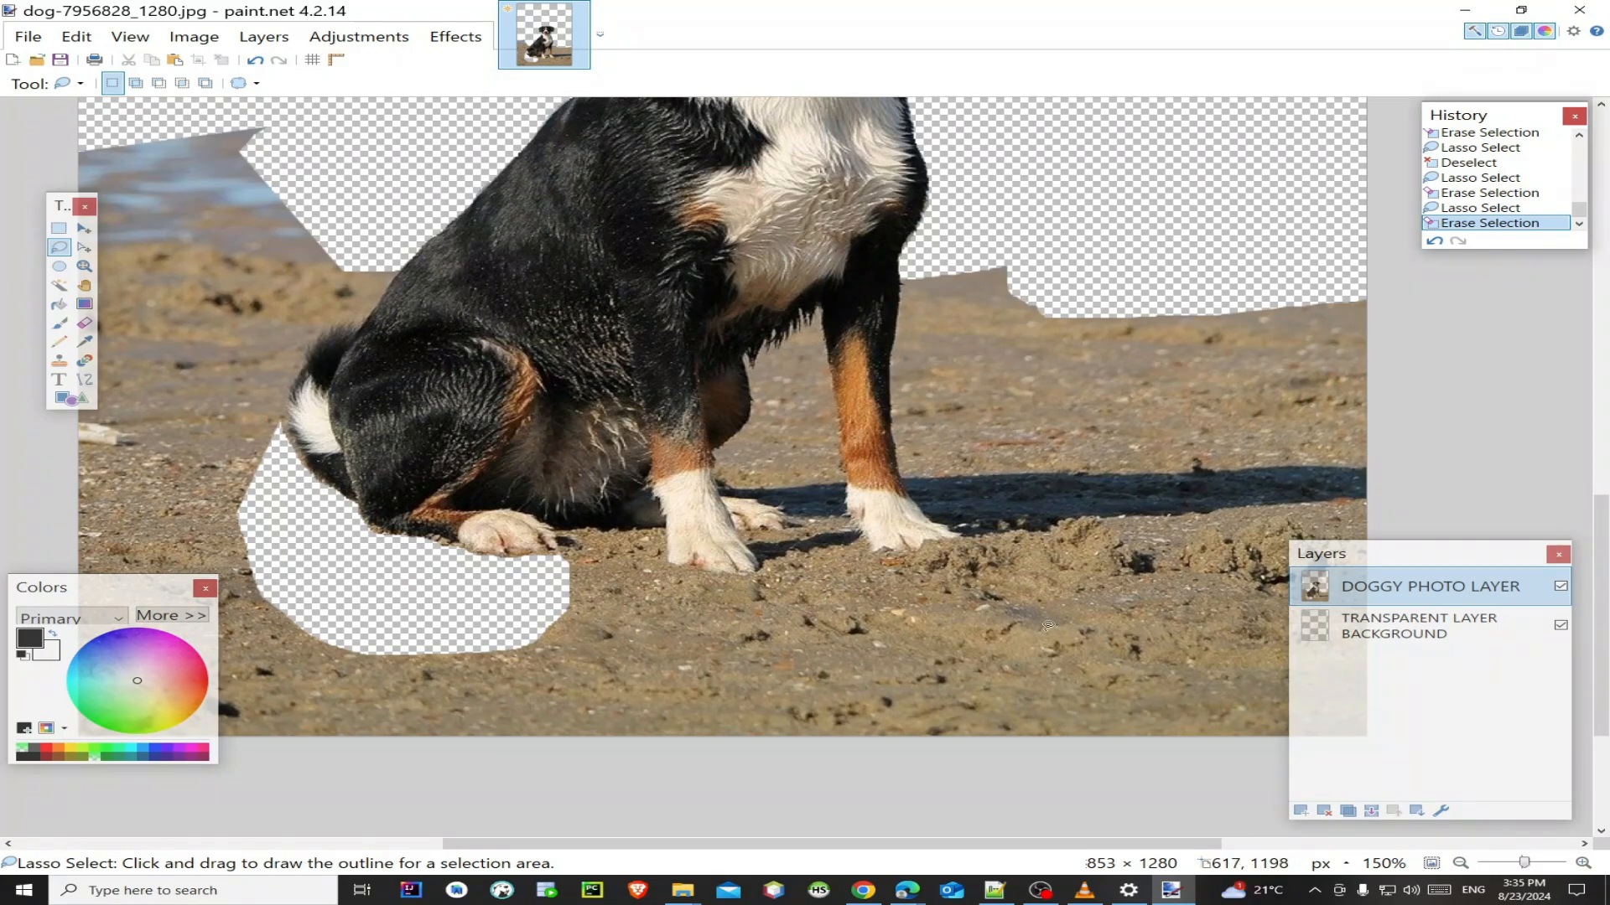
{"action": "scroll", "coordinate": [1139, 597], "scroll_direction": "up", "scroll_amount": 3}
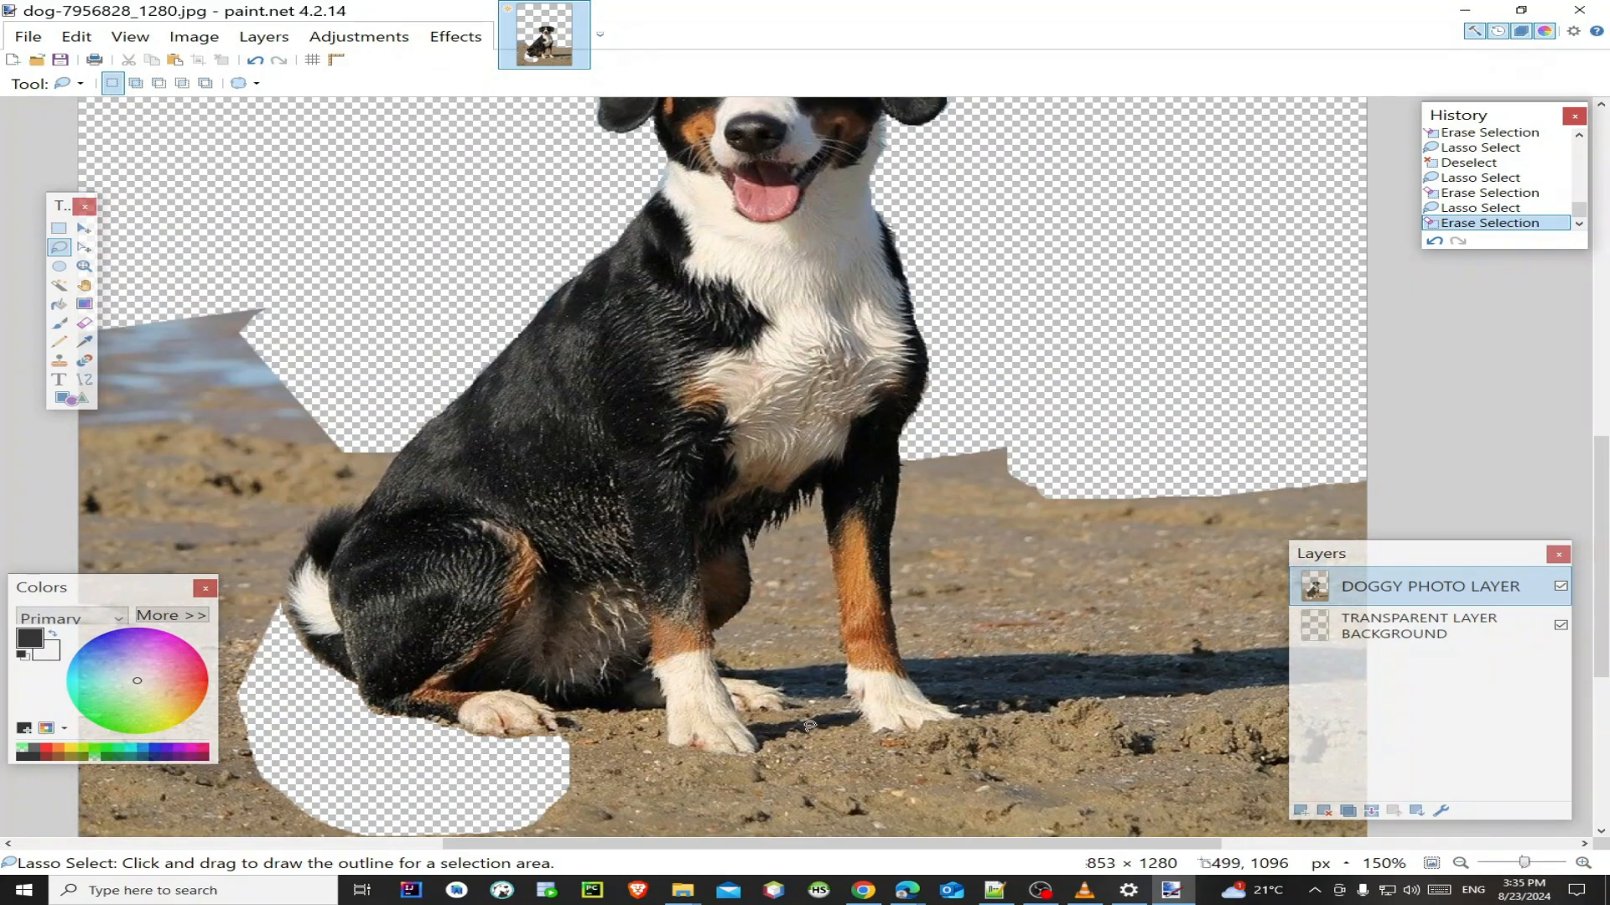
{"action": "scroll", "coordinate": [856, 735], "scroll_direction": "down", "scroll_amount": 2}
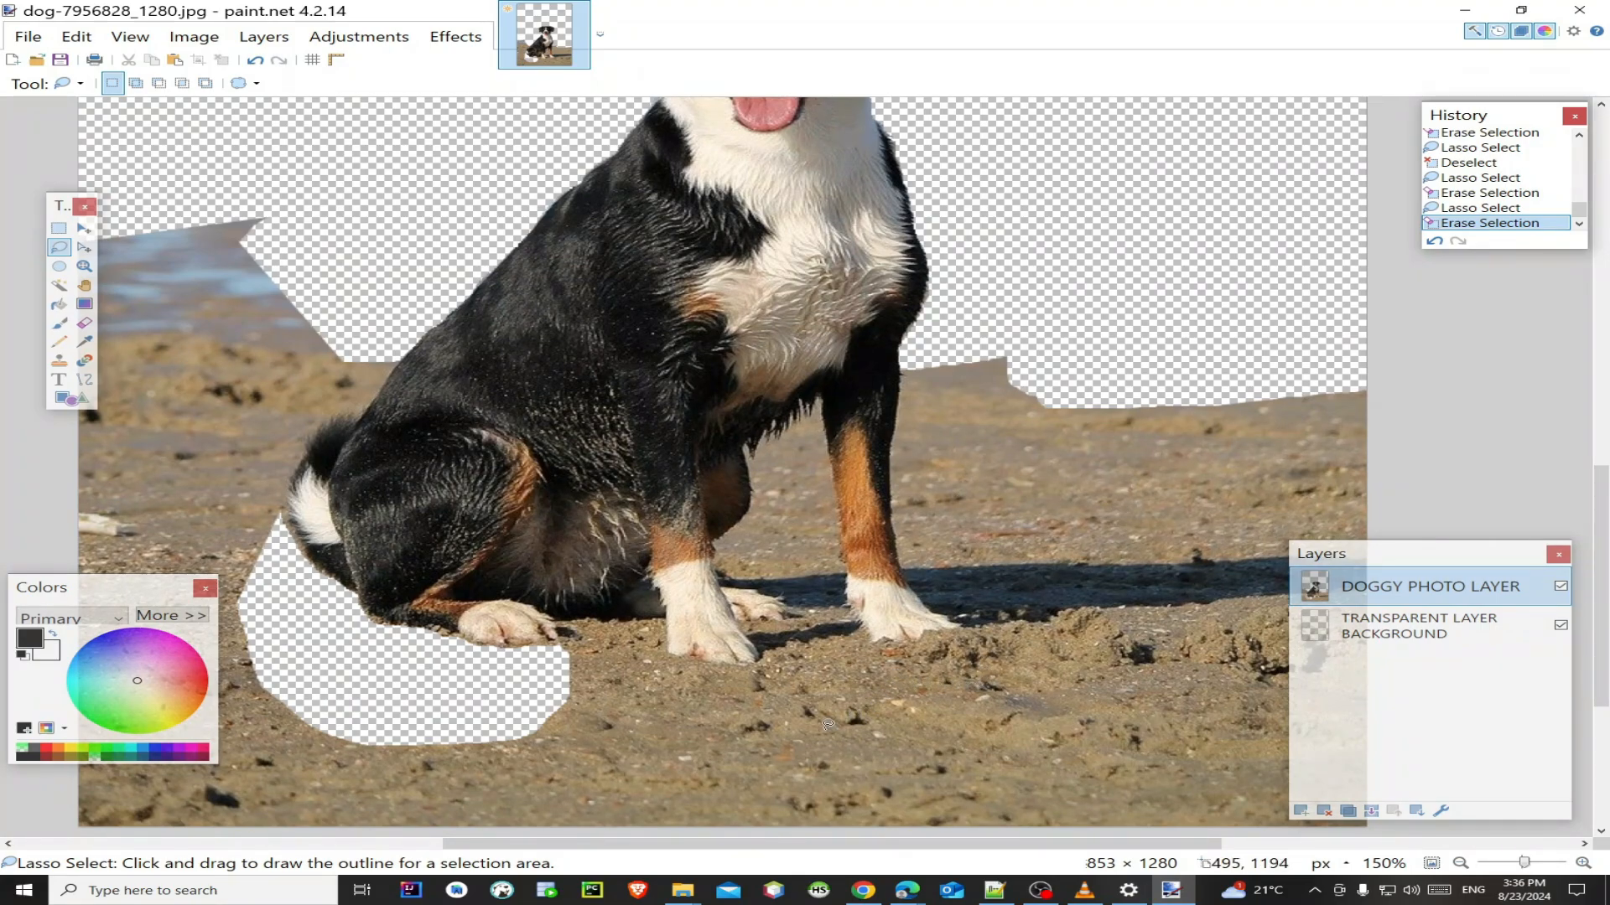
{"action": "mouse_move", "coordinate": [828, 724]}
{"action": "left_mouse_down"}
{"action": "mouse_move", "coordinate": [877, 641]}
{"action": "mouse_move", "coordinate": [970, 624]}
{"action": "mouse_move", "coordinate": [900, 576]}
{"action": "mouse_move", "coordinate": [893, 493]}
{"action": "mouse_move", "coordinate": [1073, 570]}
{"action": "mouse_move", "coordinate": [1152, 671]}
{"action": "mouse_move", "coordinate": [1160, 748]}
{"action": "mouse_move", "coordinate": [1086, 791]}
{"action": "left_mouse_up"}
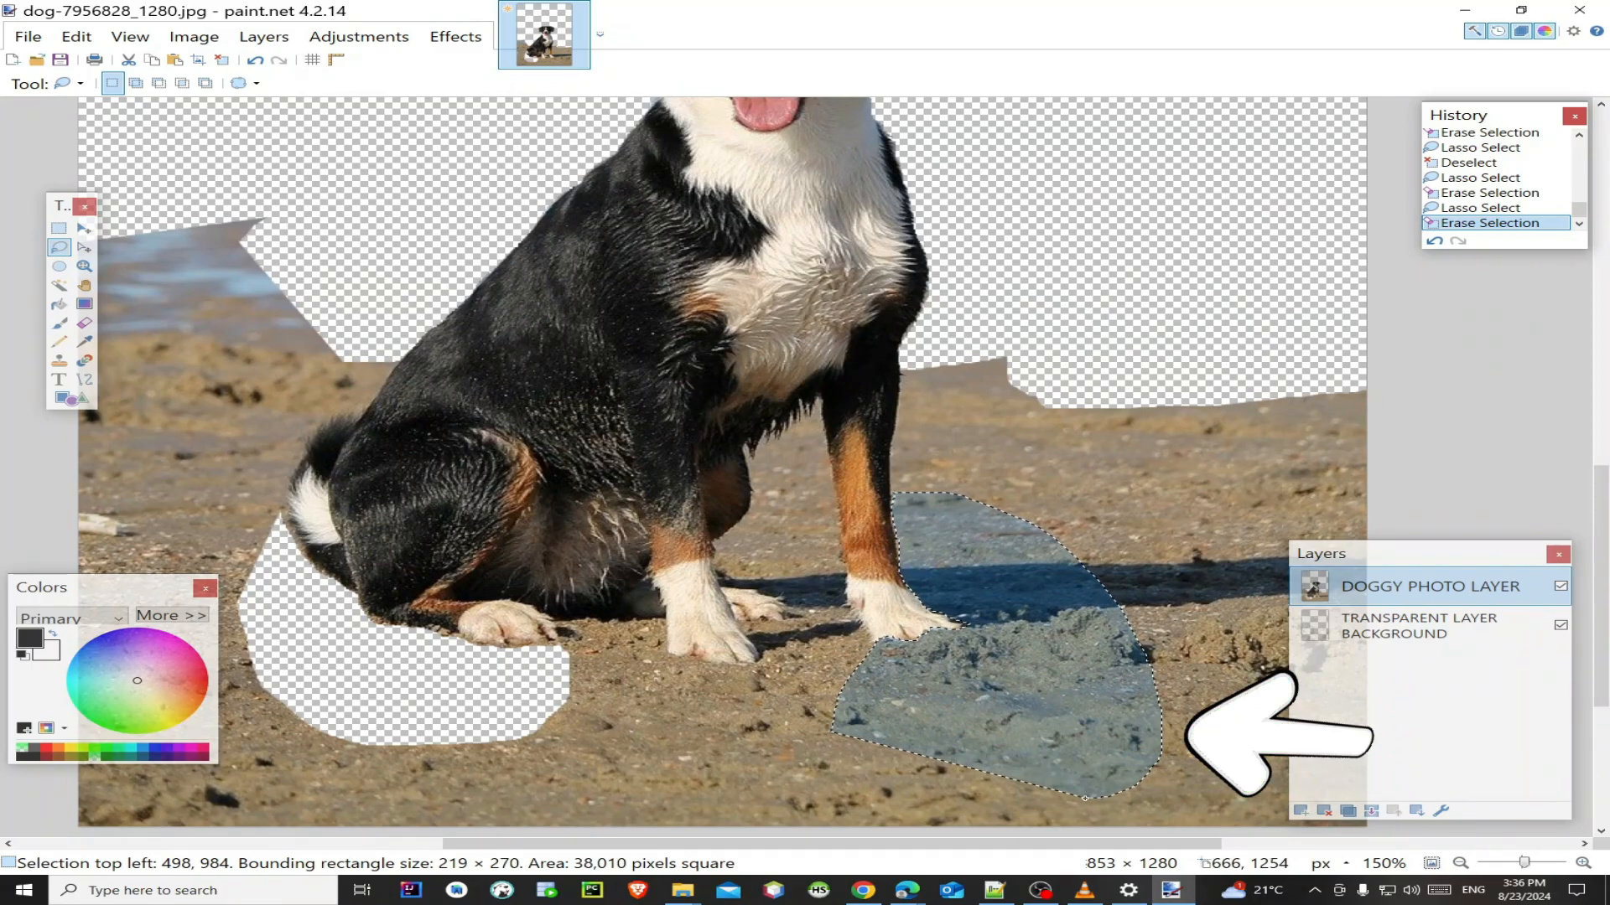
{"action": "key", "text": "Delete"}
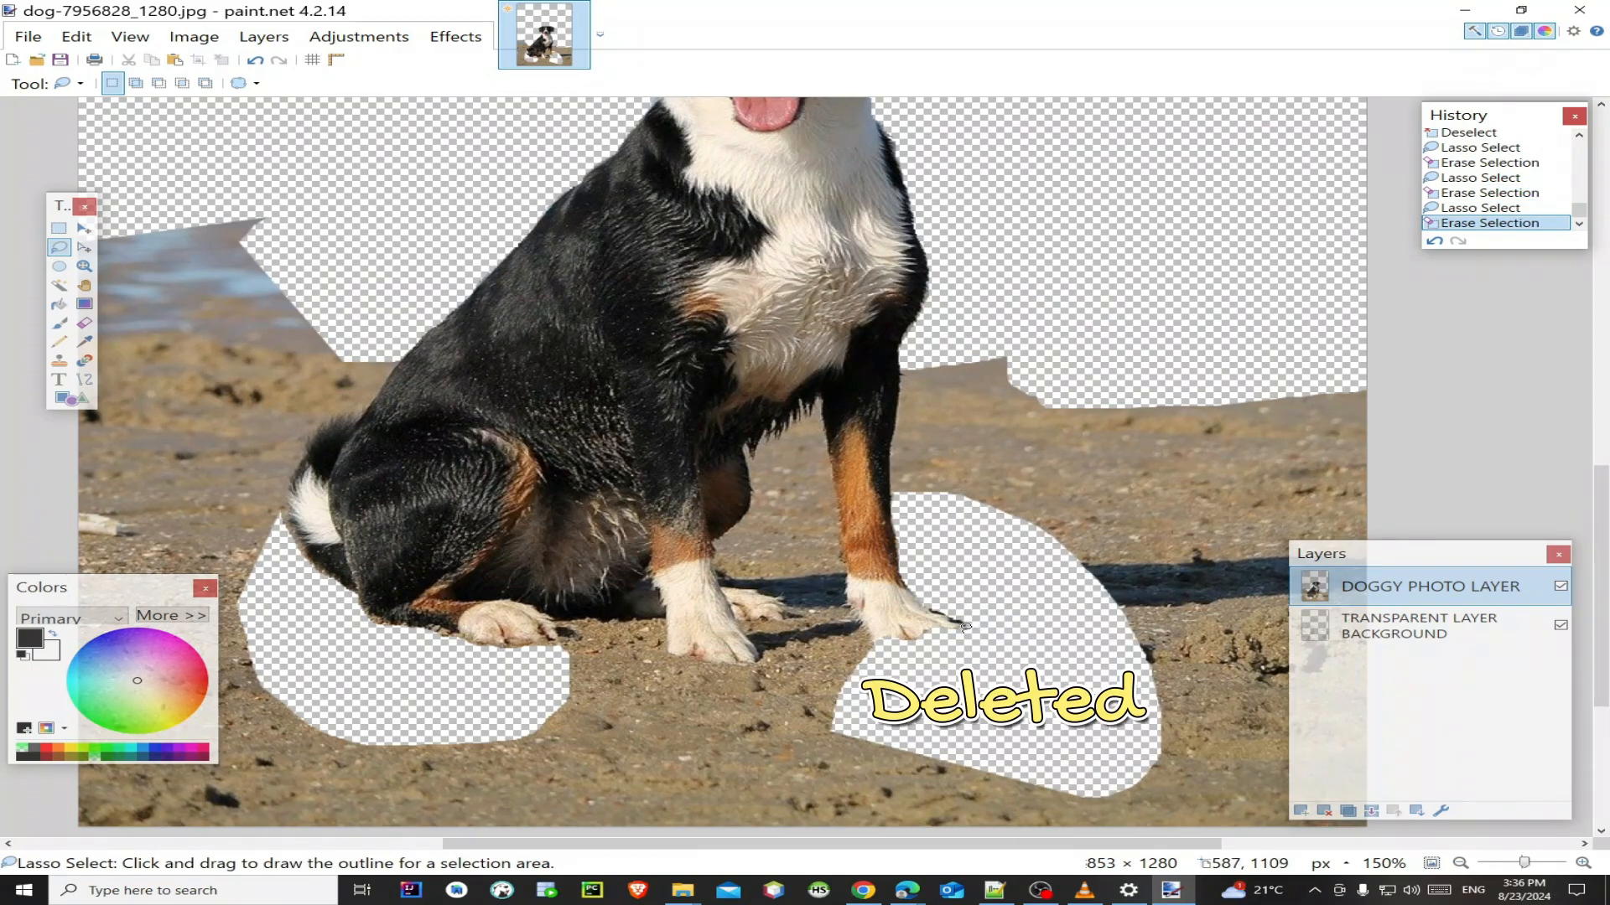
{"action": "mouse_move", "coordinate": [965, 625]}
{"action": "left_mouse_down"}
{"action": "mouse_move", "coordinate": [938, 609]}
{"action": "mouse_move", "coordinate": [998, 629]}
{"action": "left_mouse_up"}
{"action": "key", "text": "Delete"}
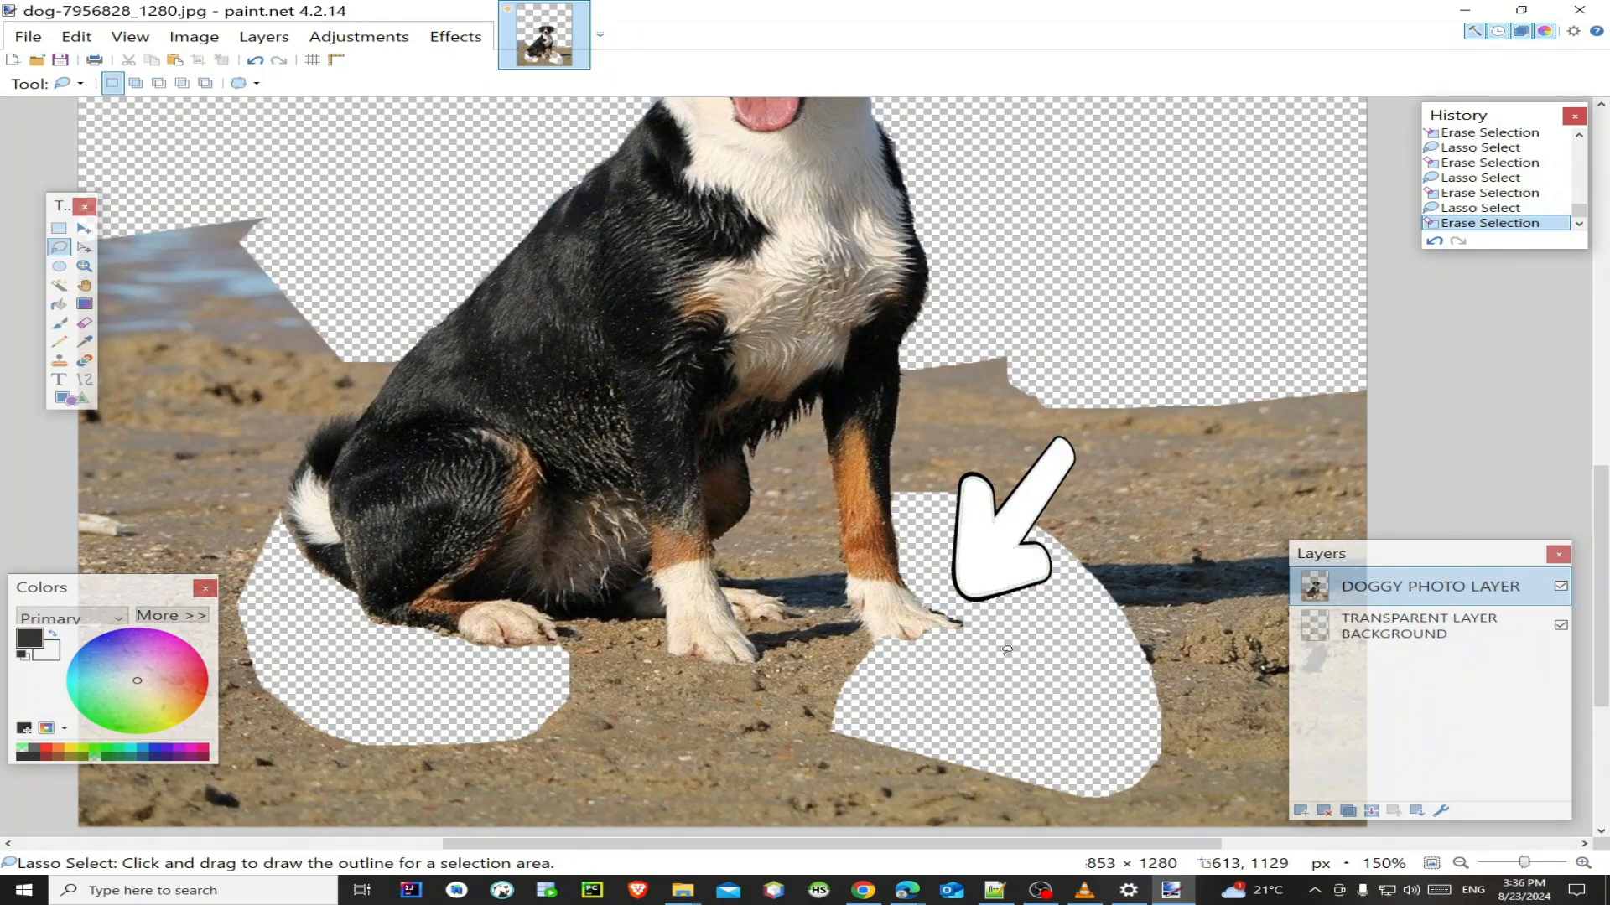
Step: Lasso the beach from the dog's right-hand front leg out to the image's right and bottom edges, about 316 × 469 pixels, and erase it
{"action": "scroll", "coordinate": [1009, 670], "scroll_direction": "up", "scroll_amount": 3}
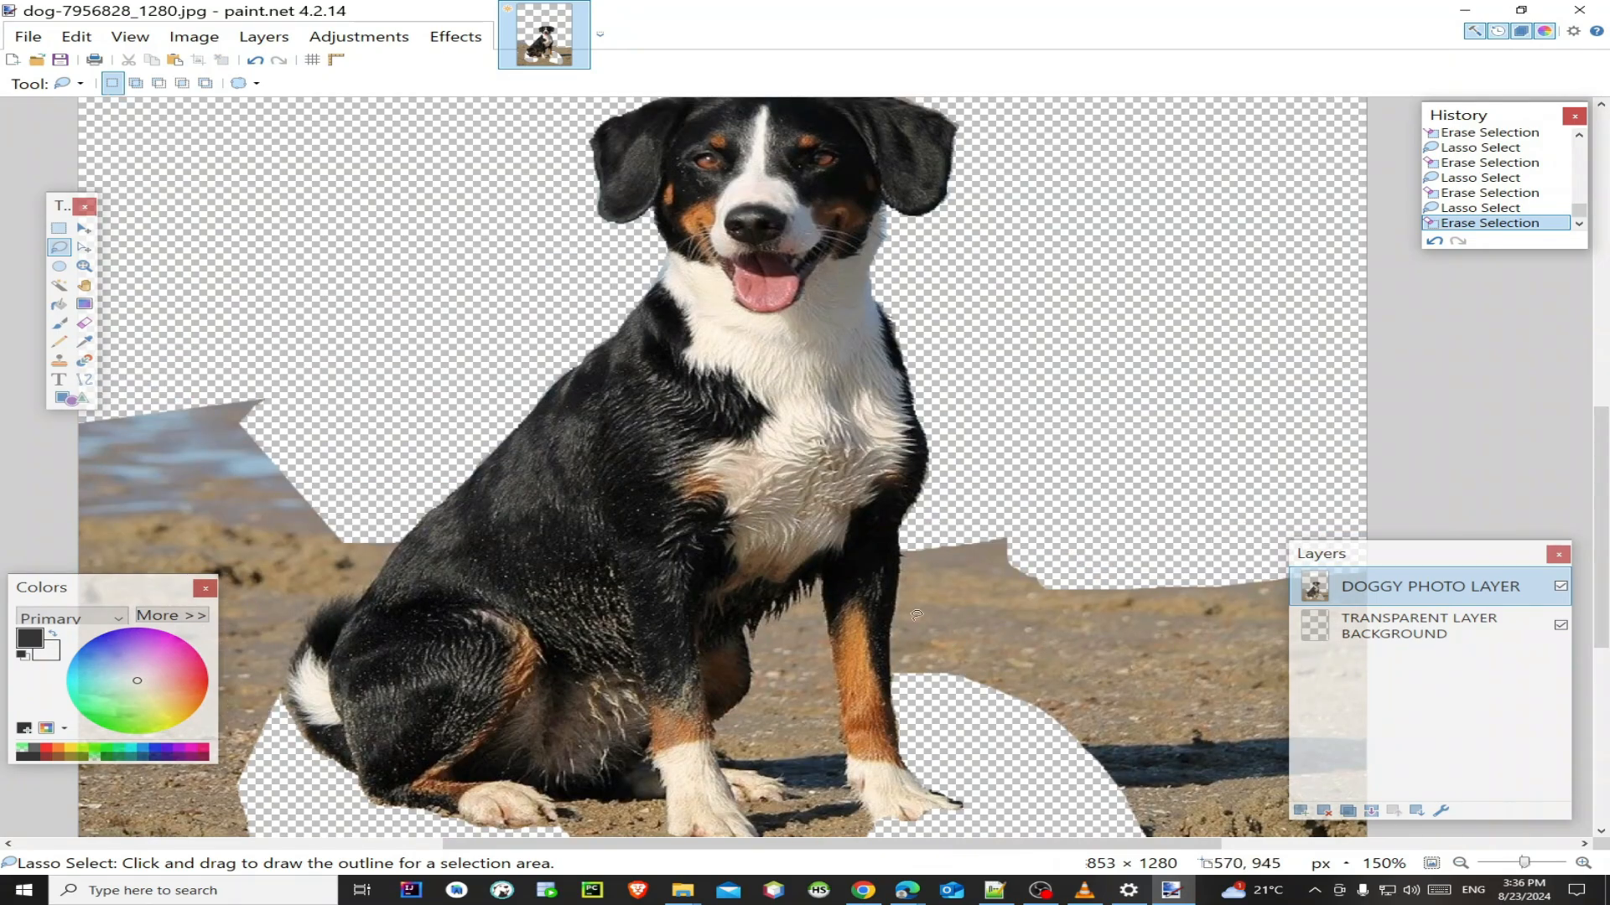
{"action": "left_click", "coordinate": [896, 681]}
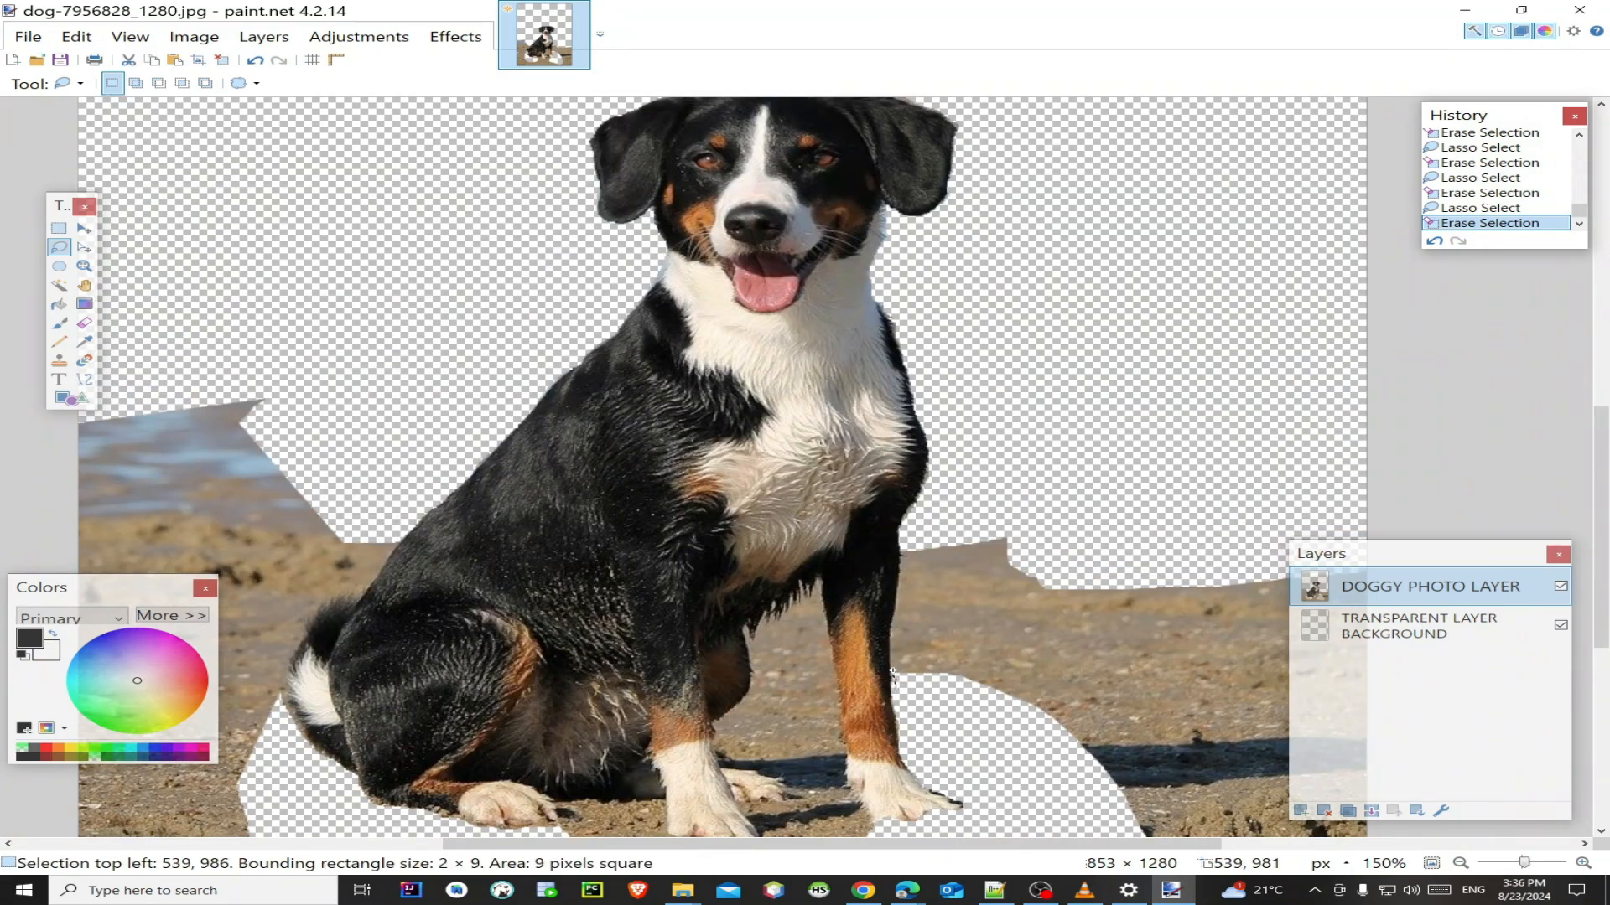
{"action": "mouse_move", "coordinate": [893, 676]}
{"action": "left_mouse_down"}
{"action": "mouse_move", "coordinate": [935, 717]}
{"action": "mouse_move", "coordinate": [894, 704]}
{"action": "mouse_move", "coordinate": [911, 698]}
{"action": "mouse_move", "coordinate": [890, 658]}
{"action": "left_mouse_up"}
{"action": "left_click", "coordinate": [911, 697]}
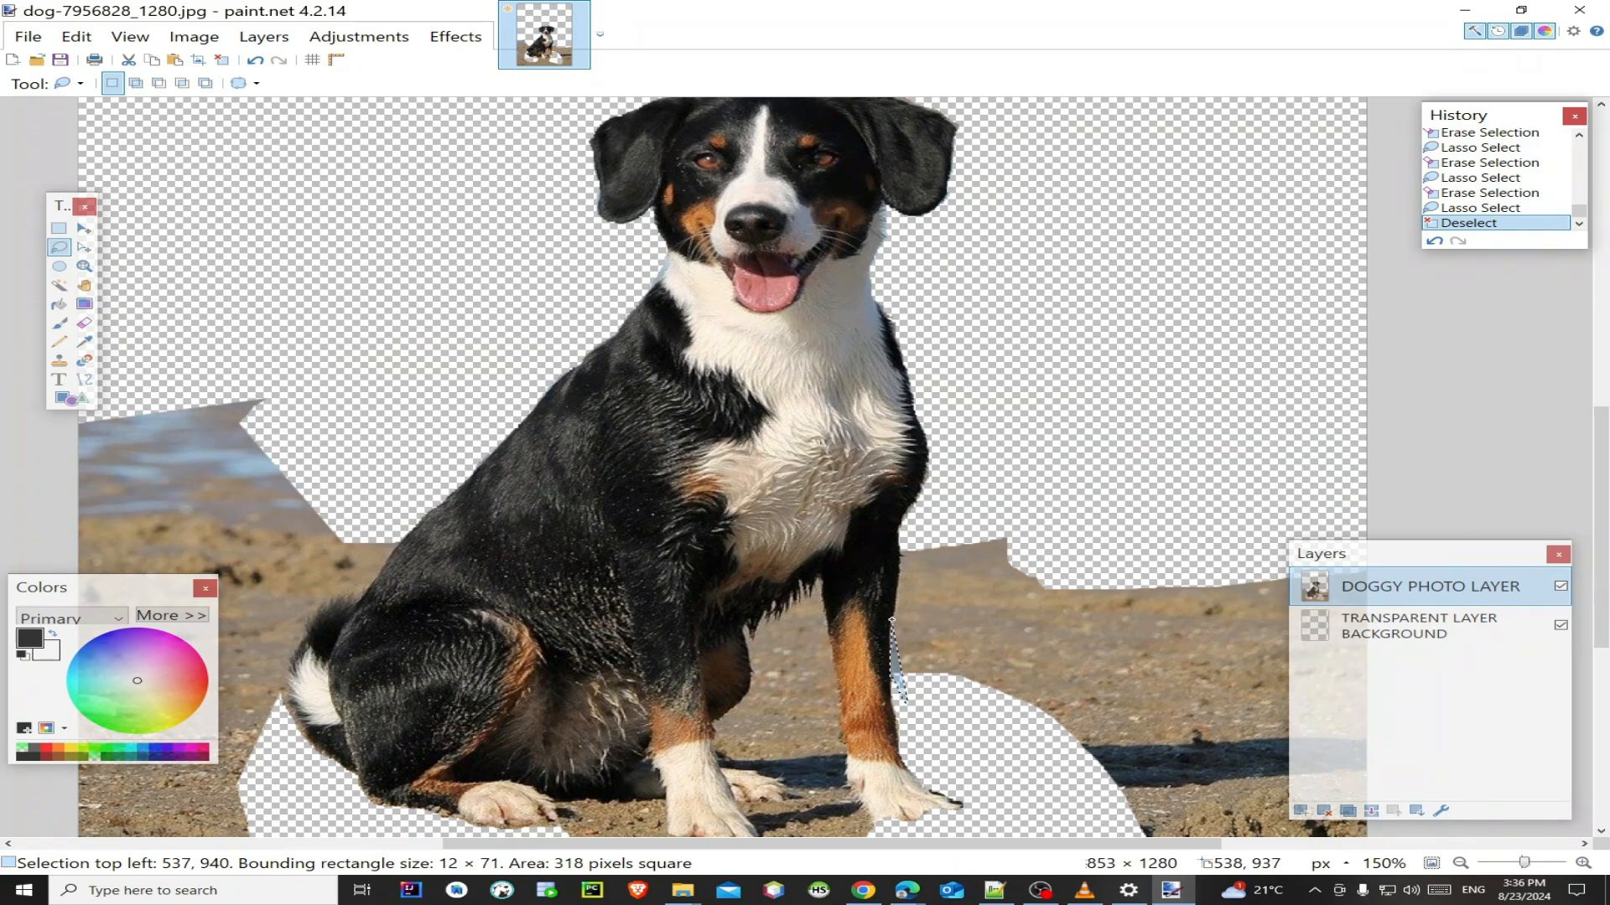
{"action": "mouse_move", "coordinate": [891, 620]}
{"action": "left_mouse_down"}
{"action": "mouse_move", "coordinate": [904, 562]}
{"action": "mouse_move", "coordinate": [962, 525]}
{"action": "mouse_move", "coordinate": [1418, 482]}
{"action": "mouse_move", "coordinate": [1513, 669]}
{"action": "mouse_move", "coordinate": [1548, 874]}
{"action": "mouse_move", "coordinate": [1570, 901]}
{"action": "mouse_move", "coordinate": [1184, 901]}
{"action": "left_mouse_up"}
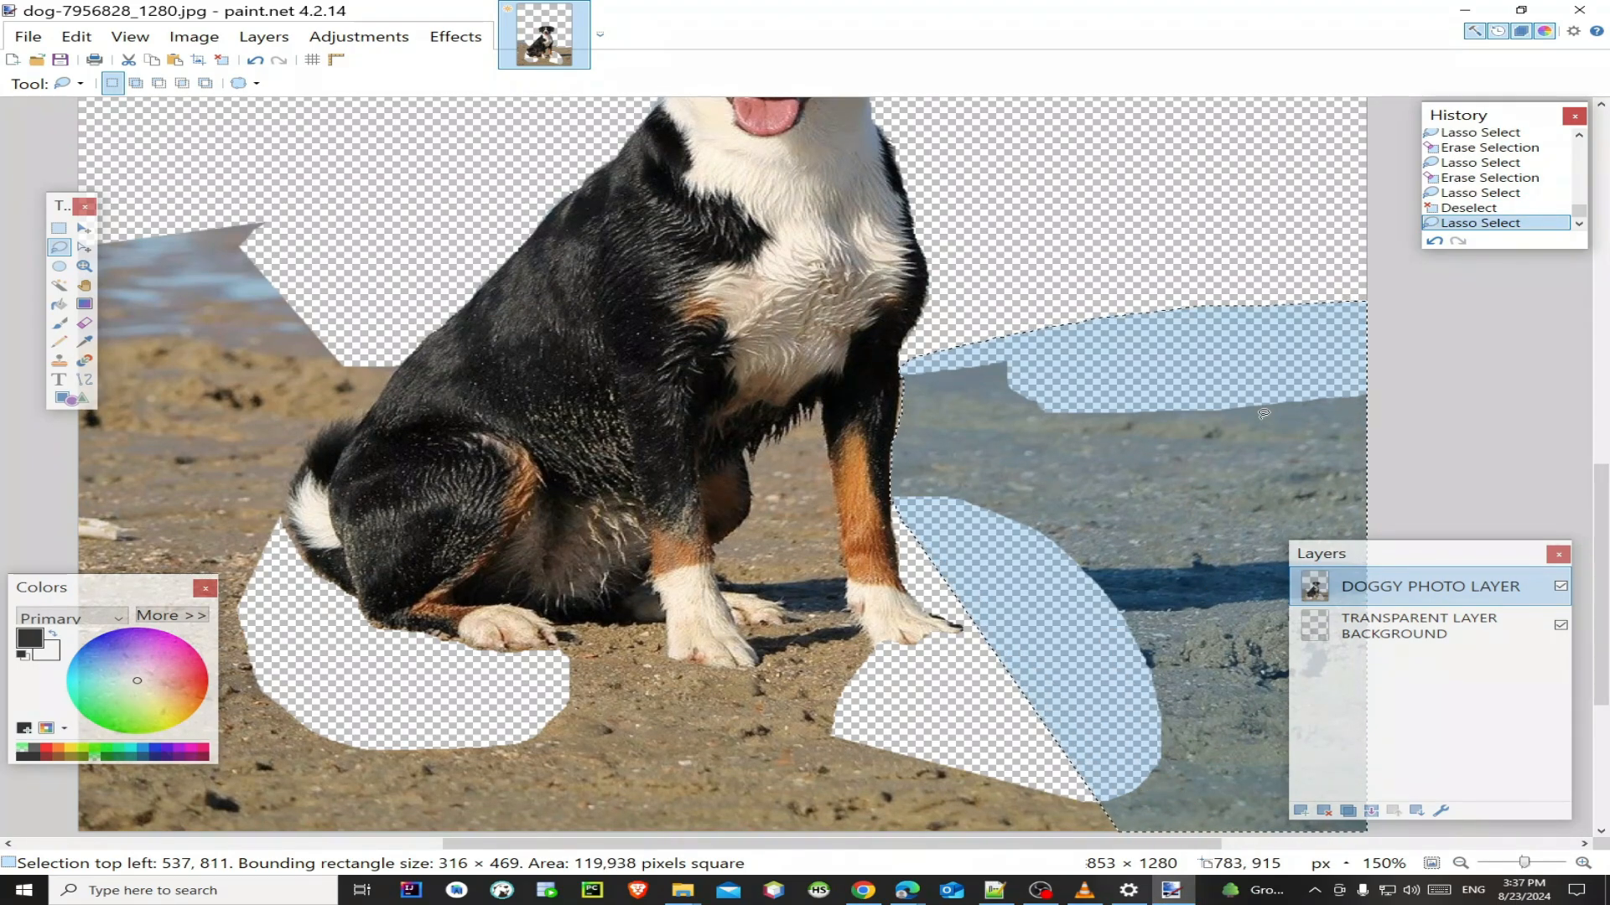
{"action": "key", "text": "Delete"}
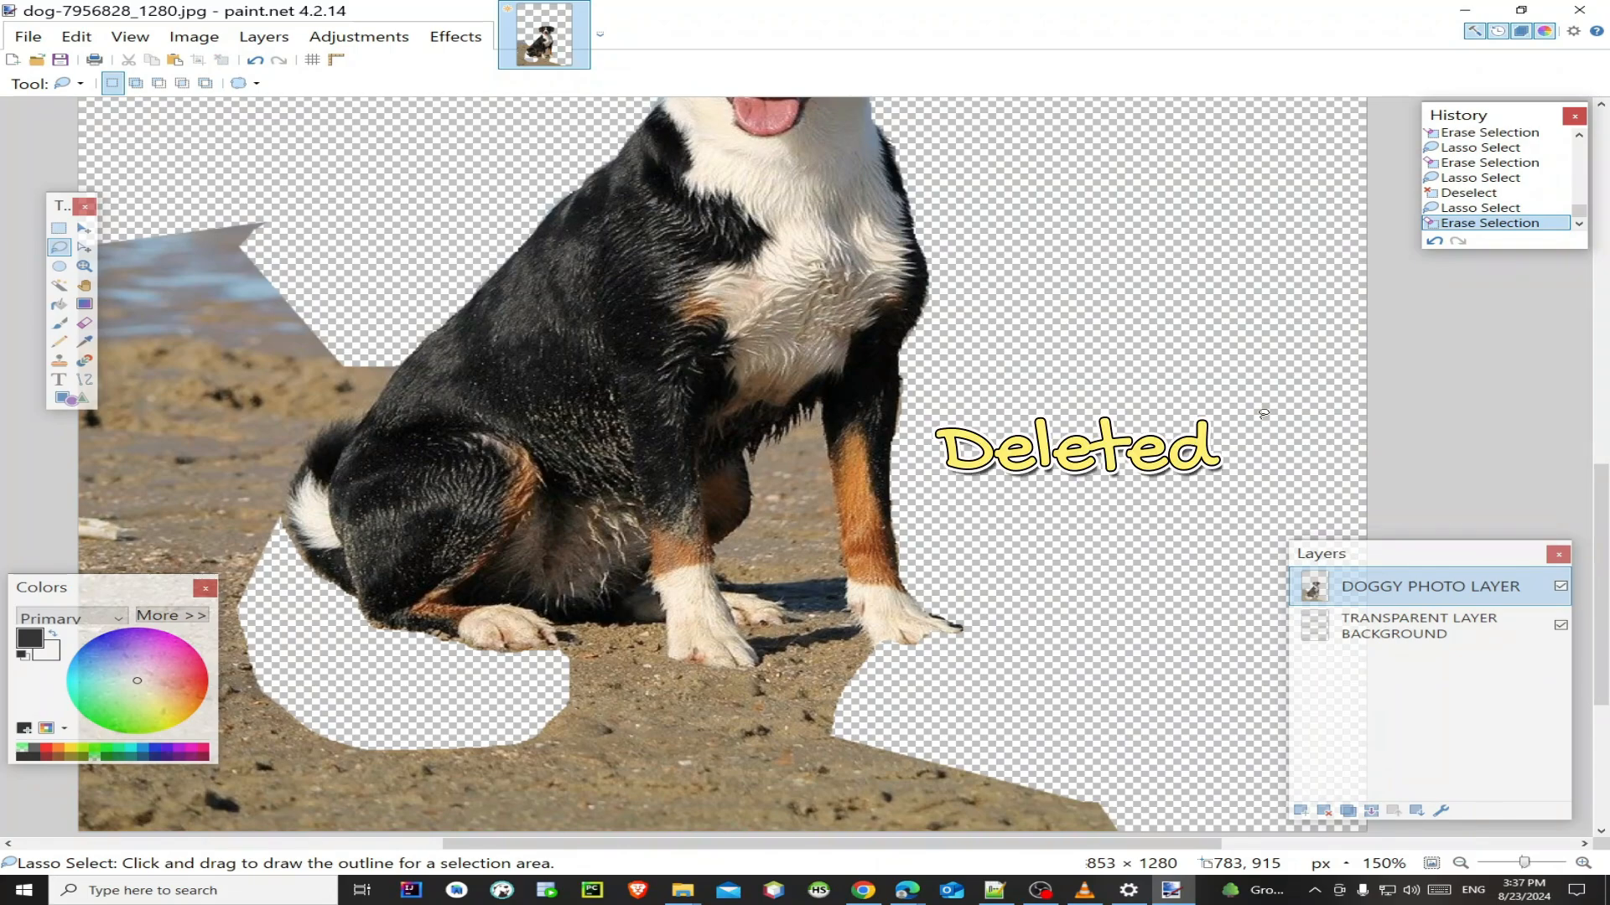
Step: Lasso the strip of sand below the dog's paws down to the image's bottom edge, about 642 × 143 pixels, and erase it
{"action": "scroll", "coordinate": [1264, 368], "scroll_direction": "down", "scroll_amount": 3}
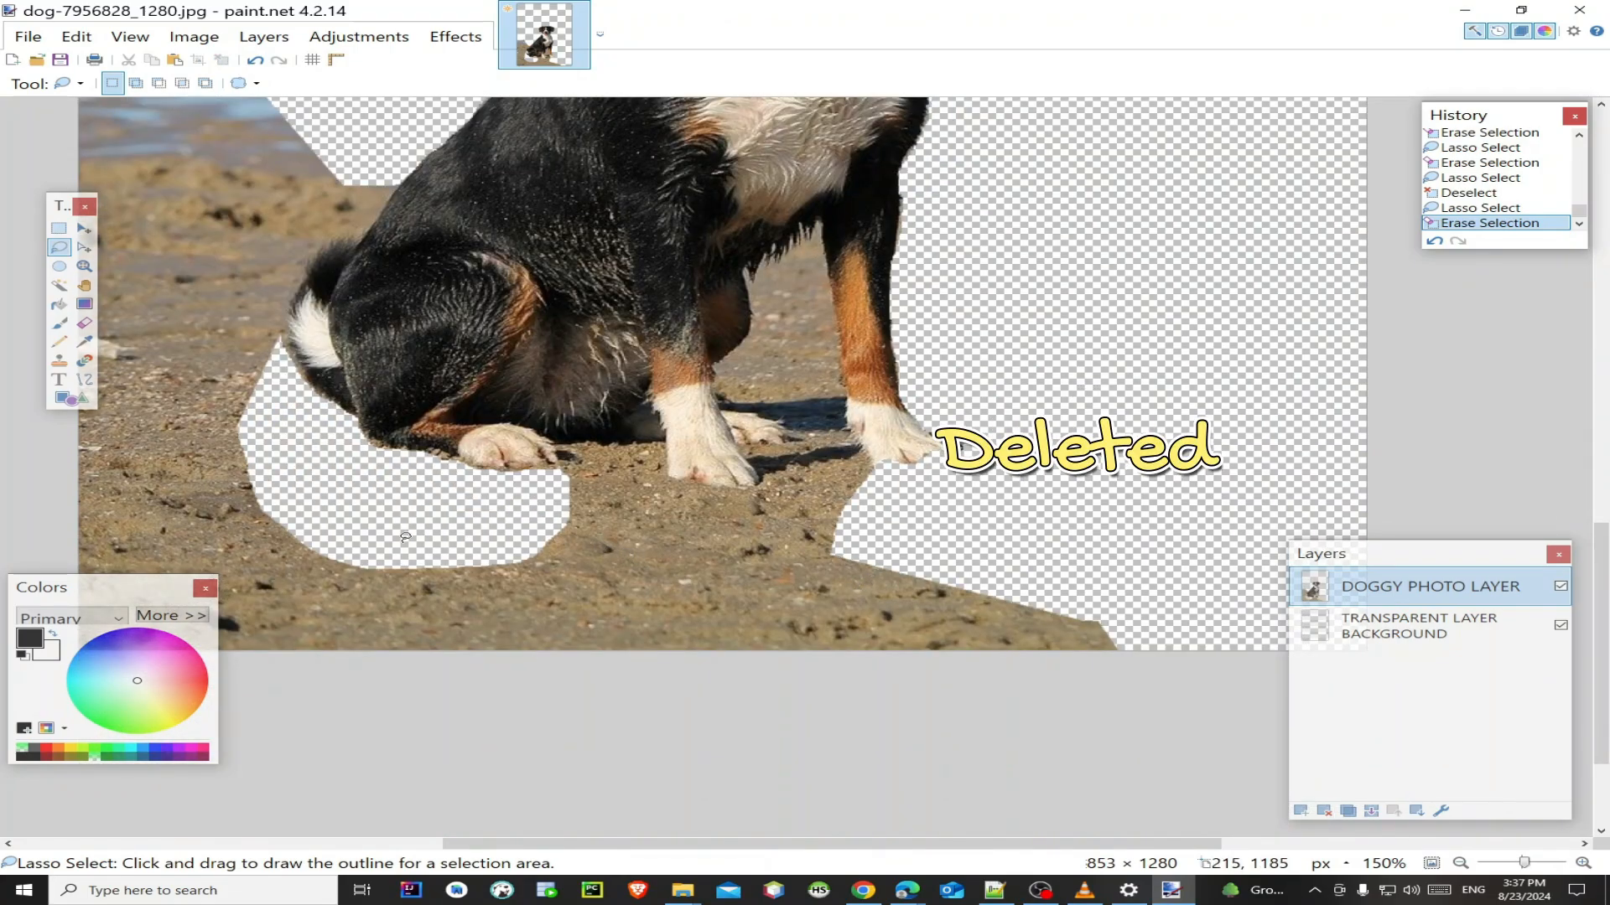
{"action": "mouse_move", "coordinate": [1180, 518]}
{"action": "left_mouse_down"}
{"action": "mouse_move", "coordinate": [1150, 653]}
{"action": "mouse_move", "coordinate": [936, 650]}
{"action": "left_mouse_up"}
{"action": "mouse_move", "coordinate": [639, 775]}
{"action": "left_mouse_down"}
{"action": "mouse_move", "coordinate": [774, 754]}
{"action": "mouse_move", "coordinate": [599, 721]}
{"action": "mouse_move", "coordinate": [180, 685]}
{"action": "mouse_move", "coordinate": [210, 691]}
{"action": "mouse_move", "coordinate": [243, 587]}
{"action": "mouse_move", "coordinate": [315, 488]}
{"action": "left_mouse_up"}
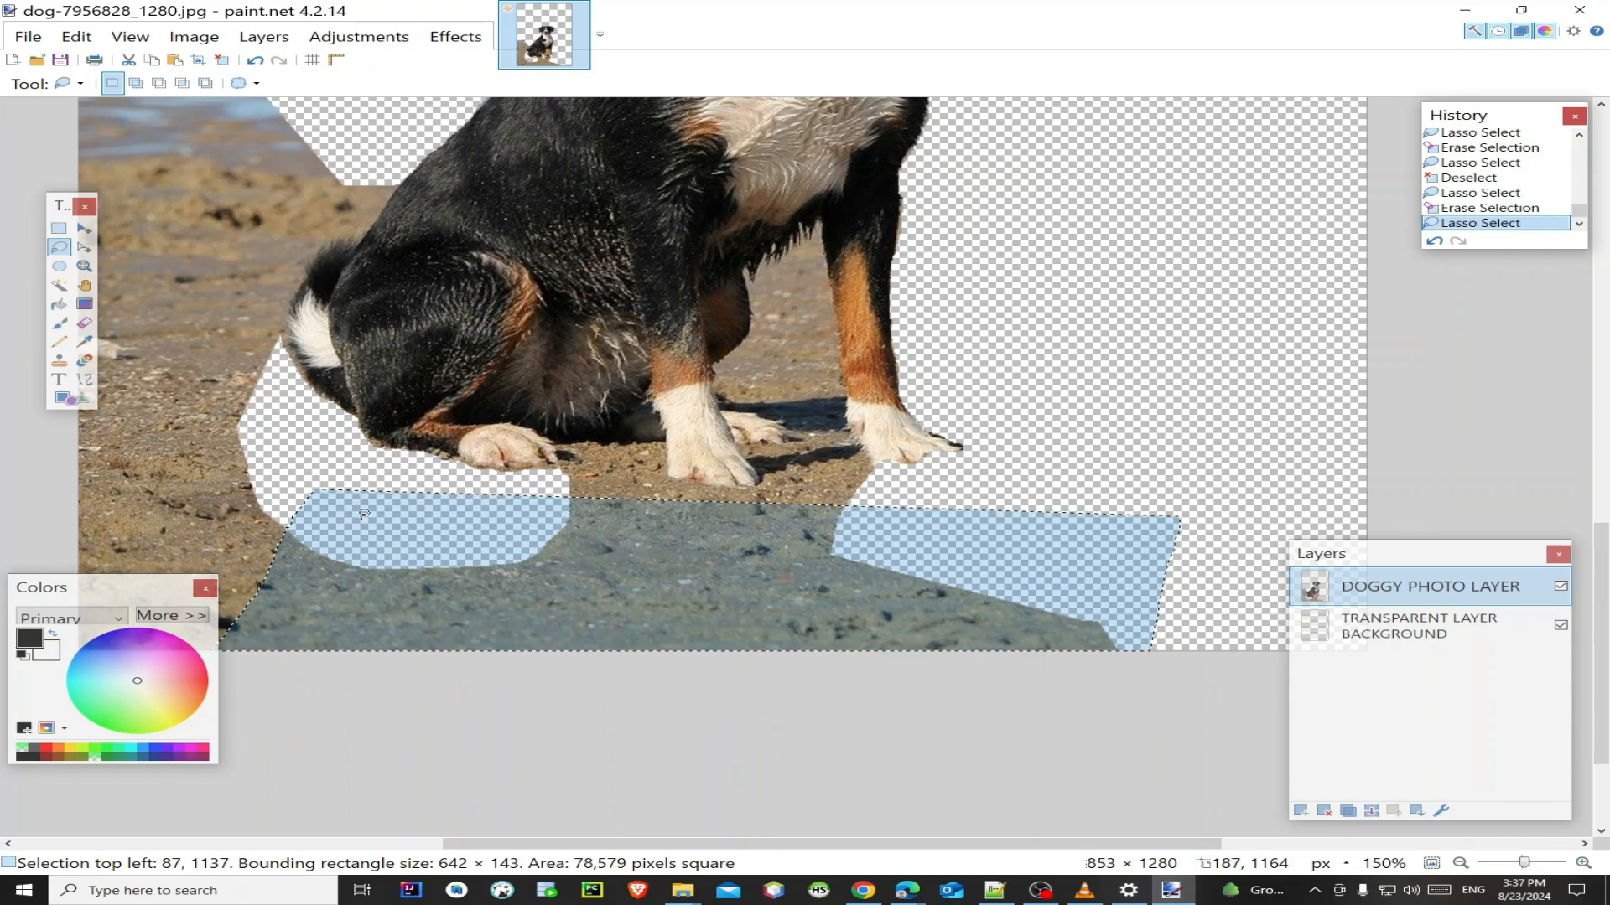
{"action": "key", "text": "Delete"}
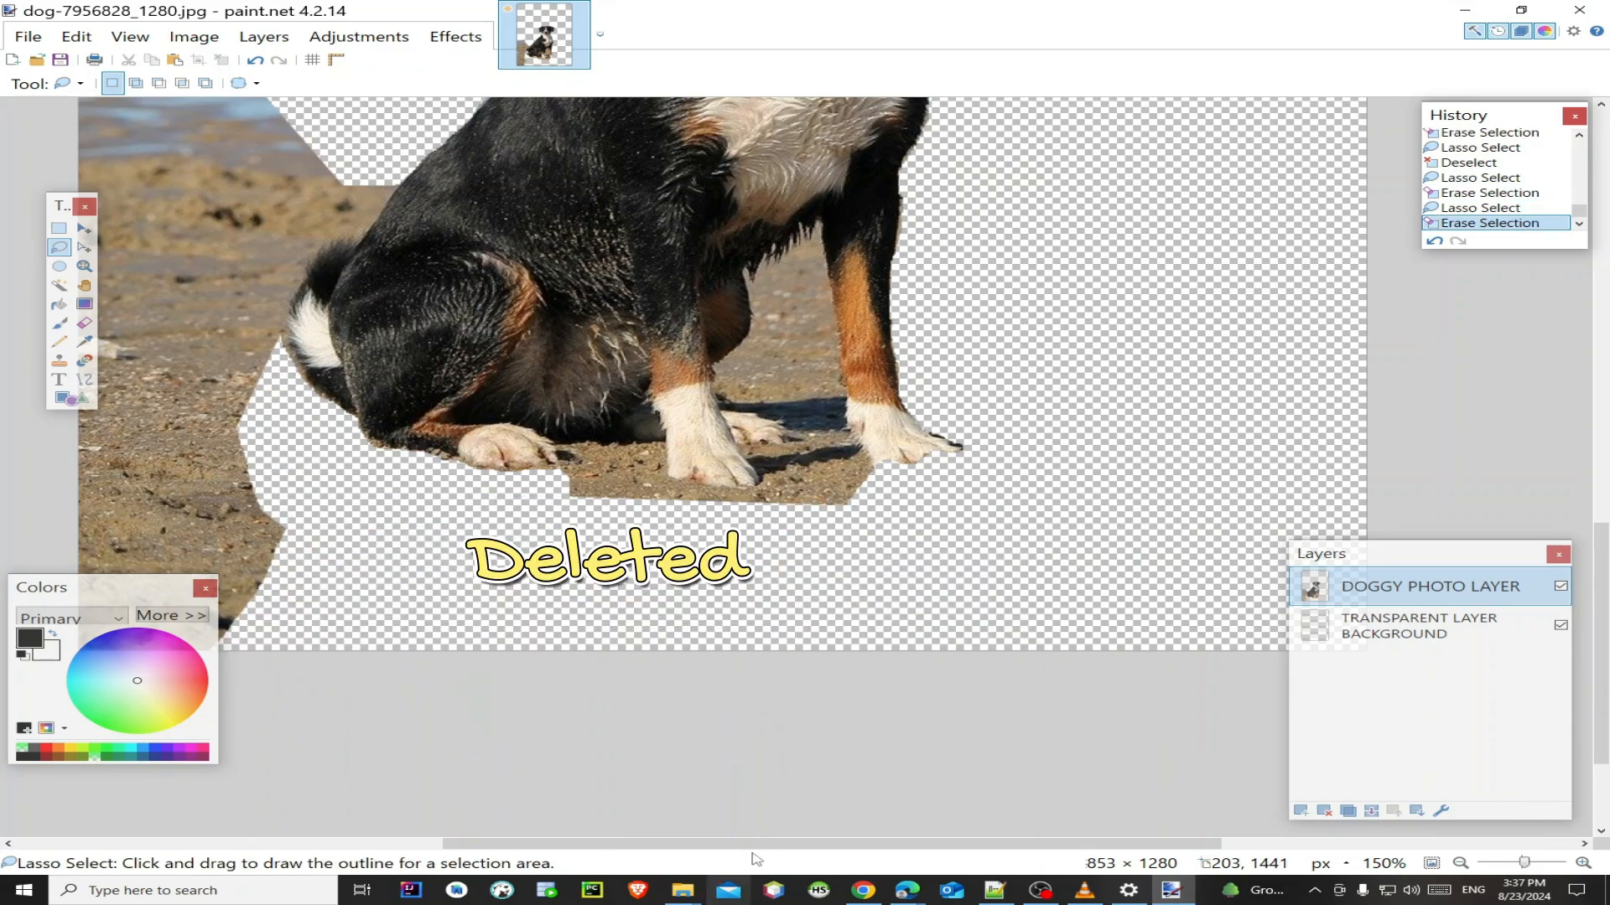
Step: Make a rectangular selection of about 132 × 581 pixels over the beach along the image's left edge, behind the dog's tail, and erase it
{"action": "left_click_drag", "start_coordinate": [713, 844], "coordinate": [466, 852]}
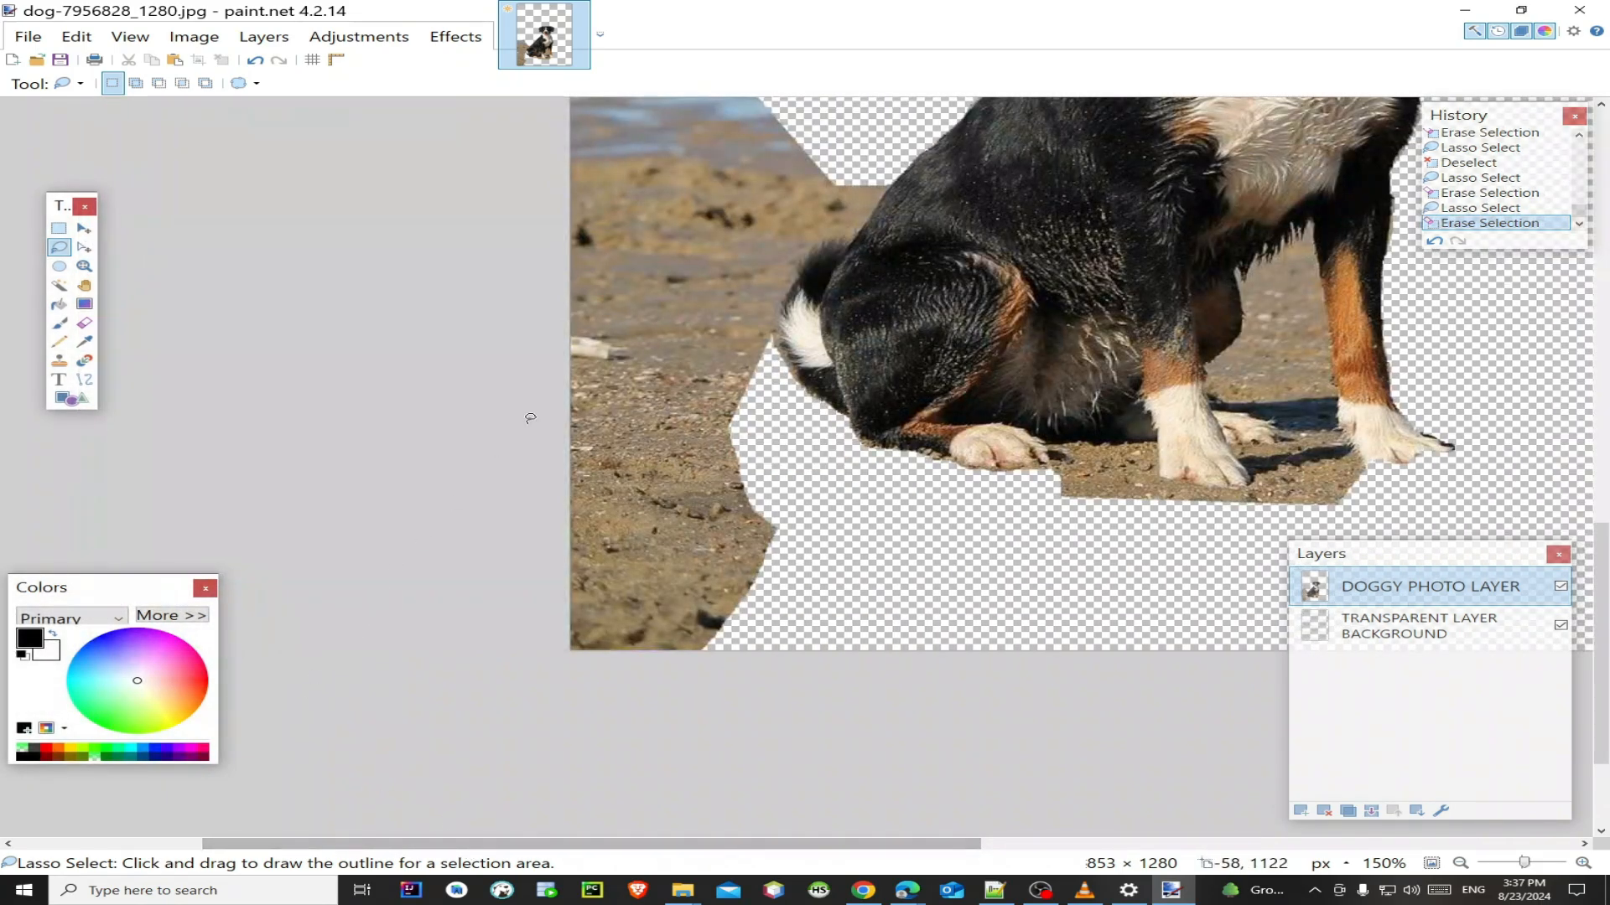
{"action": "scroll", "coordinate": [560, 390], "scroll_direction": "up", "scroll_amount": 3}
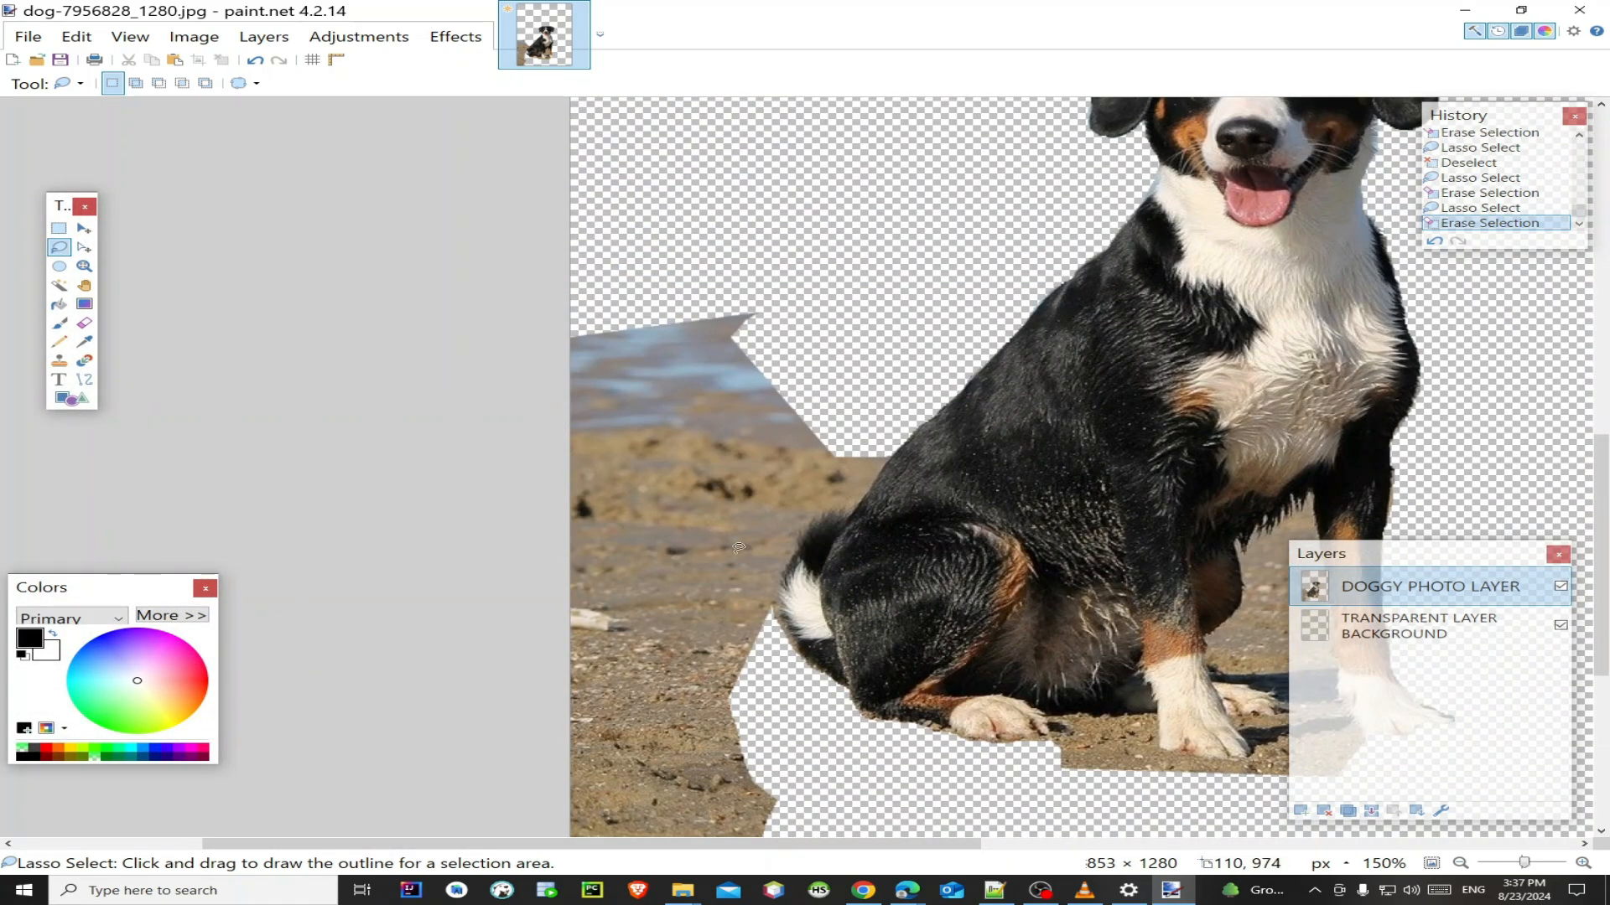
{"action": "scroll", "coordinate": [739, 517], "scroll_direction": "down", "scroll_amount": 1}
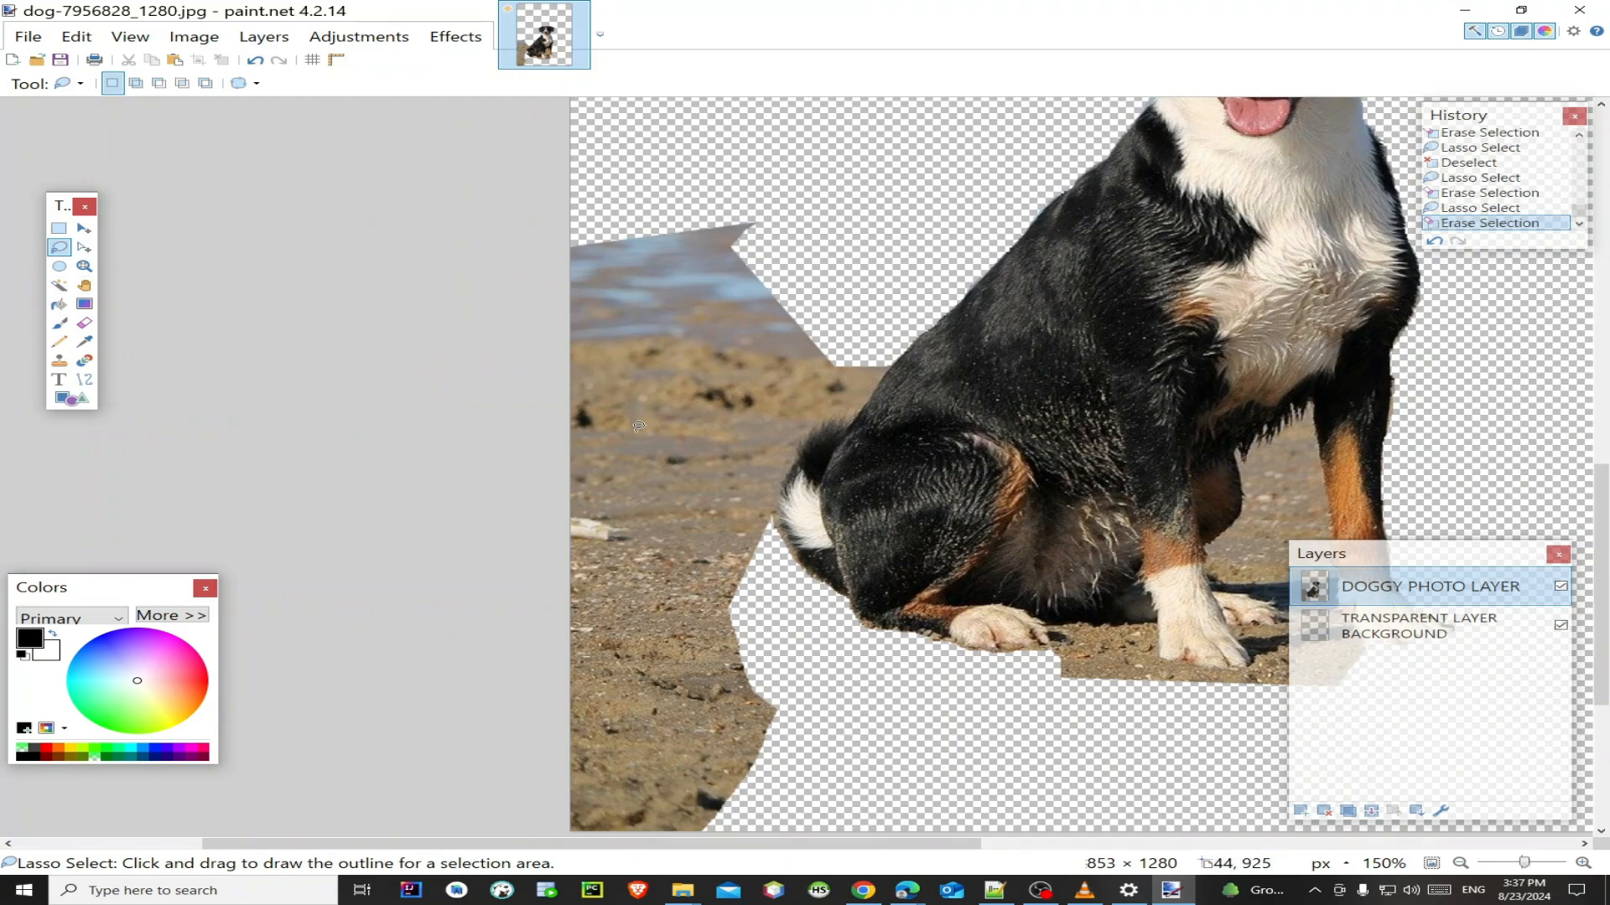
{"action": "left_click", "coordinate": [60, 230]}
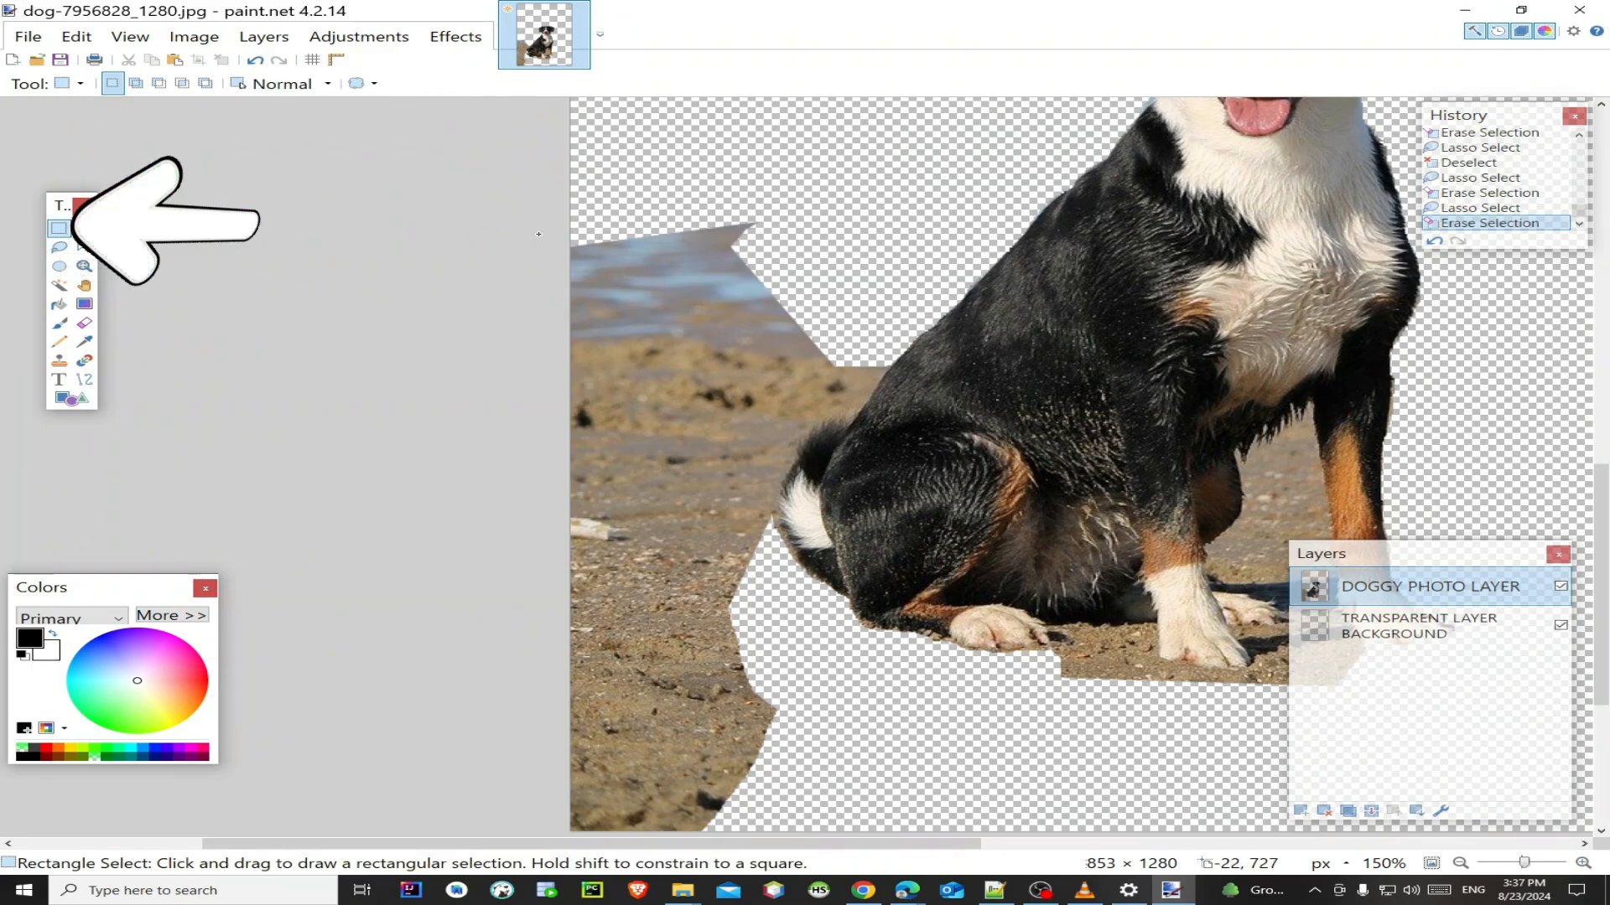
{"action": "left_click_drag", "start_coordinate": [541, 175], "coordinate": [769, 902]}
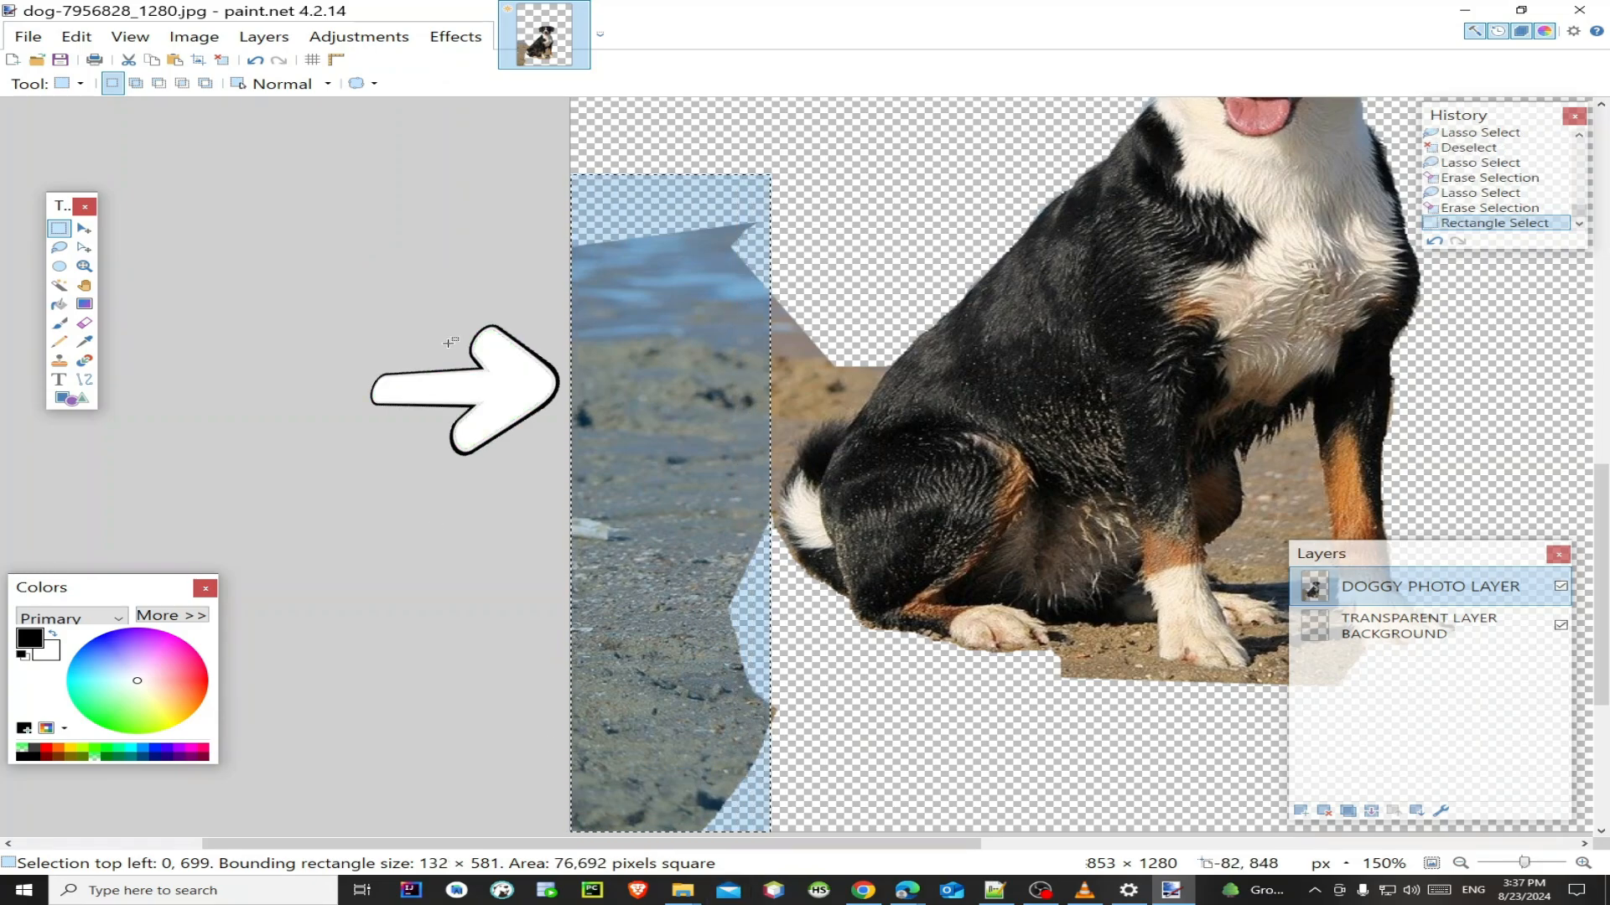
{"action": "key", "text": "Delete"}
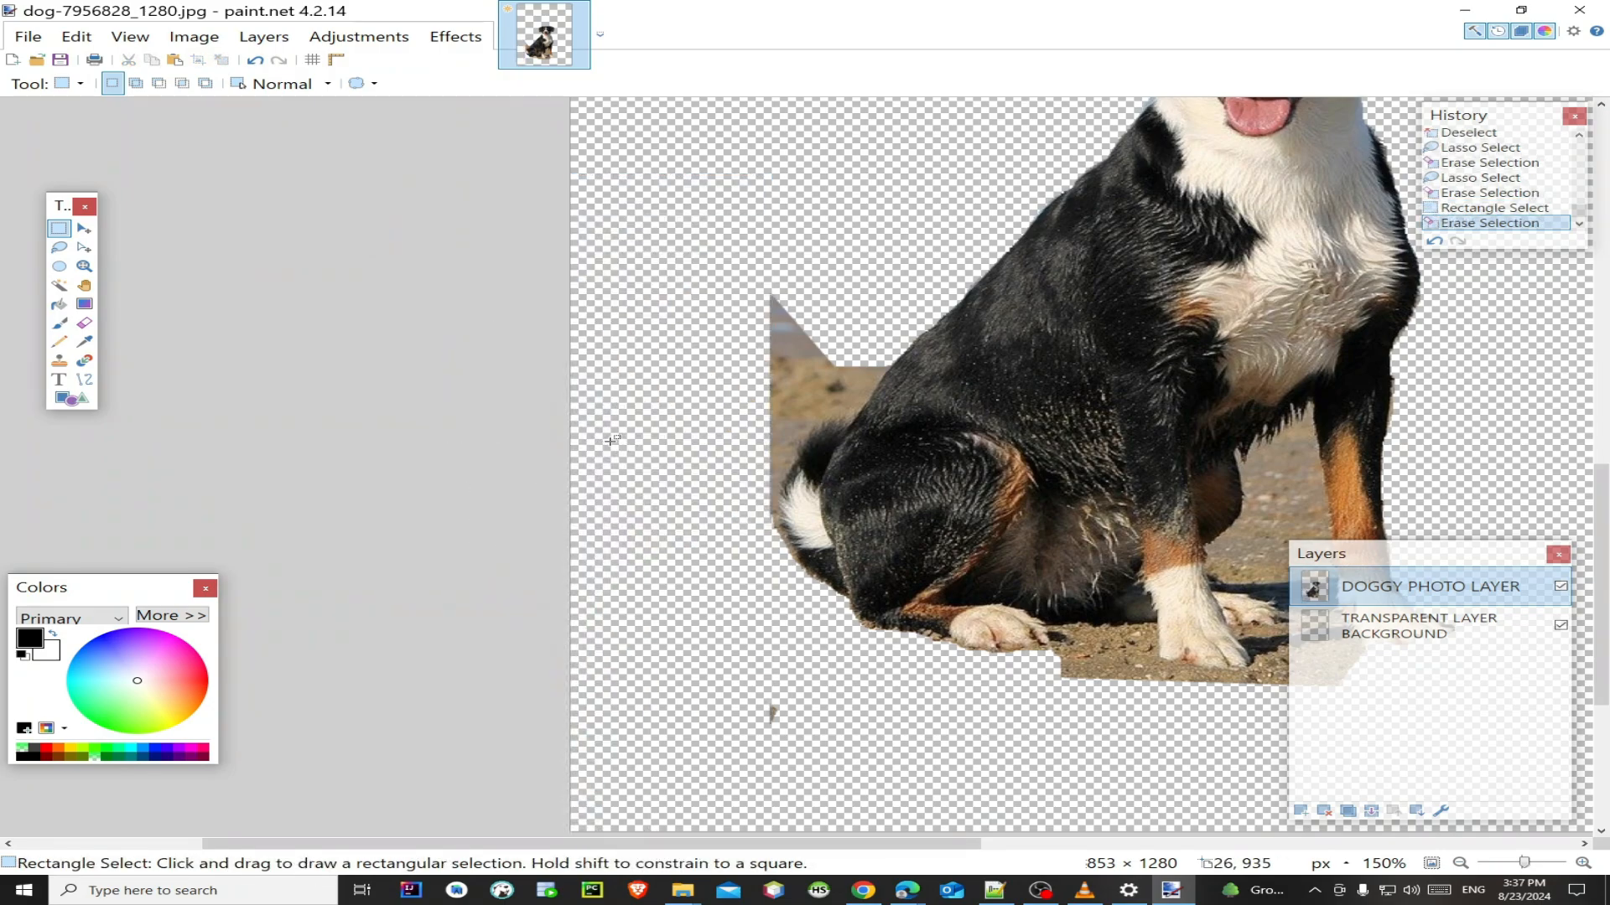
{"action": "scroll", "coordinate": [612, 442], "scroll_direction": "down", "scroll_amount": 1}
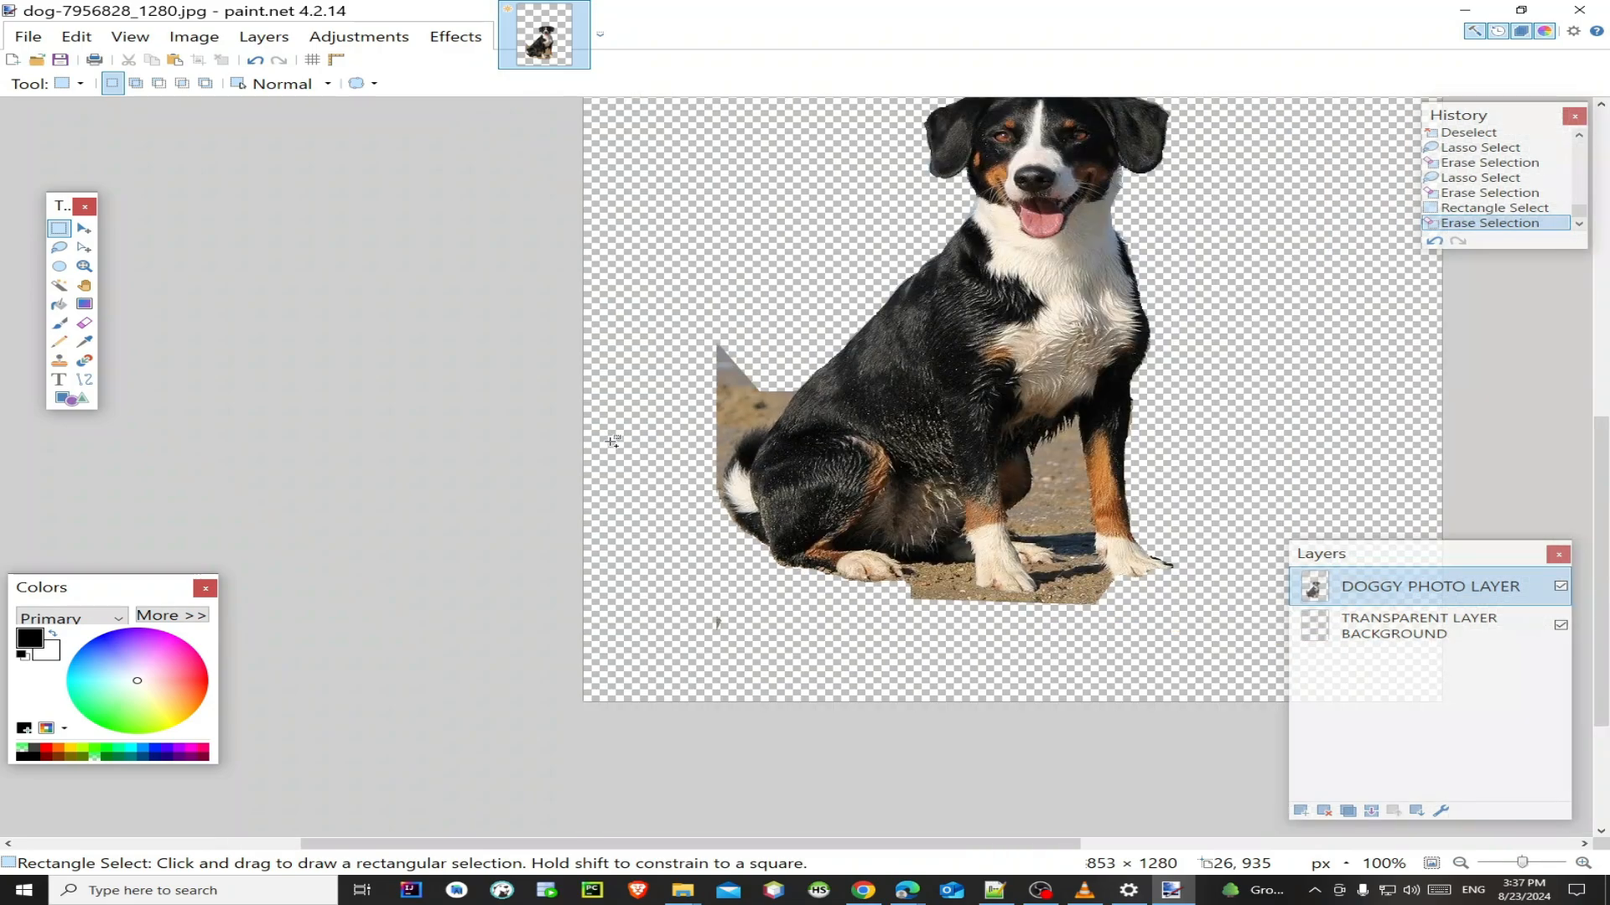
{"action": "scroll", "coordinate": [613, 441], "scroll_direction": "down", "scroll_amount": 1}
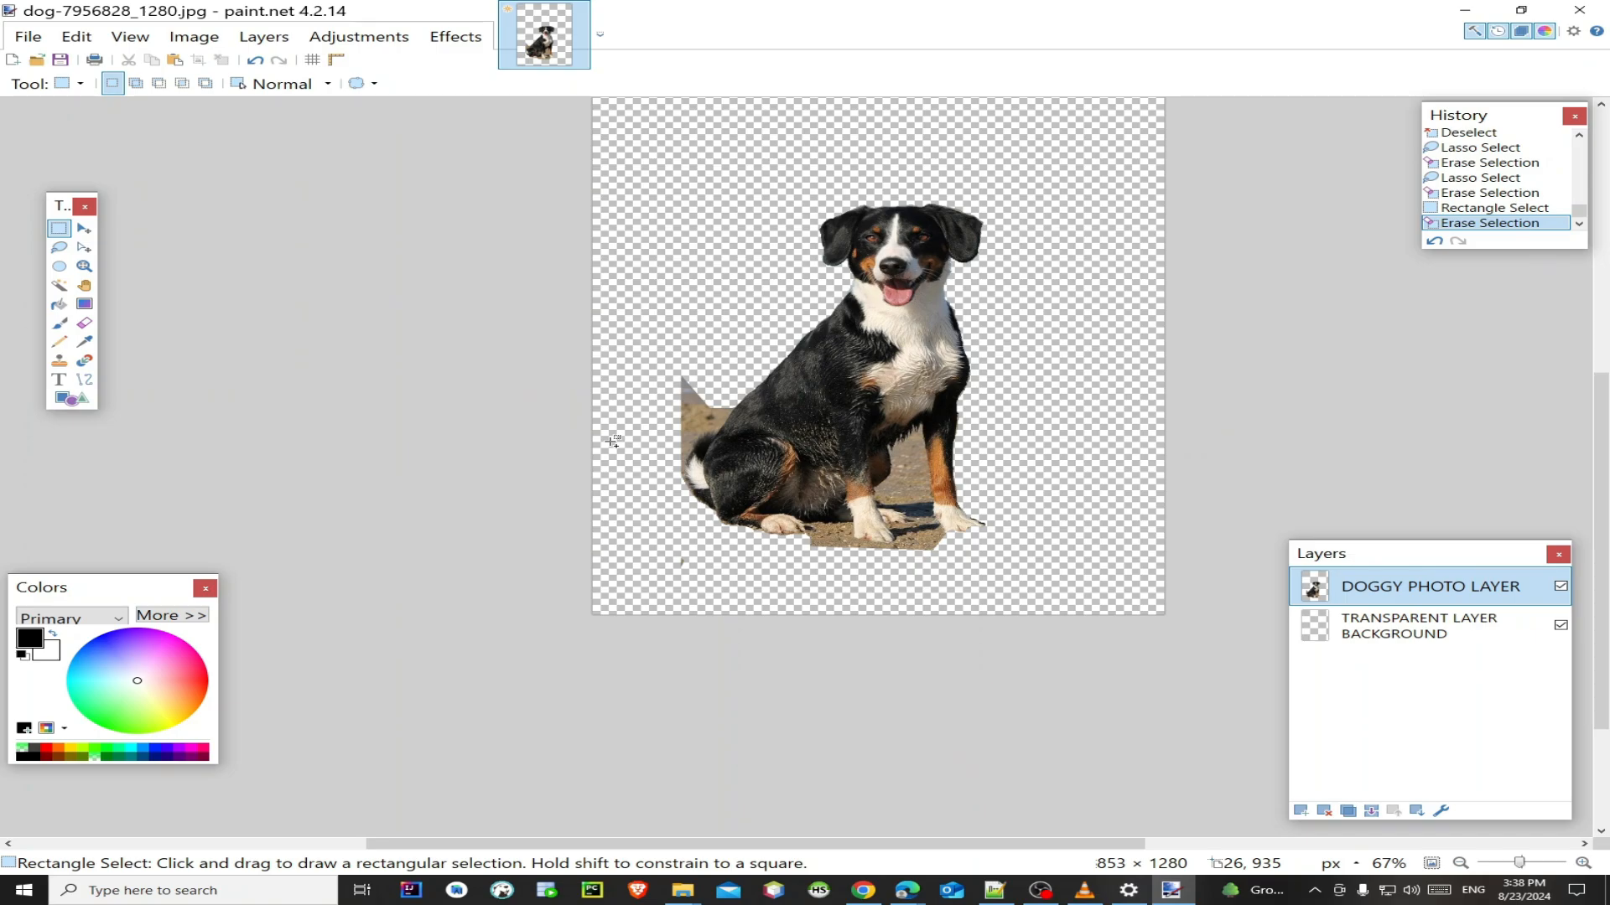
{"action": "scroll", "coordinate": [613, 442], "scroll_direction": "up", "scroll_amount": 2}
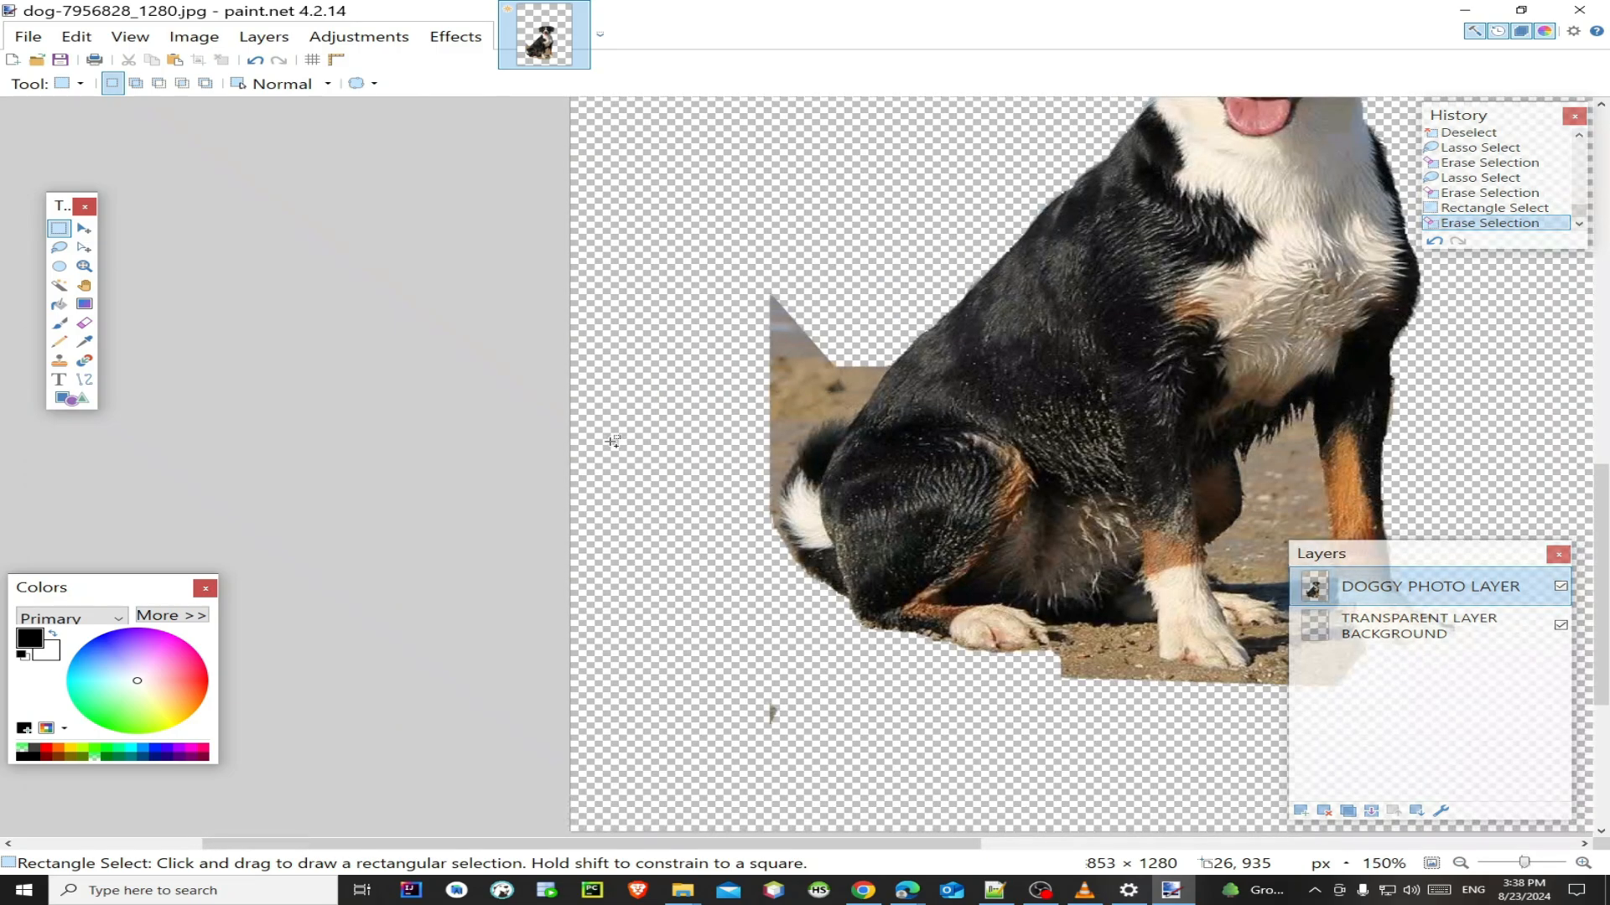
Step: Make a rectangular selection of about 58 × 61 pixels around the leftover speck of sand below the dog's tail and erase it
{"action": "scroll", "coordinate": [613, 442], "scroll_direction": "up", "scroll_amount": 1}
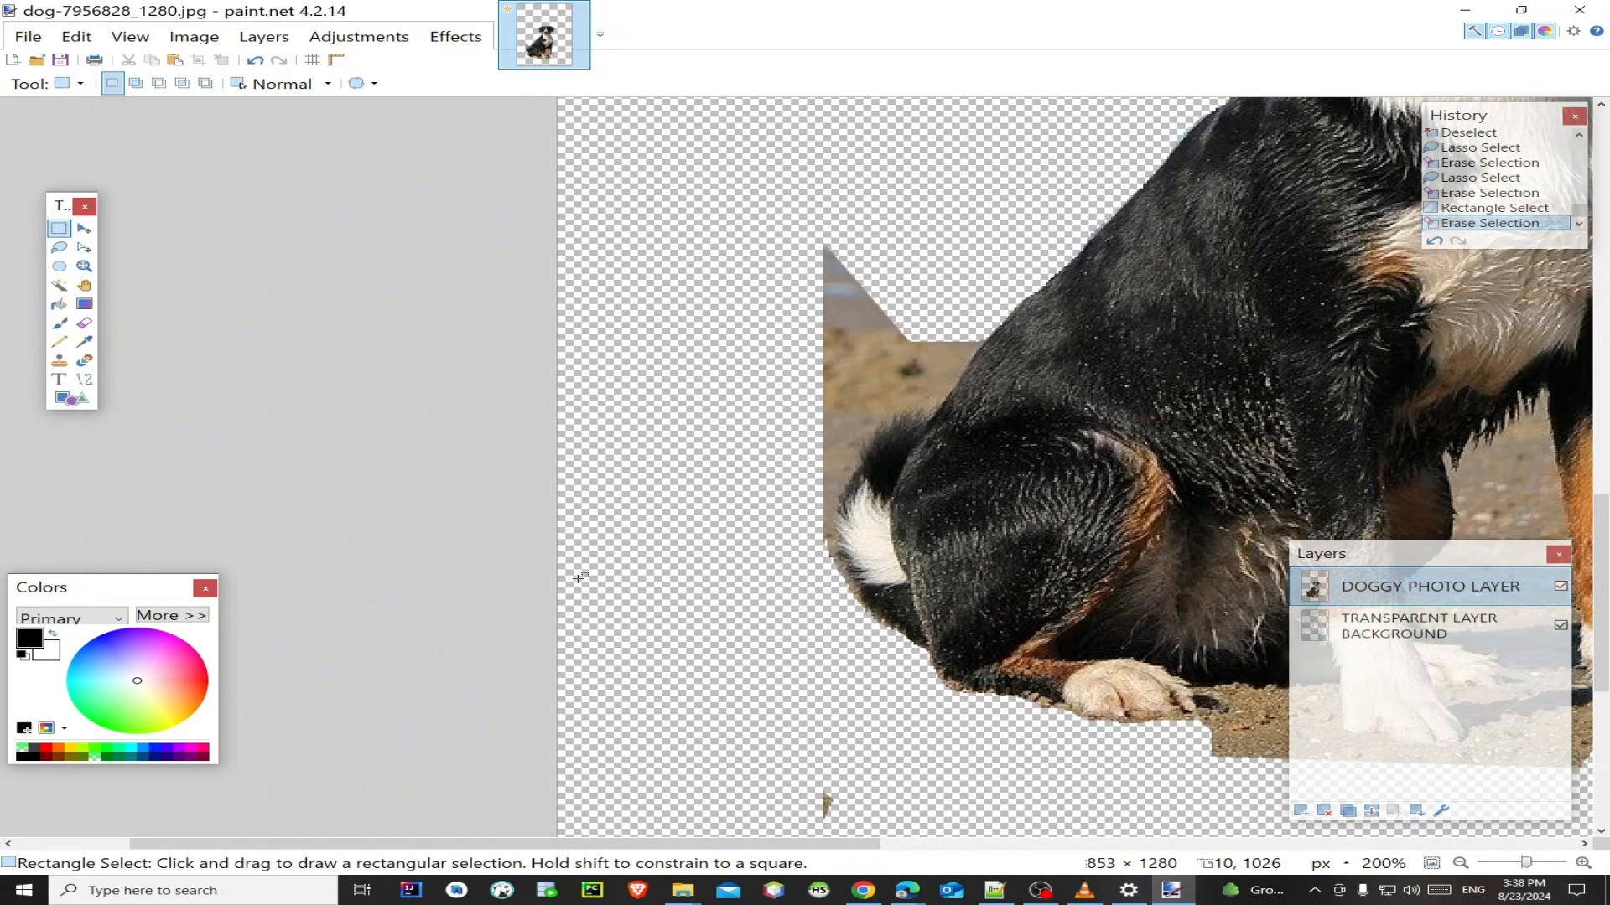
{"action": "scroll", "coordinate": [682, 477], "scroll_direction": "down", "scroll_amount": 2}
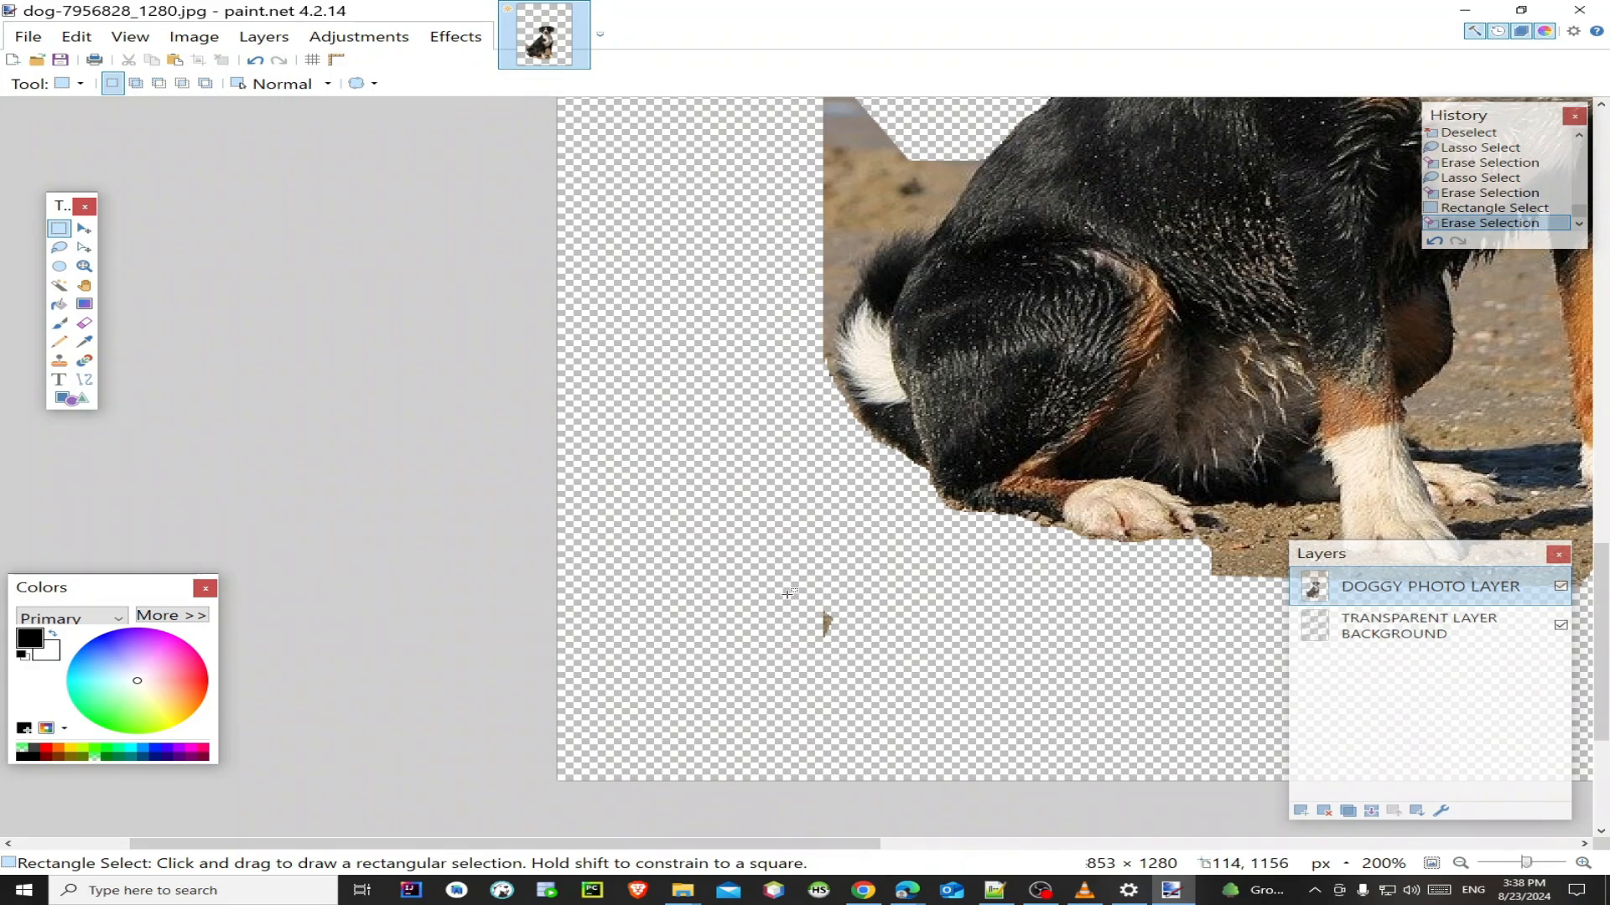
{"action": "left_click_drag", "start_coordinate": [788, 592], "coordinate": [904, 679]}
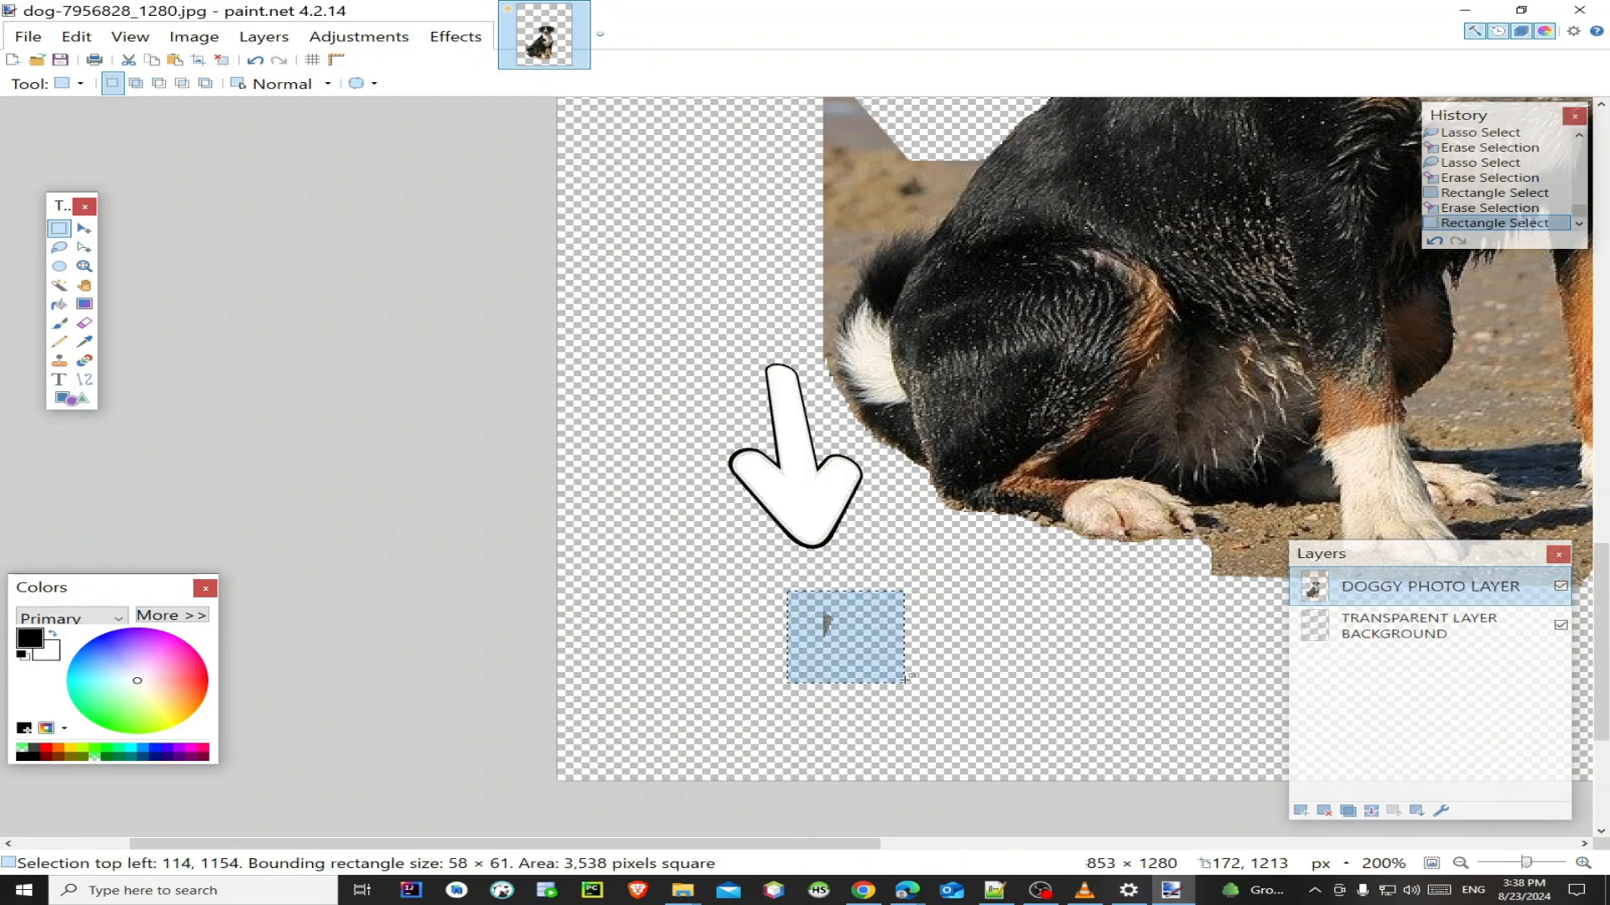
{"action": "key", "text": "Delete"}
Step: Lasso the remaining beach behind the dog's tail and lower back, about 152 × 283 pixels, and erase it
{"action": "scroll", "coordinate": [834, 663], "scroll_direction": "up", "scroll_amount": 3}
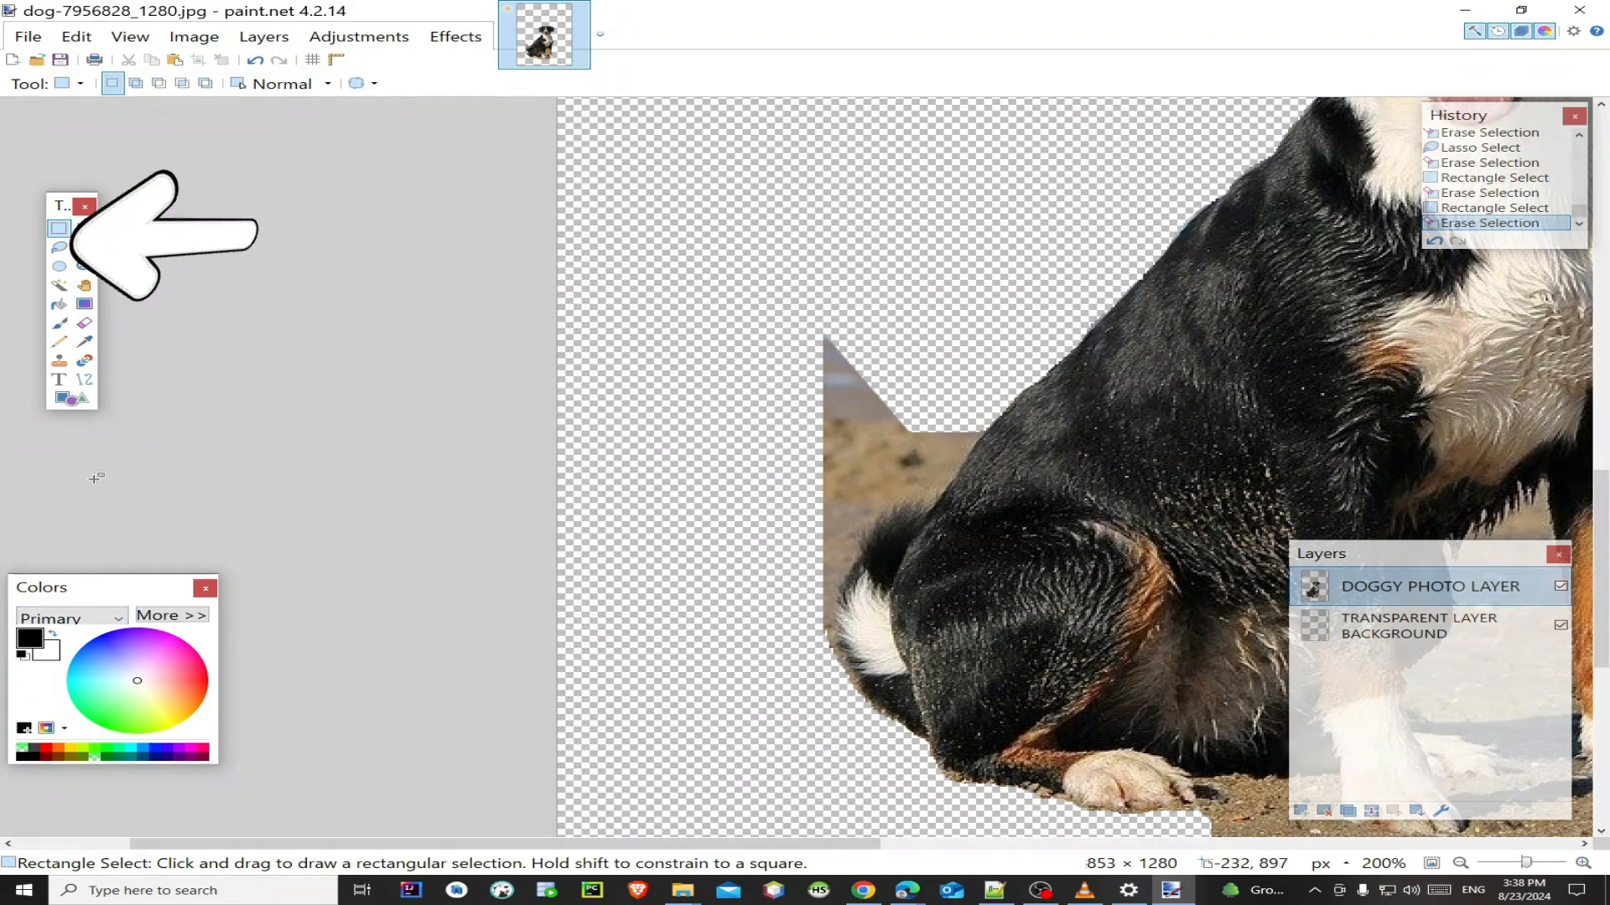
{"action": "left_click", "coordinate": [59, 248]}
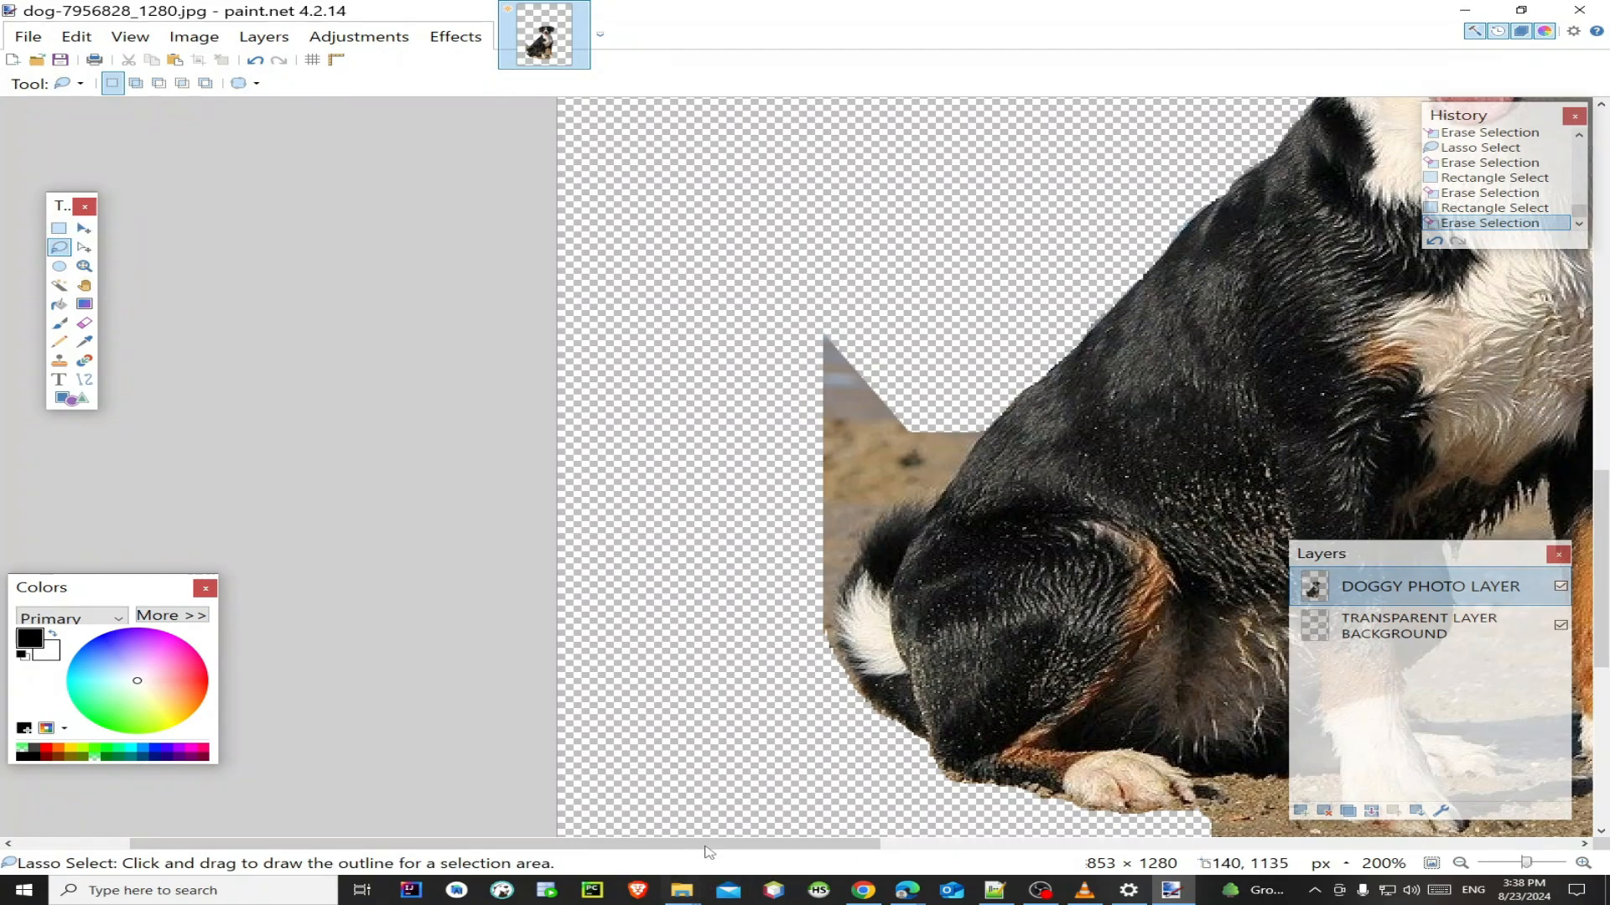
{"action": "left_click_drag", "start_coordinate": [715, 845], "coordinate": [922, 847]}
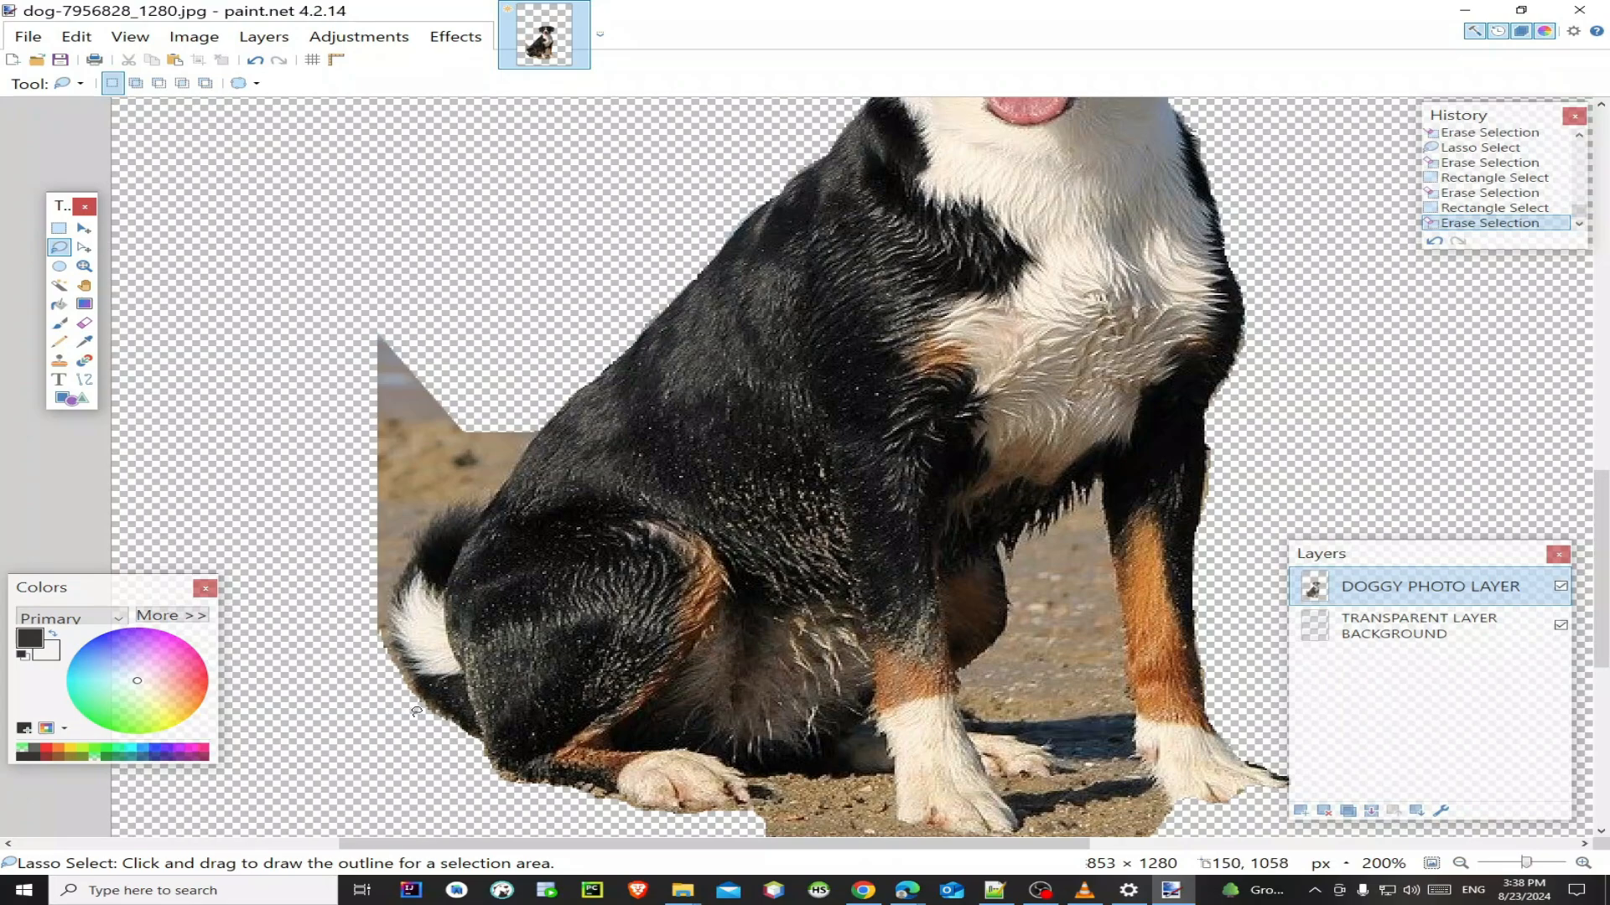
{"action": "mouse_move", "coordinate": [417, 712]}
{"action": "left_mouse_down"}
{"action": "mouse_move", "coordinate": [391, 650]}
{"action": "mouse_move", "coordinate": [397, 586]}
{"action": "mouse_move", "coordinate": [436, 519]}
{"action": "mouse_move", "coordinate": [484, 513]}
{"action": "mouse_move", "coordinate": [535, 426]}
{"action": "mouse_move", "coordinate": [507, 309]}
{"action": "mouse_move", "coordinate": [288, 284]}
{"action": "mouse_move", "coordinate": [233, 386]}
{"action": "mouse_move", "coordinate": [234, 528]}
{"action": "mouse_move", "coordinate": [247, 595]}
{"action": "mouse_move", "coordinate": [326, 707]}
{"action": "left_mouse_up"}
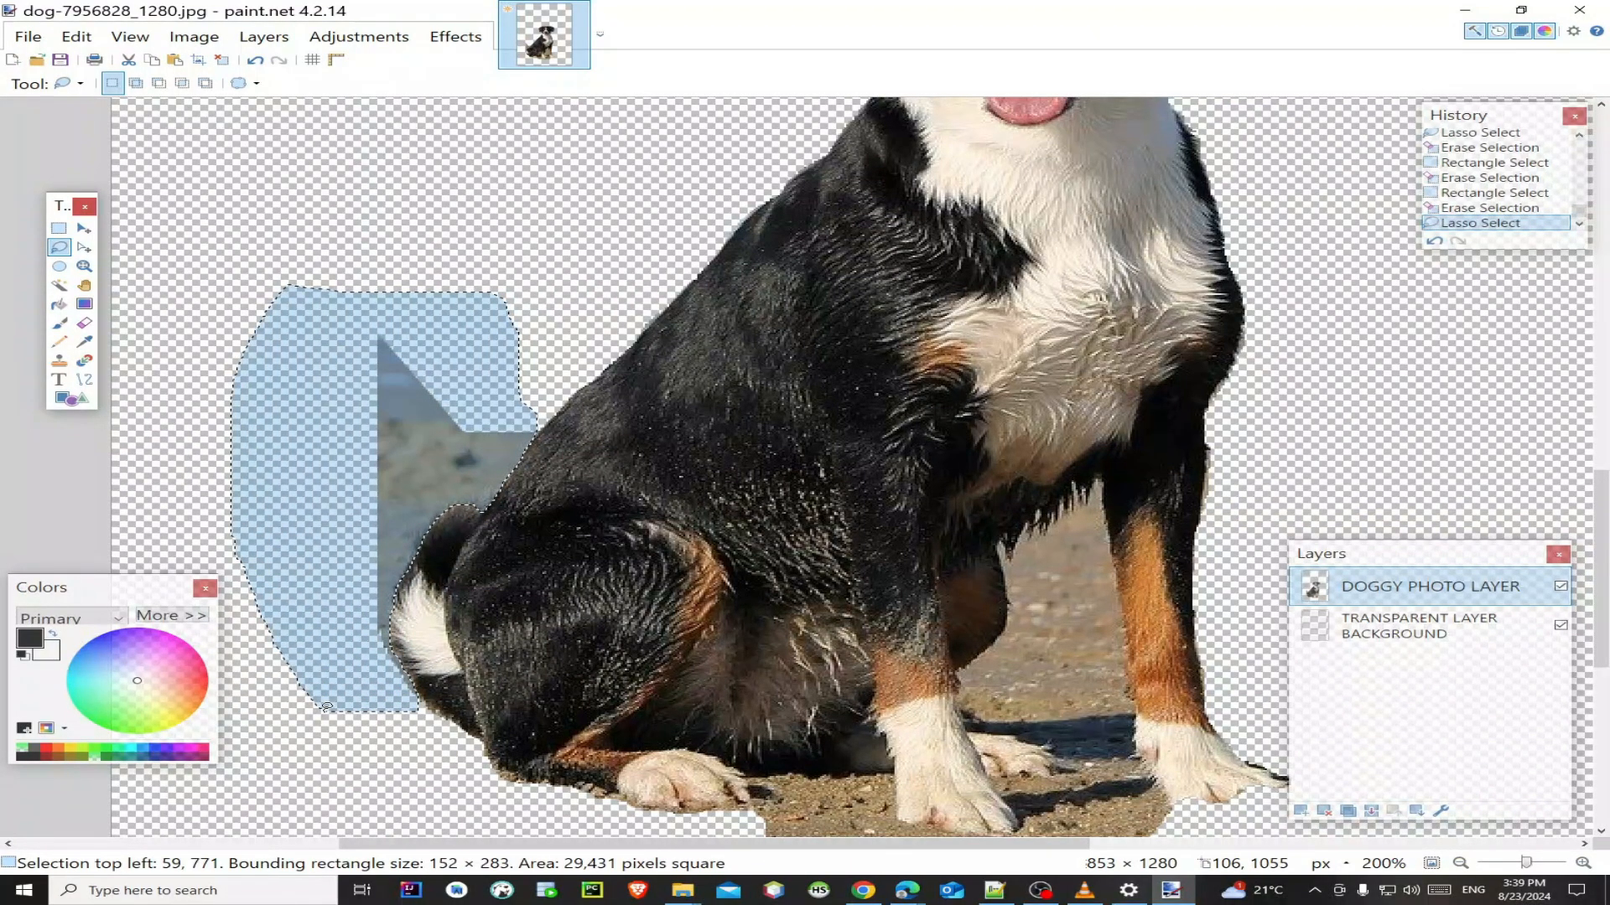
{"action": "key", "text": "Delete"}
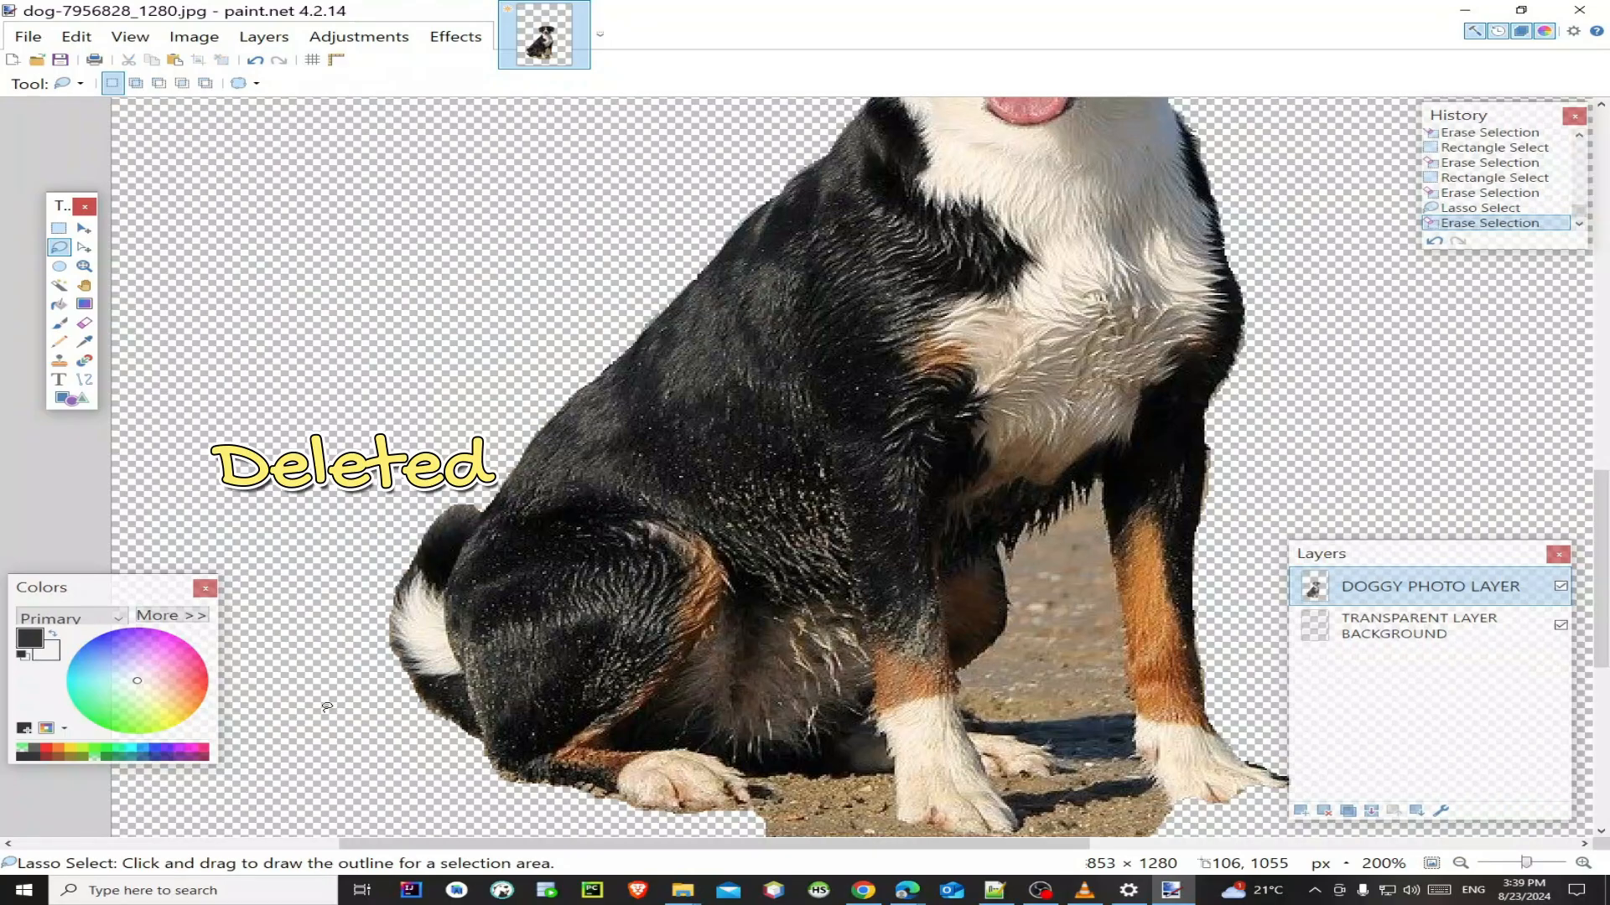
Step: Lasso the sand between the dog's left-hand hind paw and the neighbouring front paw, about 160 × 108 pixels, and erase it
{"action": "scroll", "coordinate": [543, 601], "scroll_direction": "down", "scroll_amount": 3}
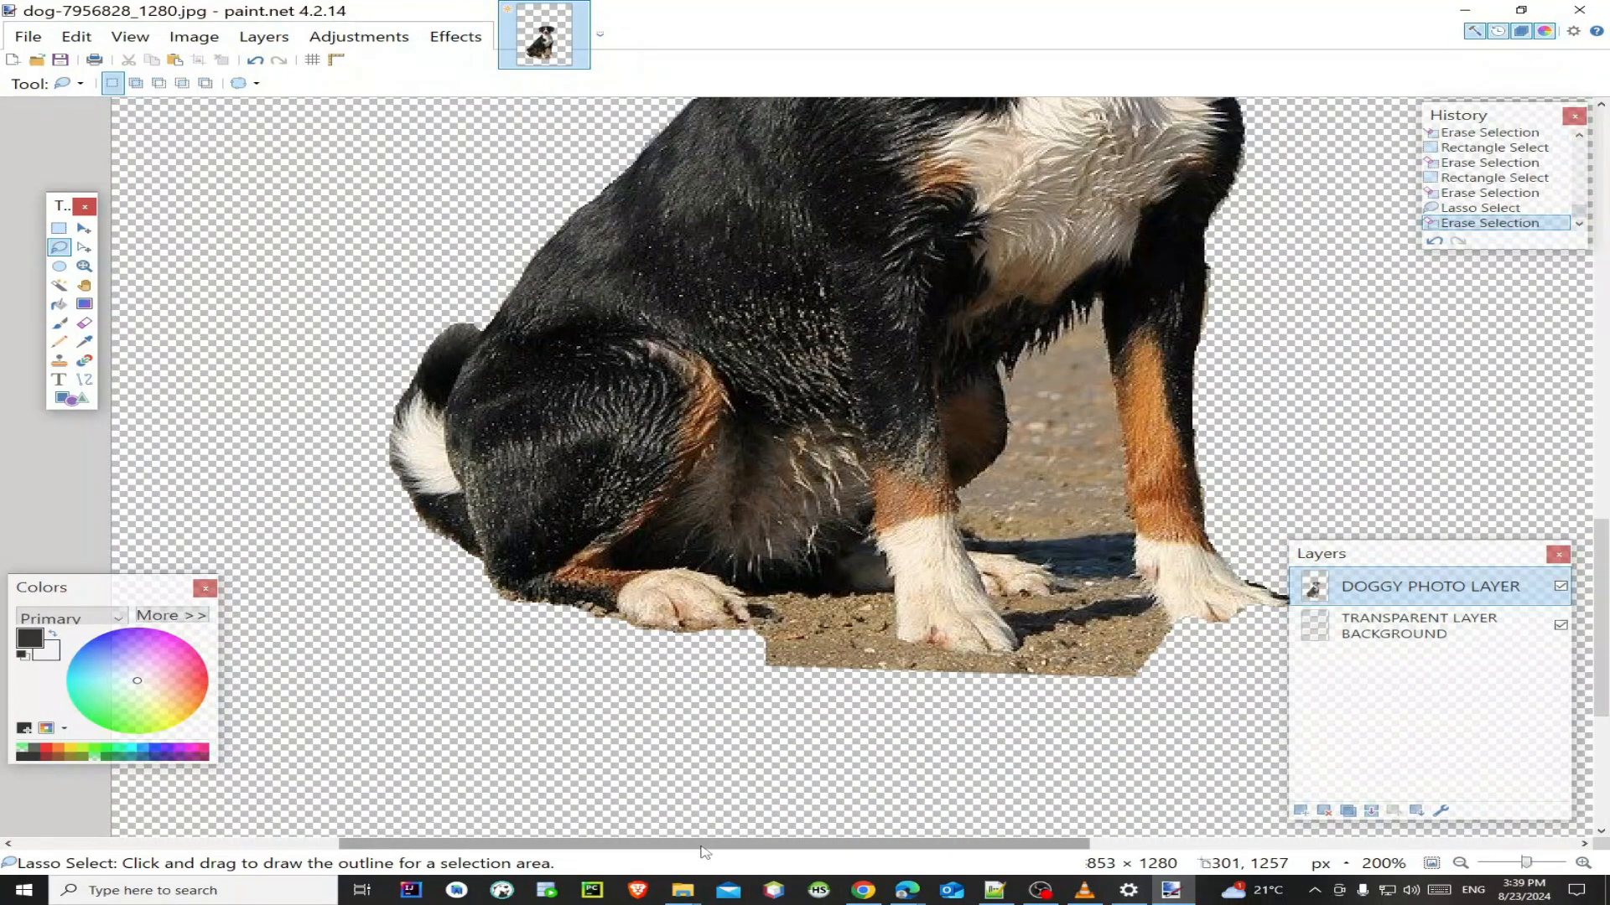
{"action": "left_click_drag", "start_coordinate": [703, 852], "coordinate": [840, 842]}
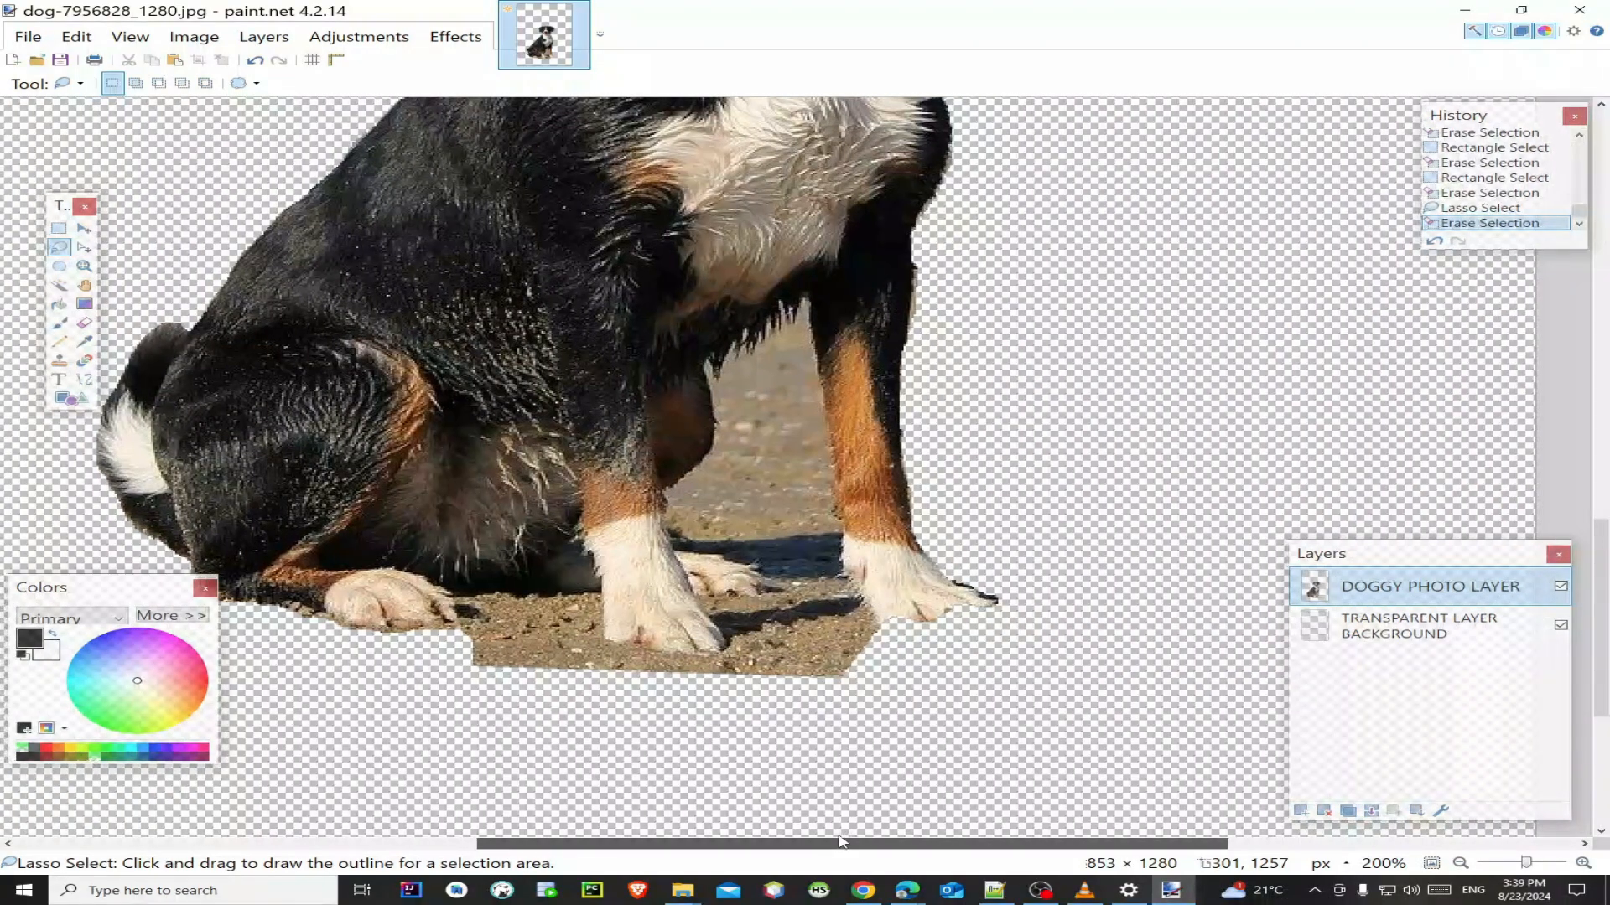
{"action": "scroll", "coordinate": [964, 587], "scroll_direction": "up", "scroll_amount": 8}
{"action": "scroll", "coordinate": [1002, 517], "scroll_direction": "down", "scroll_amount": 5}
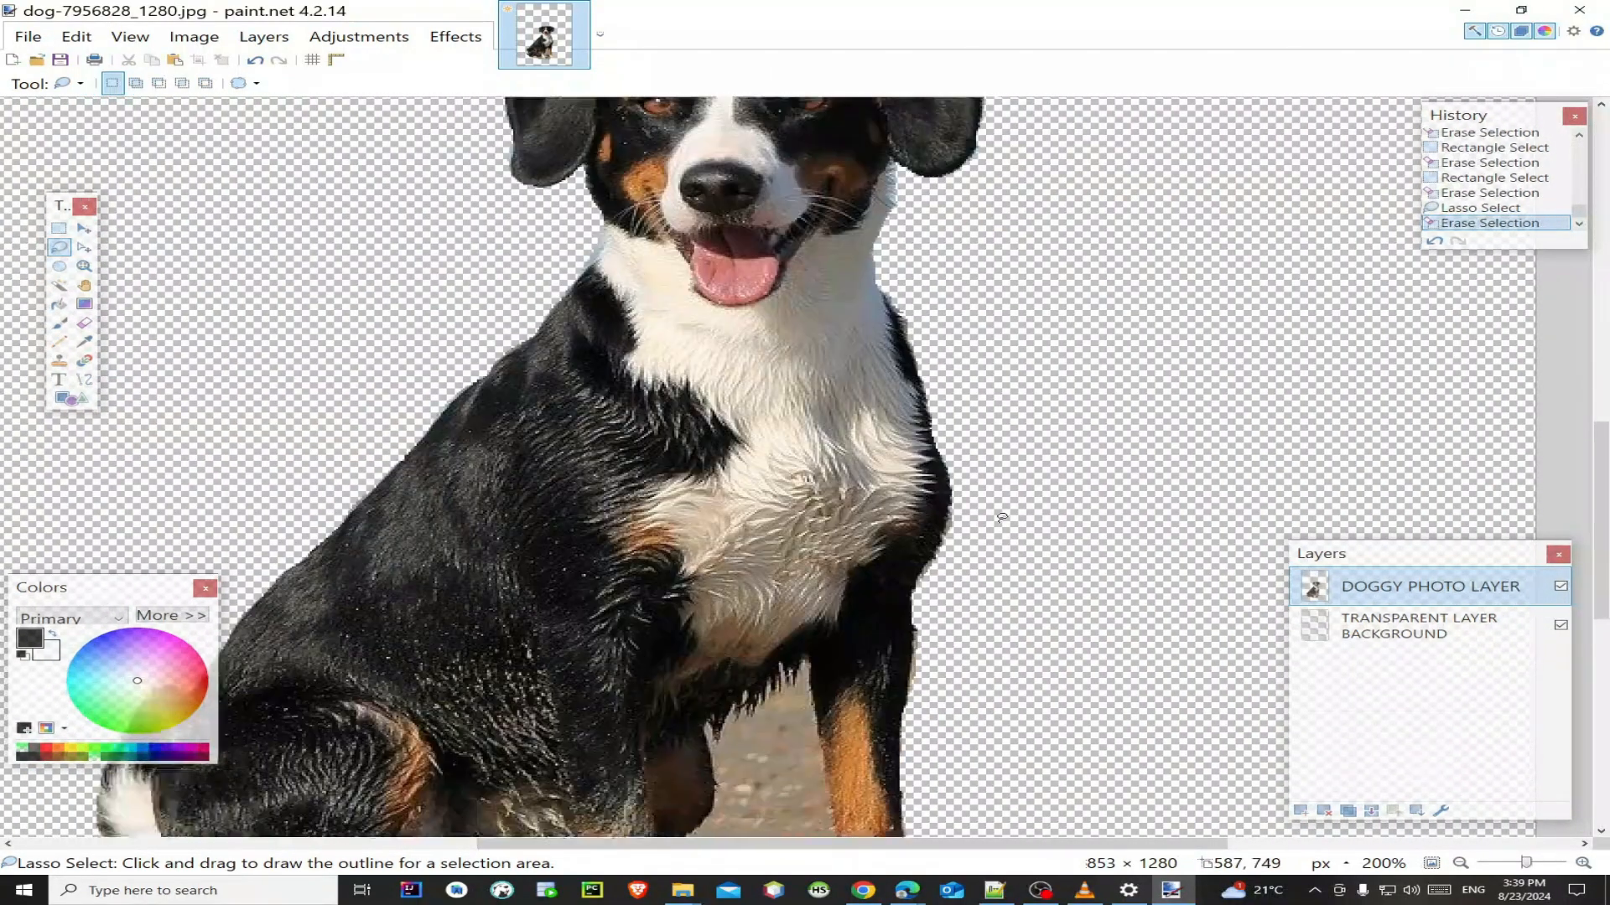
{"action": "scroll", "coordinate": [1002, 517], "scroll_direction": "down", "scroll_amount": 1}
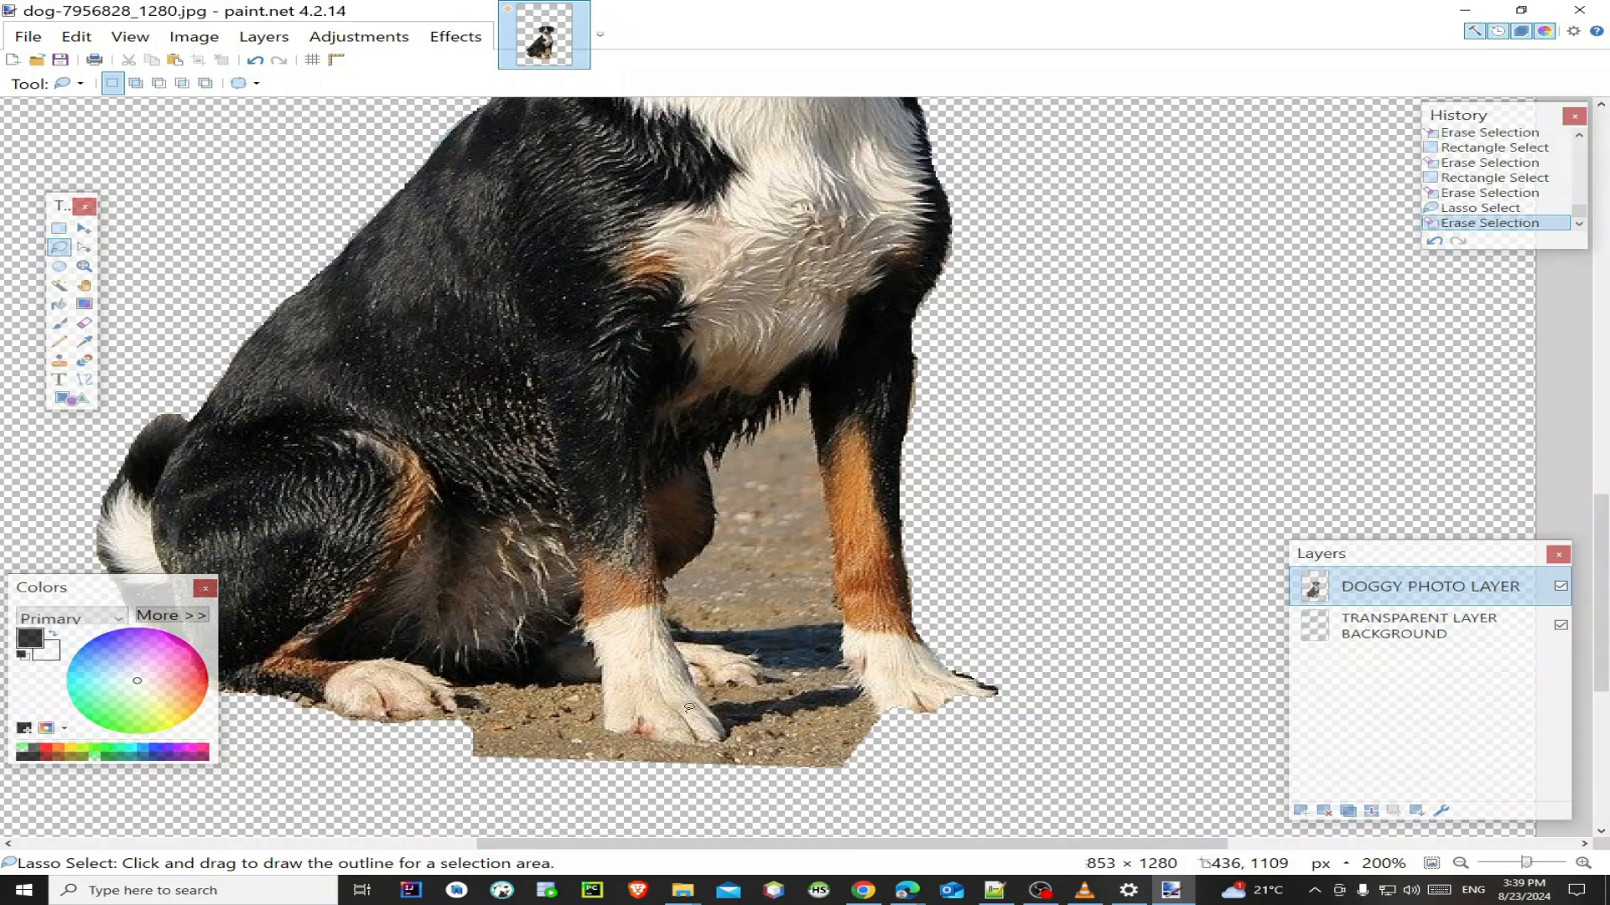
{"action": "scroll", "coordinate": [373, 679], "scroll_direction": "down", "scroll_amount": 1}
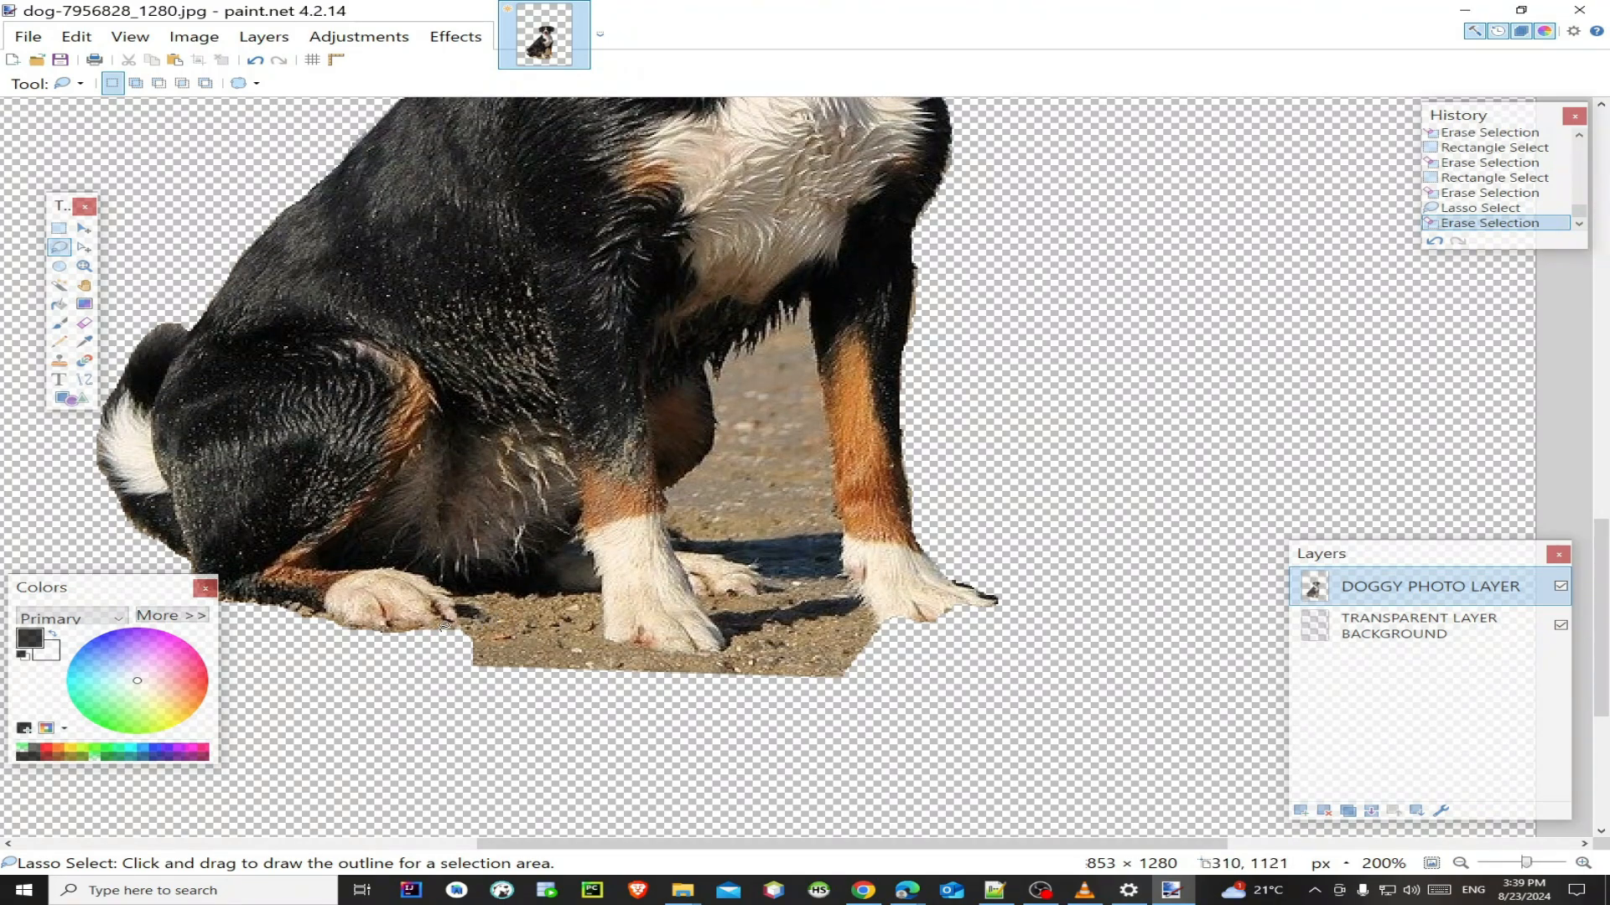
{"action": "mouse_move", "coordinate": [416, 660]}
{"action": "left_mouse_down"}
{"action": "mouse_move", "coordinate": [466, 622]}
{"action": "mouse_move", "coordinate": [454, 597]}
{"action": "mouse_move", "coordinate": [594, 593]}
{"action": "mouse_move", "coordinate": [612, 644]}
{"action": "mouse_move", "coordinate": [734, 647]}
{"action": "mouse_move", "coordinate": [731, 708]}
{"action": "mouse_move", "coordinate": [679, 759]}
{"action": "mouse_move", "coordinate": [519, 746]}
{"action": "mouse_move", "coordinate": [446, 706]}
{"action": "left_mouse_up"}
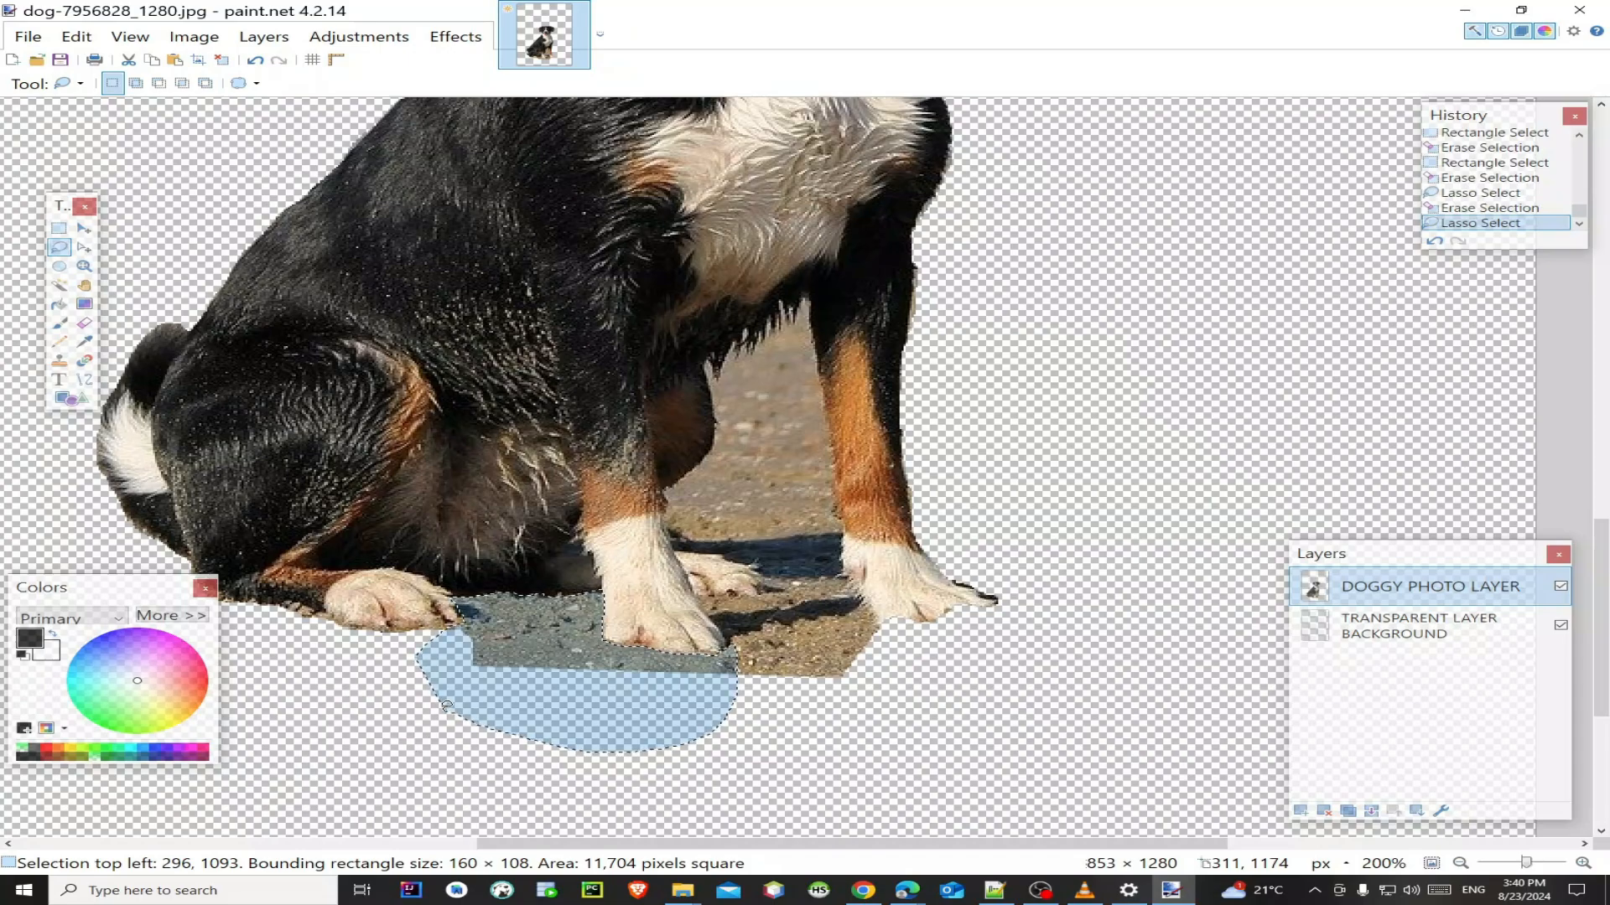
{"action": "key", "text": "Delete"}
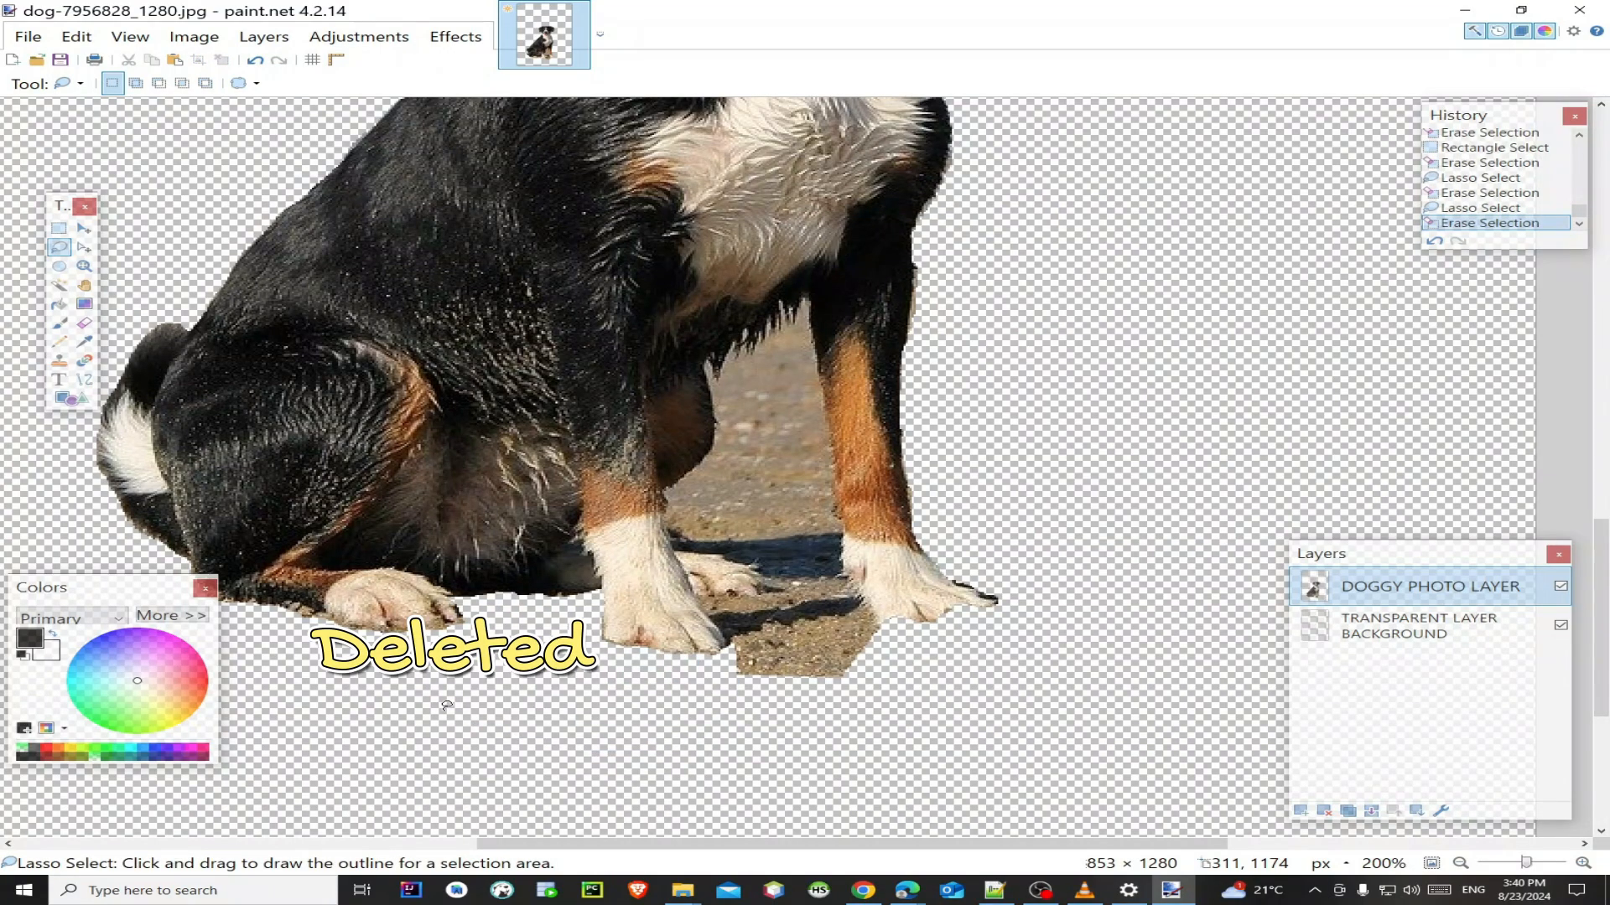
Step: Lasso the beach between the dog's front legs, add the sand patch below it for about 123 × 276 pixels in total, and erase it
{"action": "scroll", "coordinate": [548, 588], "scroll_direction": "up", "scroll_amount": 8}
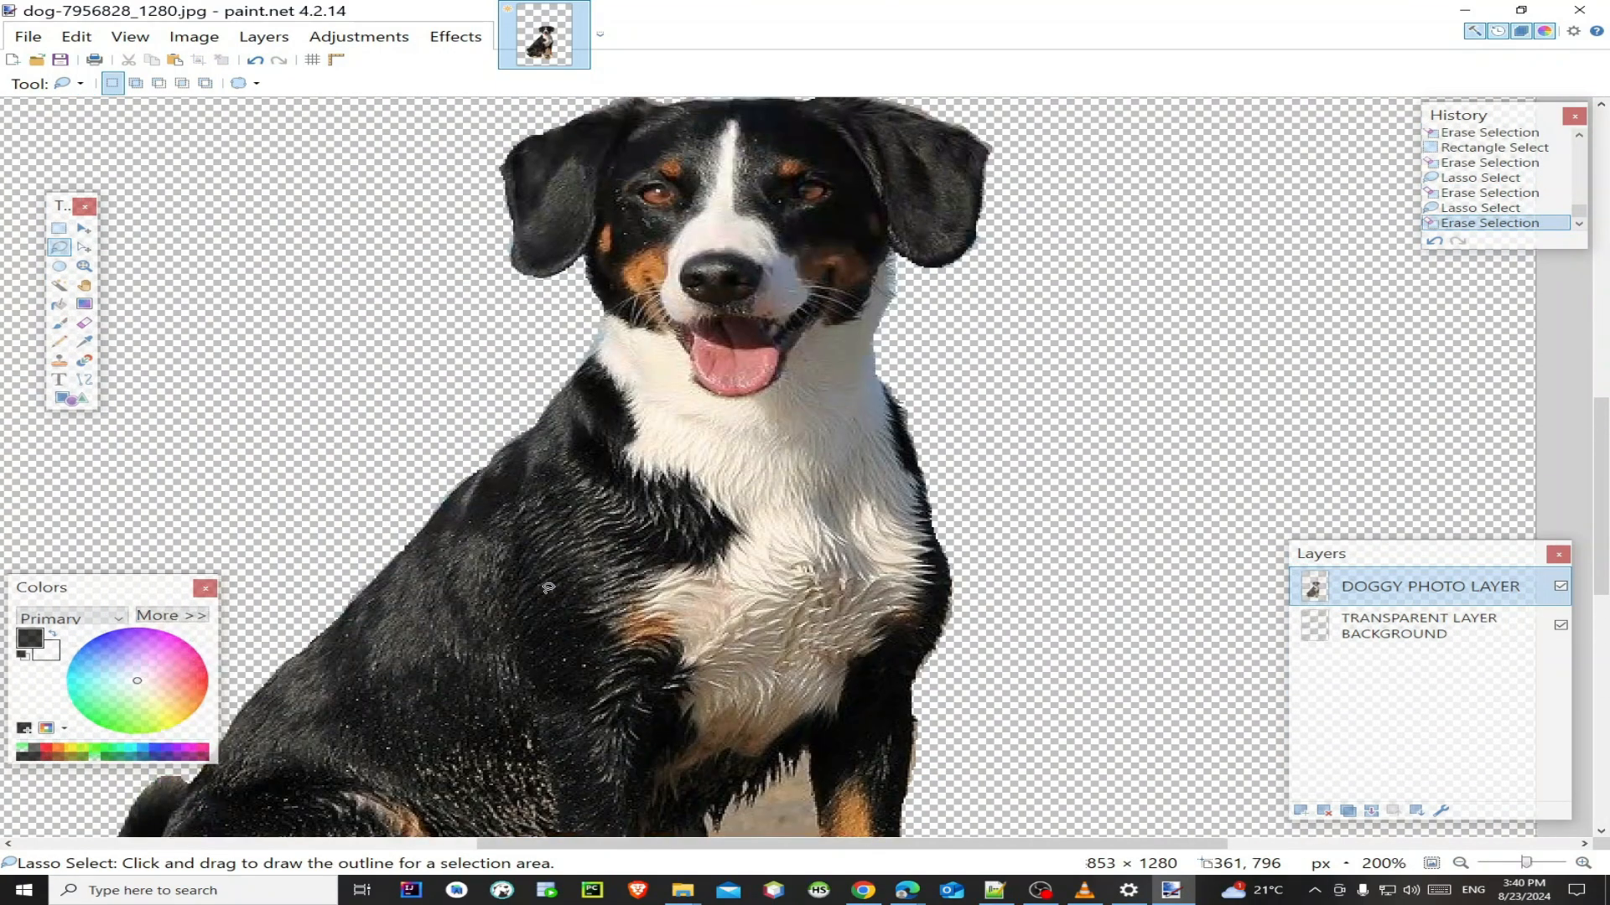
{"action": "scroll", "coordinate": [548, 585], "scroll_direction": "down", "scroll_amount": 8}
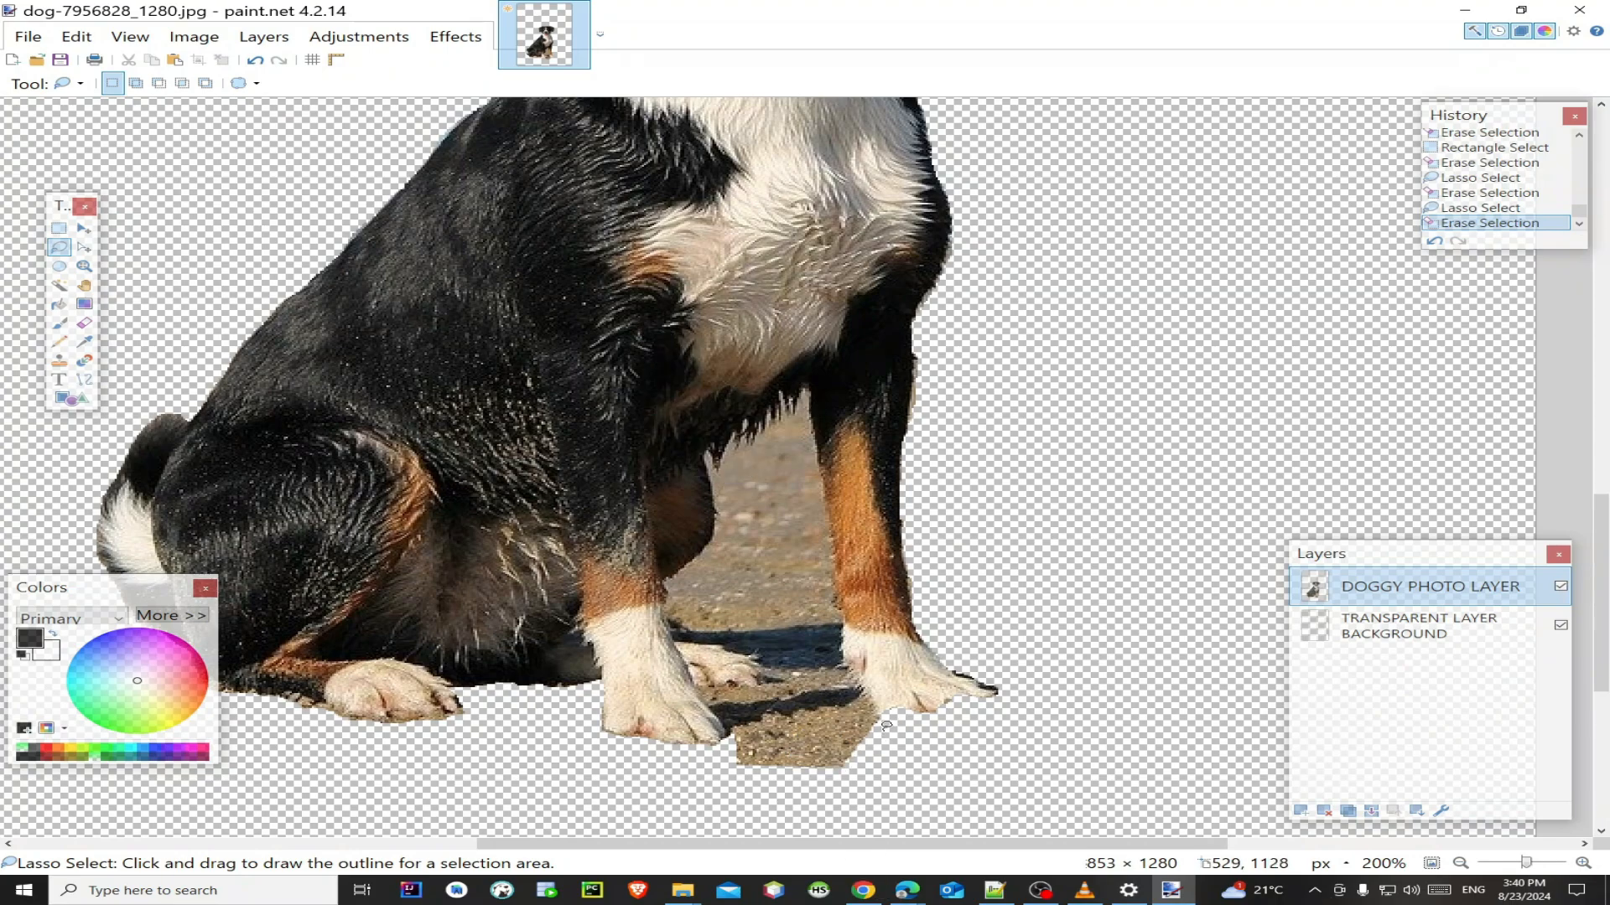
{"action": "mouse_move", "coordinate": [887, 723]}
{"action": "left_mouse_down"}
{"action": "mouse_move", "coordinate": [841, 628]}
{"action": "mouse_move", "coordinate": [807, 396]}
{"action": "mouse_move", "coordinate": [707, 457]}
{"action": "mouse_move", "coordinate": [704, 555]}
{"action": "mouse_move", "coordinate": [662, 591]}
{"action": "mouse_move", "coordinate": [675, 647]}
{"action": "mouse_move", "coordinate": [731, 649]}
{"action": "mouse_move", "coordinate": [770, 675]}
{"action": "left_mouse_up"}
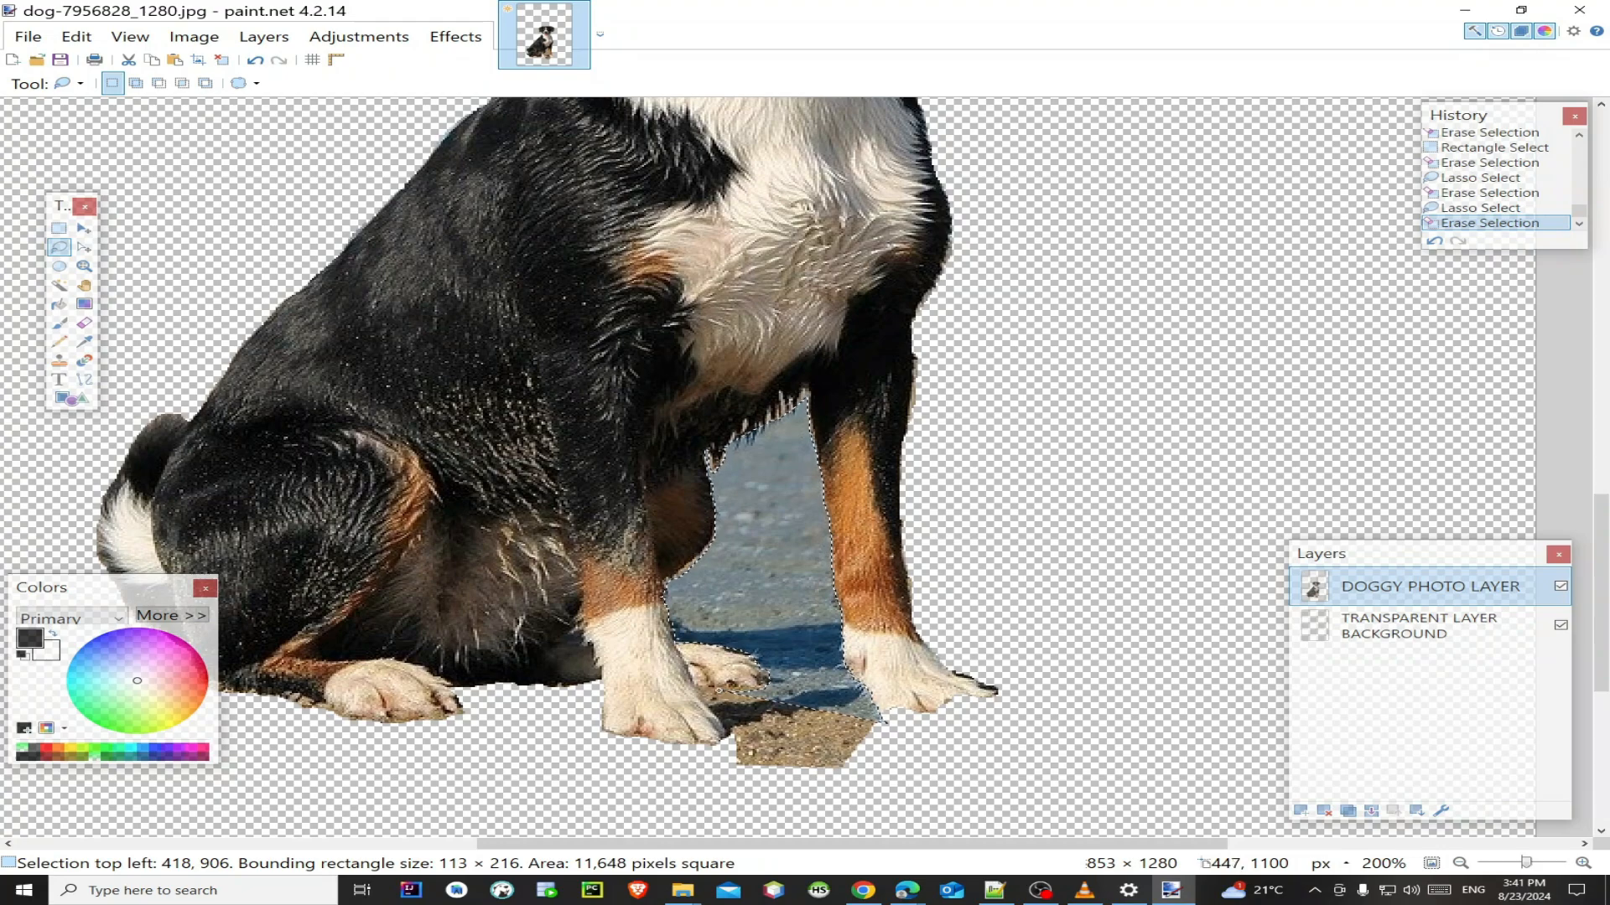
{"action": "mouse_move", "coordinate": [701, 687]}
{"action": "left_mouse_down"}
{"action": "mouse_move", "coordinate": [728, 726]}
{"action": "mouse_move", "coordinate": [710, 784]}
{"action": "mouse_move", "coordinate": [731, 801]}
{"action": "mouse_move", "coordinate": [859, 801]}
{"action": "mouse_move", "coordinate": [908, 766]}
{"action": "left_mouse_up"}
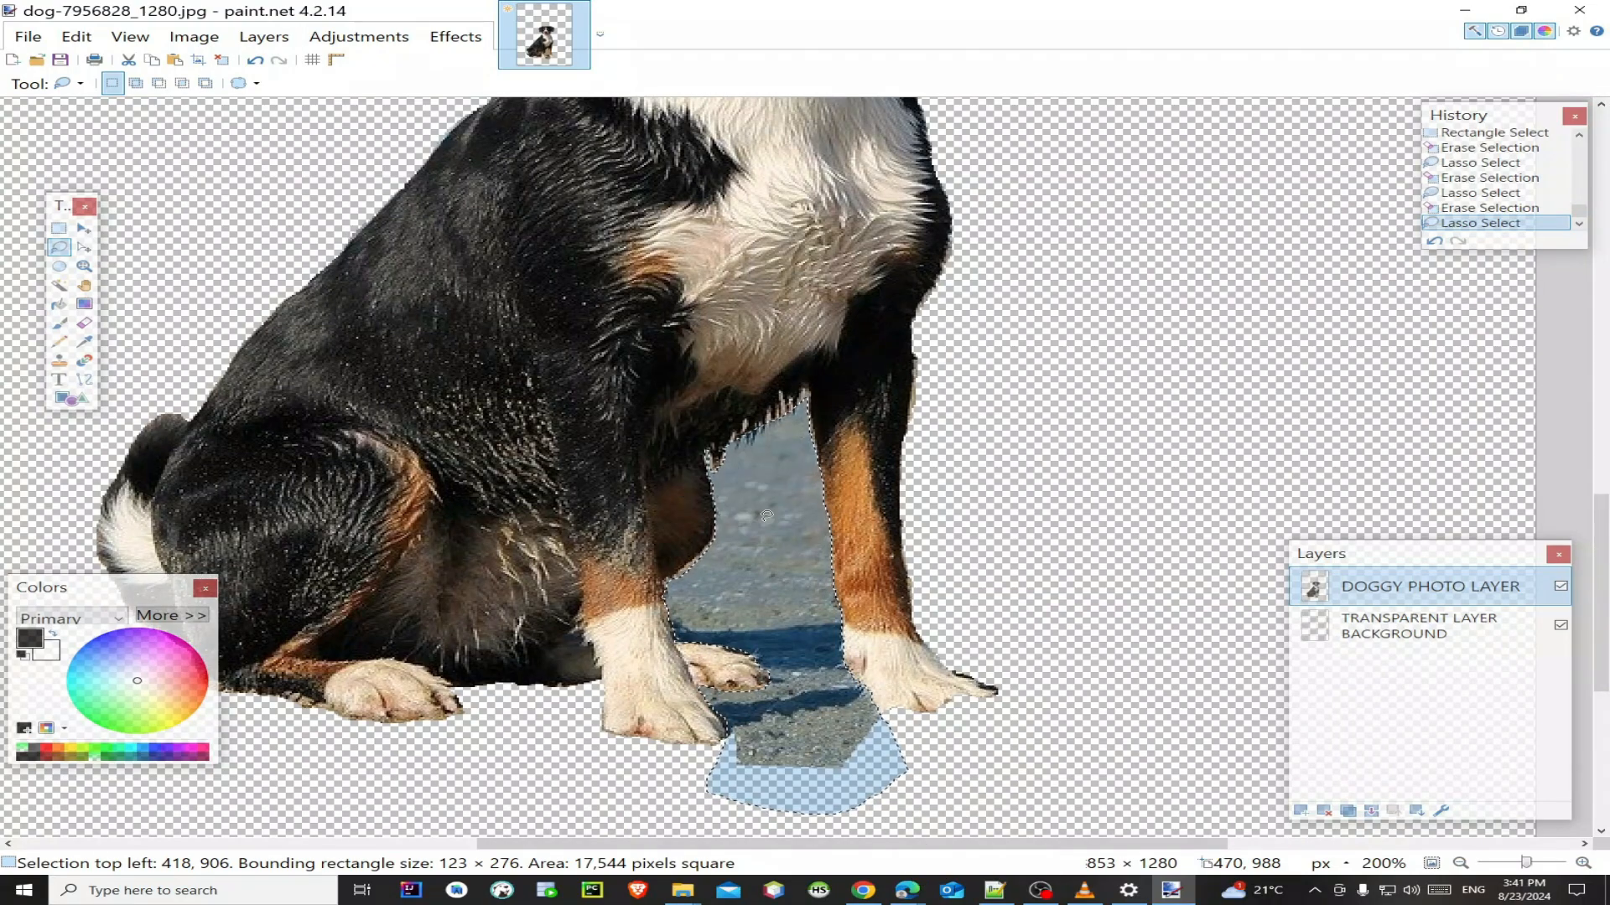
{"action": "key", "text": "Delete"}
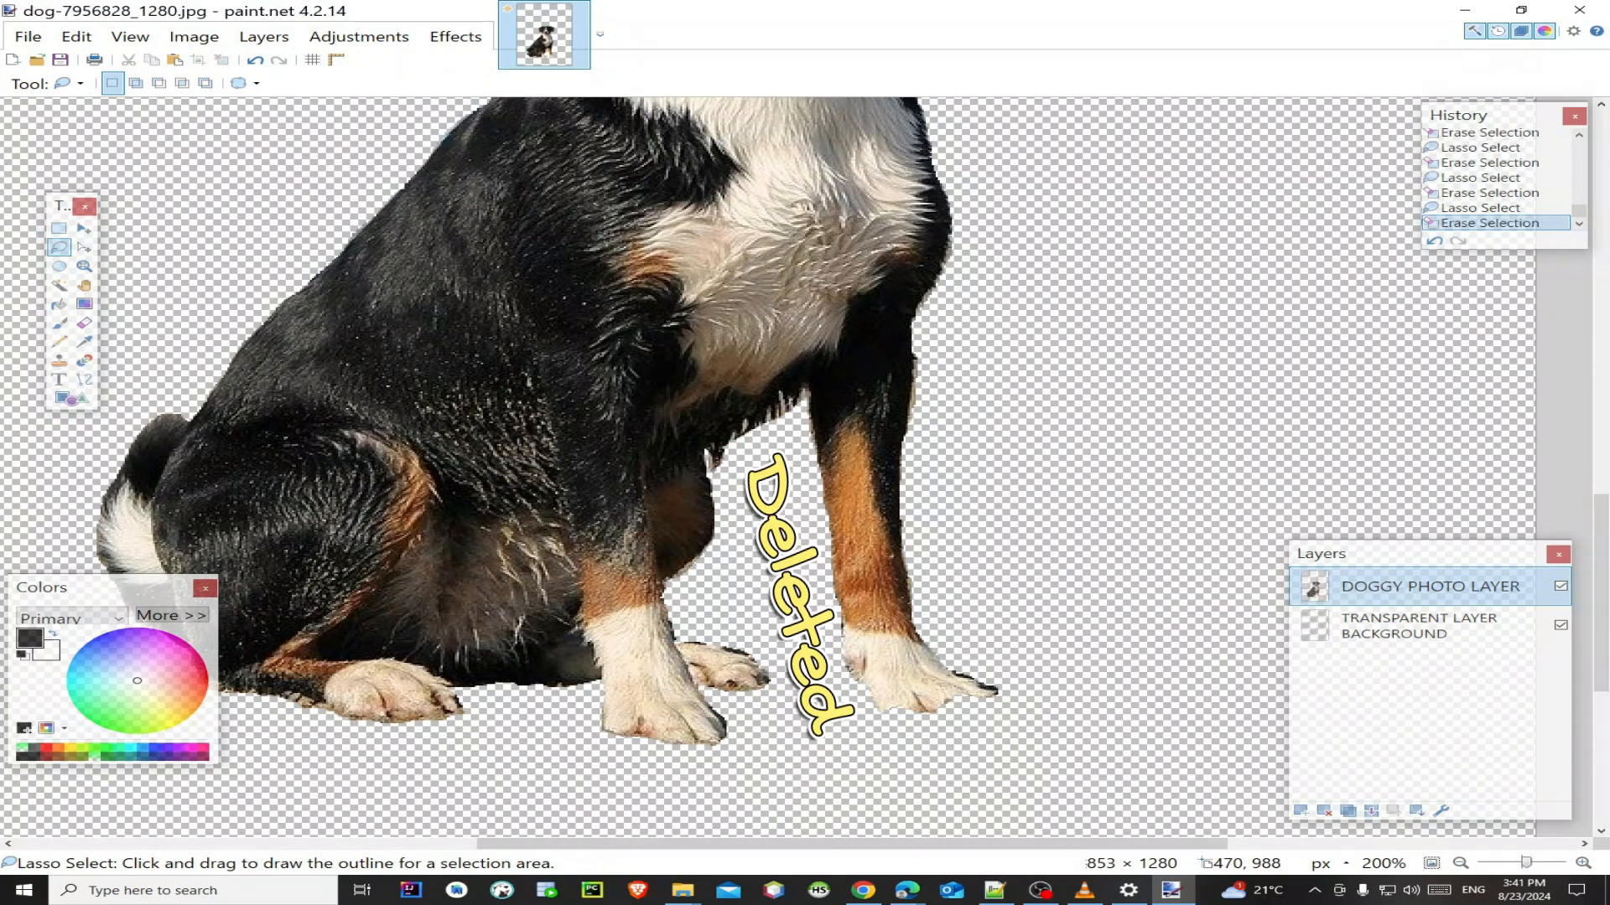
Step: Lasso the light sliver beside the lowest fur tuft under the dog's belly, about 6 × 16 pixels, and erase it
{"action": "scroll", "coordinate": [779, 451], "scroll_direction": "up", "scroll_amount": 3}
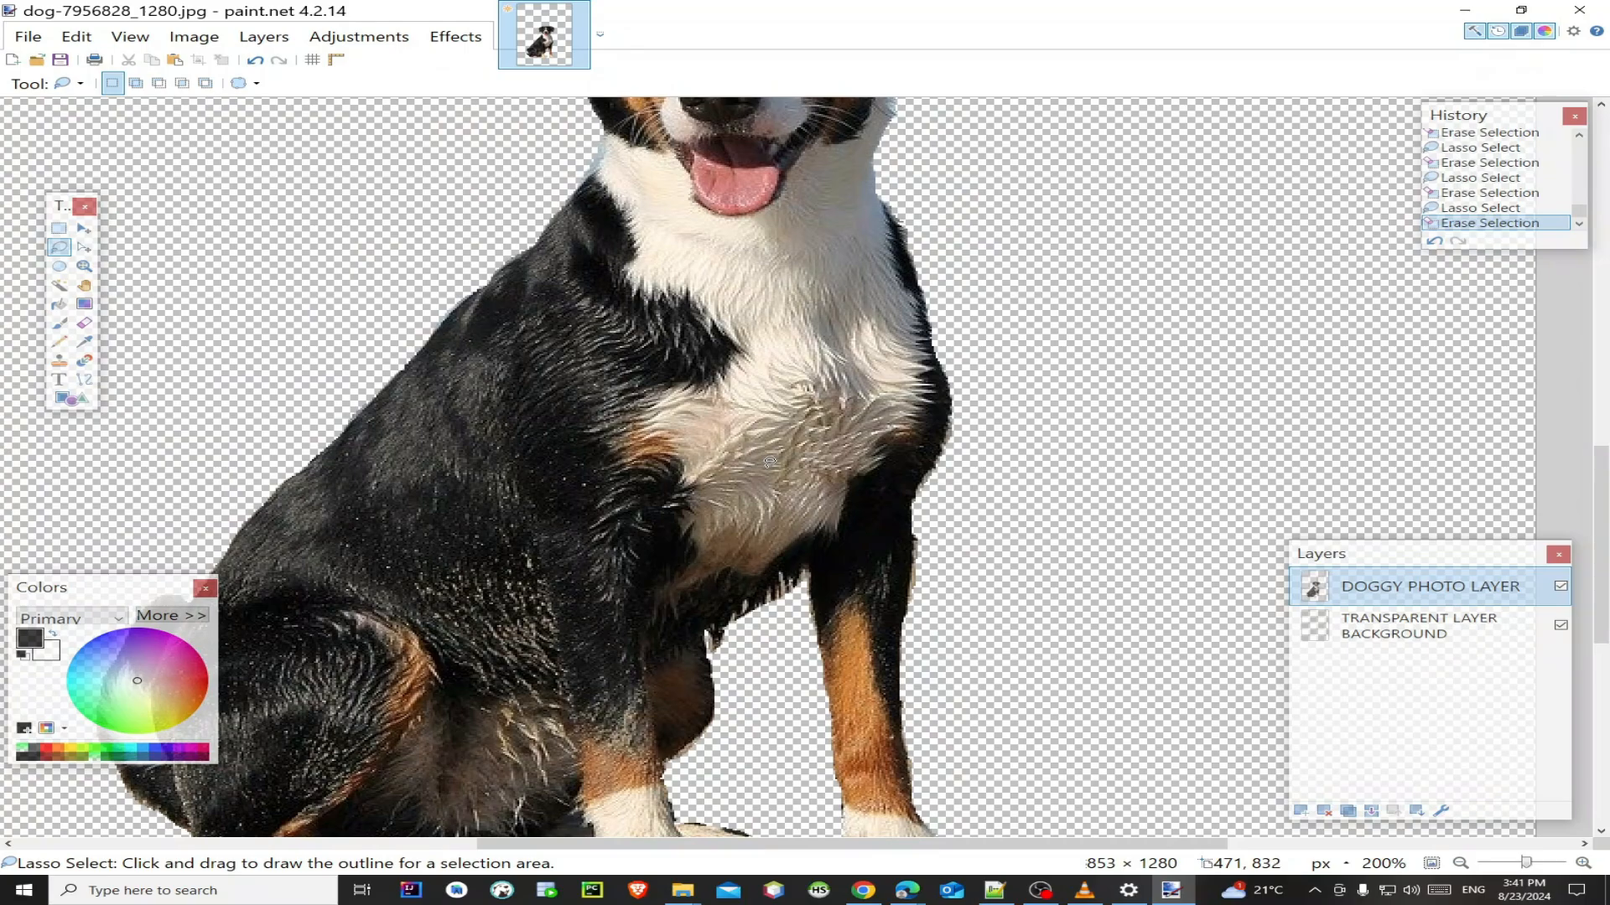
{"action": "scroll", "coordinate": [770, 462], "scroll_direction": "down", "scroll_amount": 3}
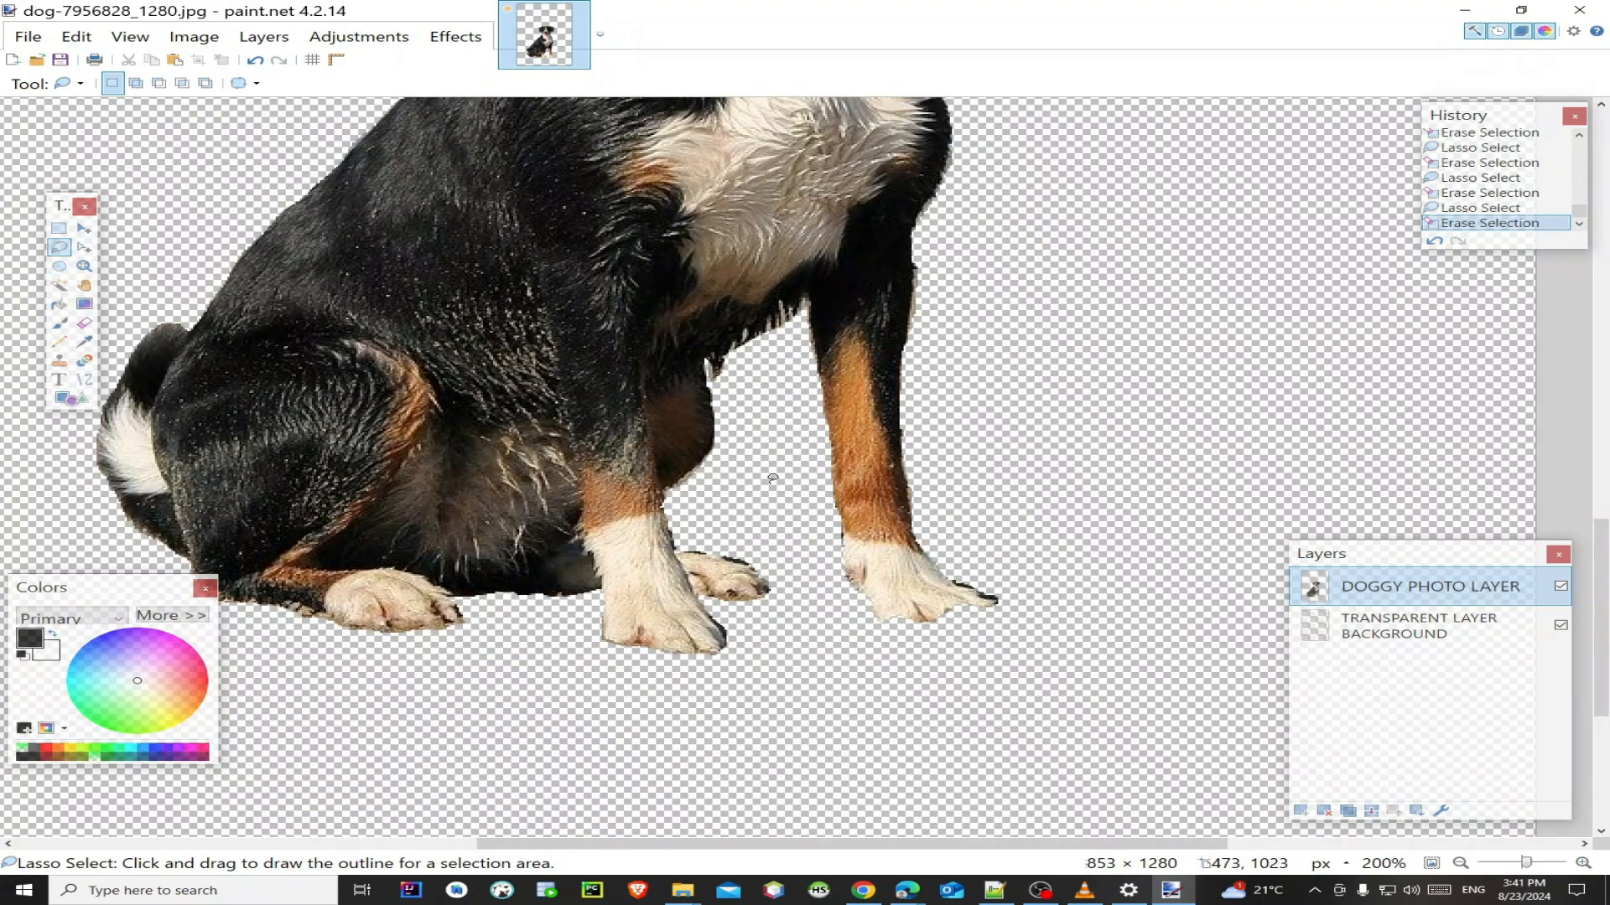
{"action": "scroll", "coordinate": [772, 479], "scroll_direction": "up", "scroll_amount": 6}
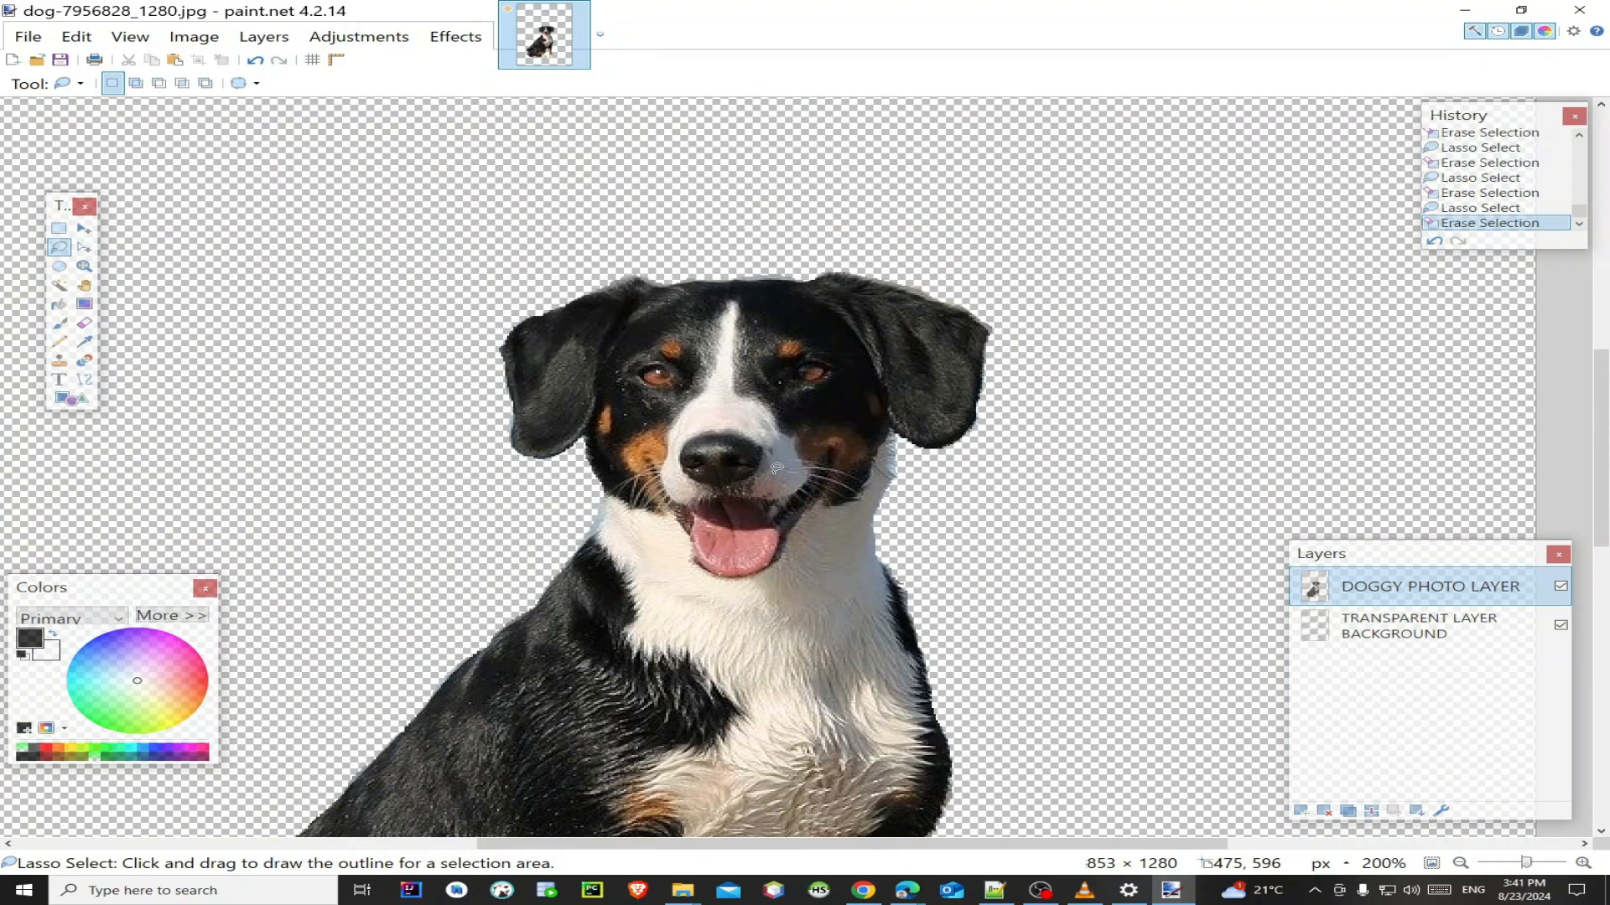
{"action": "scroll", "coordinate": [776, 467], "scroll_direction": "down", "scroll_amount": 5}
{"action": "scroll", "coordinate": [755, 621], "scroll_direction": "up", "scroll_amount": 2}
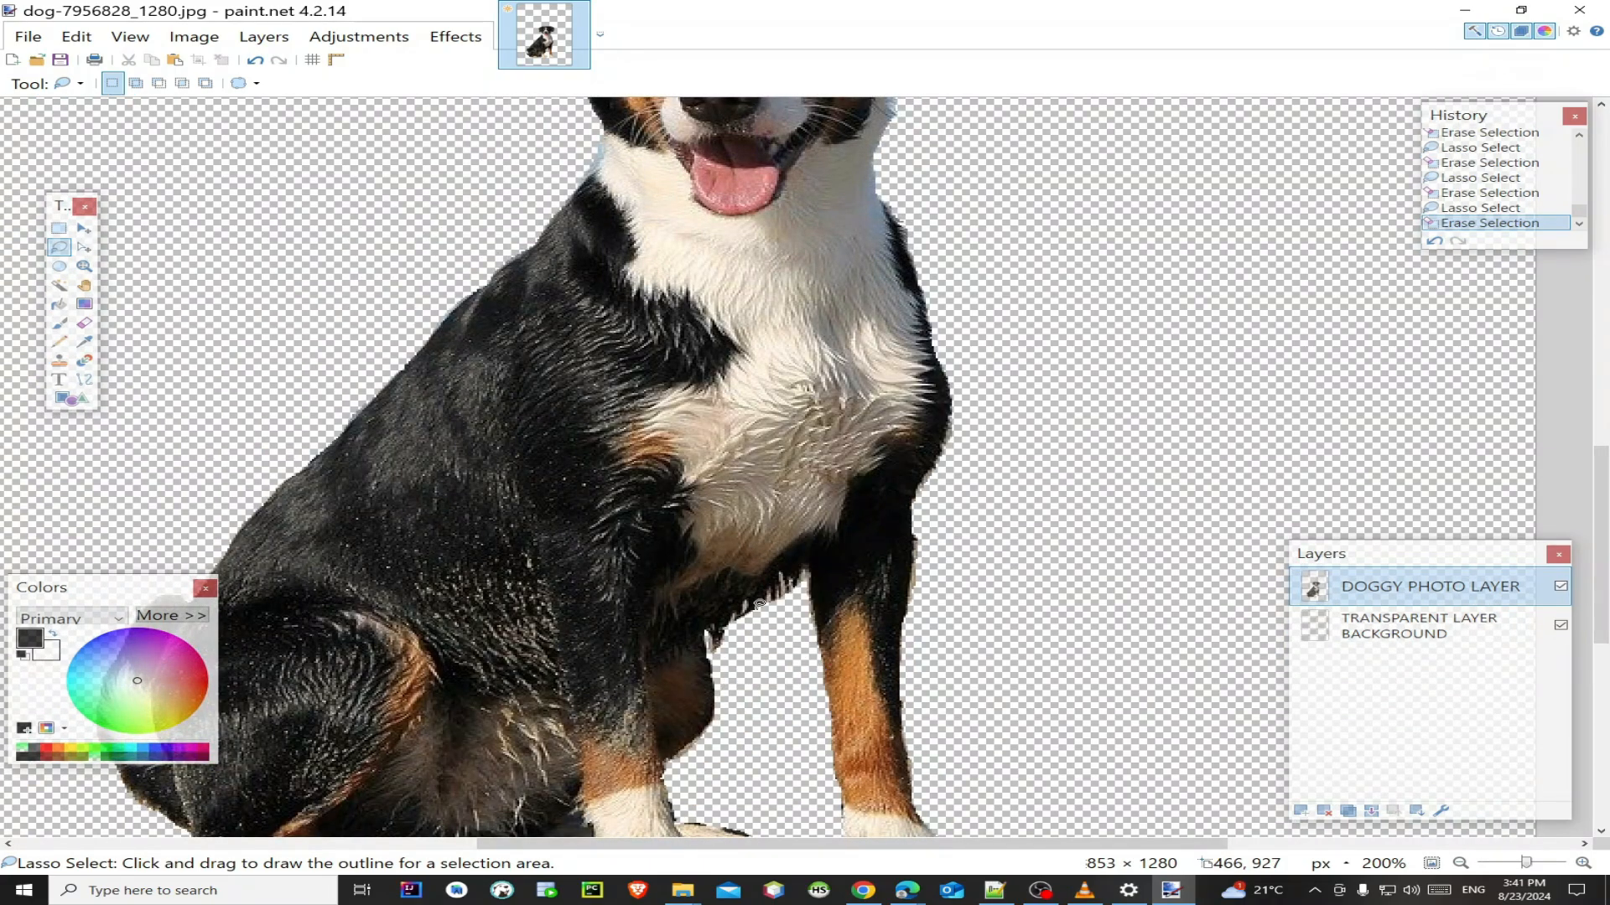
{"action": "scroll", "coordinate": [760, 603], "scroll_direction": "up", "scroll_amount": 8}
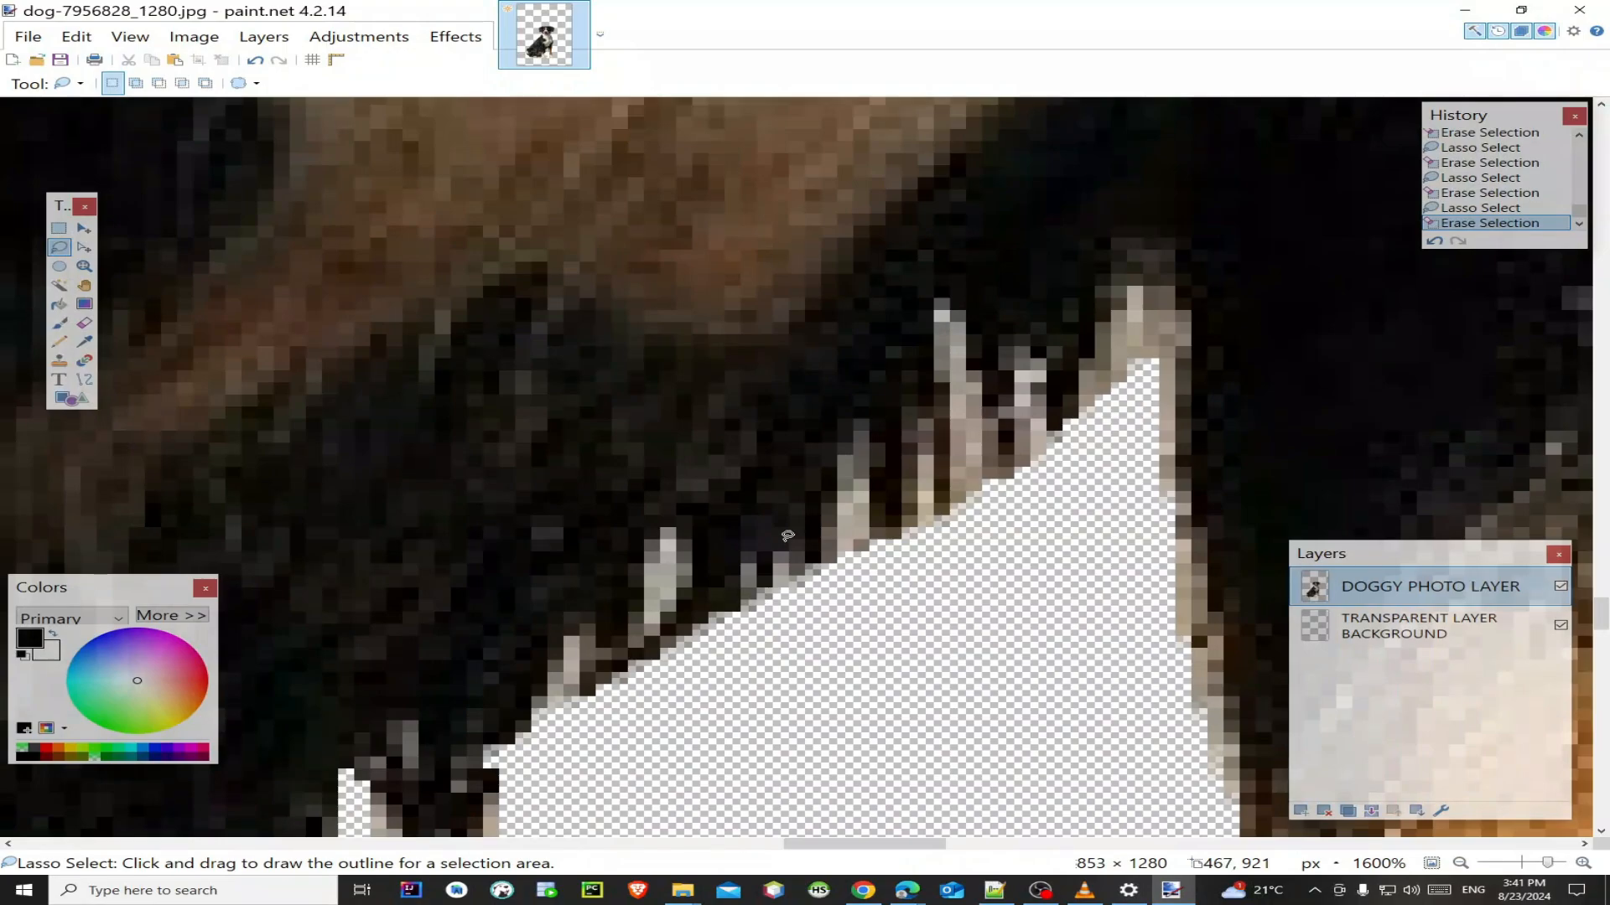
{"action": "scroll", "coordinate": [780, 545], "scroll_direction": "down", "scroll_amount": 2}
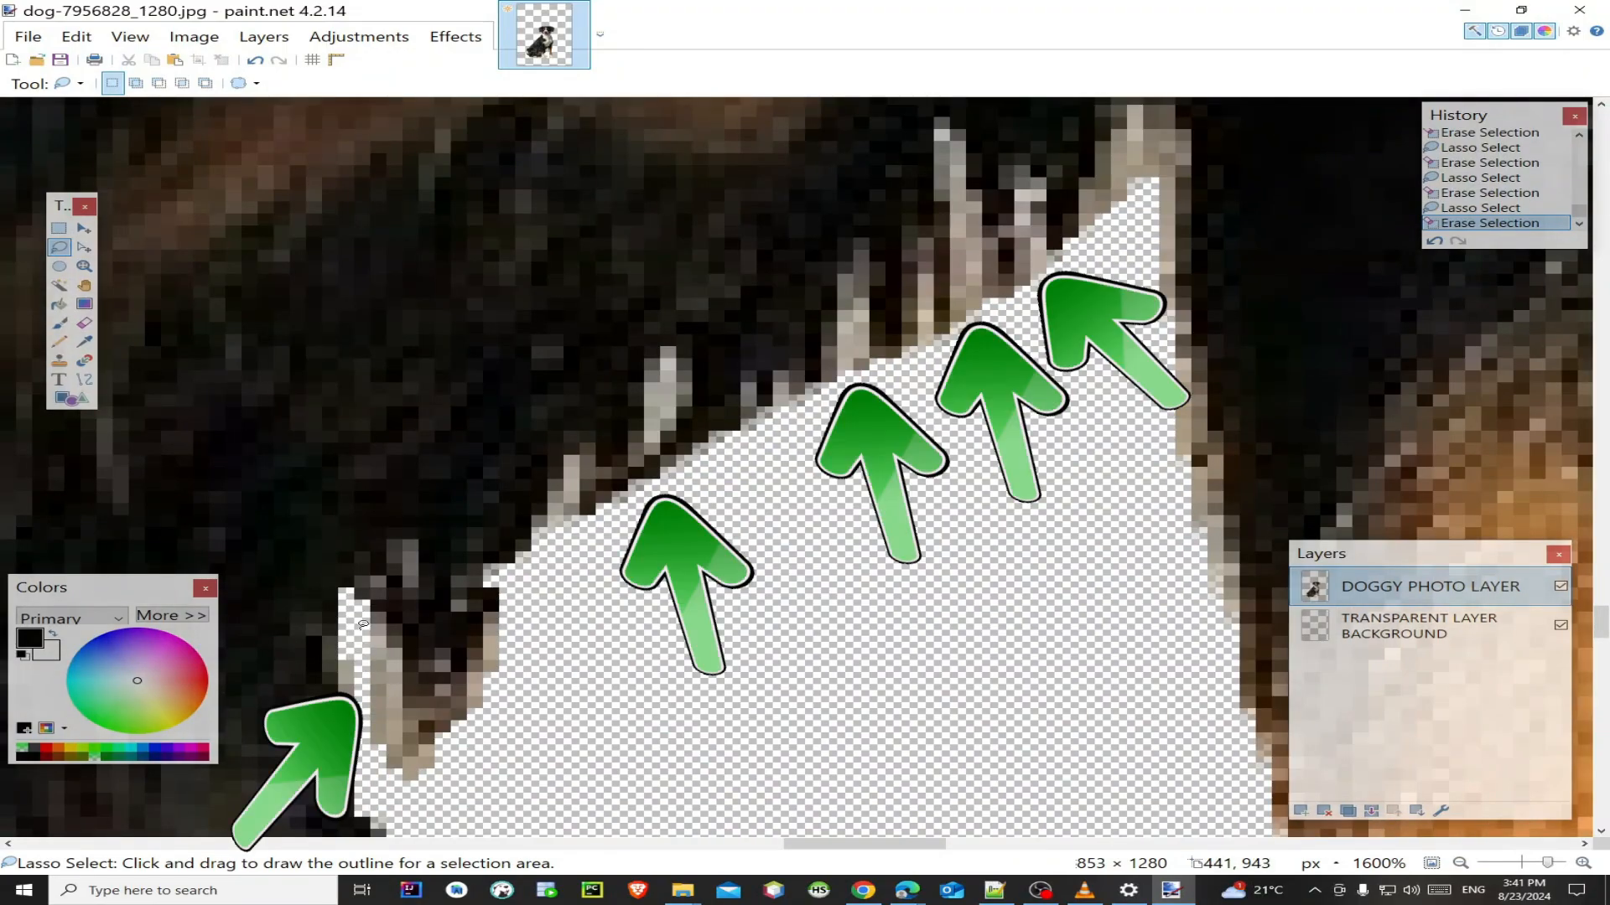
{"action": "mouse_move", "coordinate": [371, 616]}
{"action": "left_mouse_down"}
{"action": "mouse_move", "coordinate": [400, 671]}
{"action": "mouse_move", "coordinate": [392, 737]}
{"action": "mouse_move", "coordinate": [441, 792]}
{"action": "mouse_move", "coordinate": [375, 804]}
{"action": "left_mouse_up"}
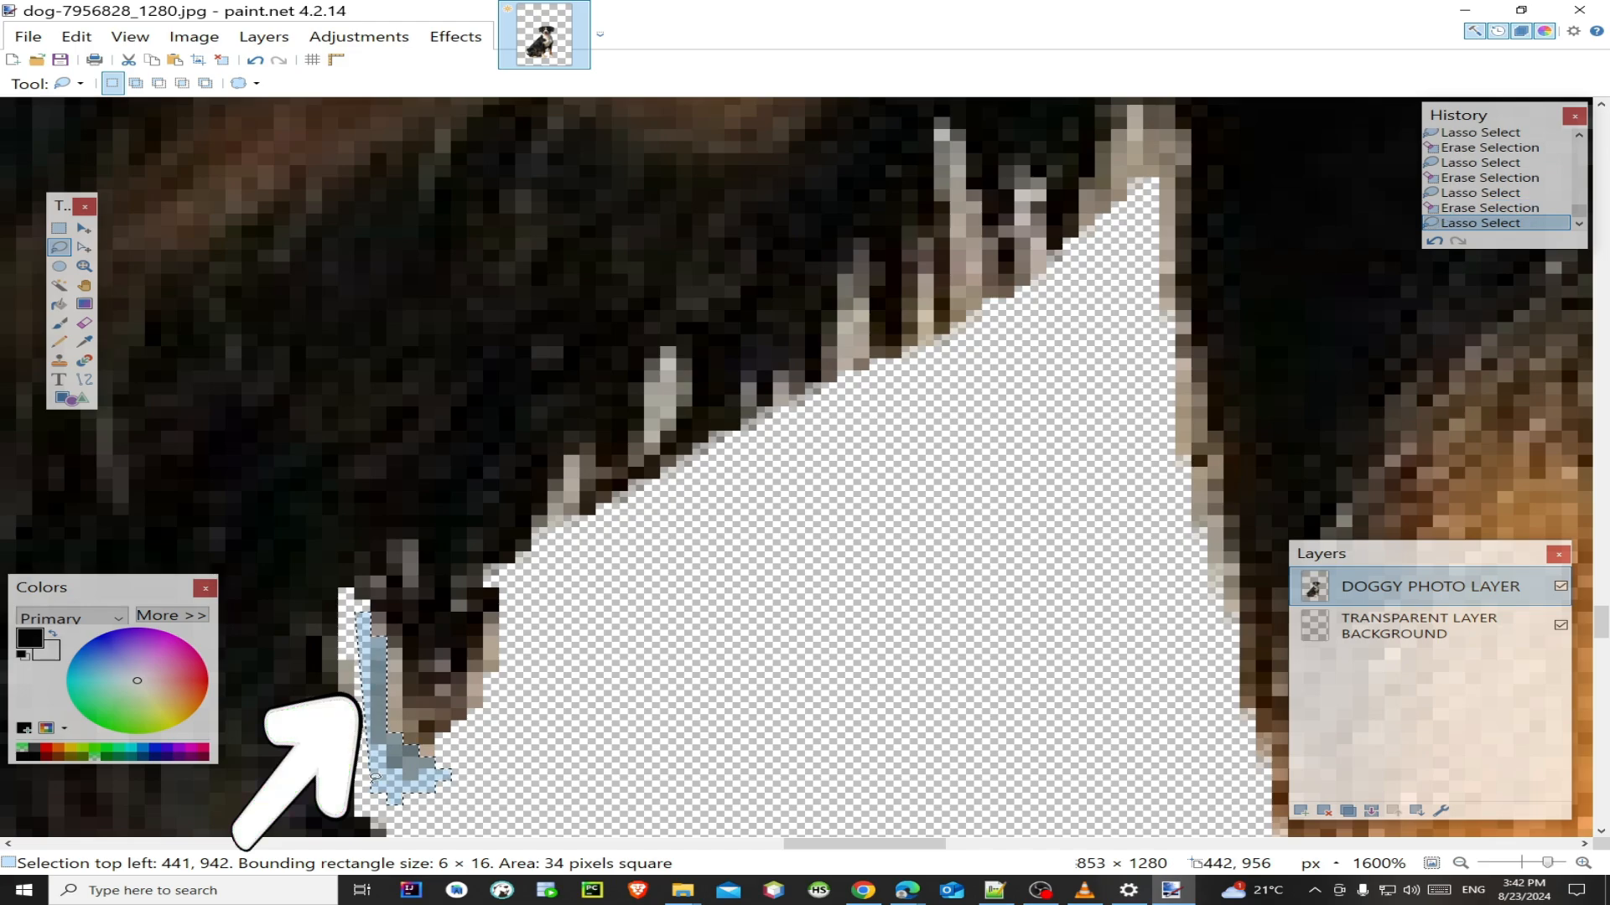
{"action": "key", "text": "Delete"}
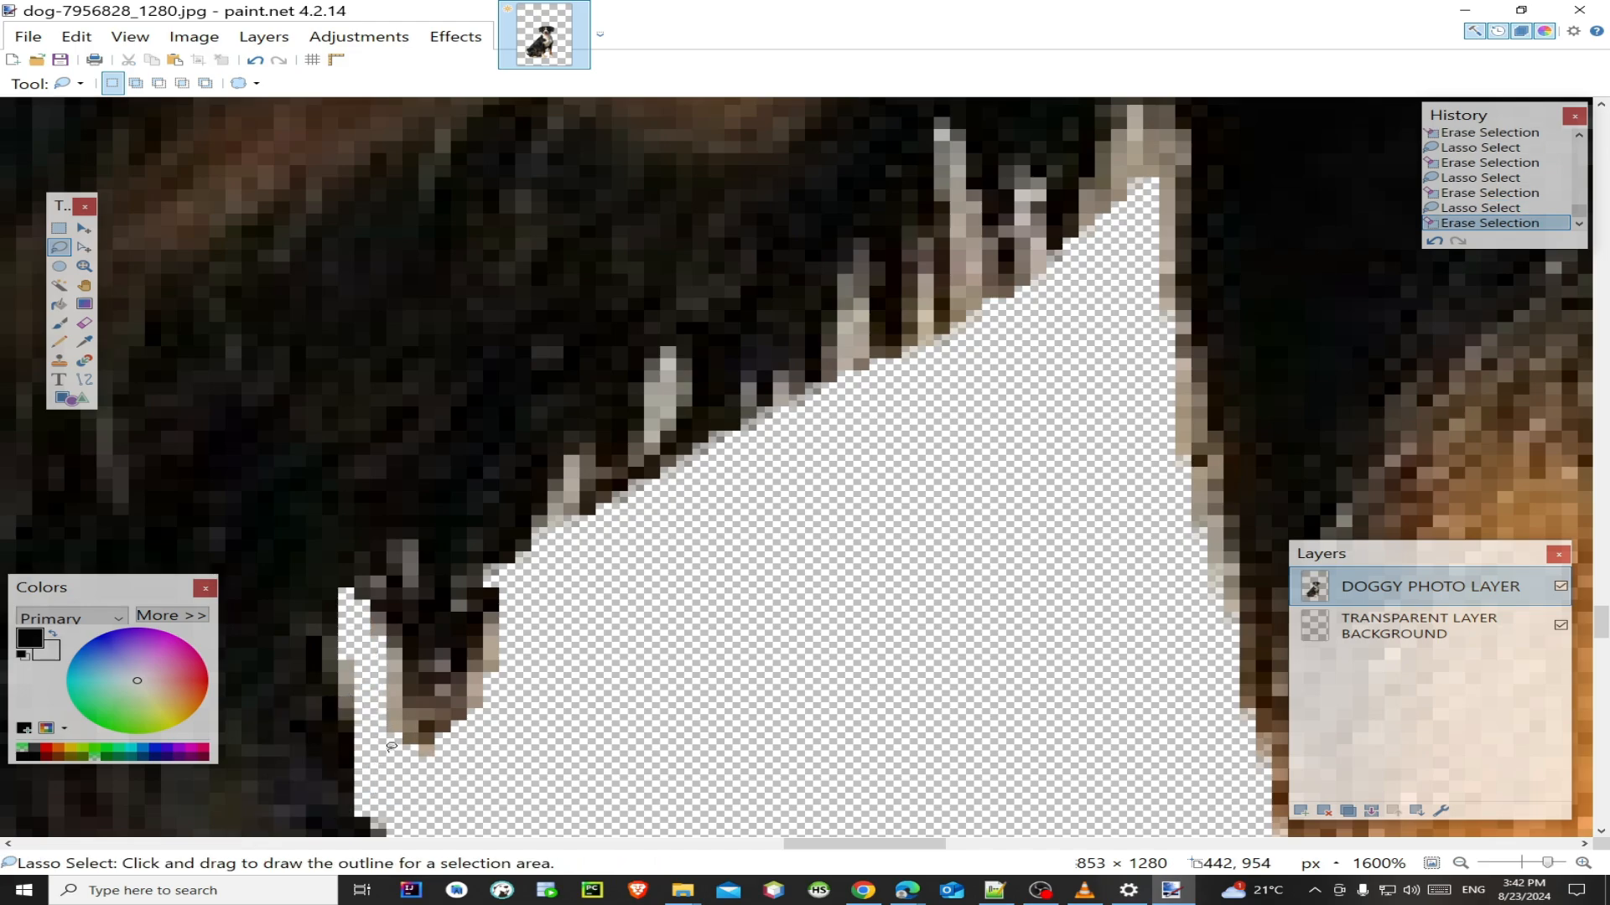
Step: Lasso and erase two light background slivers further up the belly fur's edge, the second about 2 × 7 pixels
{"action": "scroll", "coordinate": [486, 667], "scroll_direction": "up", "scroll_amount": 2}
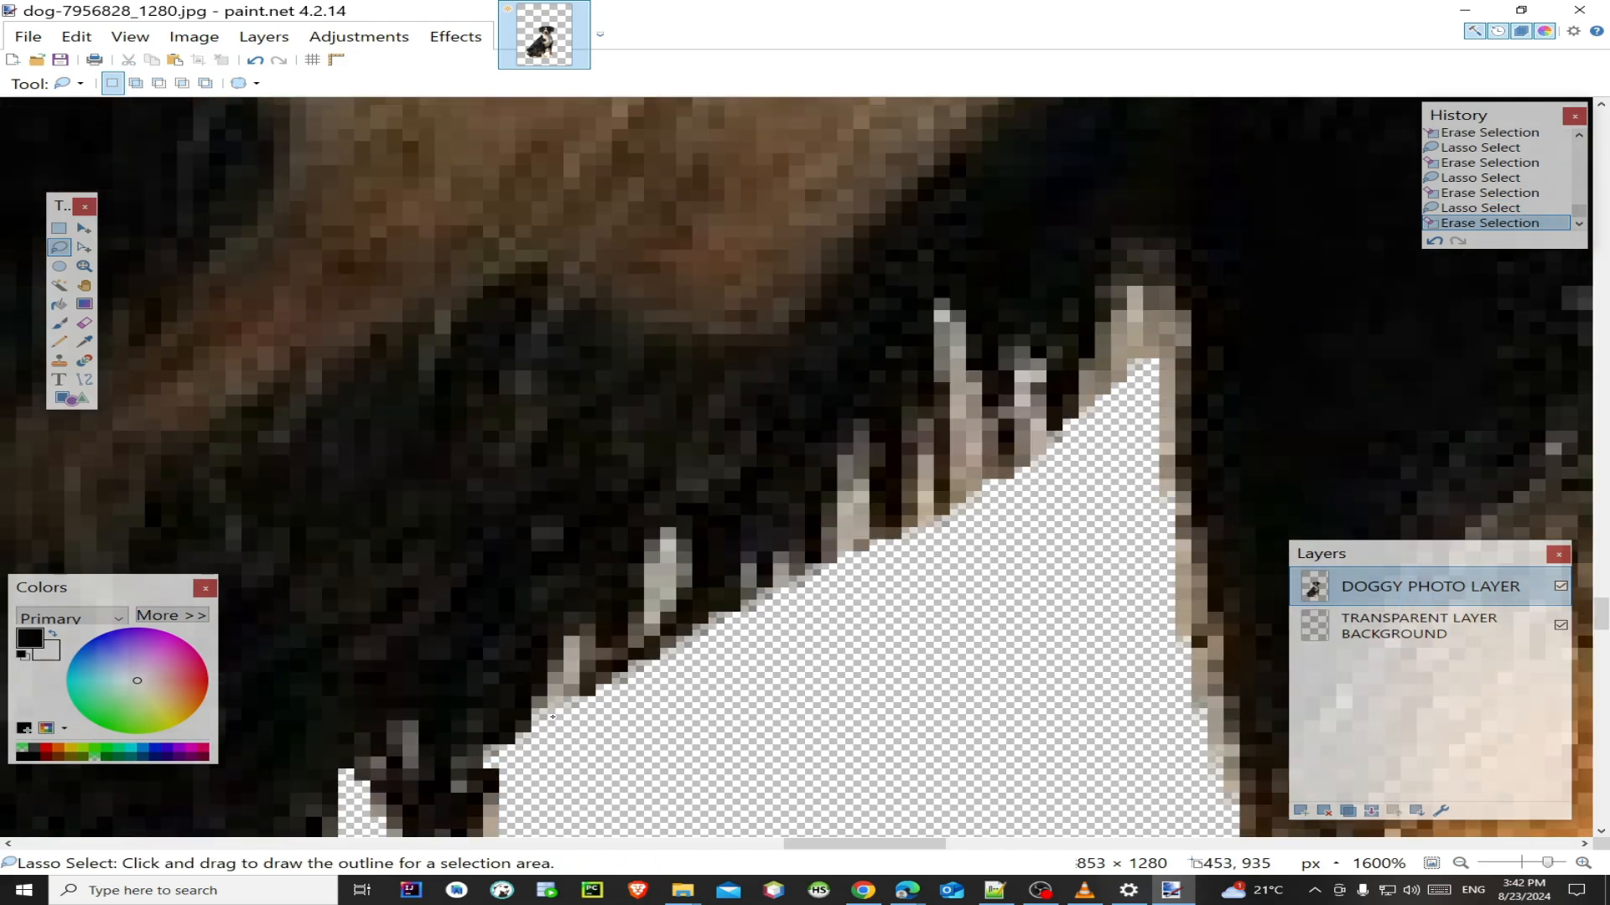
{"action": "mouse_move", "coordinate": [548, 698]}
{"action": "left_mouse_down"}
{"action": "mouse_move", "coordinate": [580, 637]}
{"action": "mouse_move", "coordinate": [584, 711]}
{"action": "left_mouse_up"}
{"action": "key", "text": "Delete"}
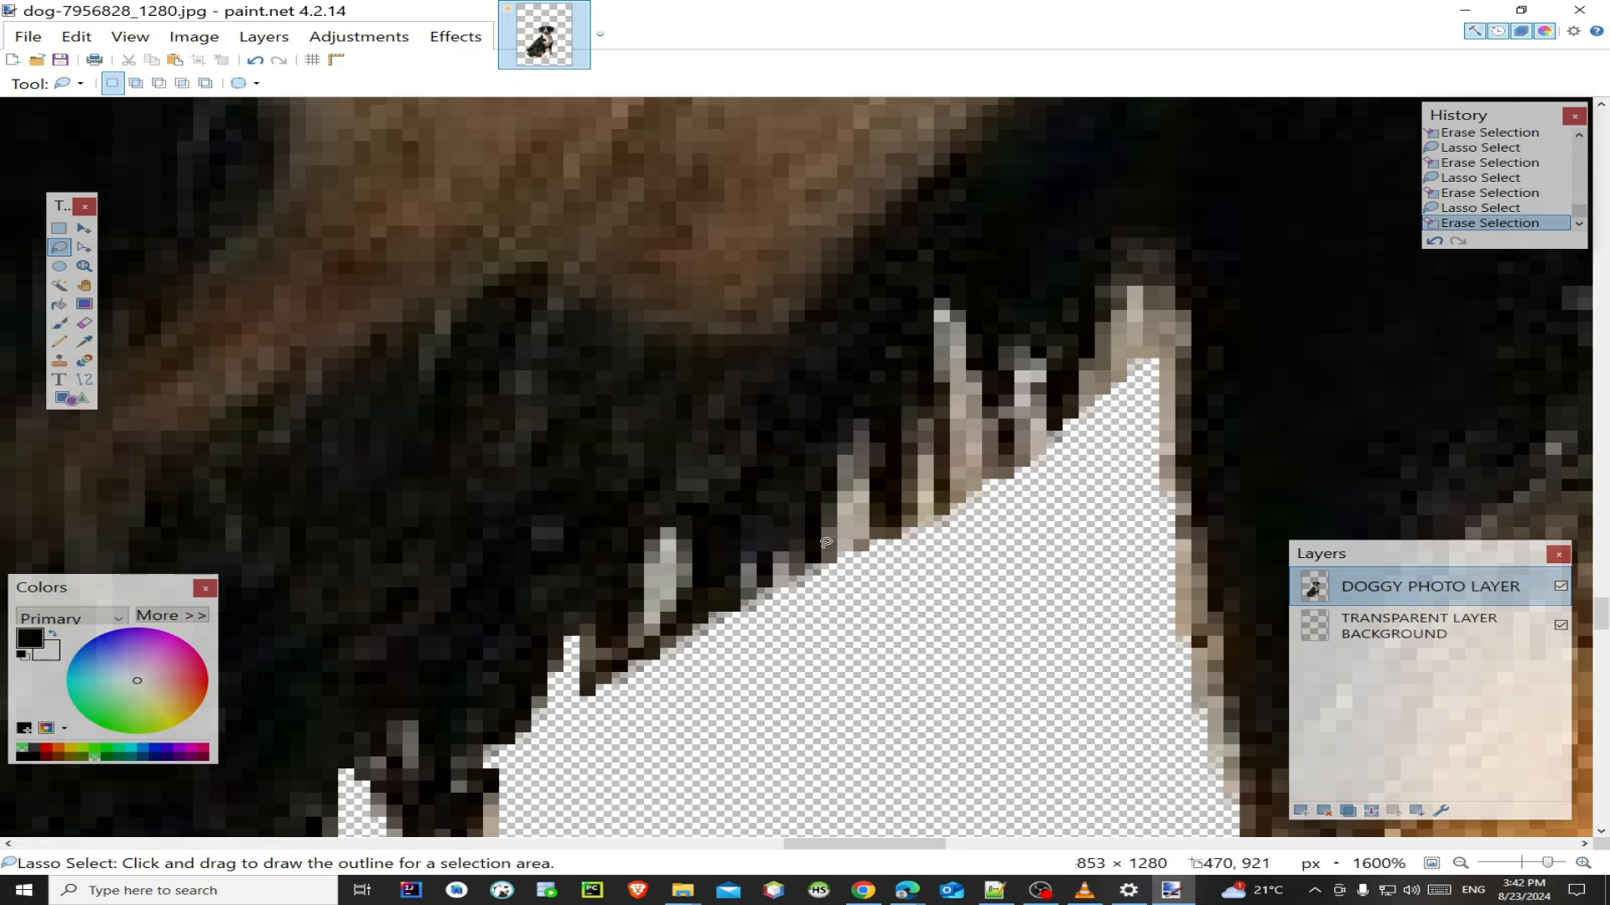
{"action": "mouse_move", "coordinate": [844, 554]}
{"action": "left_mouse_down"}
{"action": "mouse_move", "coordinate": [849, 497]}
{"action": "mouse_move", "coordinate": [871, 478]}
{"action": "mouse_move", "coordinate": [873, 555]}
{"action": "left_mouse_up"}
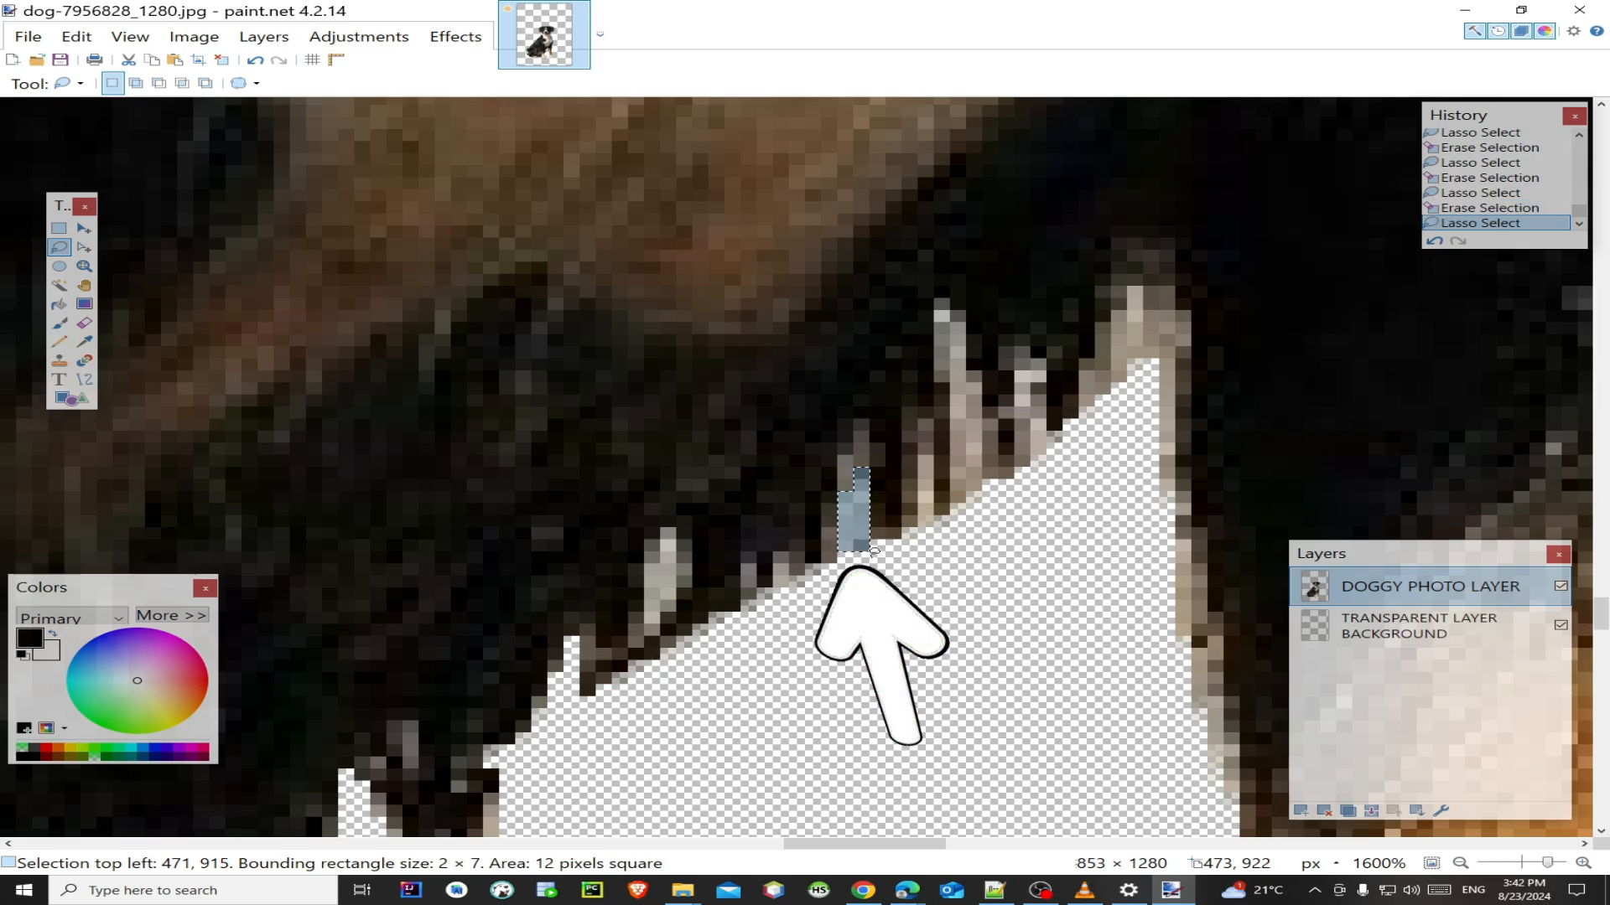
{"action": "key", "text": "Delete"}
Step: Lasso and erase the next two light slivers along the belly fur toward the right-hand front leg, the second about 2 × 10 pixels
{"action": "scroll", "coordinate": [874, 551], "scroll_direction": "up", "scroll_amount": 1}
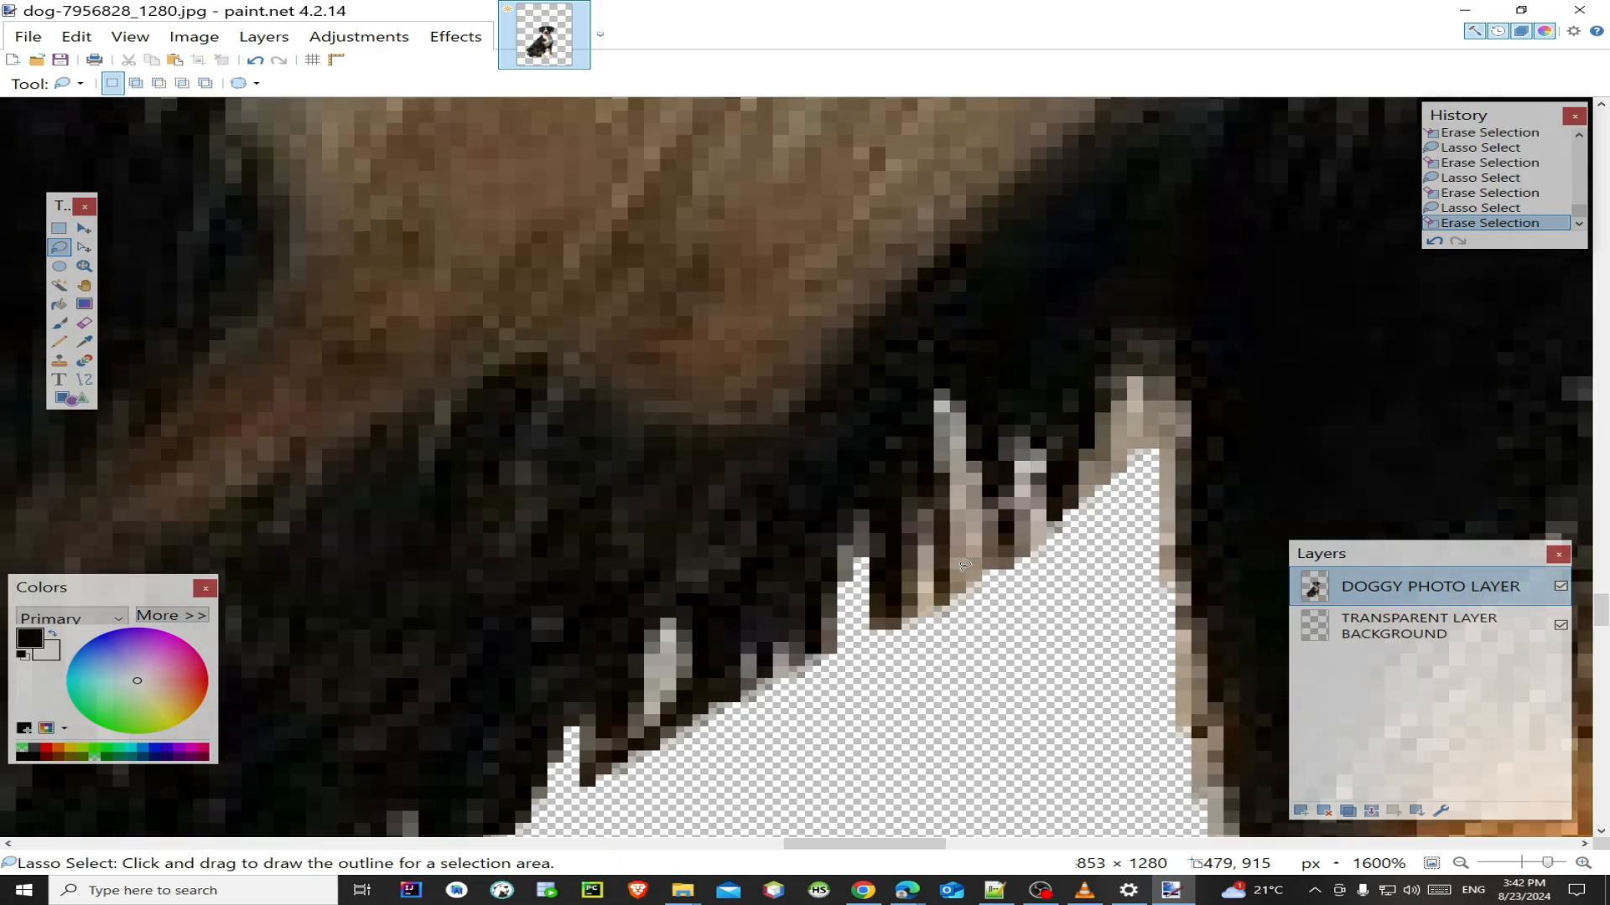
{"action": "mouse_move", "coordinate": [918, 616]}
{"action": "left_mouse_down"}
{"action": "mouse_move", "coordinate": [910, 537]}
{"action": "mouse_move", "coordinate": [936, 563]}
{"action": "mouse_move", "coordinate": [938, 613]}
{"action": "left_mouse_up"}
{"action": "key", "text": "Delete"}
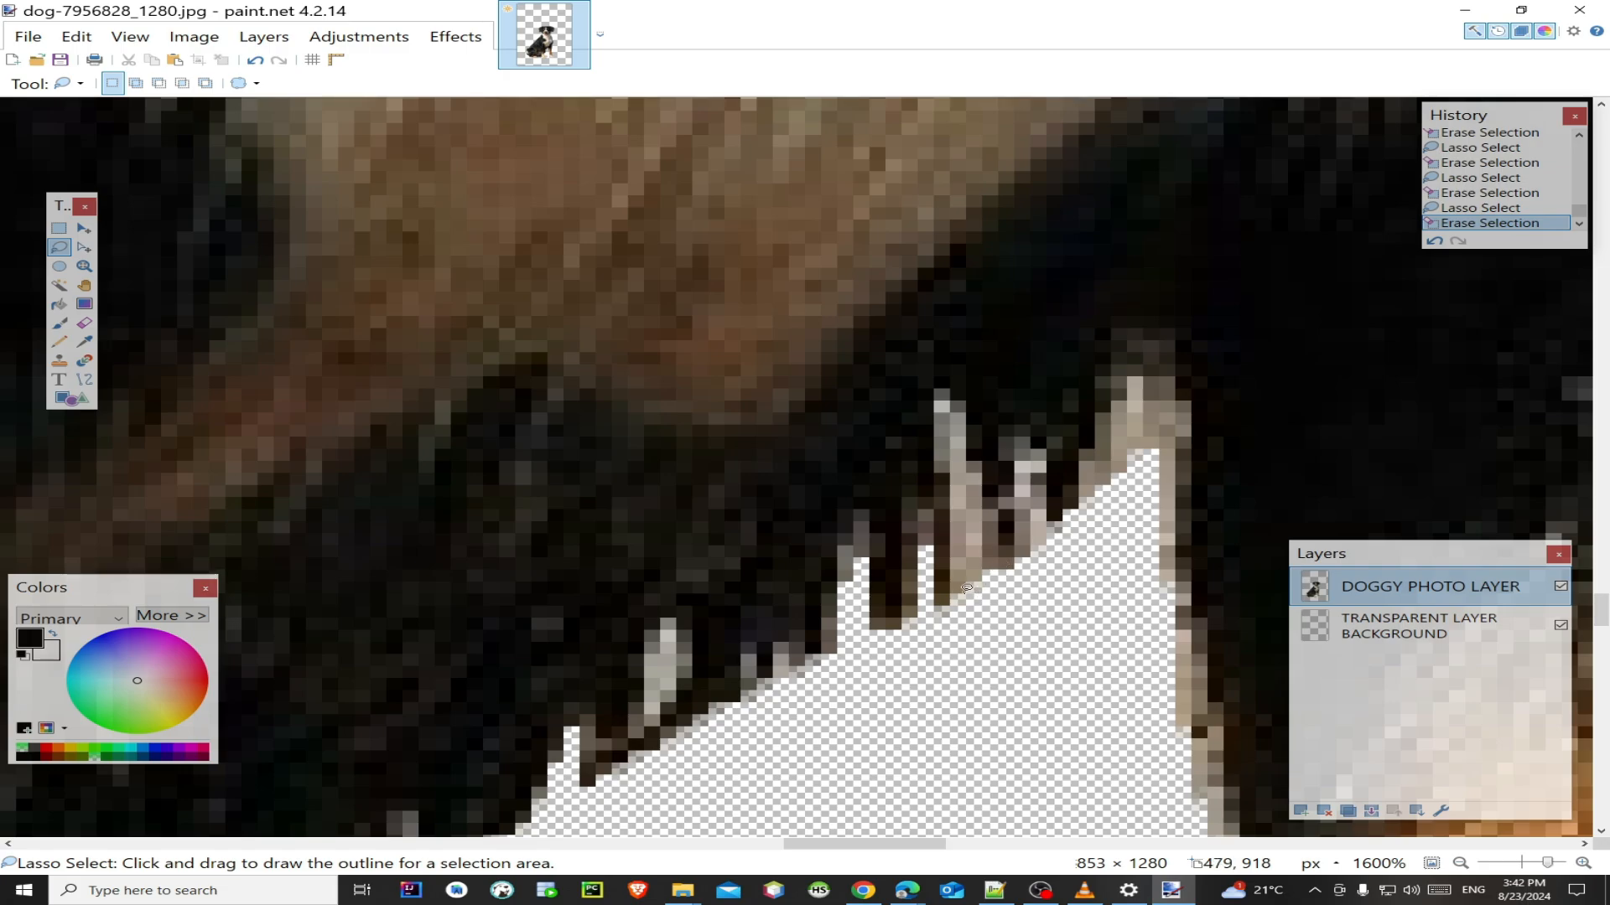
{"action": "mouse_move", "coordinate": [960, 595]}
{"action": "left_mouse_down"}
{"action": "mouse_move", "coordinate": [946, 482]}
{"action": "mouse_move", "coordinate": [972, 466]}
{"action": "mouse_move", "coordinate": [959, 578]}
{"action": "mouse_move", "coordinate": [992, 644]}
{"action": "mouse_move", "coordinate": [955, 583]}
{"action": "mouse_move", "coordinate": [971, 478]}
{"action": "mouse_move", "coordinate": [985, 591]}
{"action": "left_mouse_up"}
{"action": "left_click", "coordinate": [961, 587]}
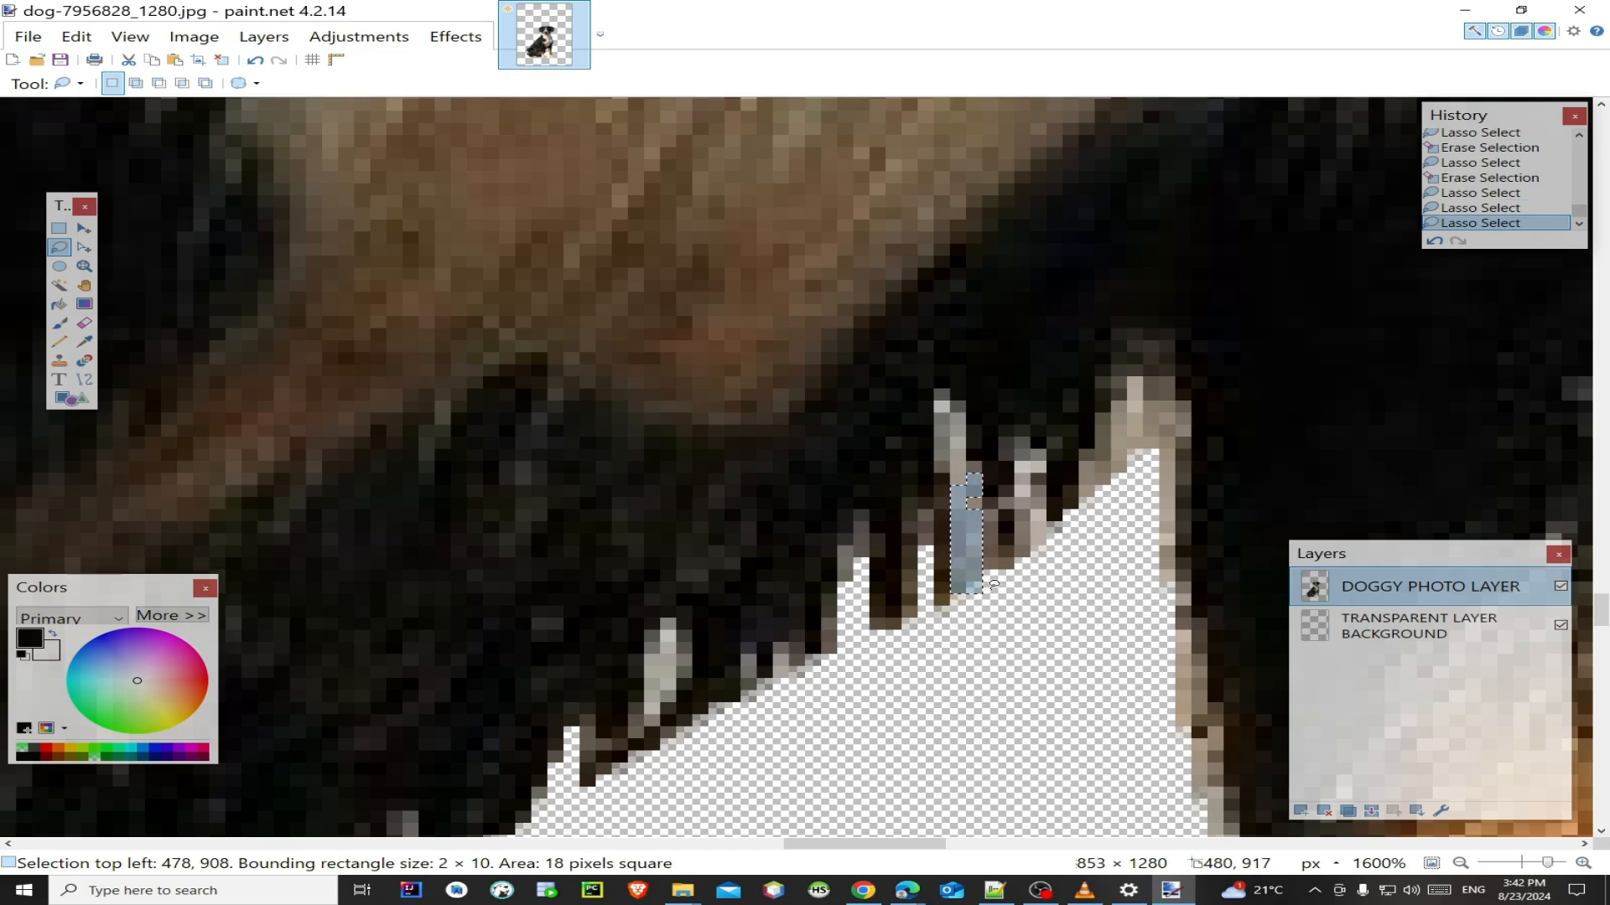
{"action": "key", "text": "Delete"}
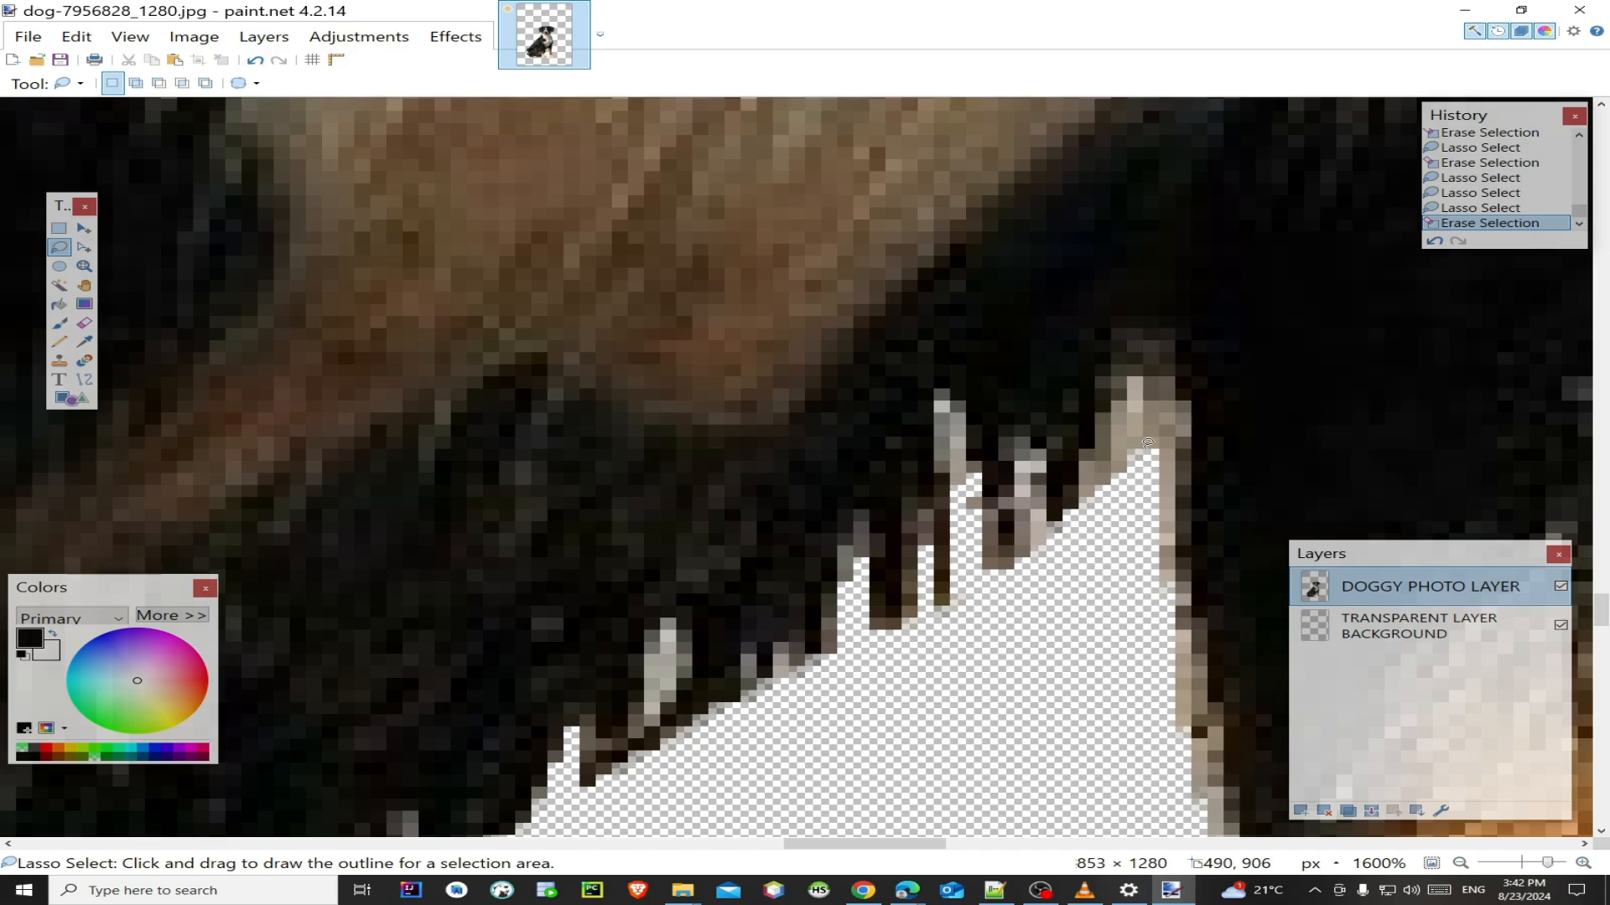
Step: Lasso the light background sliver at the peak of the gap beside the right-hand front leg, about 6 × 12 pixels, and erase it
{"action": "scroll", "coordinate": [1145, 444], "scroll_direction": "up", "scroll_amount": 2}
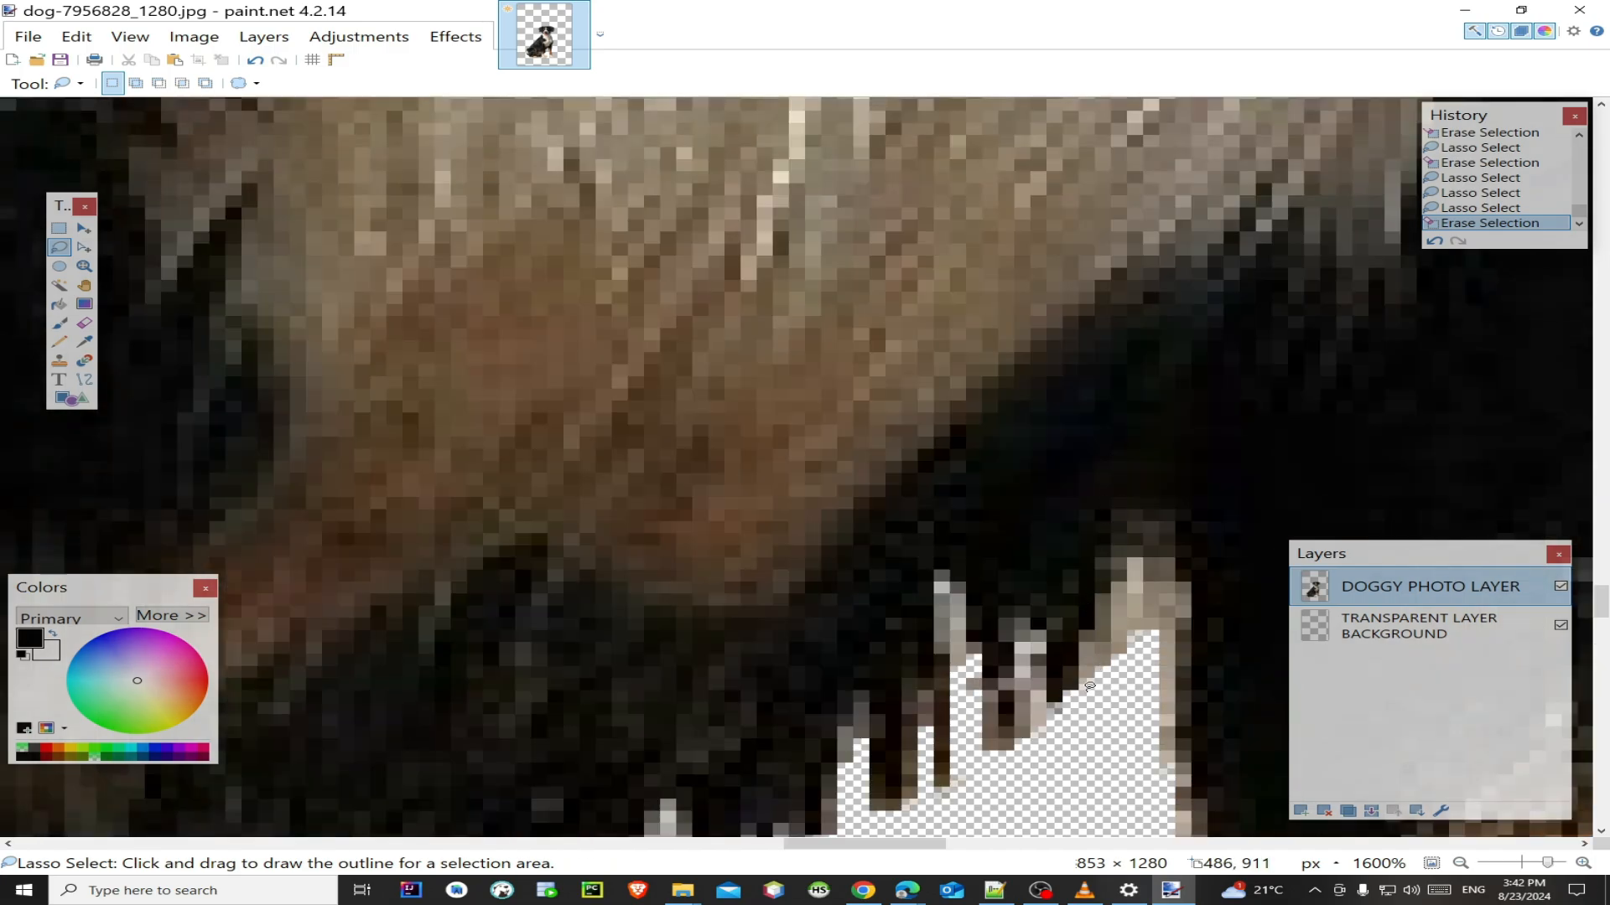
{"action": "mouse_move", "coordinate": [1085, 681]}
{"action": "left_mouse_down"}
{"action": "mouse_move", "coordinate": [1119, 640]}
{"action": "mouse_move", "coordinate": [1144, 563]}
{"action": "mouse_move", "coordinate": [1147, 587]}
{"action": "mouse_move", "coordinate": [1188, 605]}
{"action": "mouse_move", "coordinate": [1168, 702]}
{"action": "left_mouse_up"}
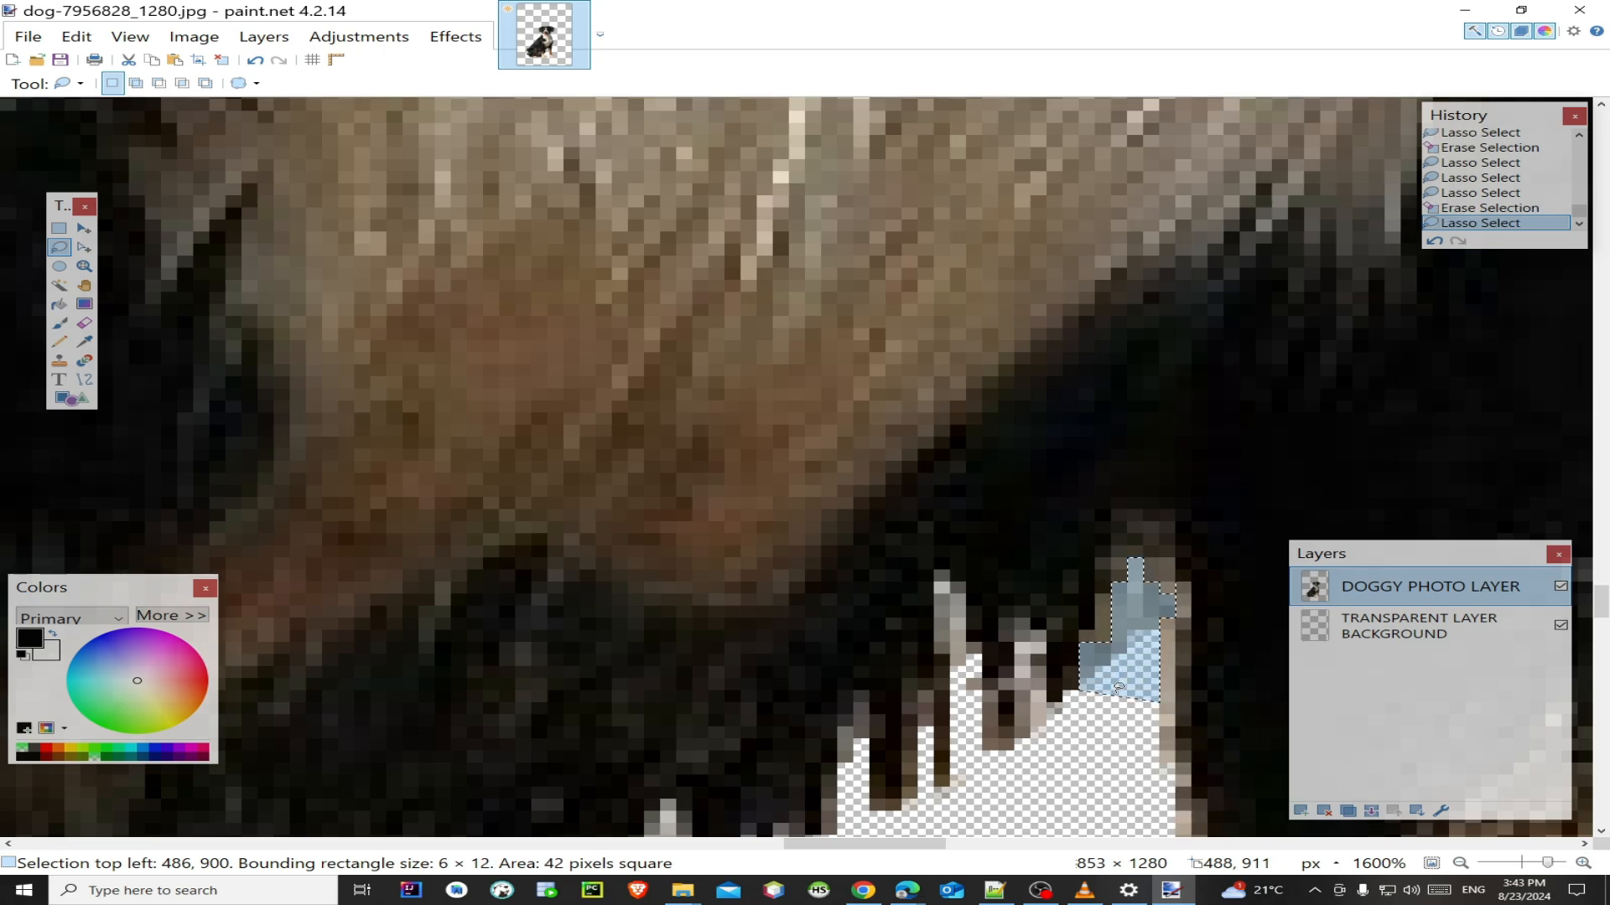
{"action": "key", "text": "Delete"}
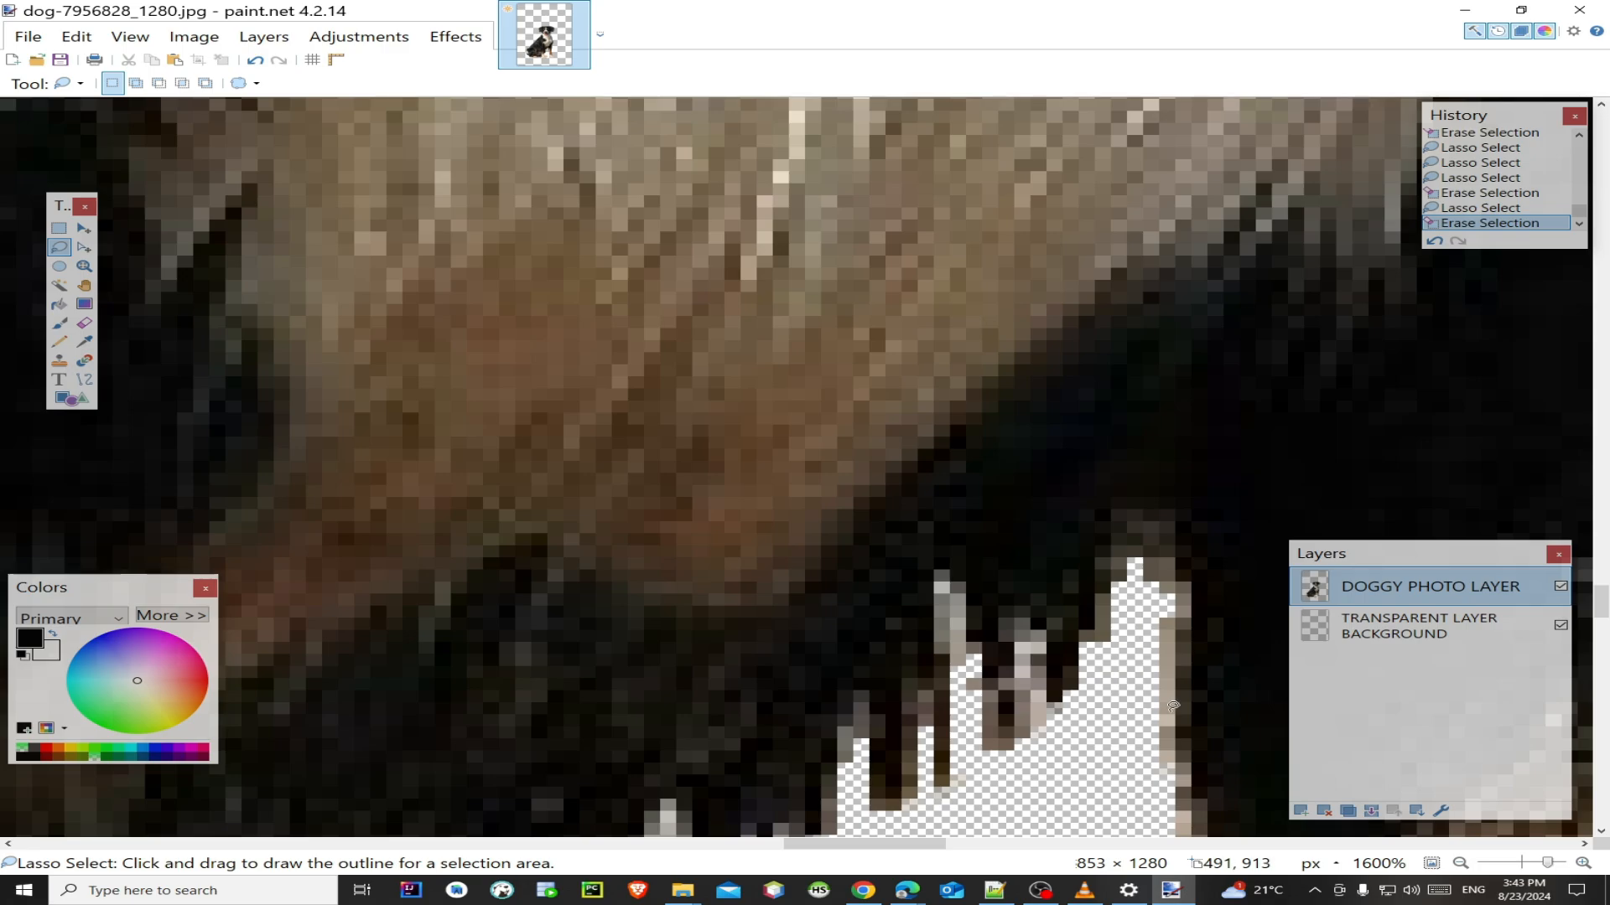
Step: Lasso the thin light background strip along the inner edge of the right-hand front leg and erase it
{"action": "scroll", "coordinate": [1173, 706], "scroll_direction": "down", "scroll_amount": 3}
{"action": "scroll", "coordinate": [1173, 707], "scroll_direction": "down", "scroll_amount": 2}
{"action": "scroll", "coordinate": [1173, 707], "scroll_direction": "up", "scroll_amount": 2}
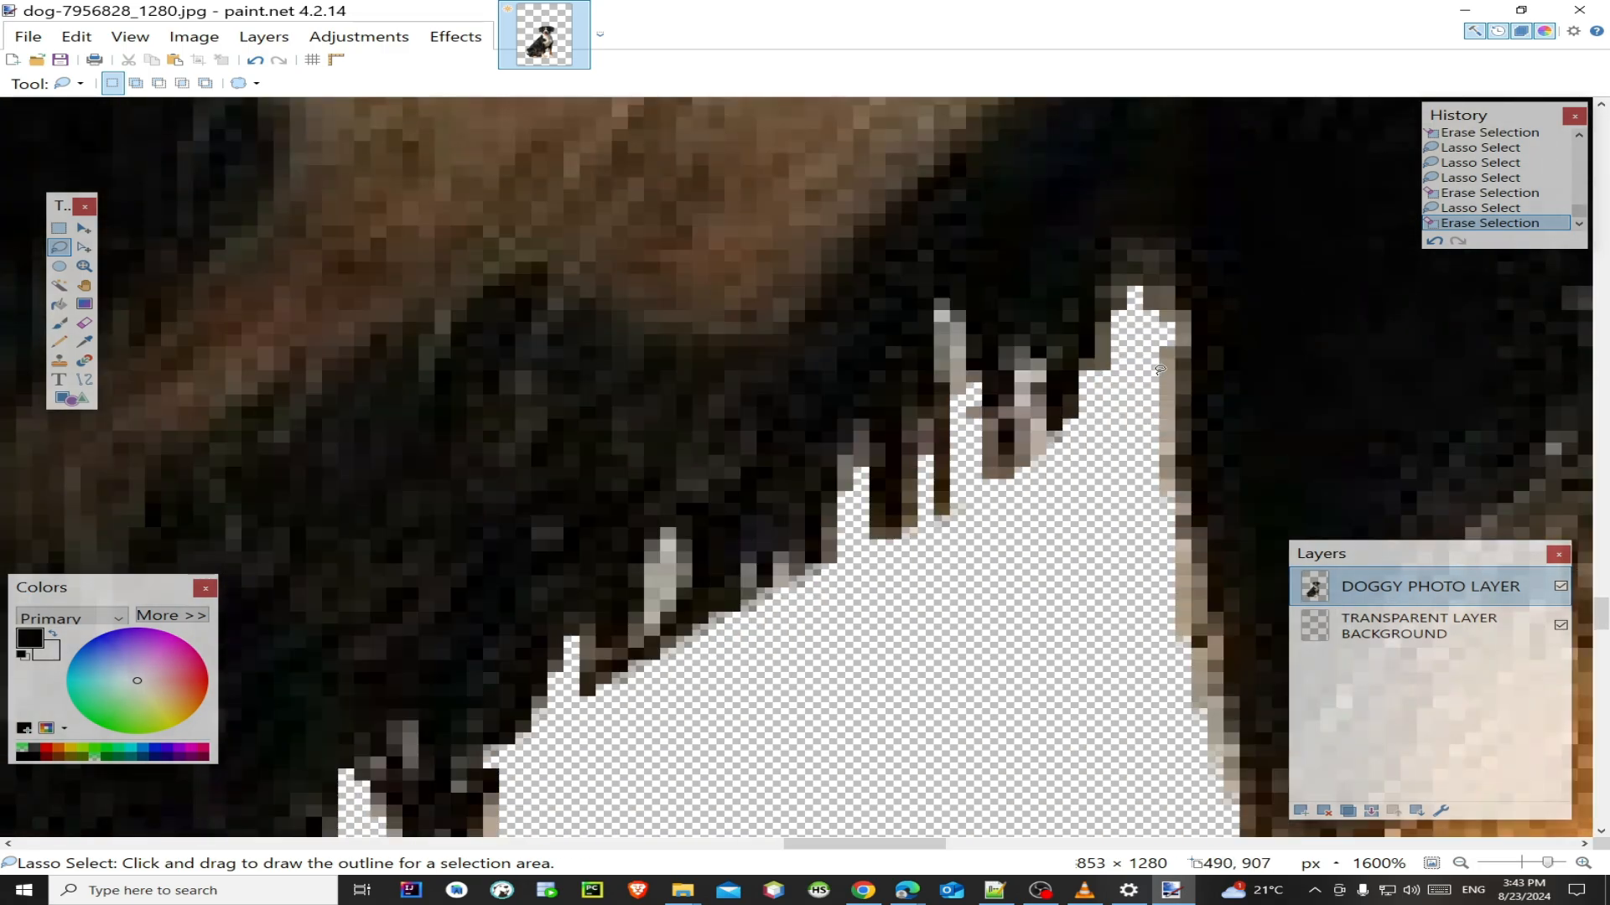
{"action": "mouse_move", "coordinate": [1150, 344]}
{"action": "left_mouse_down"}
{"action": "mouse_move", "coordinate": [1166, 510]}
{"action": "mouse_move", "coordinate": [1219, 644]}
{"action": "mouse_move", "coordinate": [1191, 745]}
{"action": "mouse_move", "coordinate": [1085, 752]}
{"action": "left_mouse_up"}
{"action": "key", "text": "Delete"}
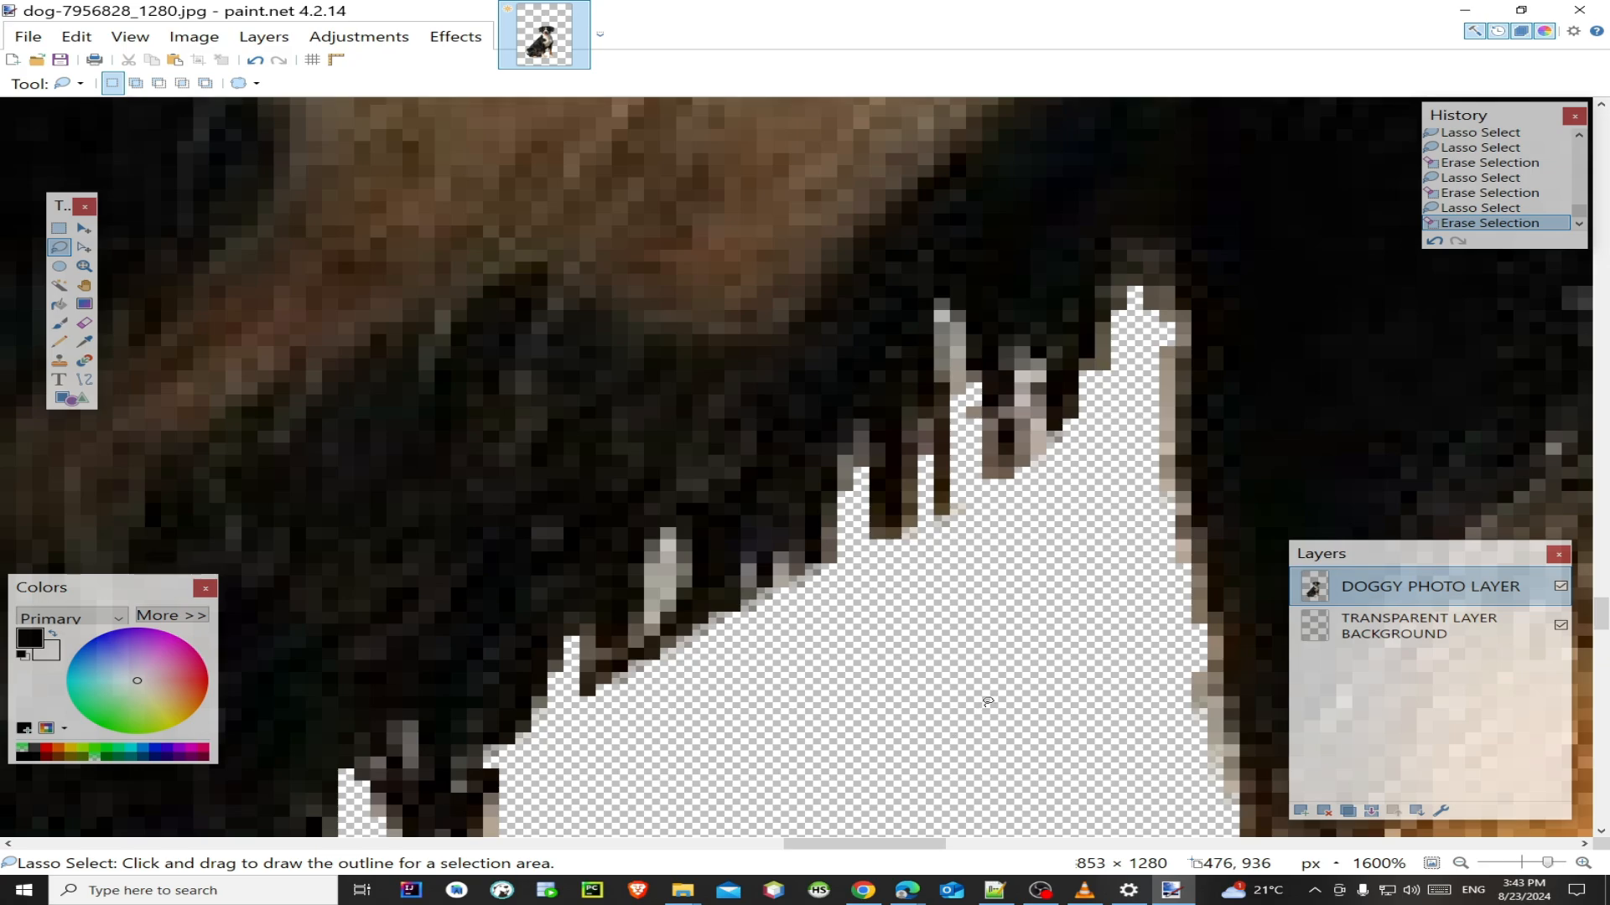
Step: Examine the whole dog cutout from ears to paws for leftover background around its edges
{"action": "scroll", "coordinate": [989, 702], "scroll_direction": "down", "scroll_amount": 7}
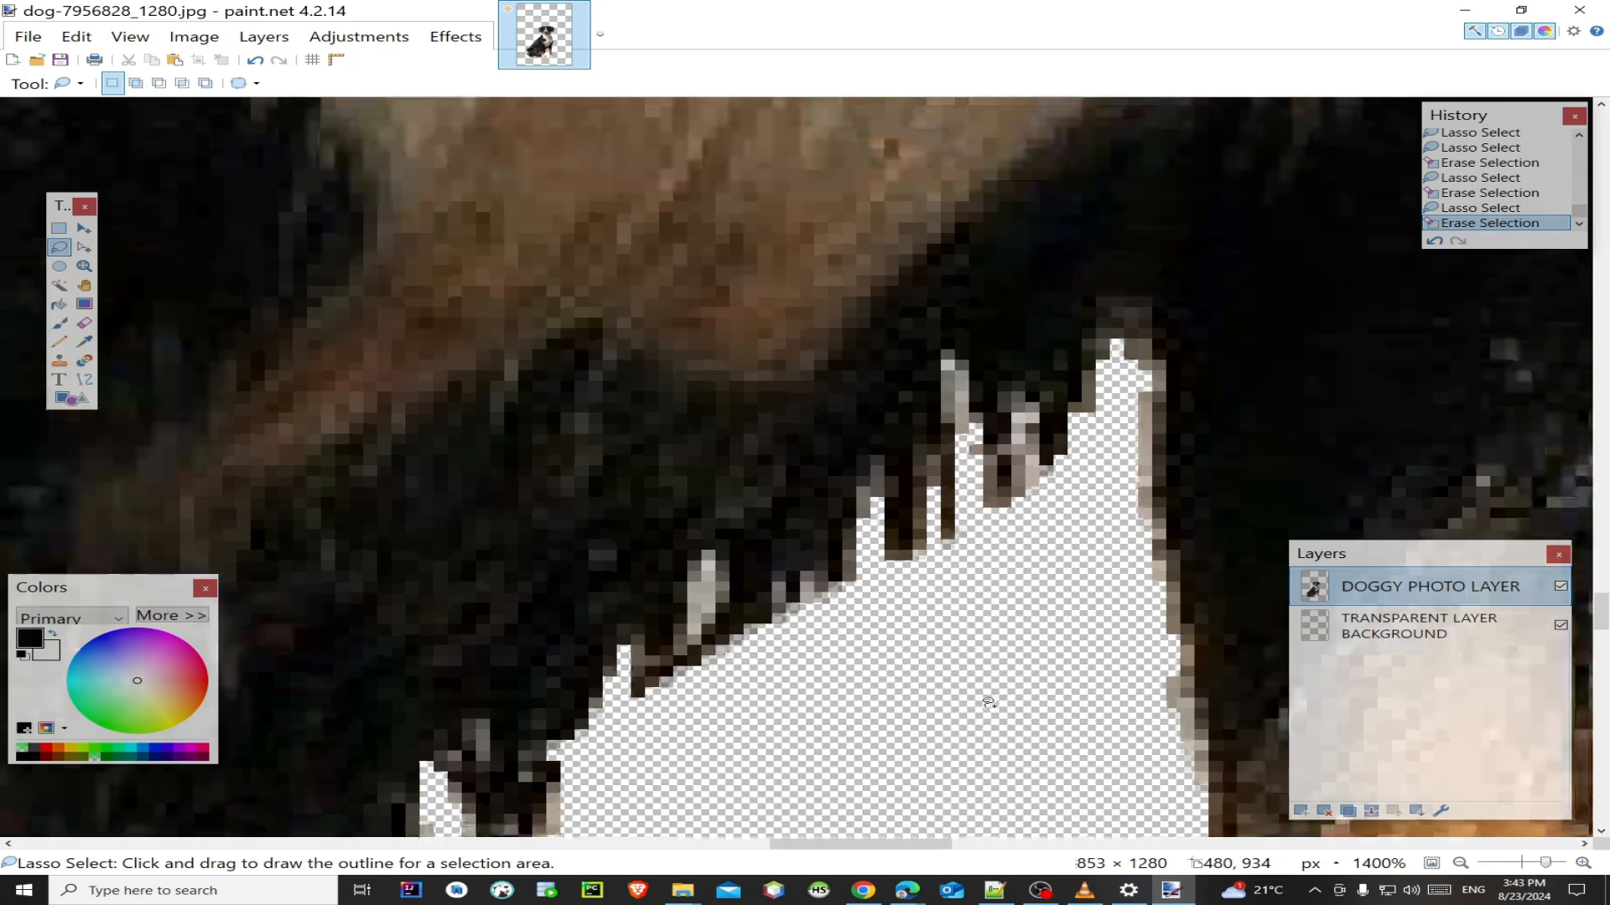
{"action": "scroll", "coordinate": [989, 702], "scroll_direction": "down", "scroll_amount": 7}
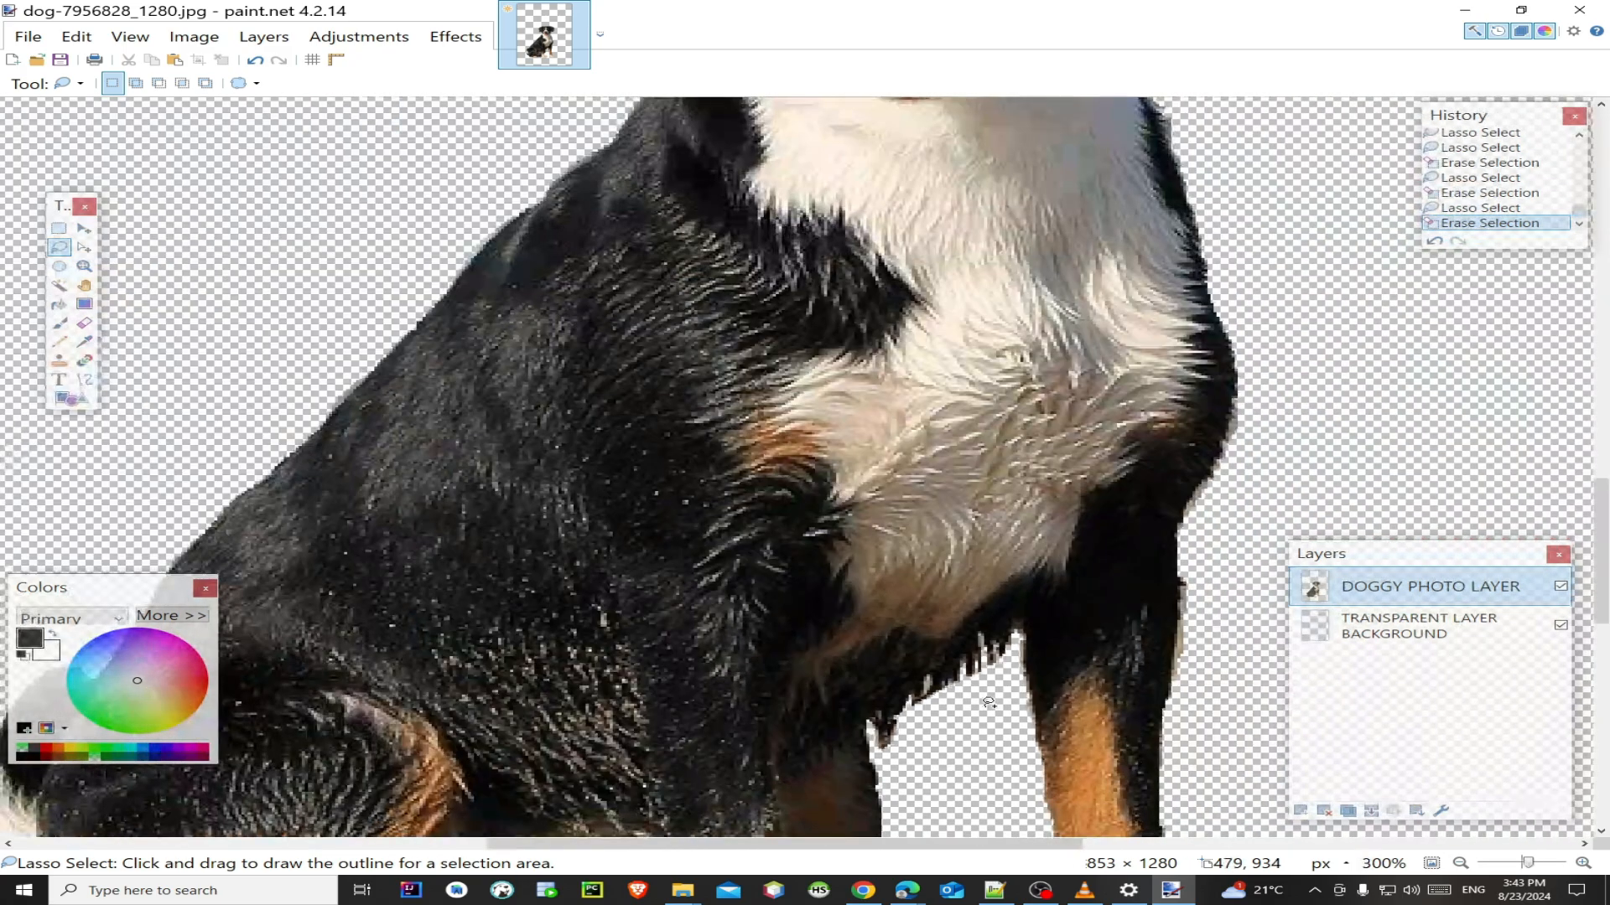
{"action": "scroll", "coordinate": [1171, 631], "scroll_direction": "down", "scroll_amount": 3}
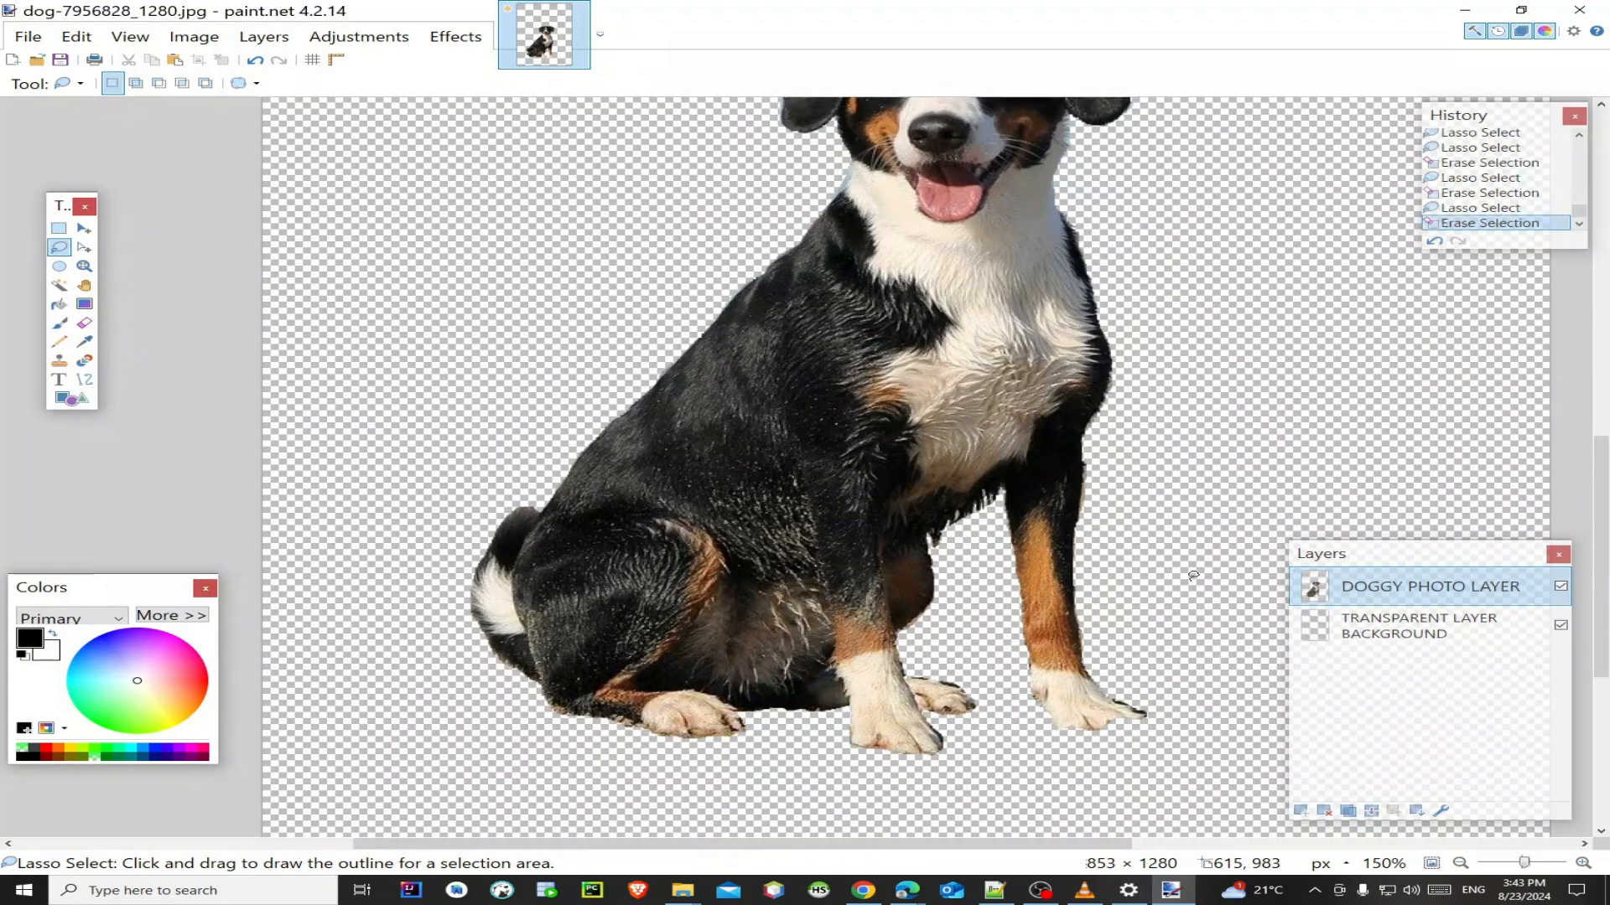
{"action": "scroll", "coordinate": [1193, 576], "scroll_direction": "up", "scroll_amount": 5}
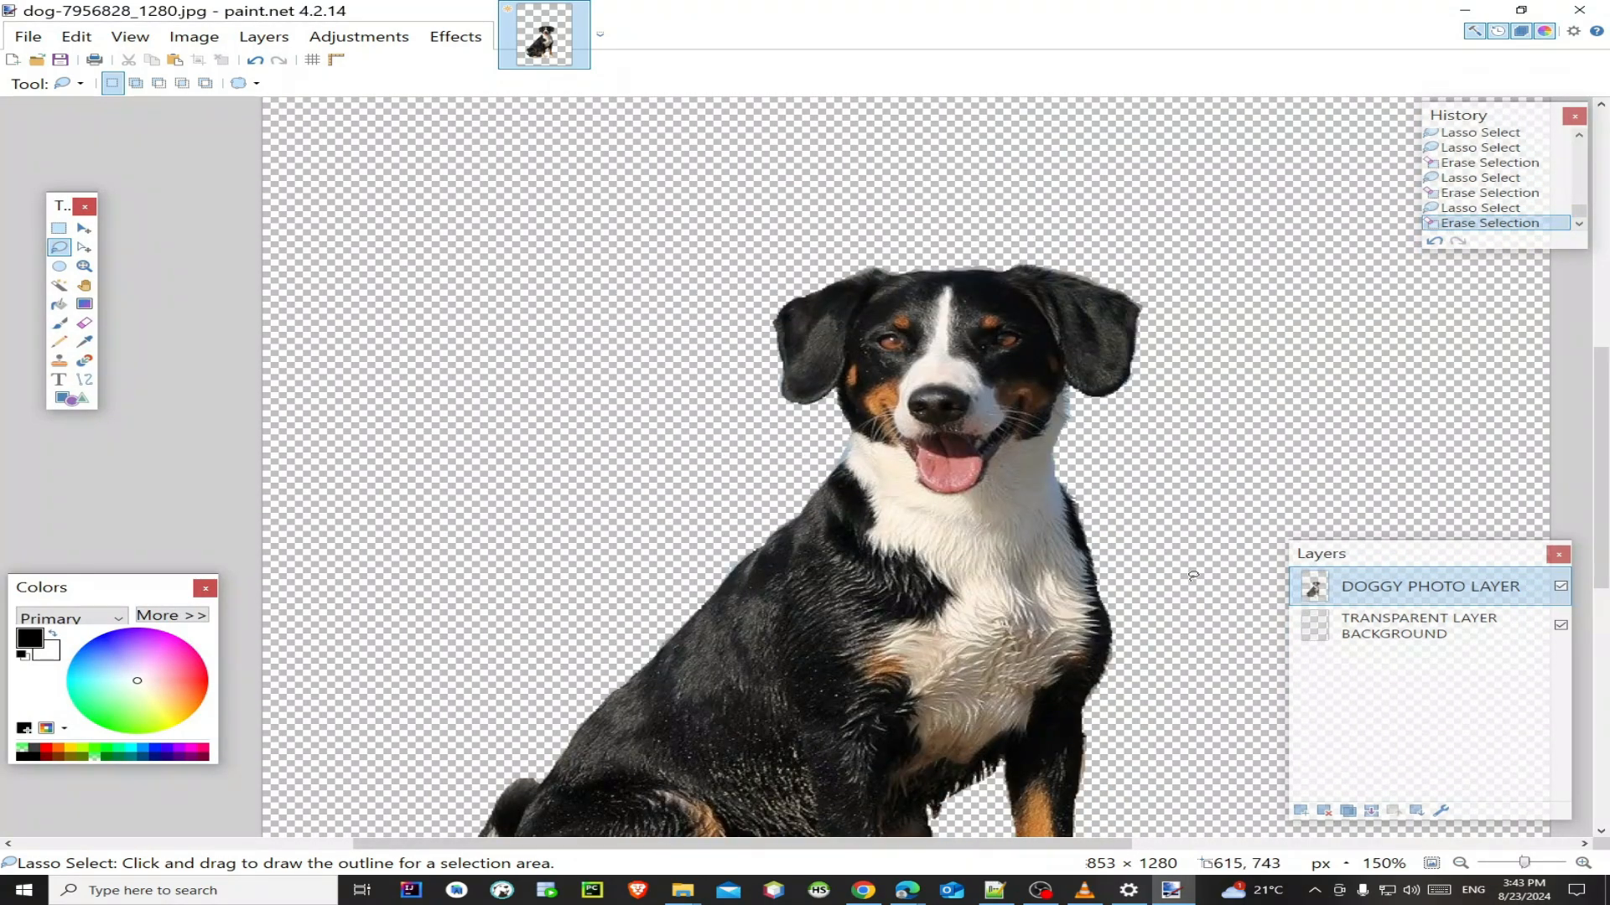
{"action": "scroll", "coordinate": [1193, 576], "scroll_direction": "down", "scroll_amount": 3}
{"action": "scroll", "coordinate": [1193, 576], "scroll_direction": "down", "scroll_amount": 2}
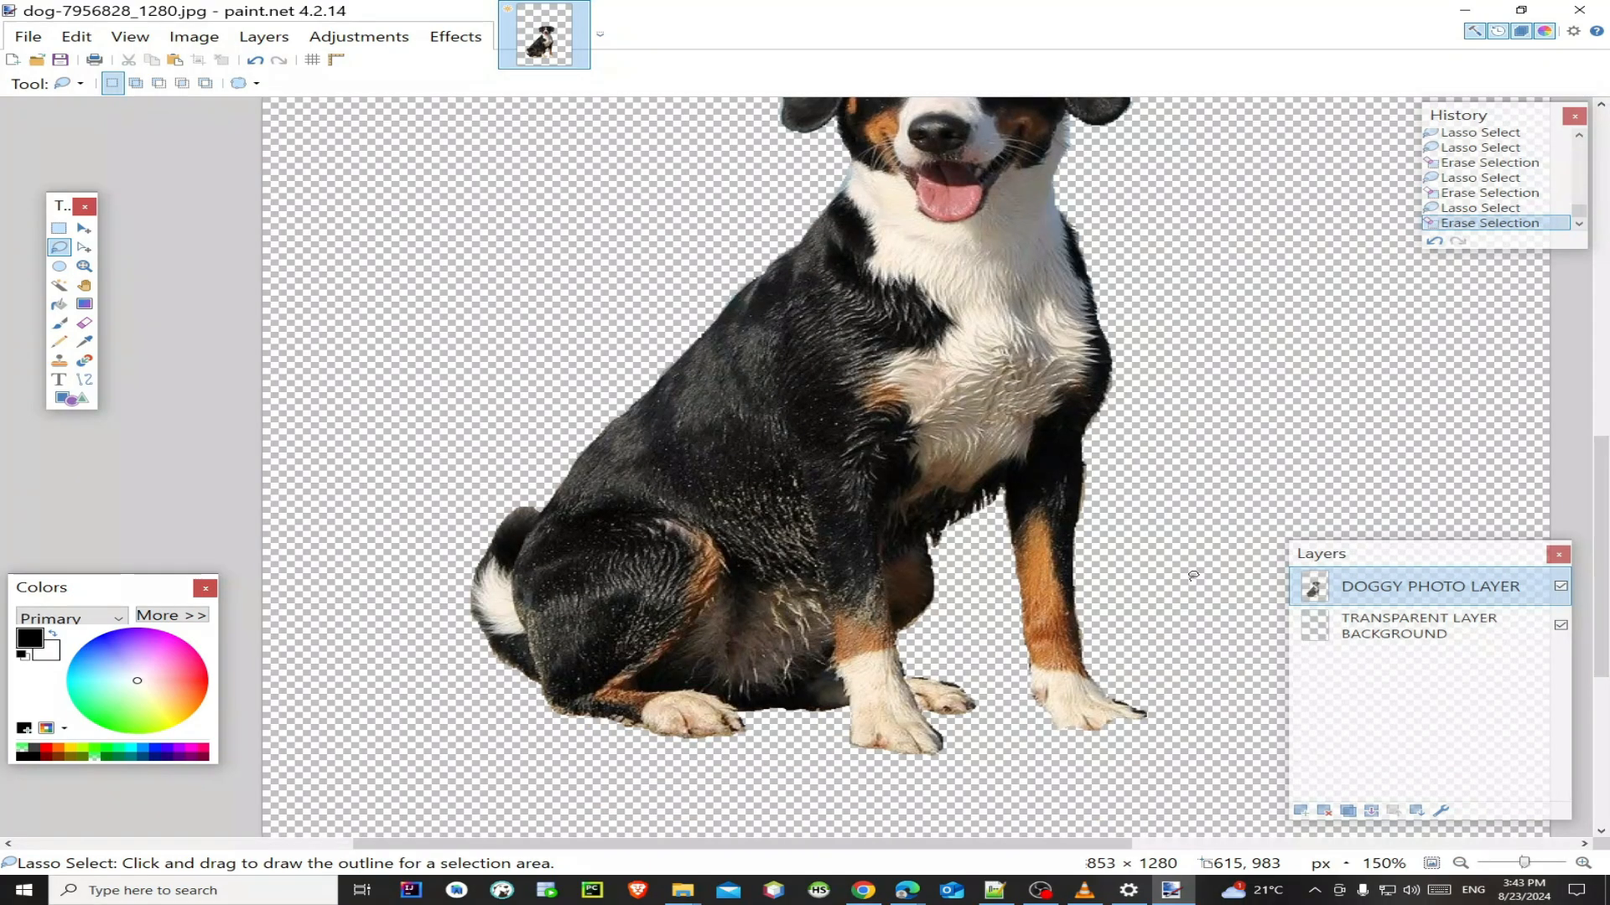
{"action": "scroll", "coordinate": [1193, 575], "scroll_direction": "up", "scroll_amount": 8}
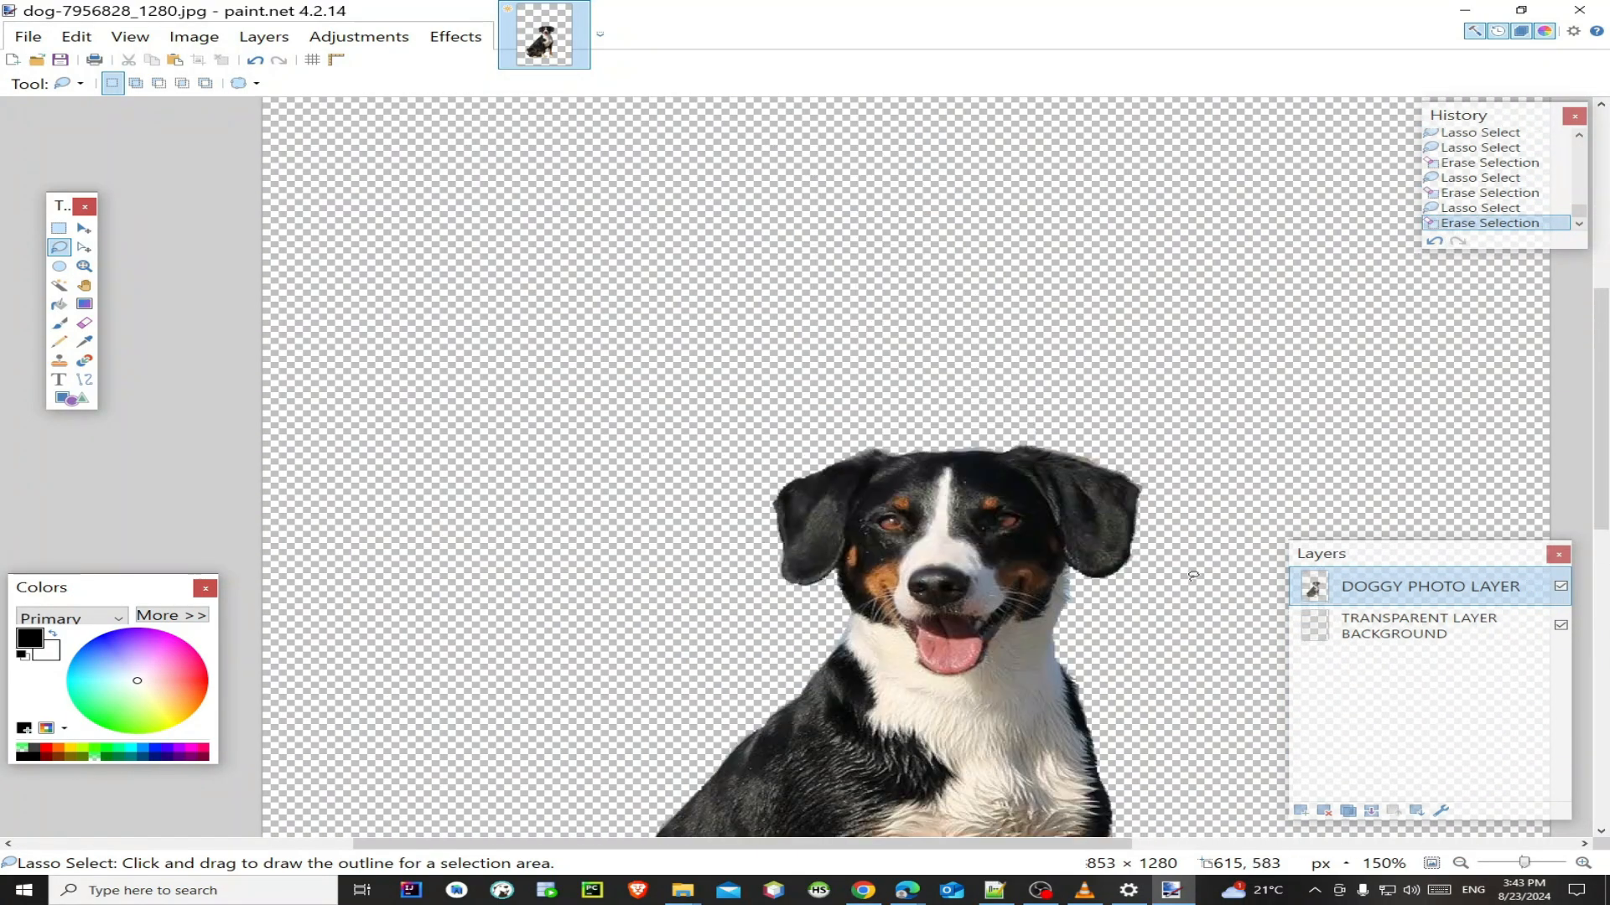
{"action": "scroll", "coordinate": [1193, 576], "scroll_direction": "down", "scroll_amount": 5}
{"action": "scroll", "coordinate": [1193, 576], "scroll_direction": "down", "scroll_amount": 4}
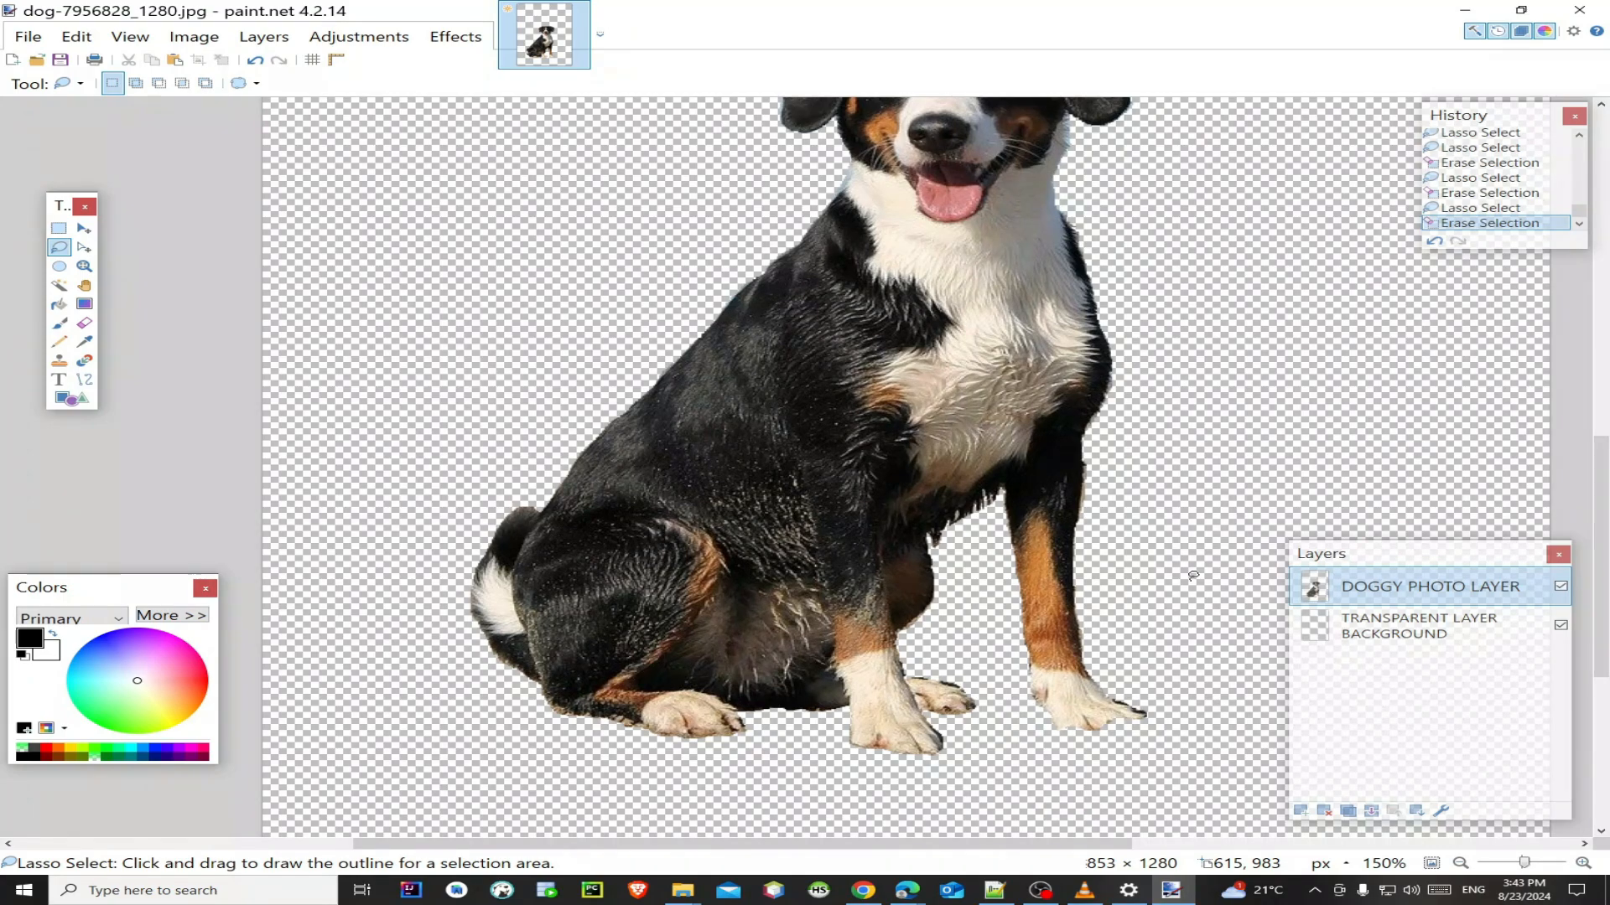
{"action": "scroll", "coordinate": [1193, 576], "scroll_direction": "up", "scroll_amount": 4}
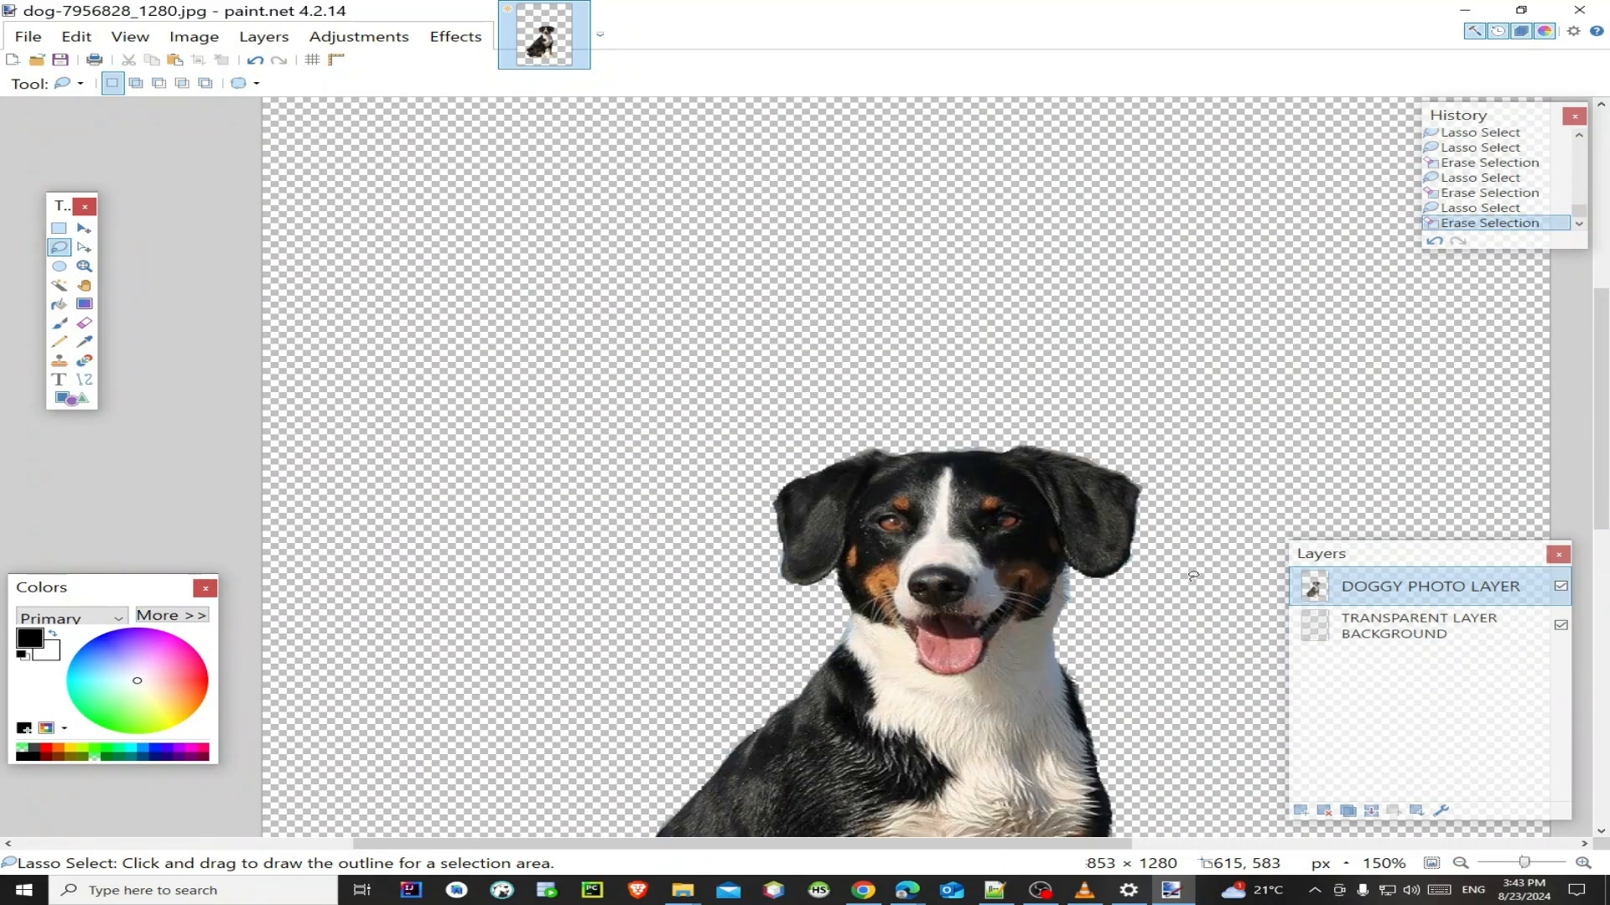